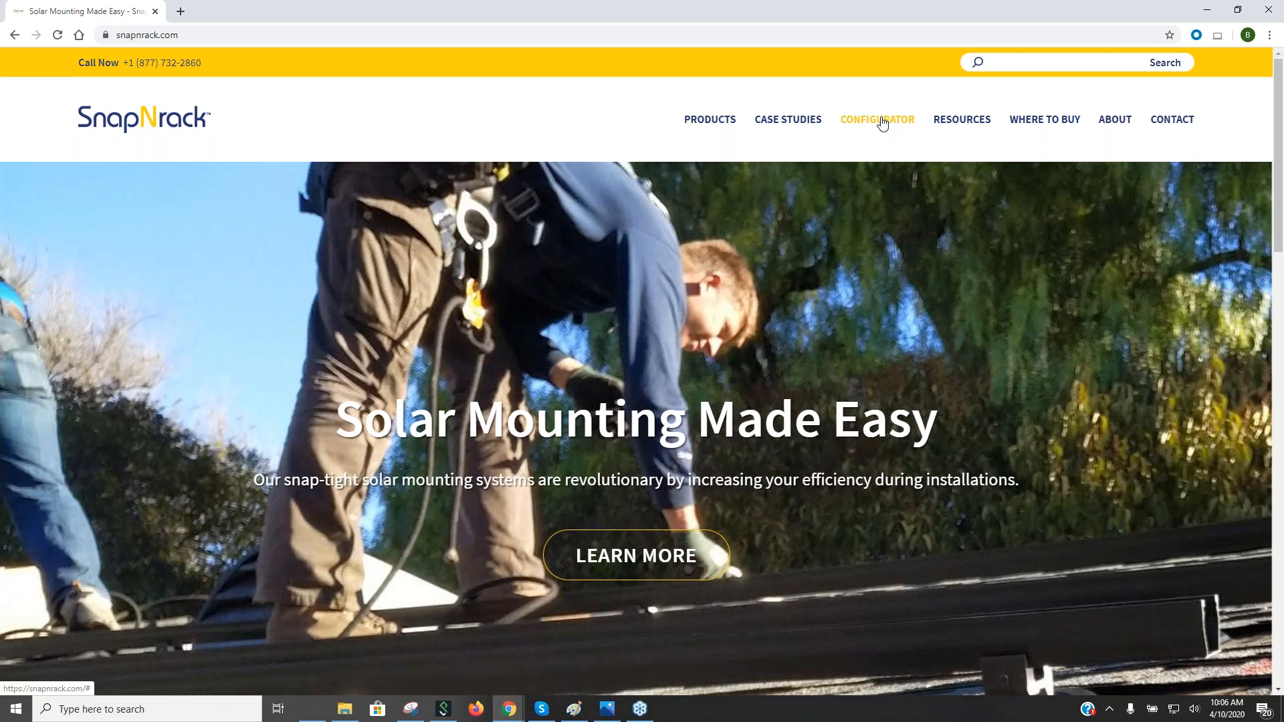
# Step: Open the Ultra Rail Roof Mount configurator and look over the whole configuration form
pyautogui.click(883, 123)
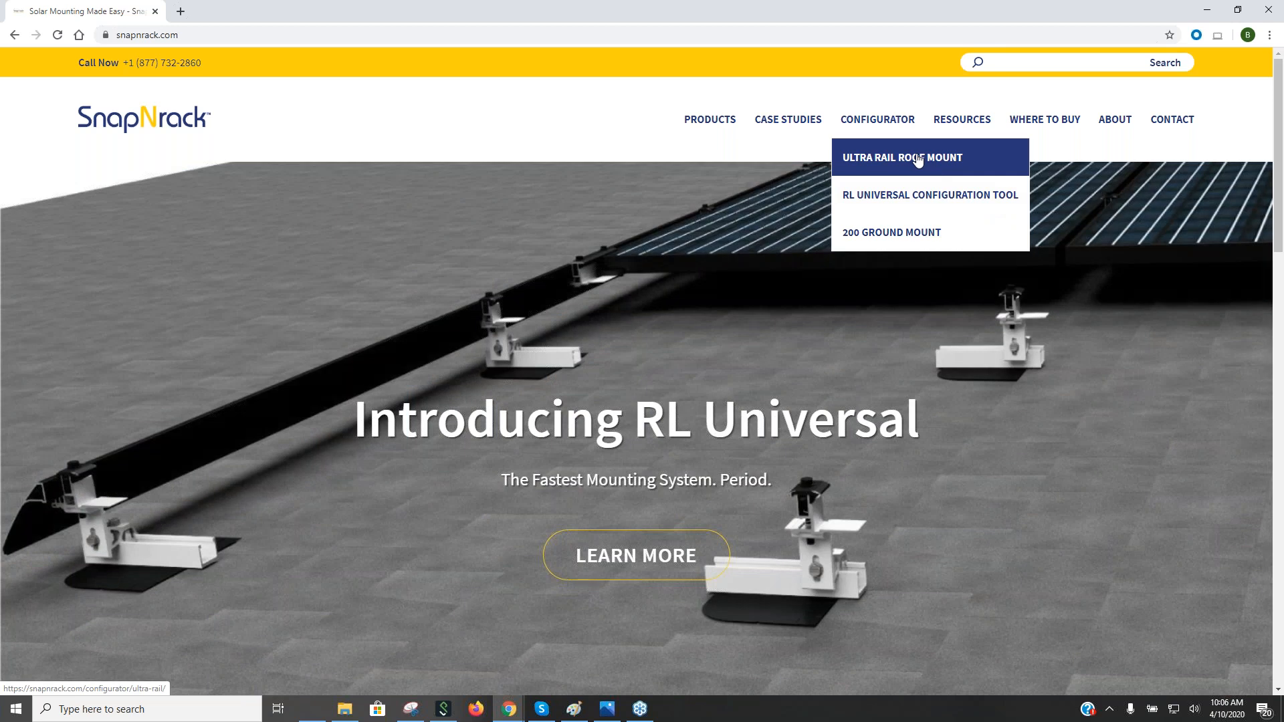
pyautogui.click(919, 159)
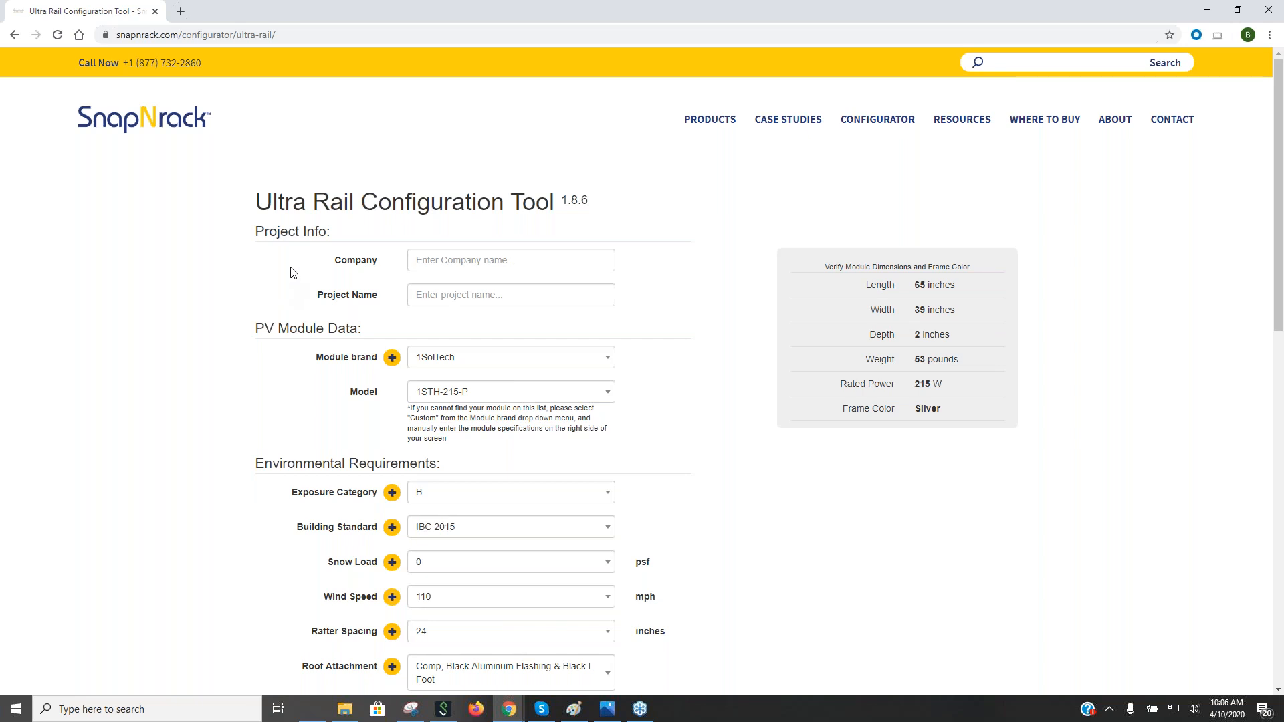
pyautogui.scroll(-8, 290, 272)
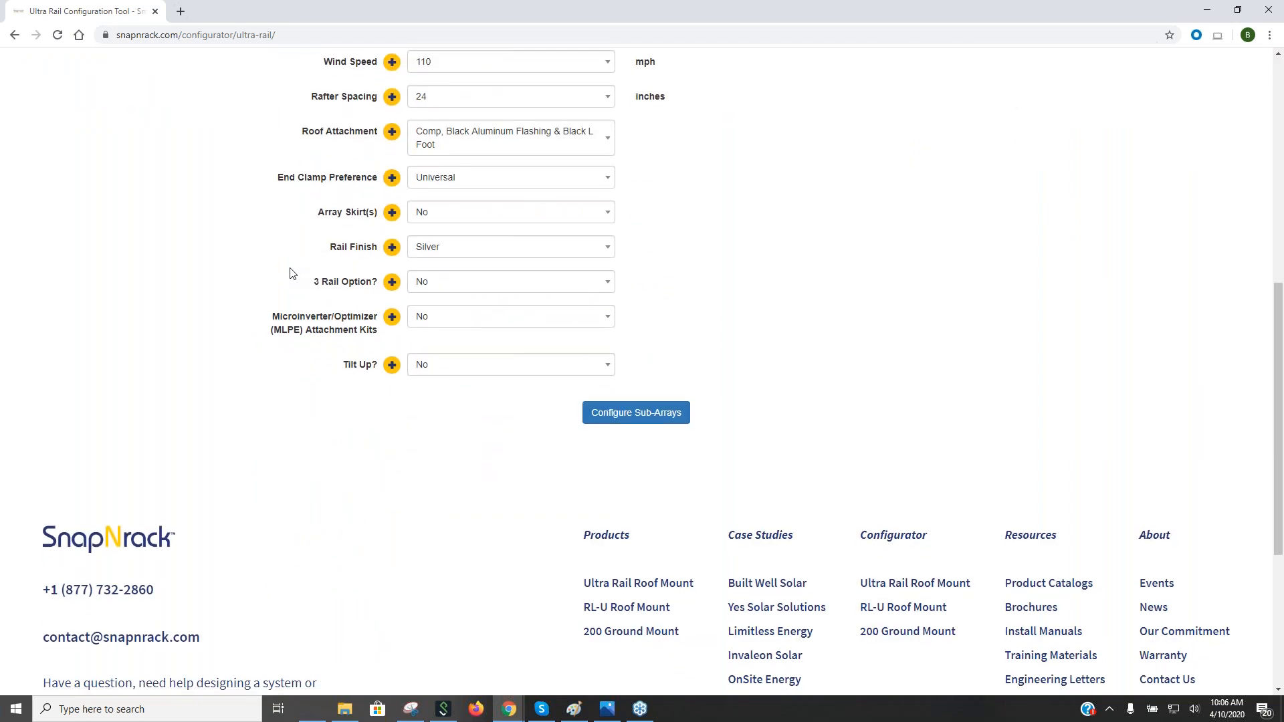
pyautogui.scroll(-2, 290, 272)
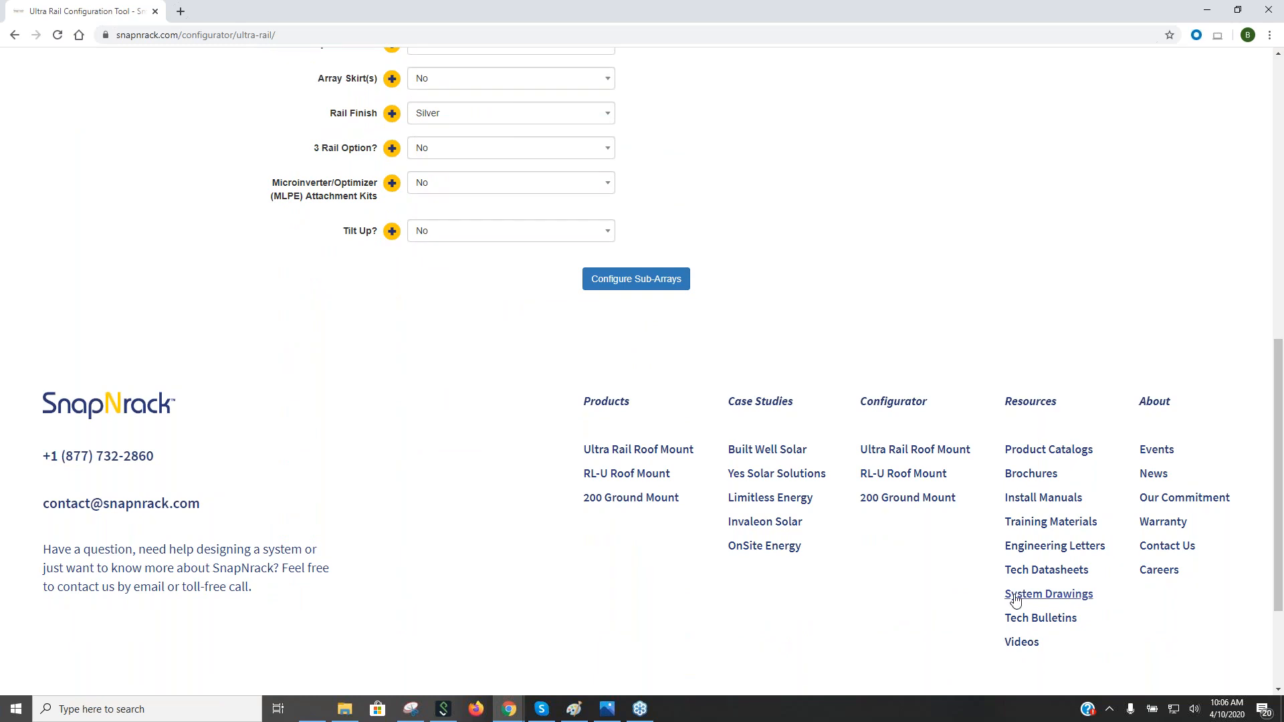
pyautogui.scroll(5, 333, 510)
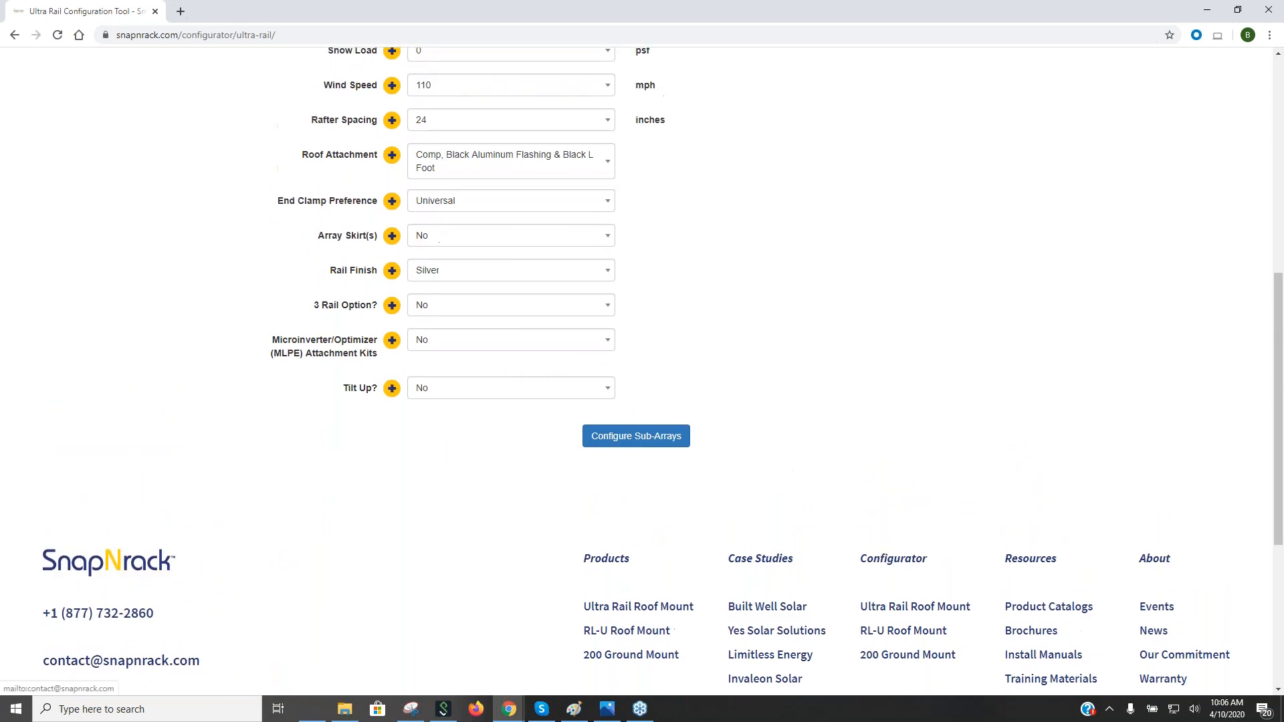
pyautogui.scroll(5, 290, 498)
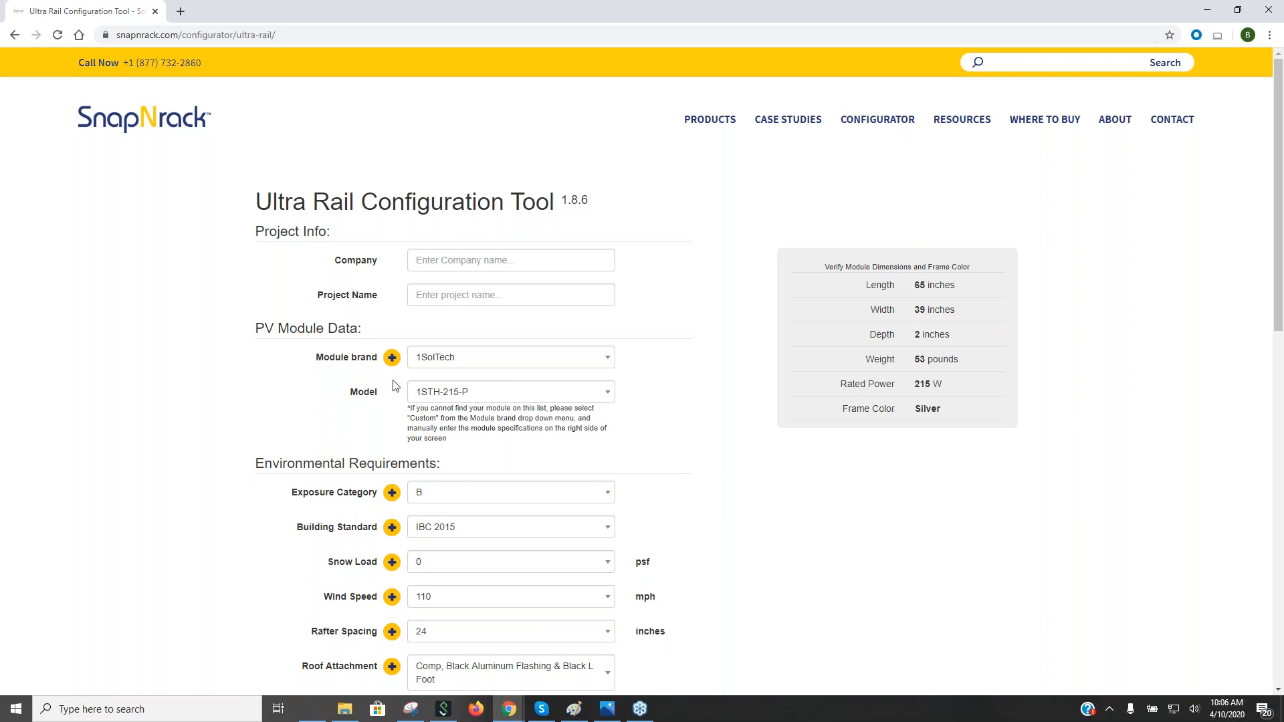
# Step: Read the help notes for Module Brand, Exposure Category and Snow Load
pyautogui.click(393, 362)
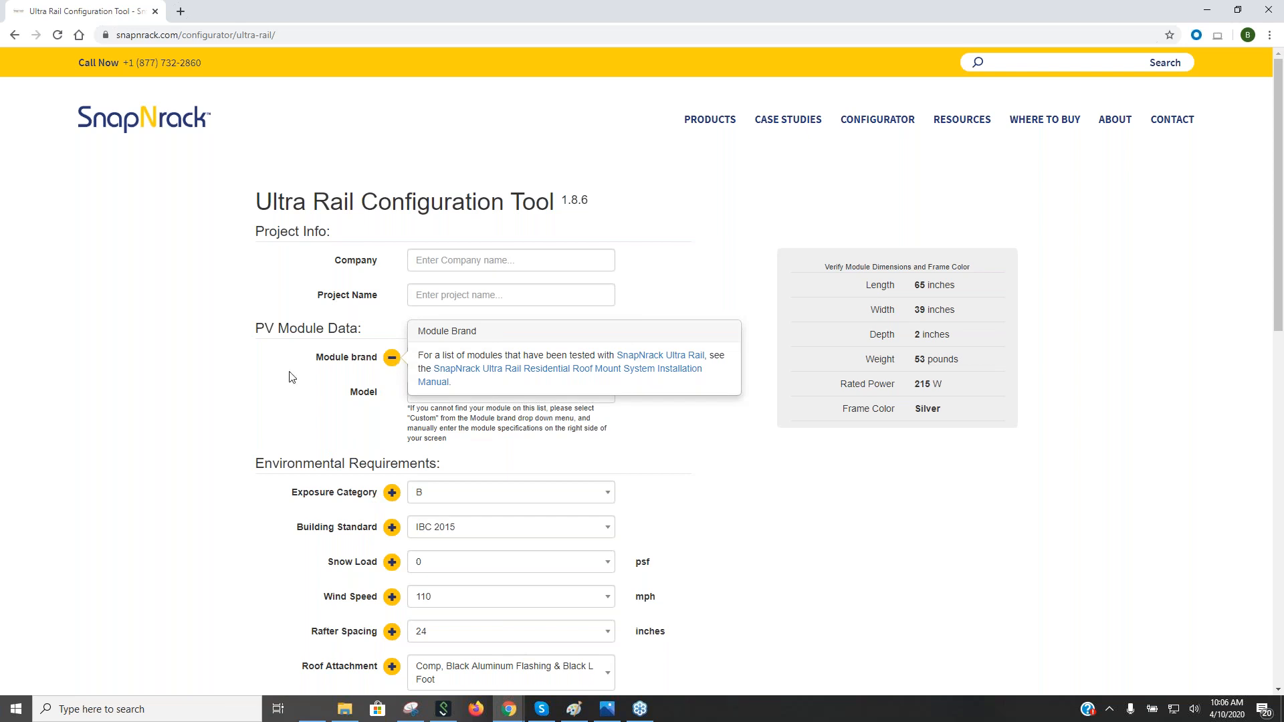
pyautogui.click(239, 378)
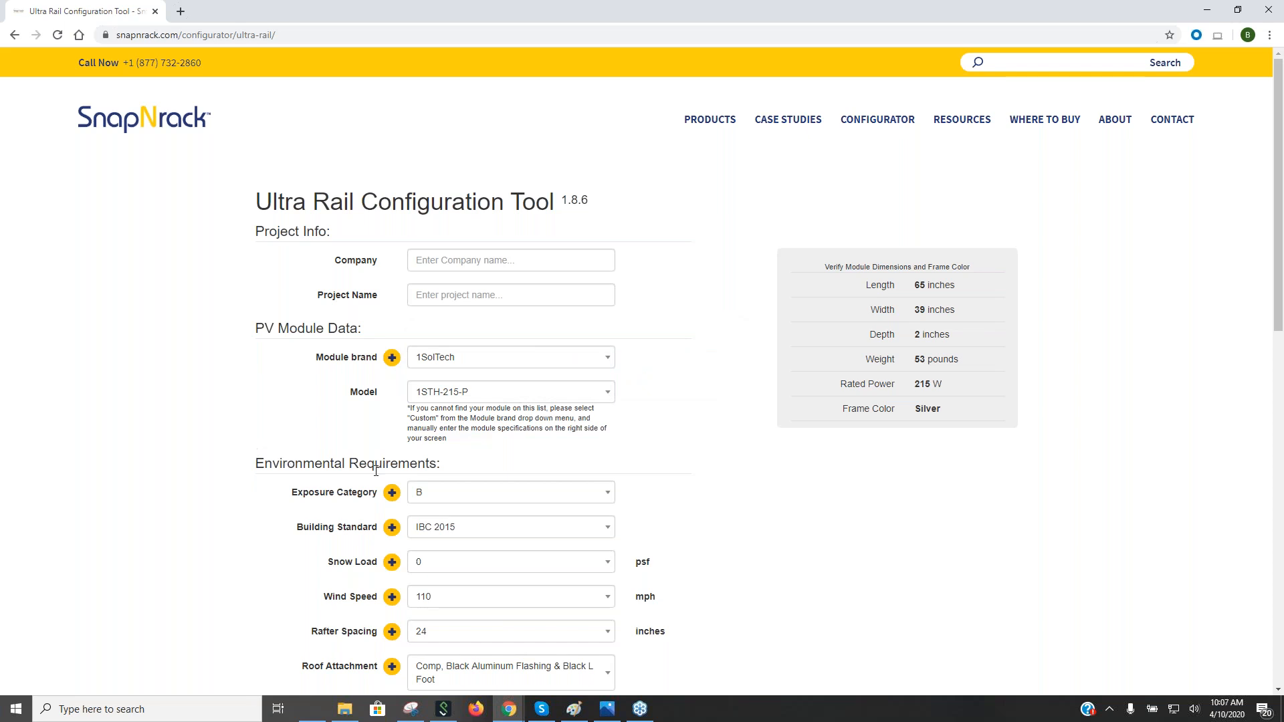
pyautogui.click(391, 493)
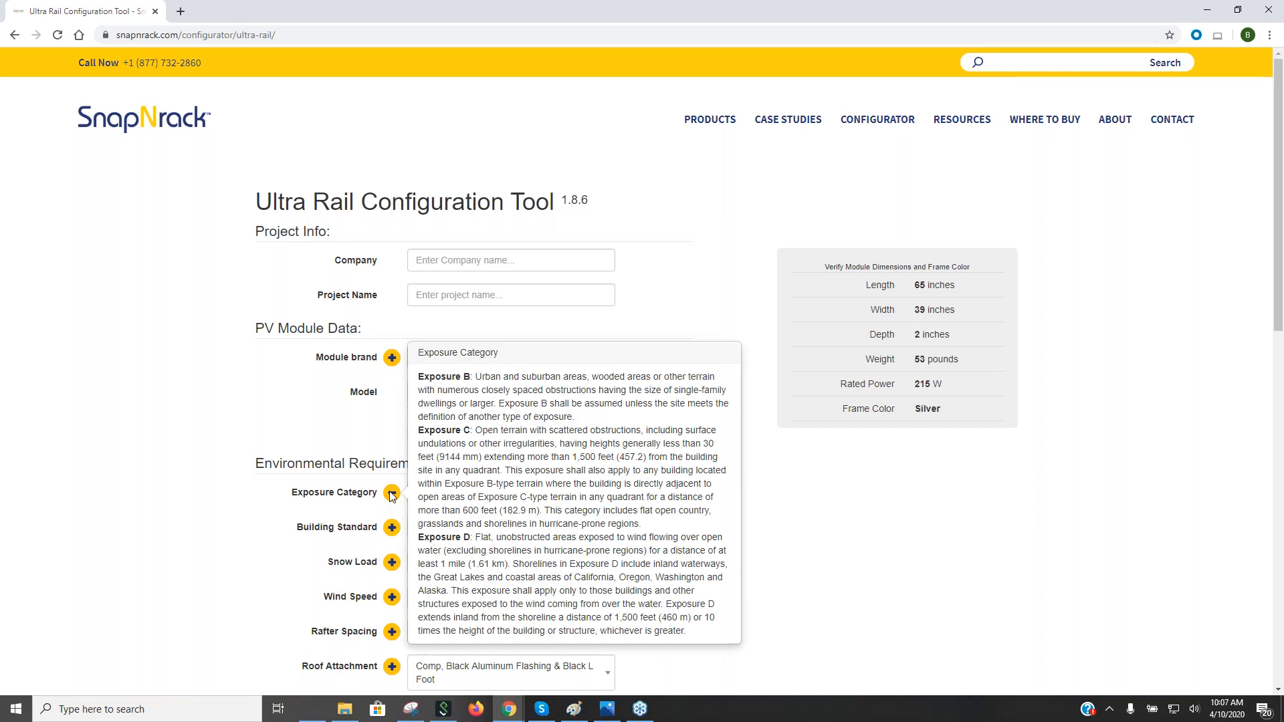
pyautogui.click(393, 494)
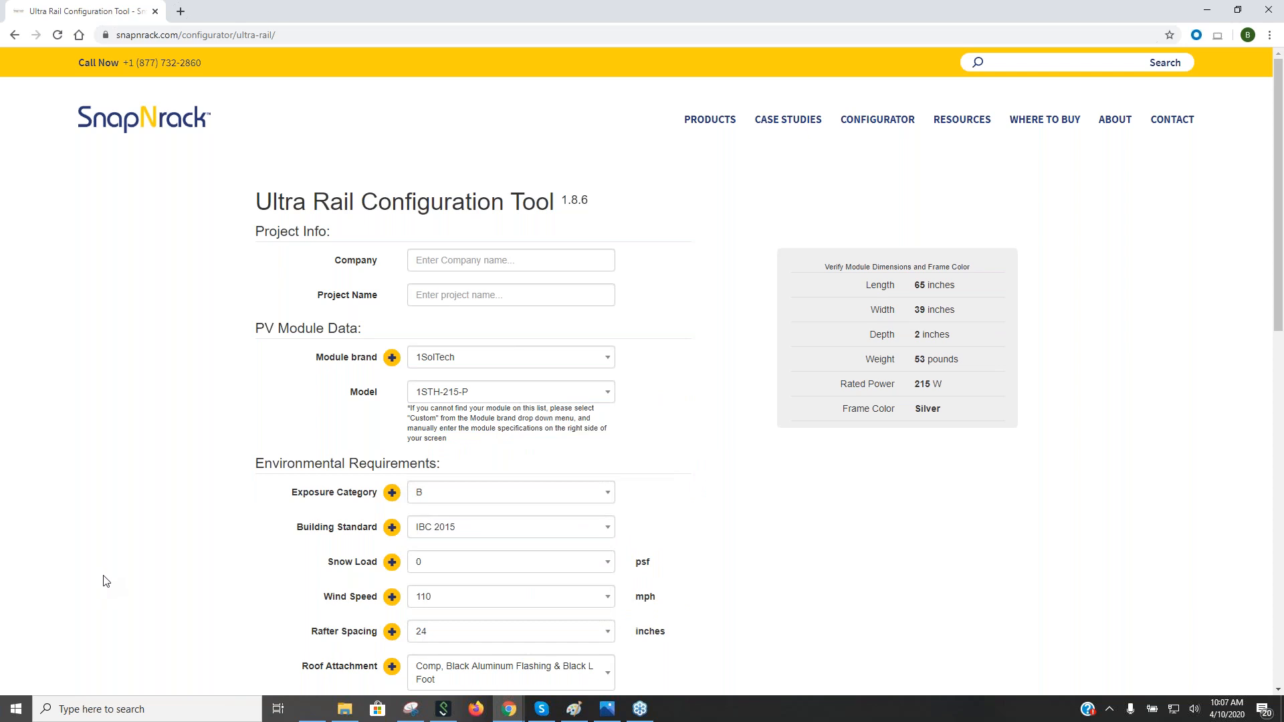
pyautogui.click(393, 564)
# Step: Enter SolarBum as the company and fill in the project name with the customer's residence name
pyautogui.click(471, 258)
pyautogui.write('Solar')
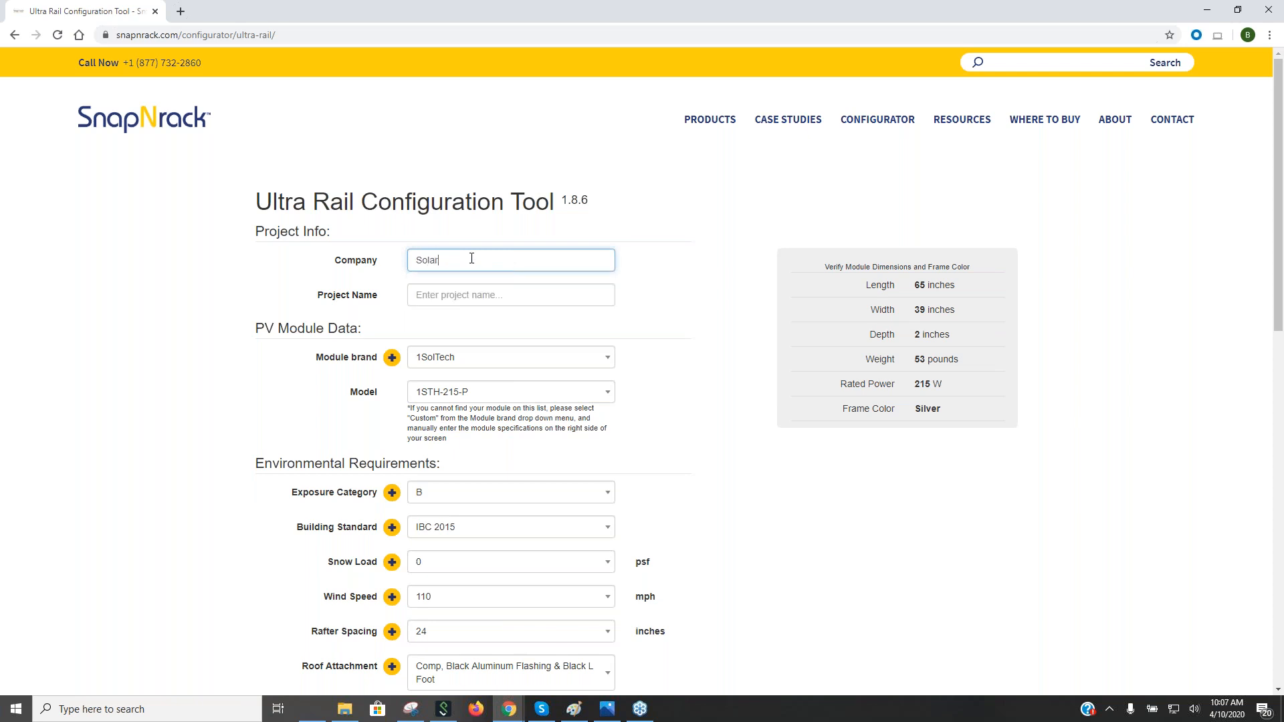
pyautogui.write('Bum')
pyautogui.click(473, 295)
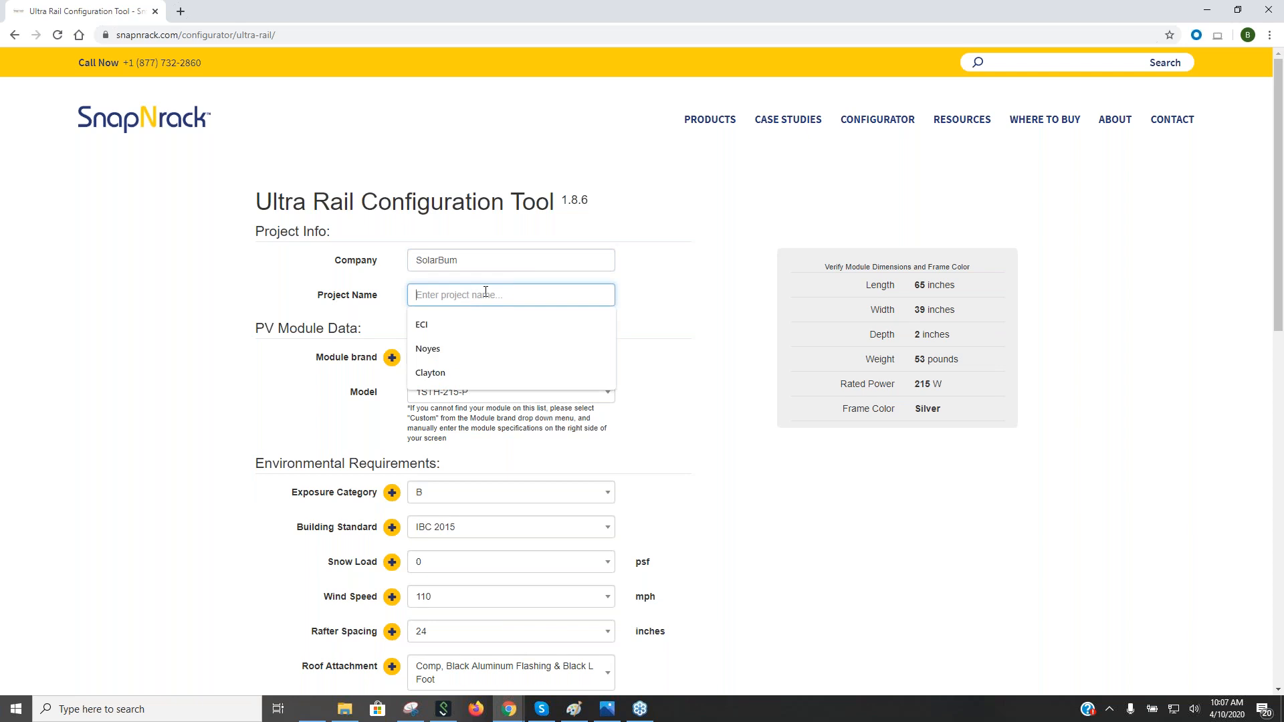
pyautogui.write('Huseby Residence')
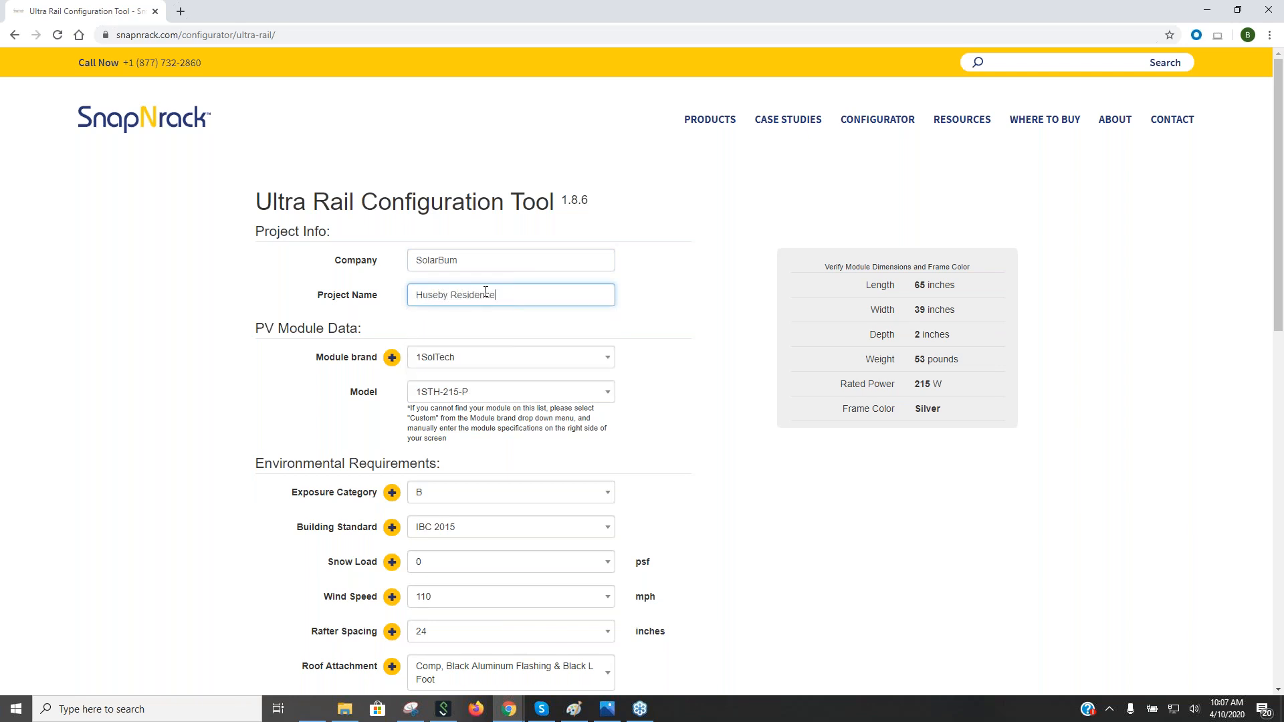
# Step: Set the PV module brand to Longi Solar
pyautogui.click(474, 361)
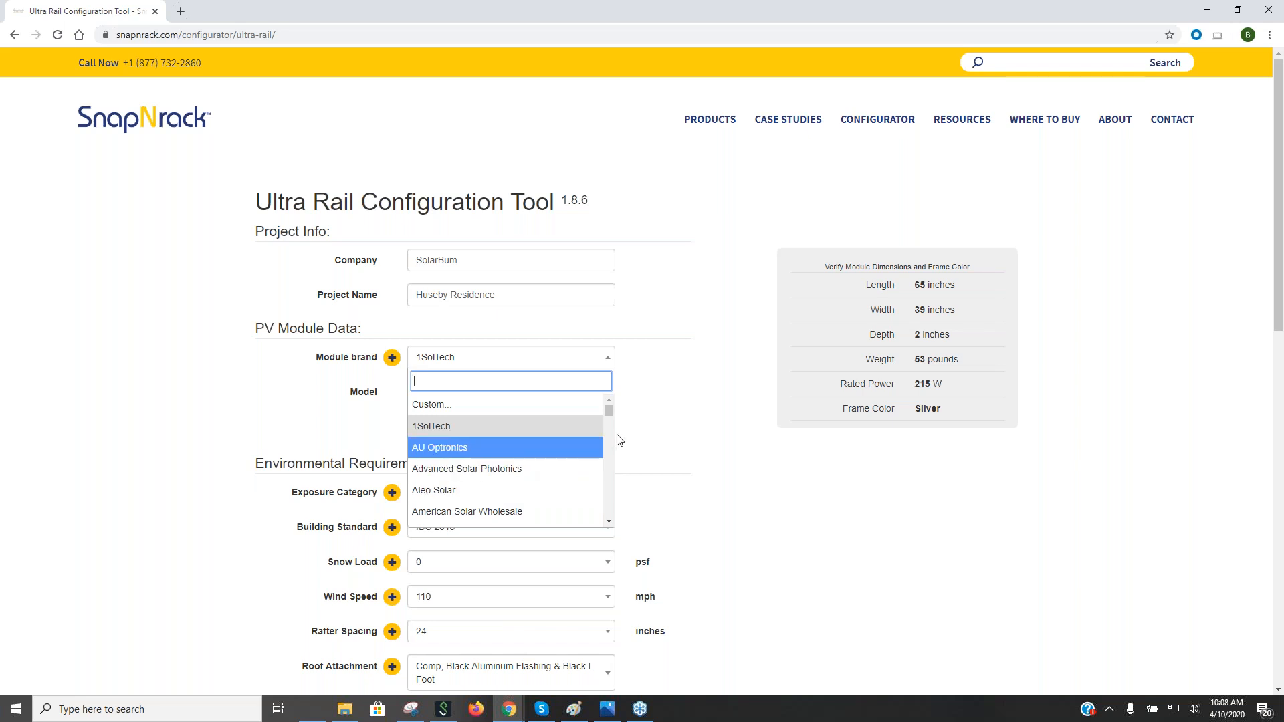
pyautogui.moveTo(608, 415); pyautogui.dragTo(614, 457)
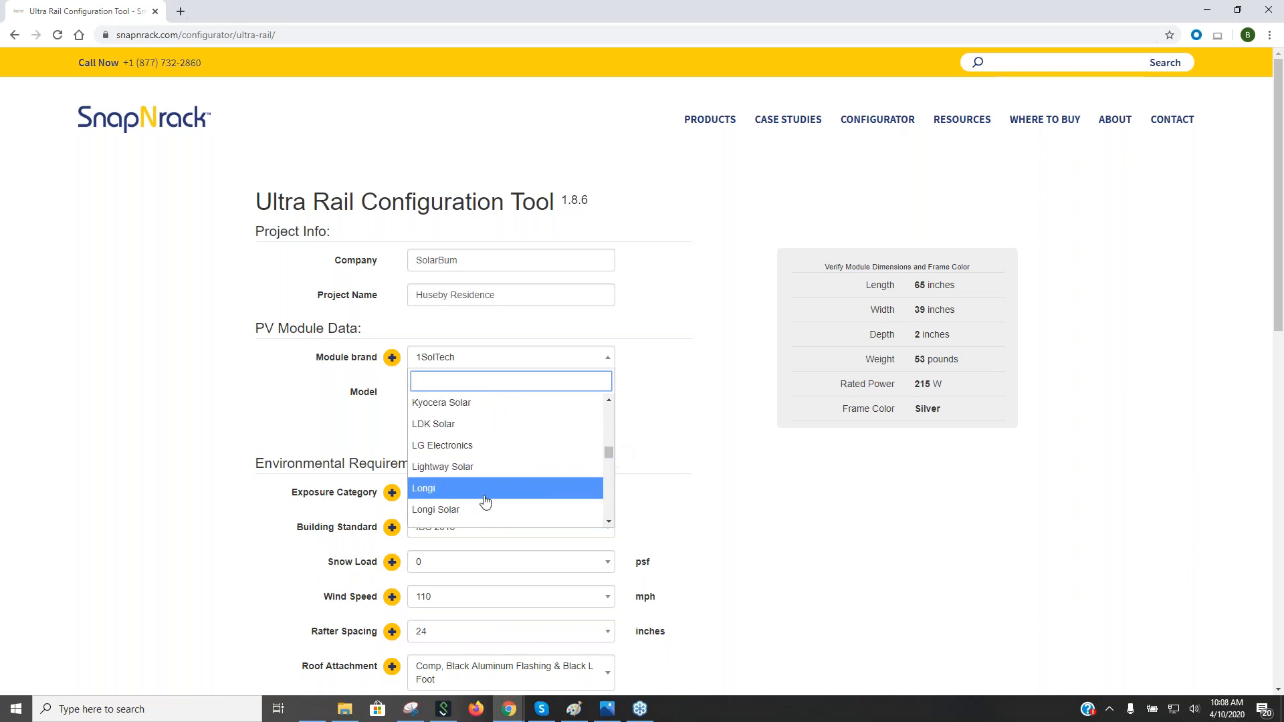
pyautogui.click(441, 512)
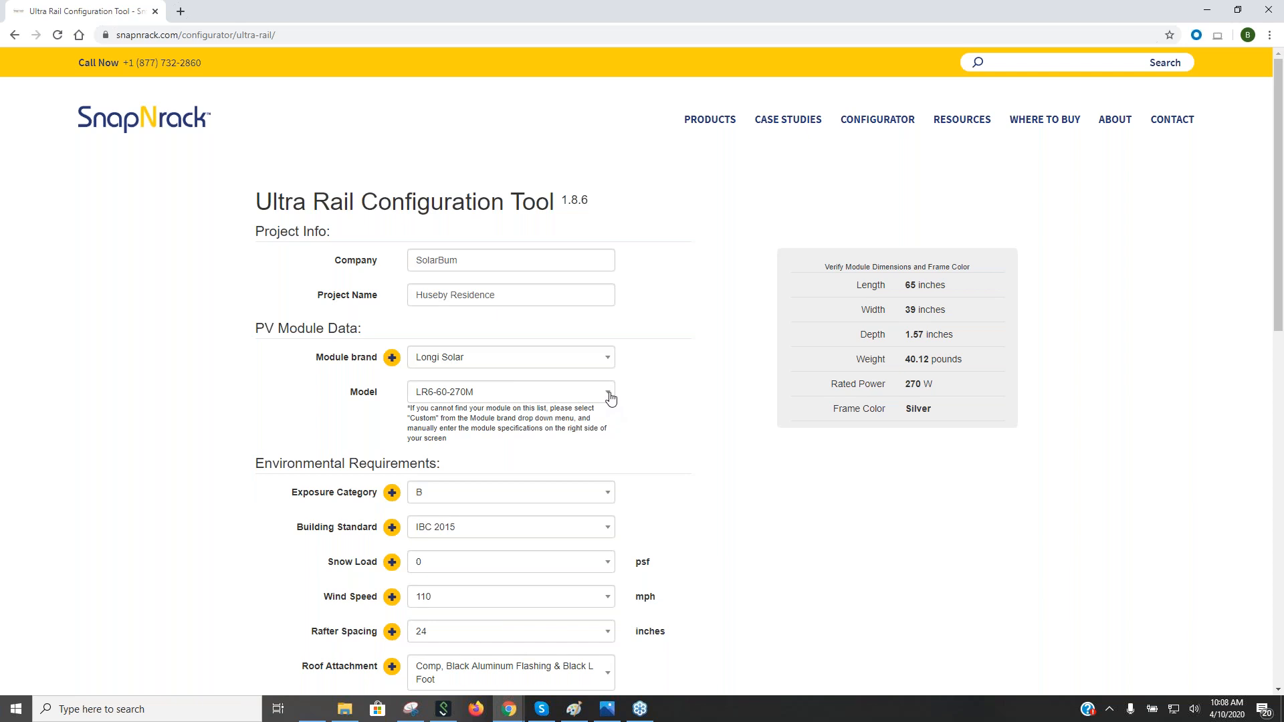
# Step: Switch the module brand to Custom and set the module length to 65 inches and the width to 41 inches
pyautogui.click(551, 358)
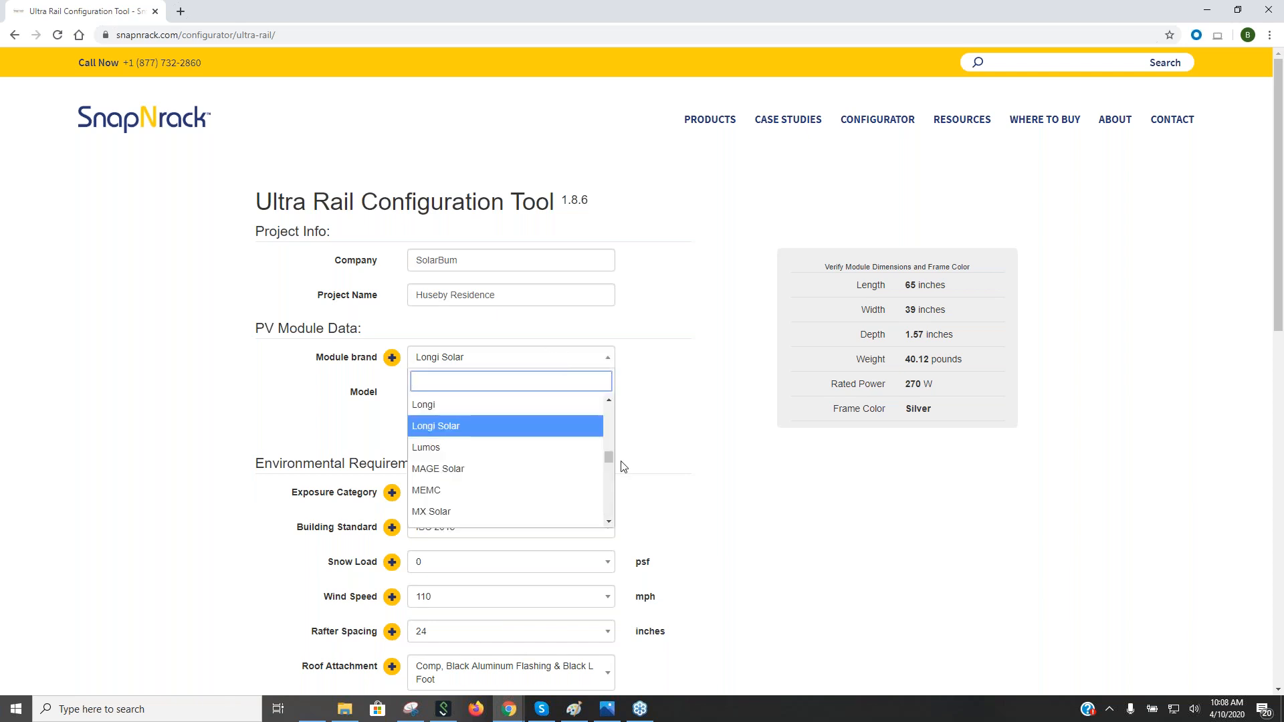
pyautogui.moveTo(608, 456); pyautogui.dragTo(606, 400)
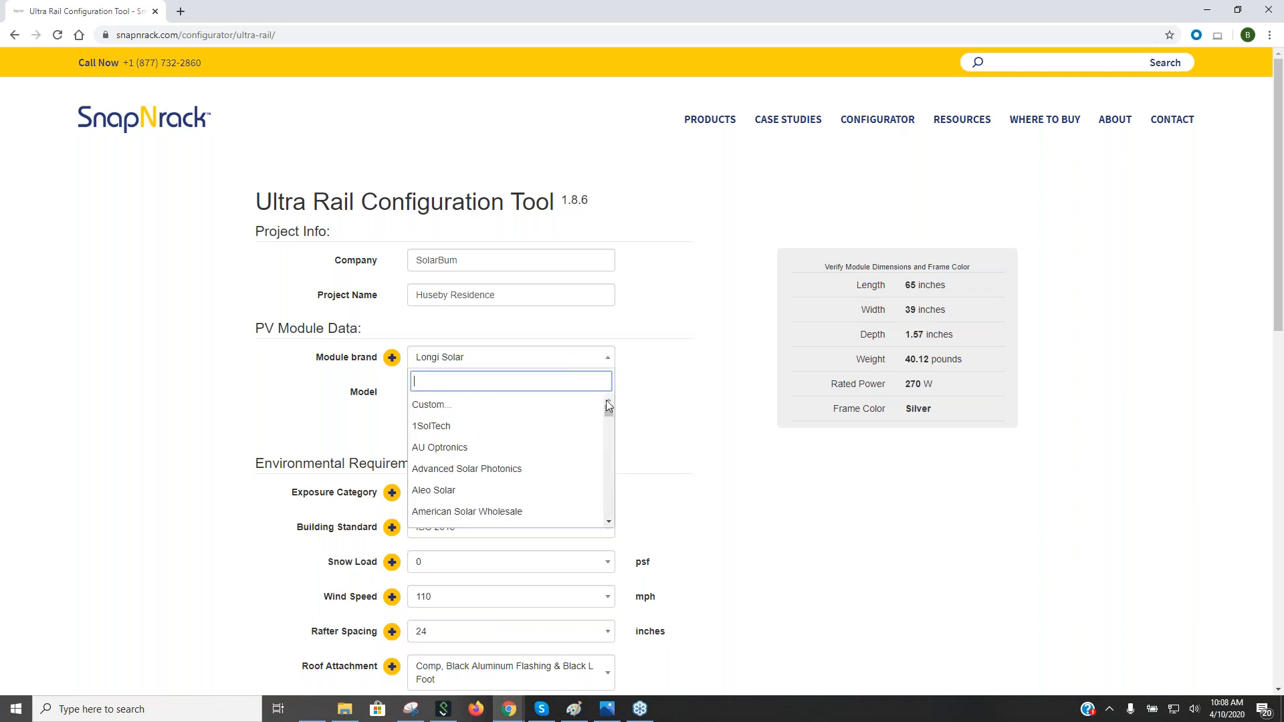
pyautogui.click(443, 406)
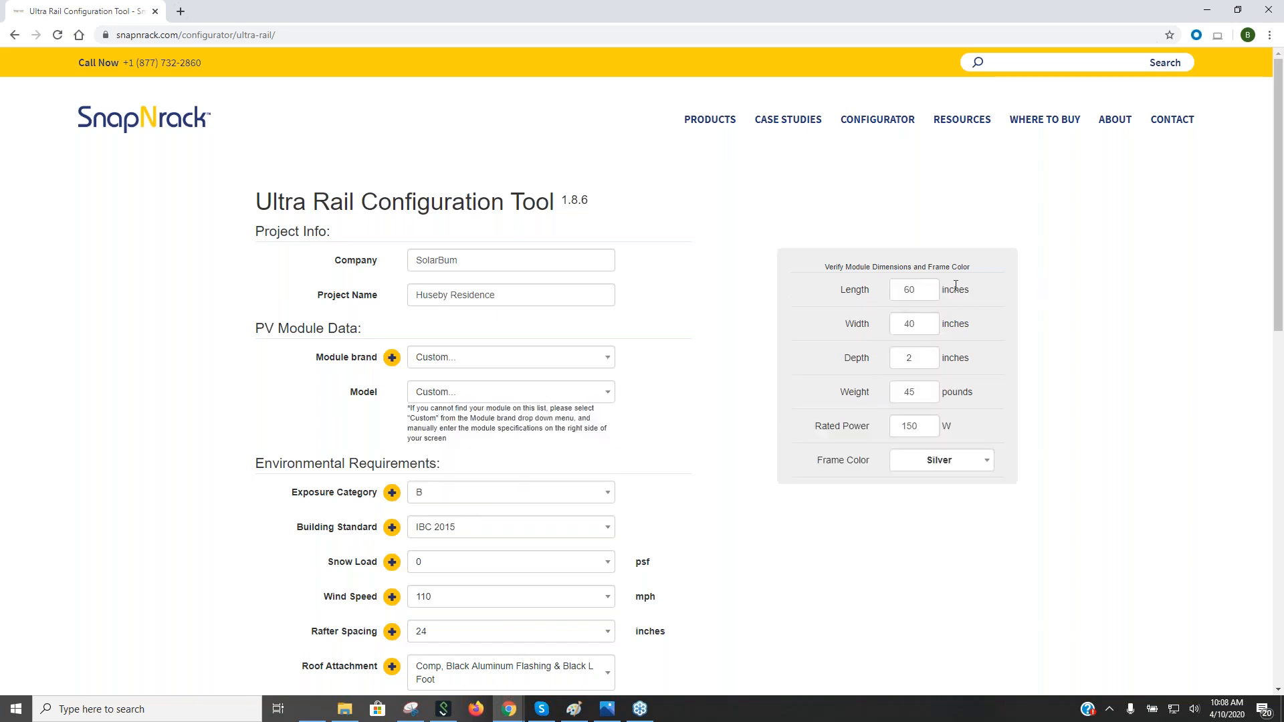
pyautogui.doubleClick(906, 289)
pyautogui.write('65')
pyautogui.click(913, 325)
pyautogui.doubleClick(913, 324)
pyautogui.write('4')
# Step: Set the custom module's depth to 1.6 inches, rated power to 400 W and frame color to Black
pyautogui.doubleClick(915, 359)
pyautogui.write('1.6')
pyautogui.moveTo(914, 359); pyautogui.dragTo(917, 358)
pyautogui.write('5')
pyautogui.click(910, 358)
pyautogui.write('.6')
pyautogui.moveTo(901, 426); pyautogui.dragTo(909, 427)
pyautogui.write('40')
pyautogui.click(969, 466)
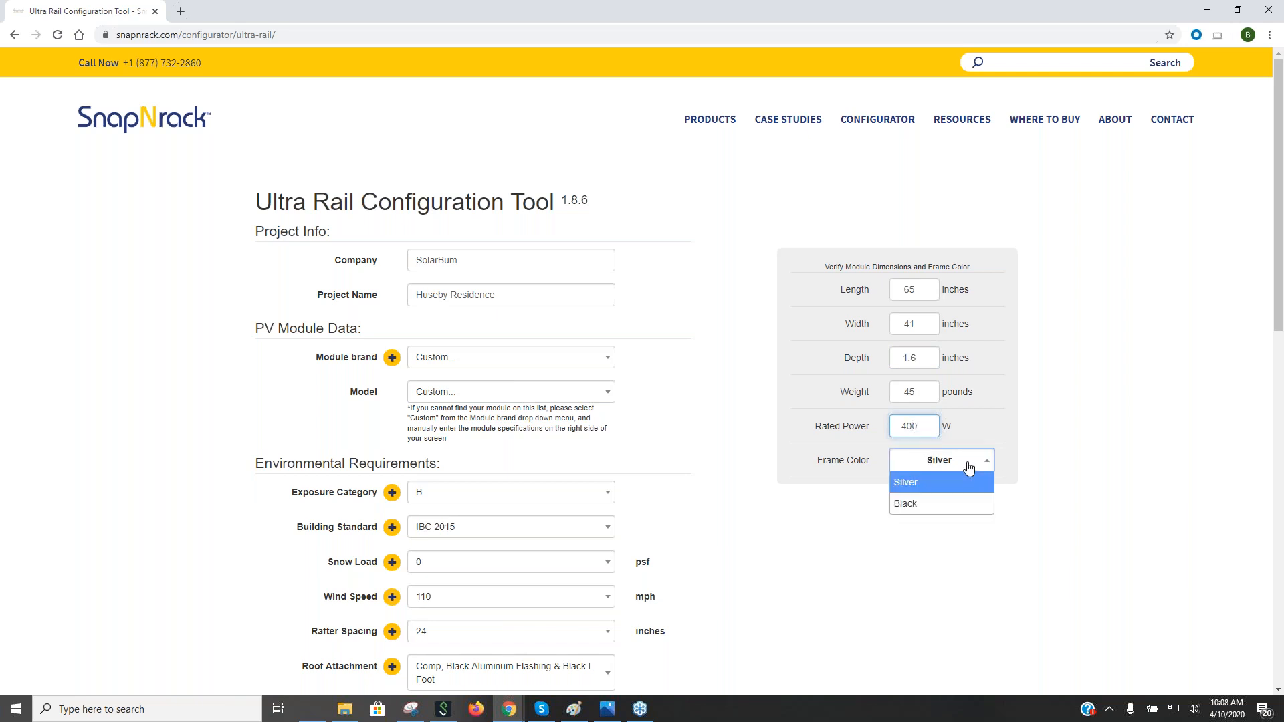
pyautogui.click(936, 506)
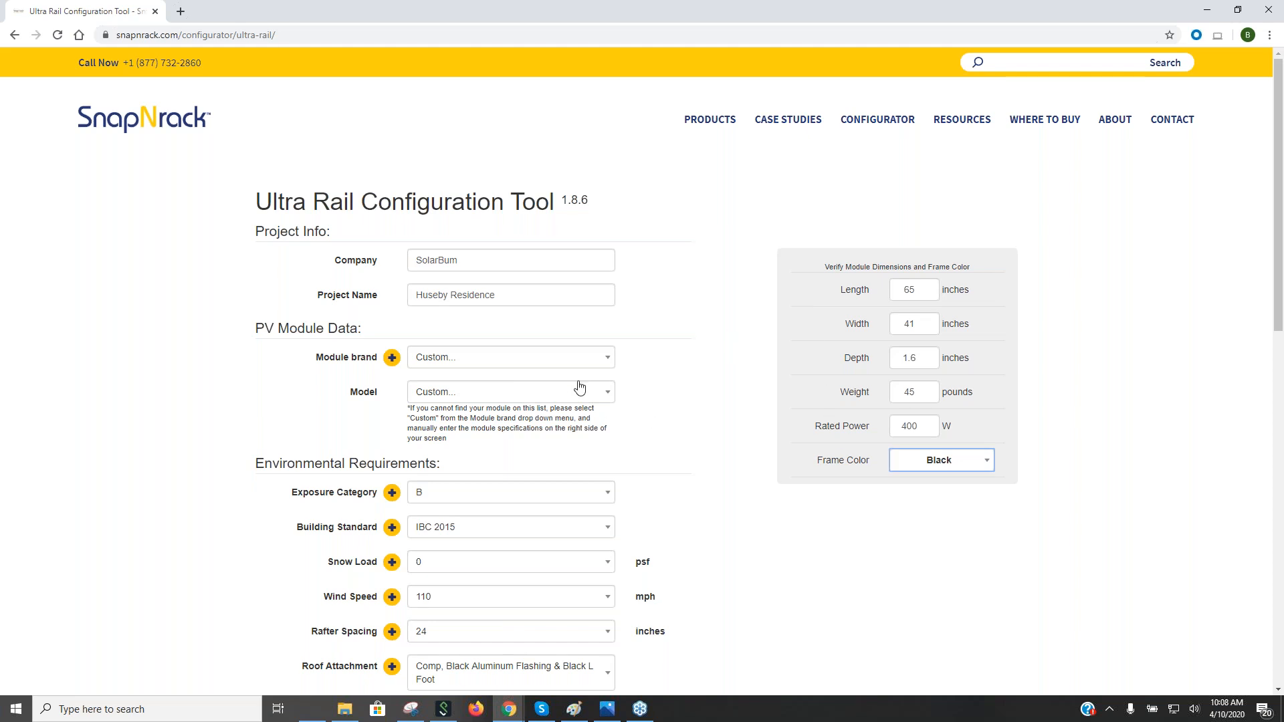
# Step: Set the module brand to REC Group and the model to REC295TP2 Black Frame
pyautogui.click(543, 357)
pyautogui.moveTo(612, 413); pyautogui.dragTo(610, 472)
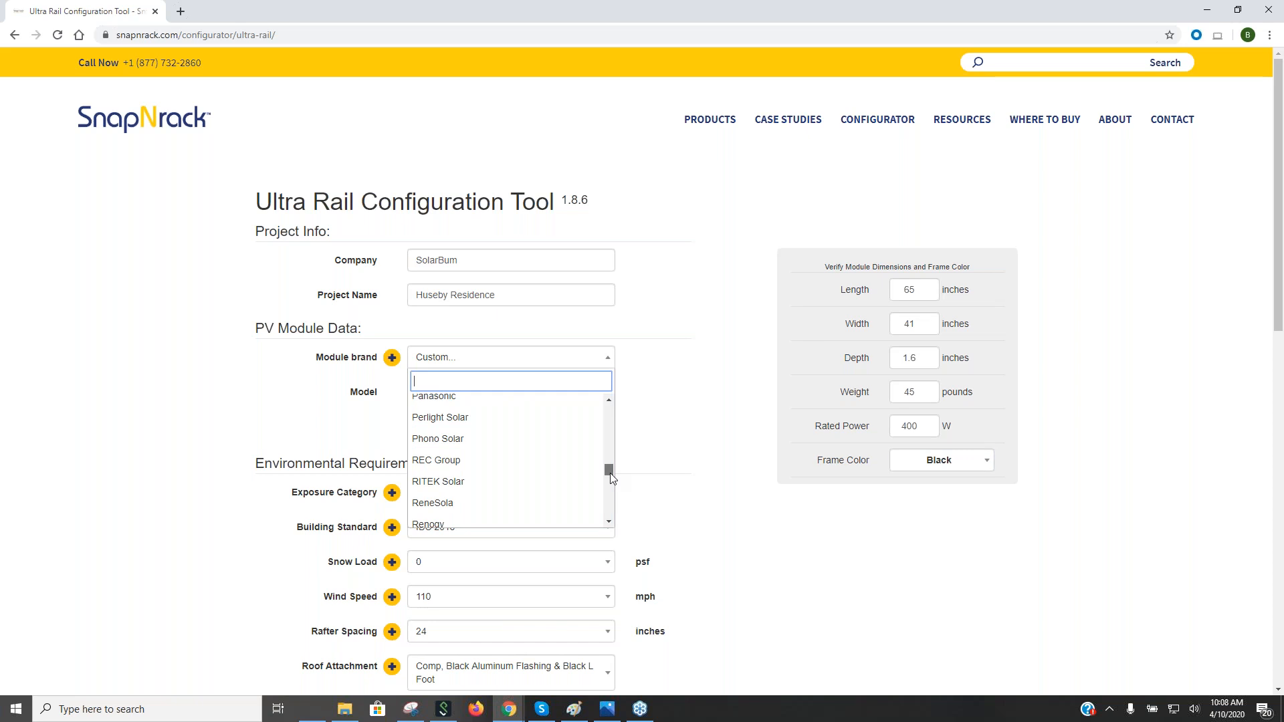
pyautogui.click(531, 465)
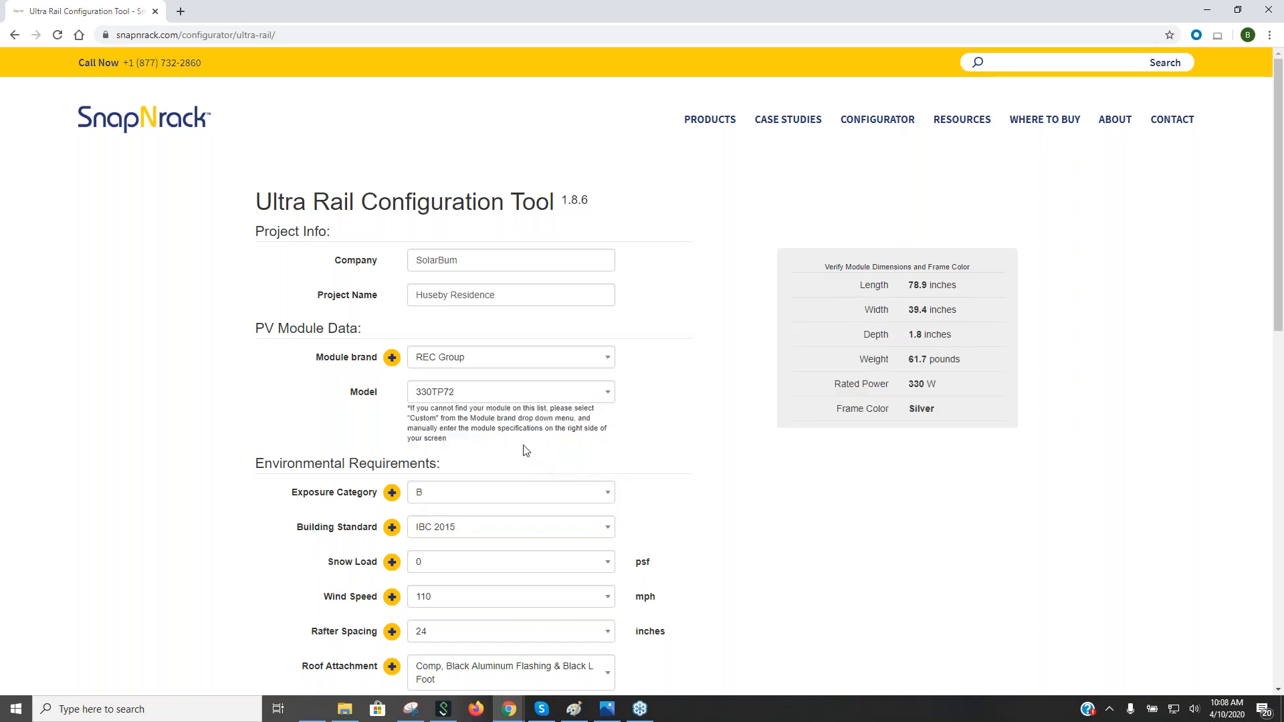
pyautogui.click(514, 397)
pyautogui.moveTo(610, 438); pyautogui.dragTo(608, 508)
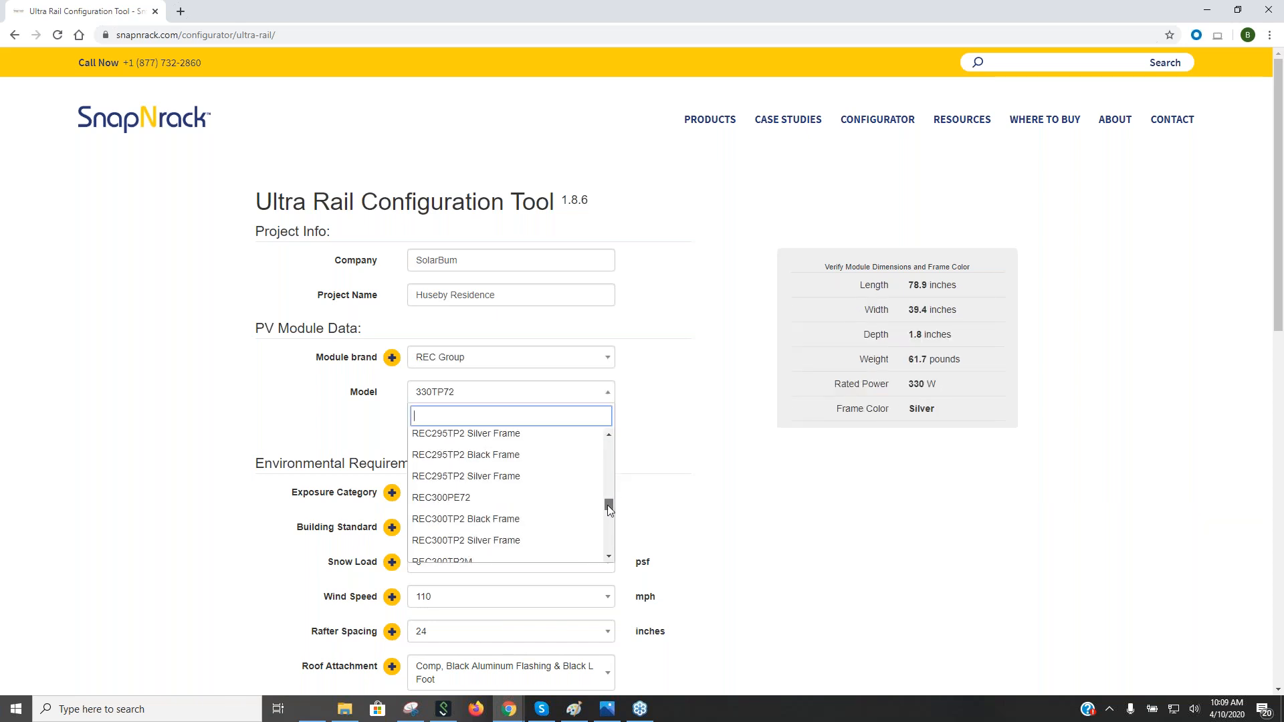
pyautogui.click(513, 457)
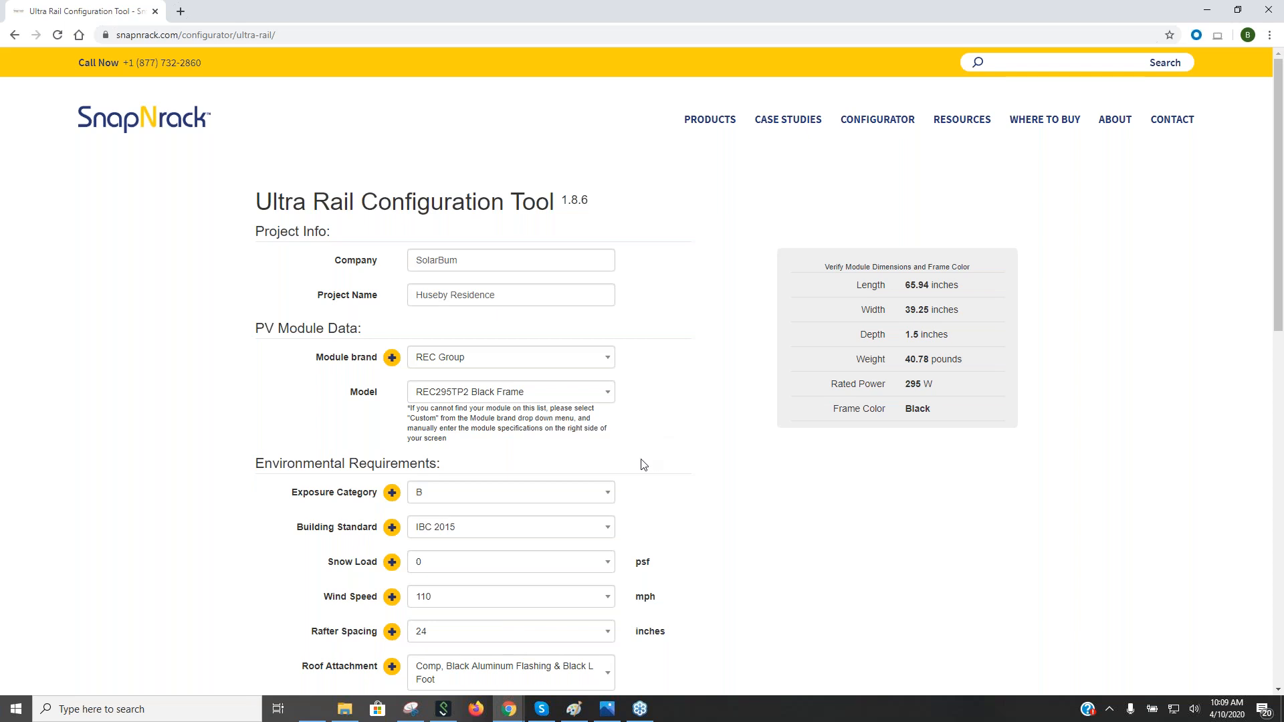
# Step: Review the Exposure Category help note and the available Building Standard options in the environmental requirements
pyautogui.scroll(-2, 638, 439)
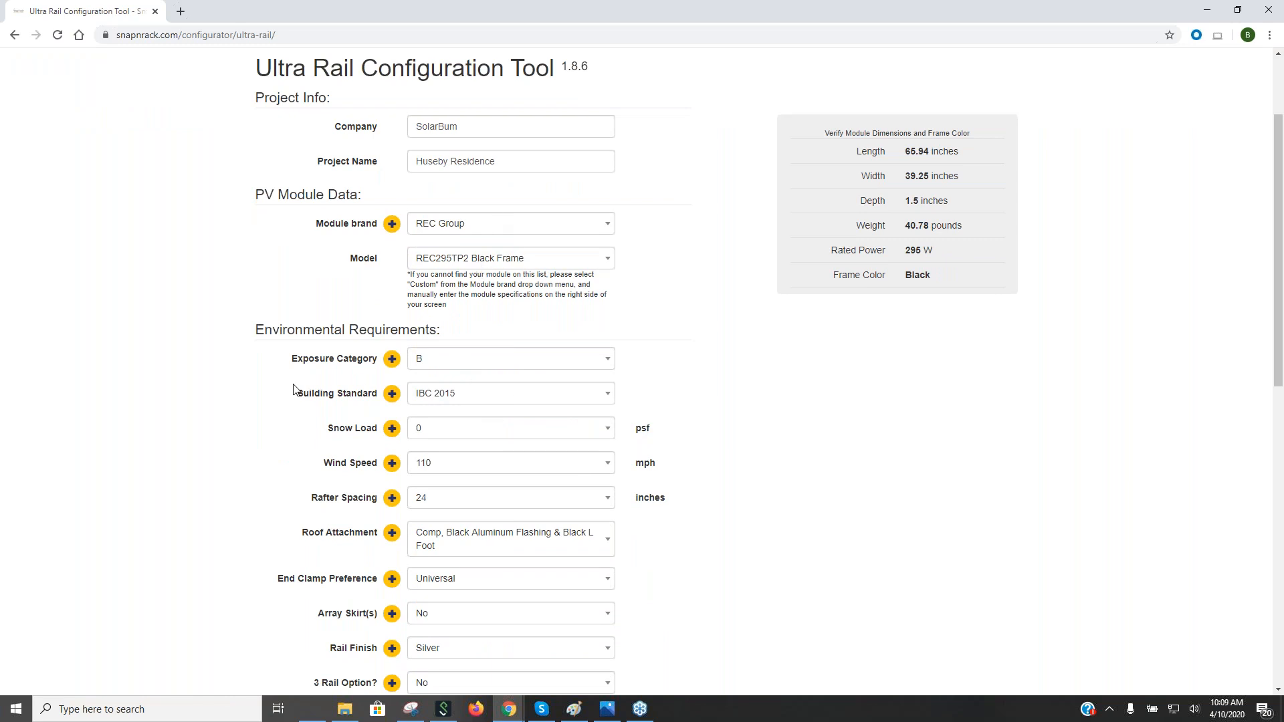
pyautogui.scroll(-2, 293, 419)
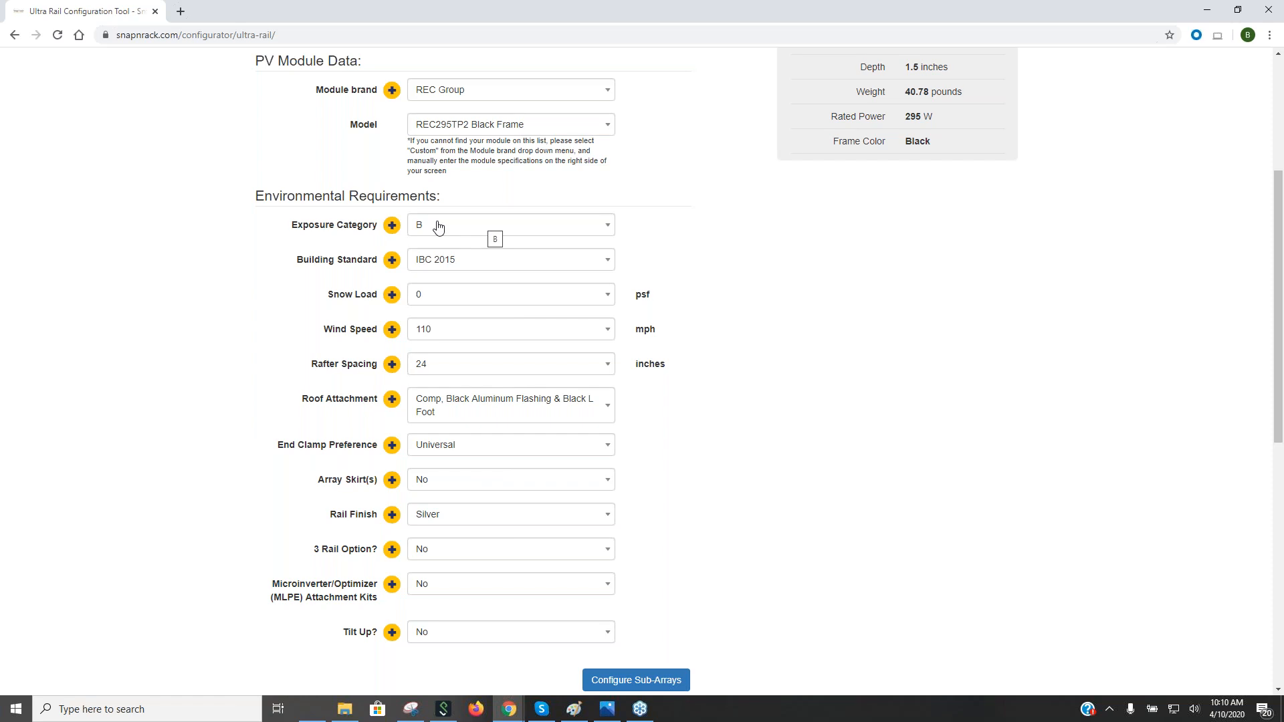
pyautogui.click(392, 227)
pyautogui.click(518, 267)
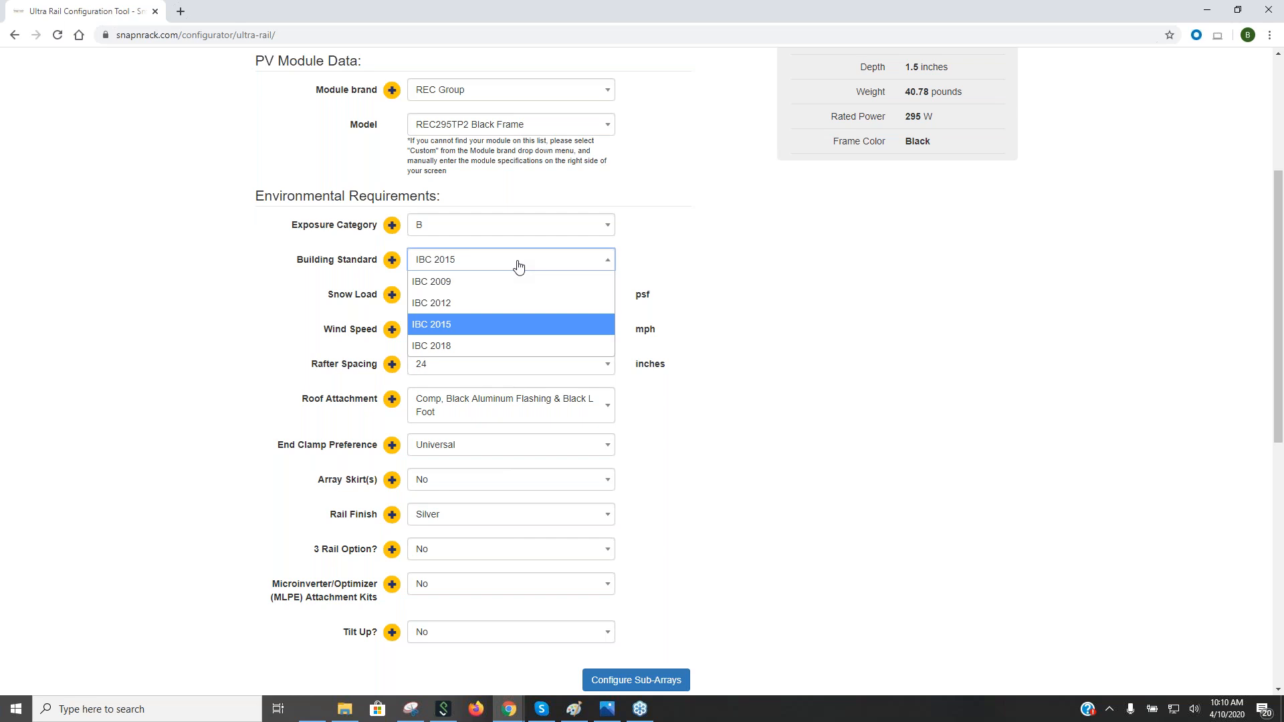
pyautogui.click(519, 267)
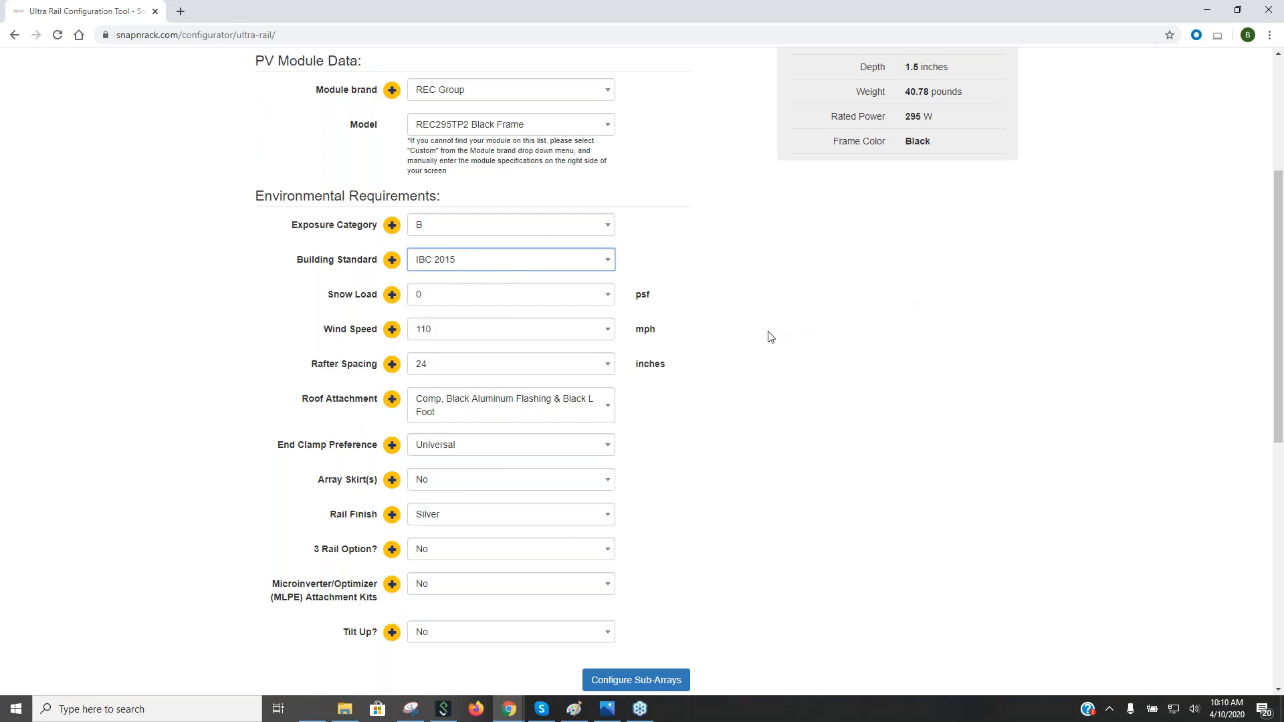
# Step: Set the snow load to 20 psf and the building standard to IBC 2018
pyautogui.click(519, 295)
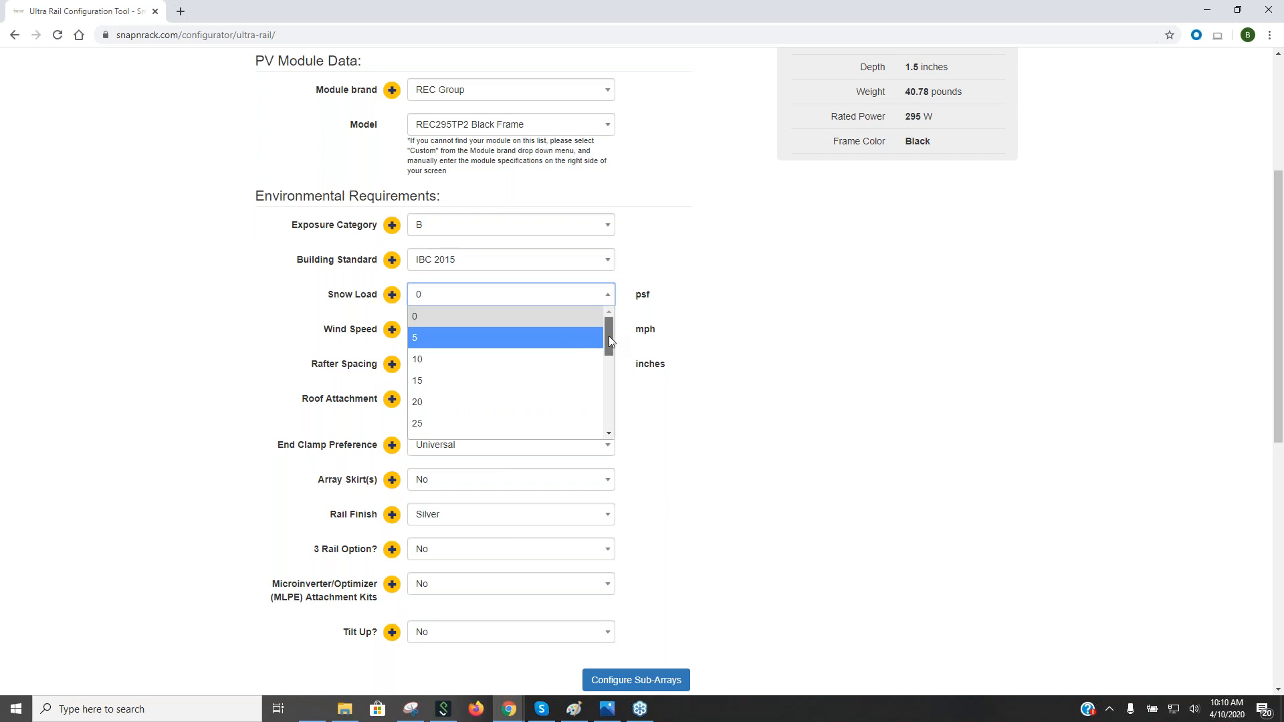
pyautogui.moveTo(610, 341); pyautogui.dragTo(609, 354)
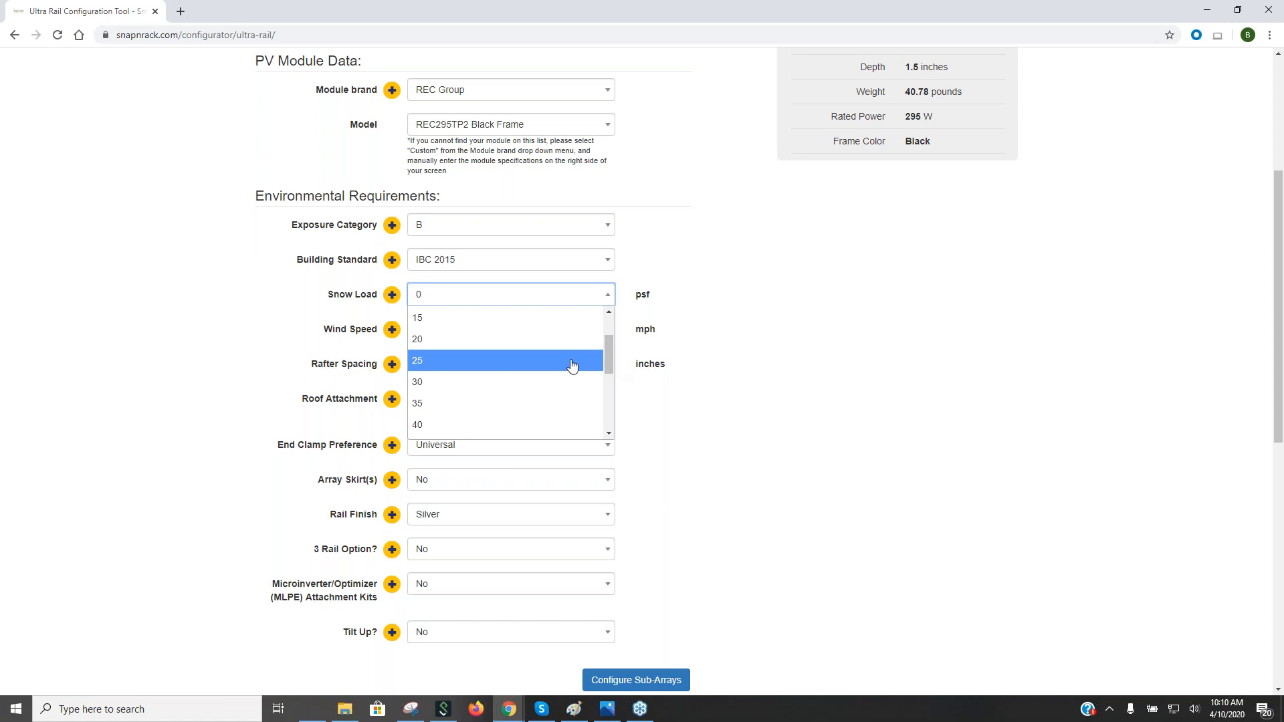
pyautogui.click(430, 343)
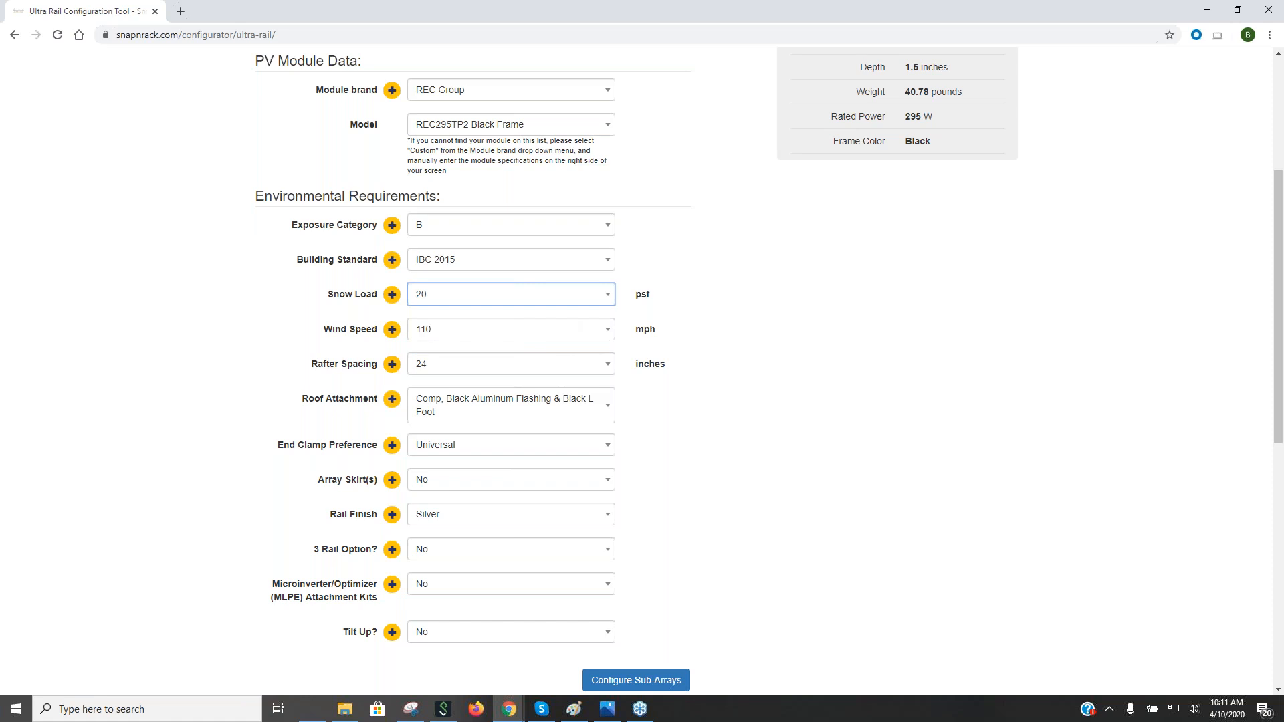
pyautogui.click(489, 265)
pyautogui.click(487, 353)
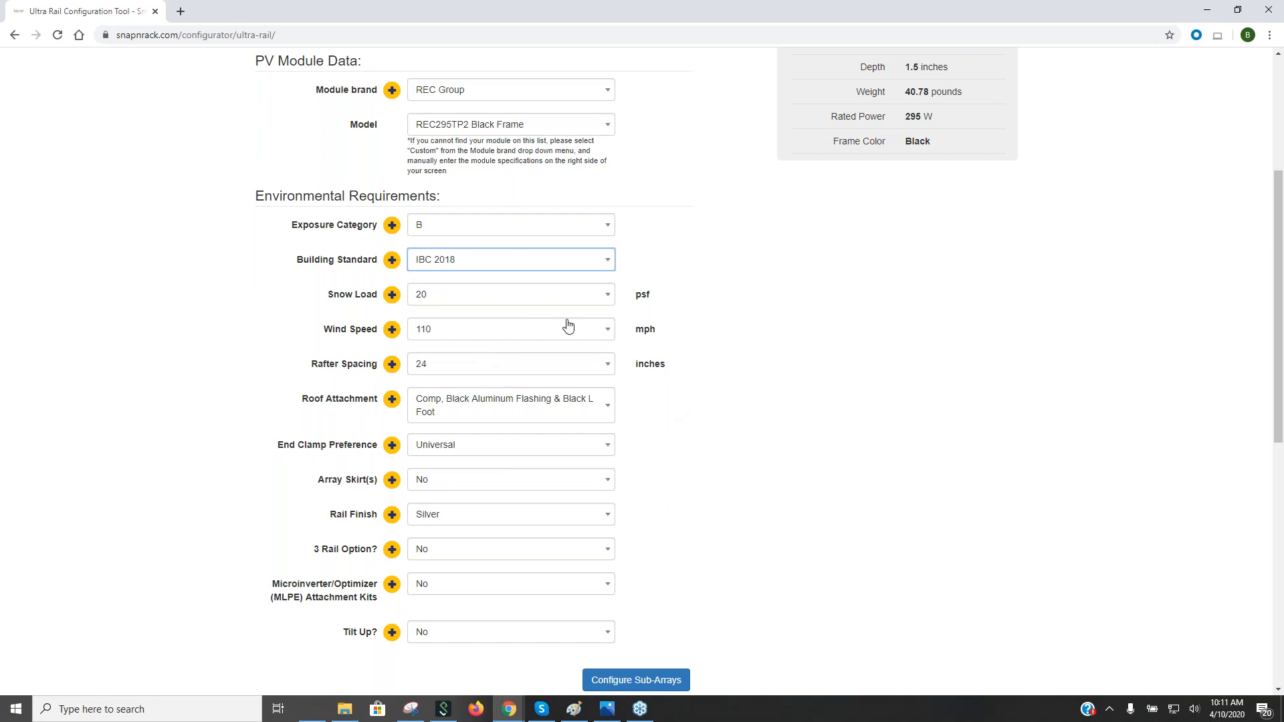
# Step: Set the wind speed to 95 mph in the environmental requirements
pyautogui.click(478, 332)
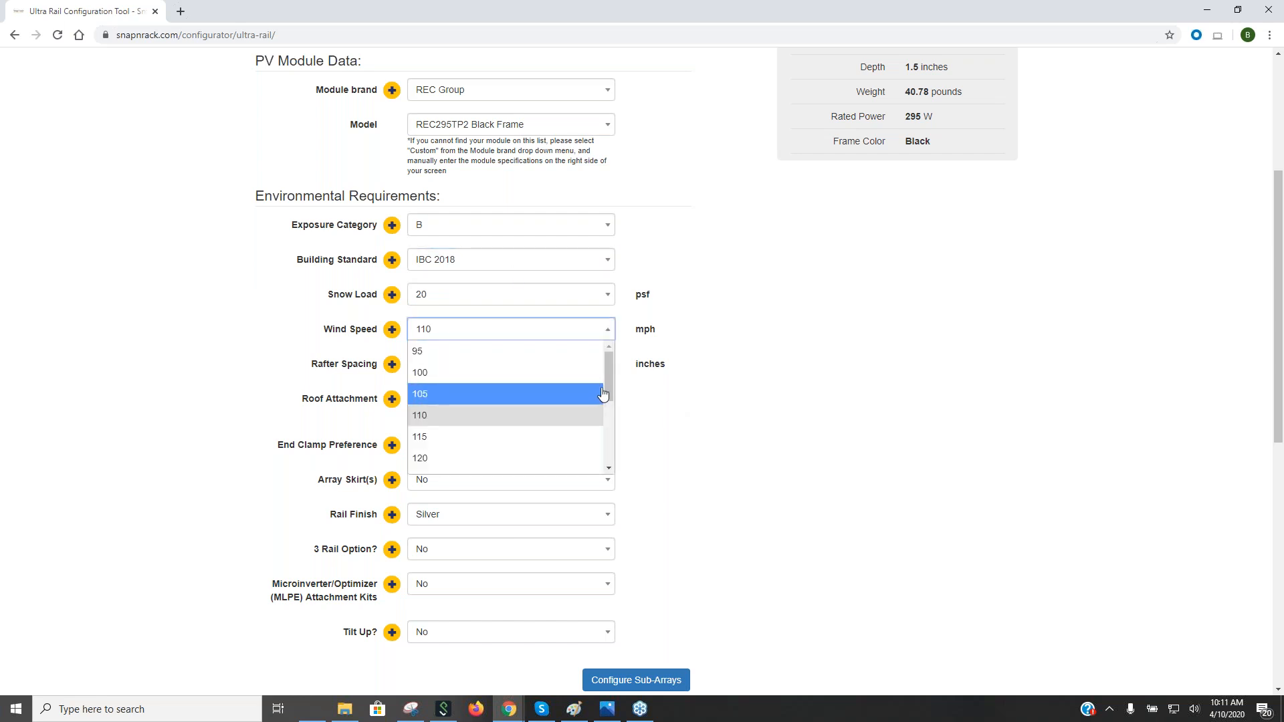
pyautogui.click(459, 331)
pyautogui.click(460, 331)
pyautogui.click(461, 347)
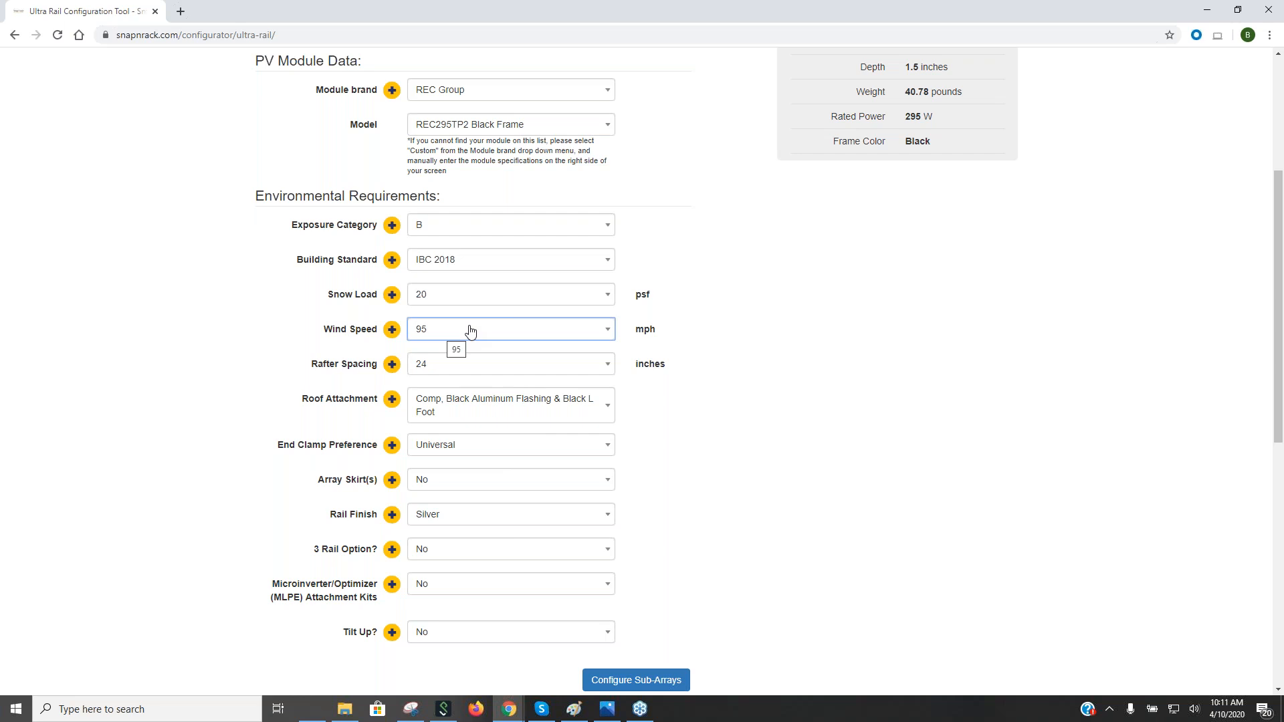
# Step: Check the wind speed help note and set the wind speed to 110 mph
pyautogui.click(392, 330)
pyautogui.click(507, 268)
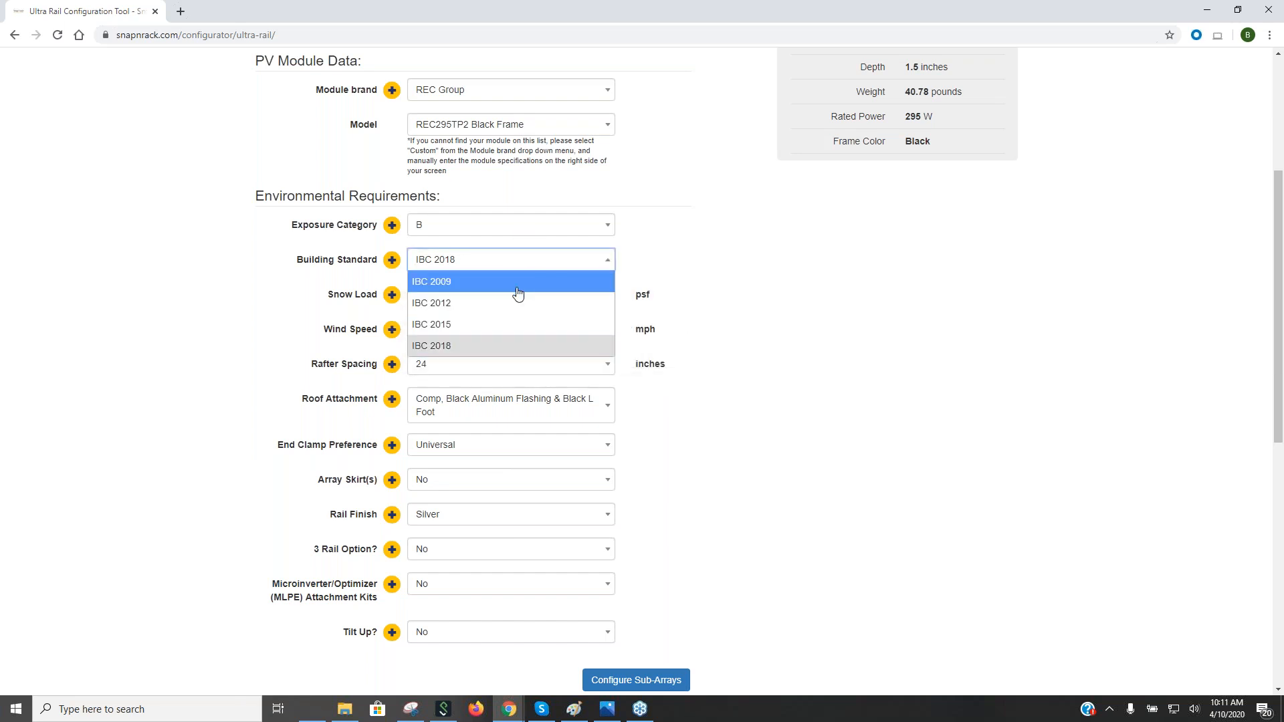
pyautogui.click(493, 365)
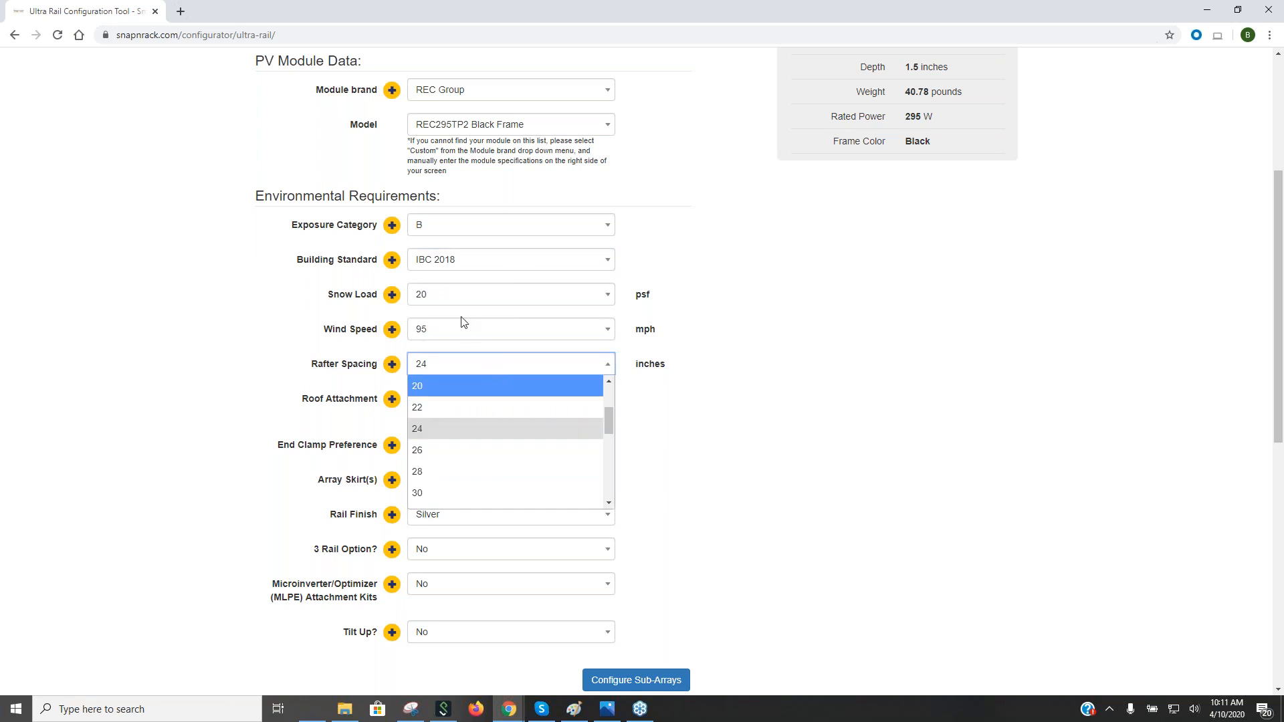
pyautogui.click(465, 334)
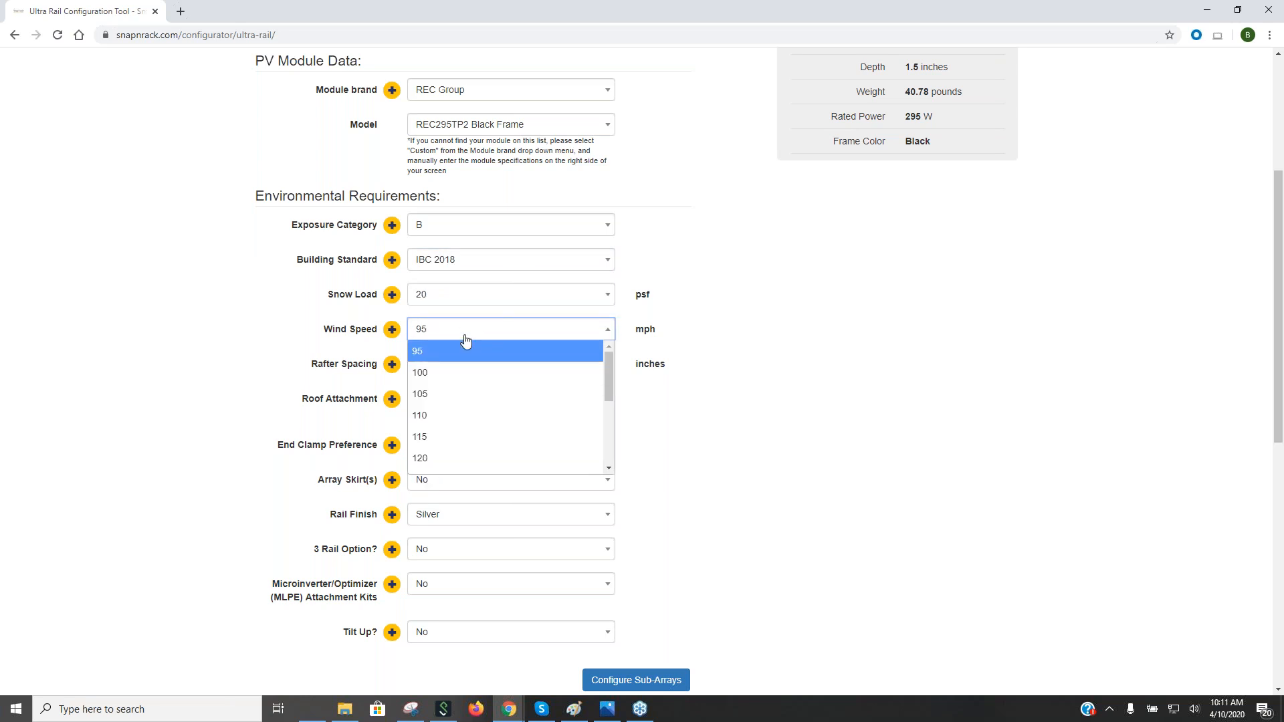
pyautogui.click(465, 416)
# Step: Change the building standard to IBC 2015 and set the wind speed to 125 mph
pyautogui.click(474, 261)
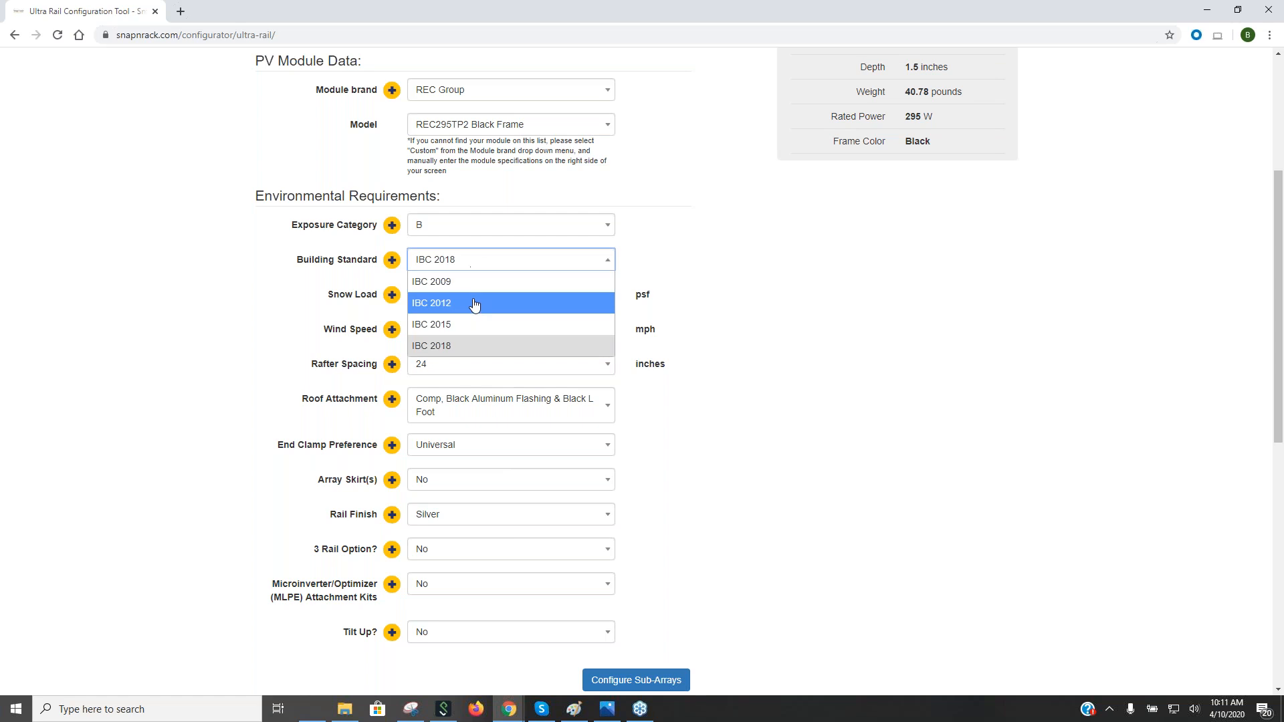
pyautogui.click(465, 326)
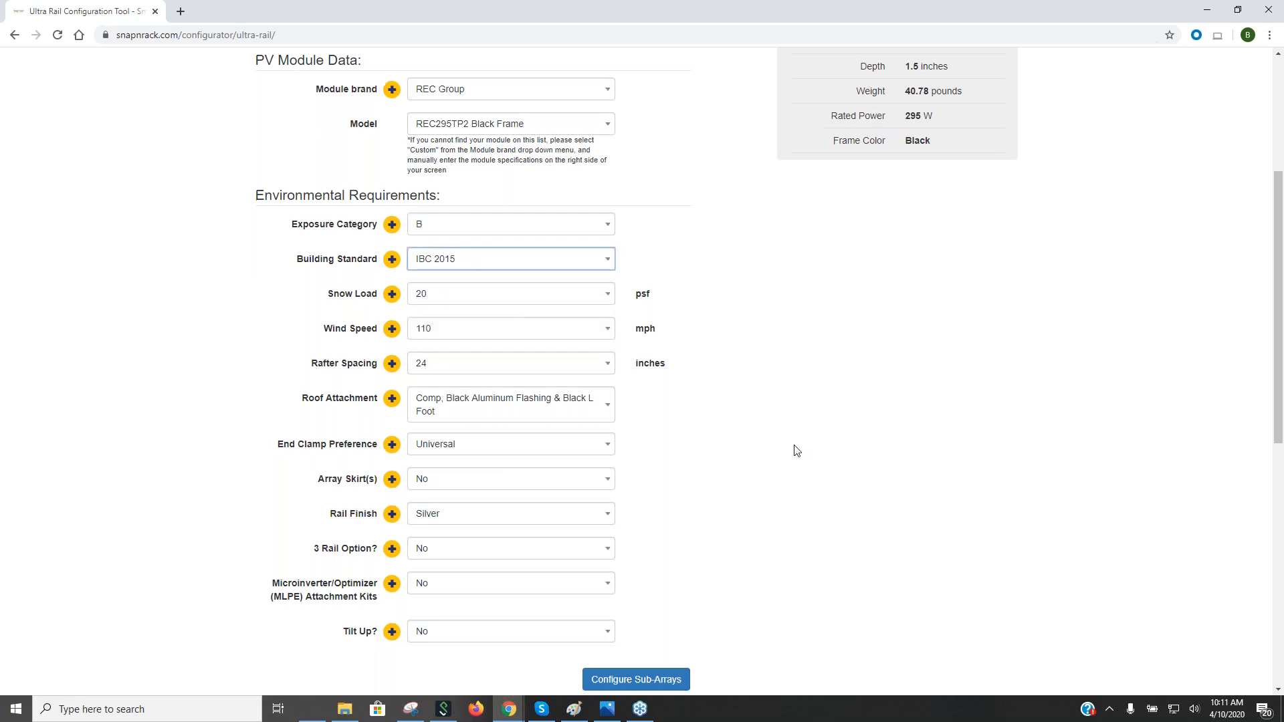
pyautogui.scroll(-2, 670, 362)
pyautogui.click(479, 196)
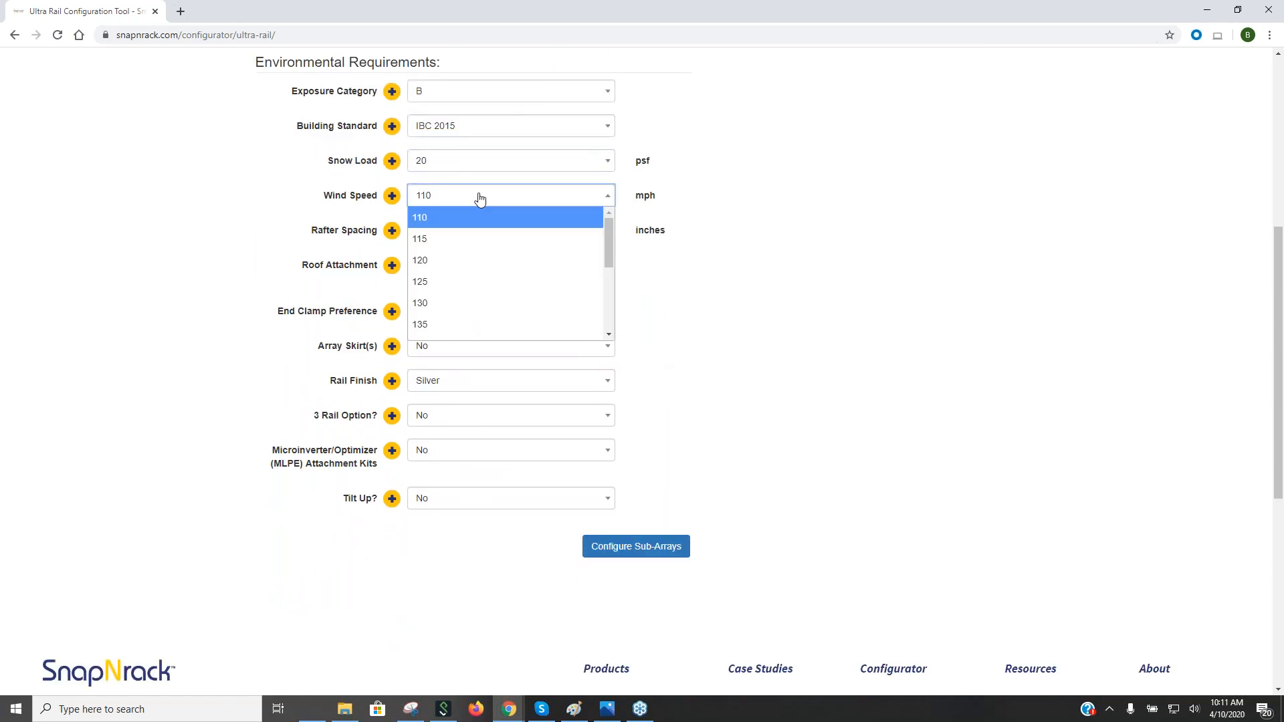
pyautogui.click(449, 287)
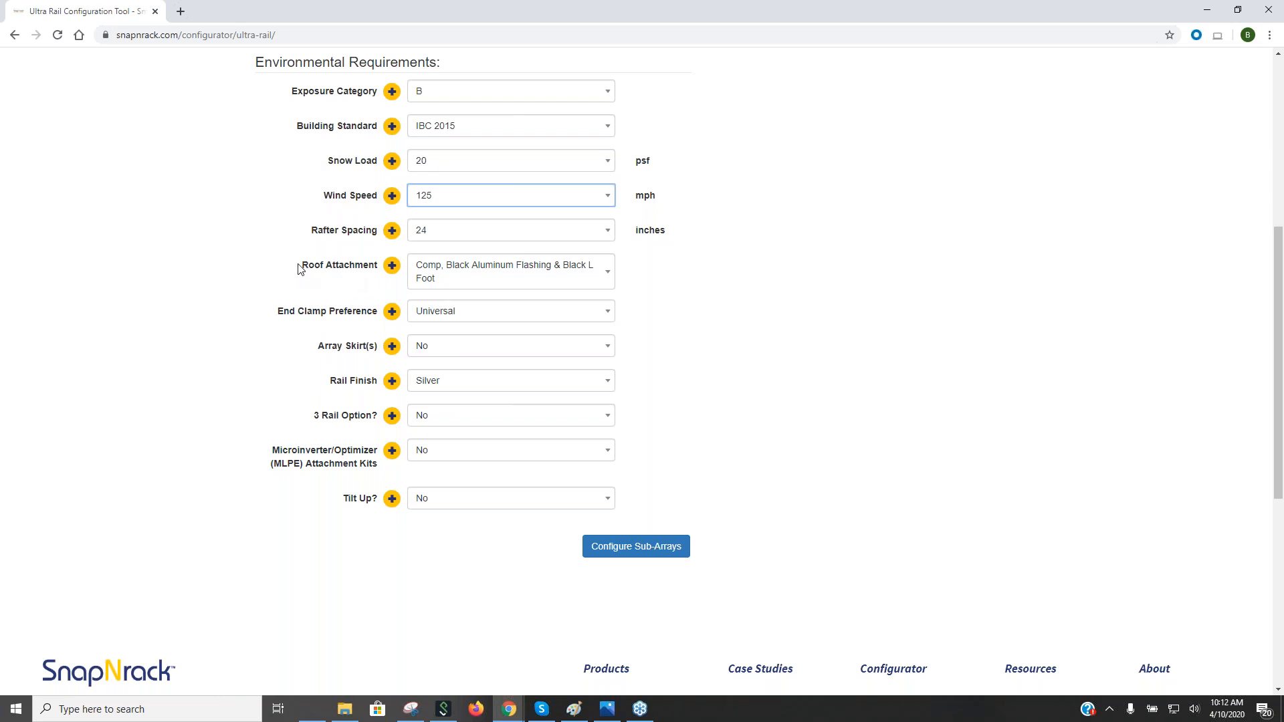
# Step: Open the ATC Hazards by Location site in a new browser tab and look up wind data for ZIP code 95959
pyautogui.click(183, 12)
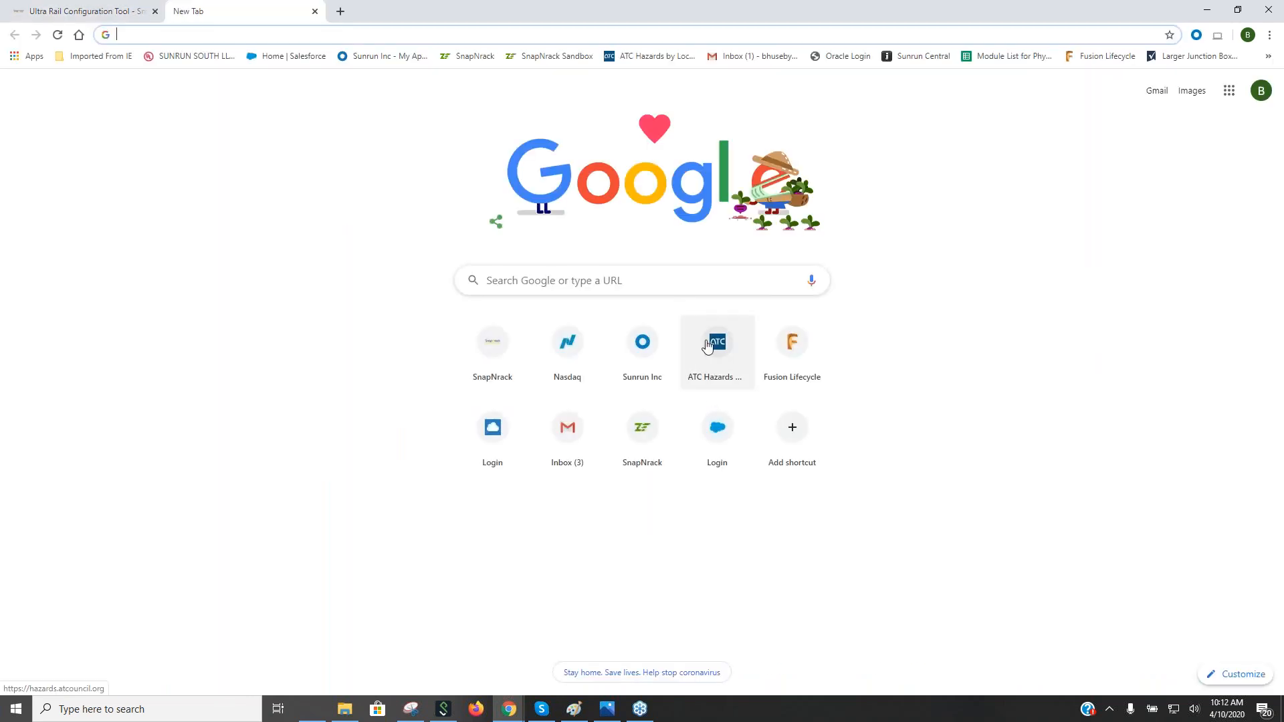
pyautogui.click(694, 387)
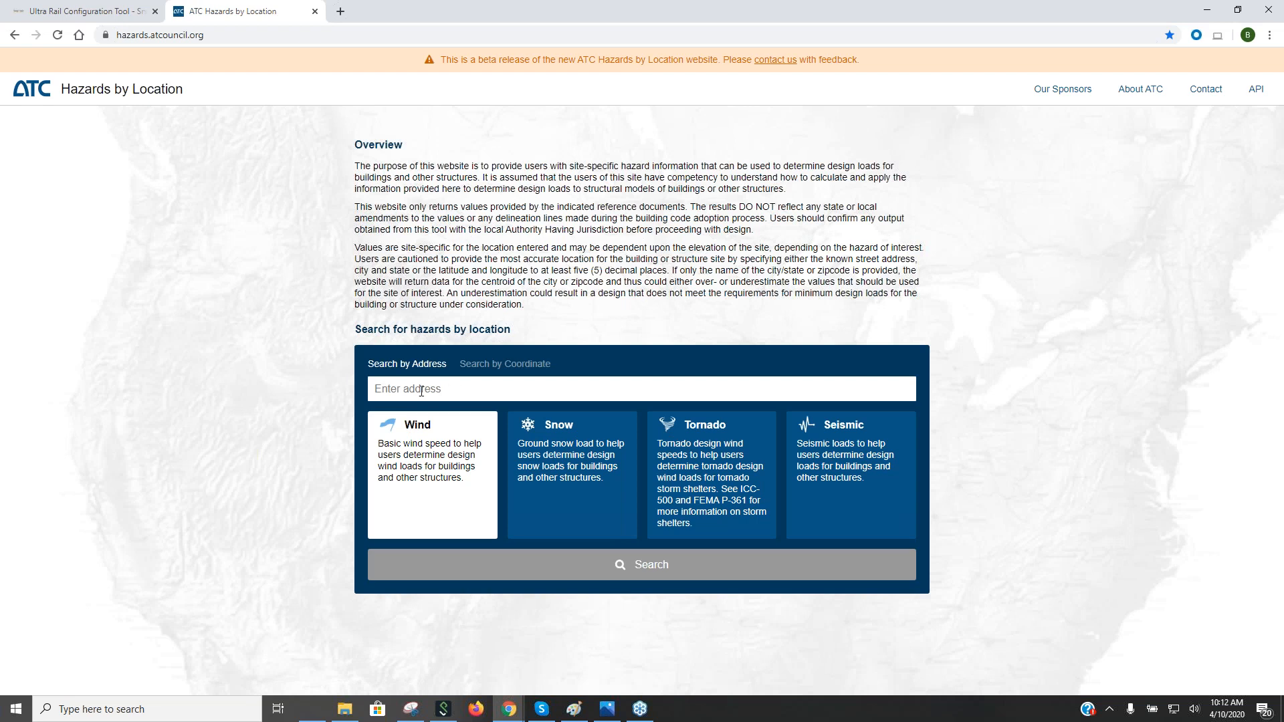
pyautogui.click(499, 390)
pyautogui.write('95959')
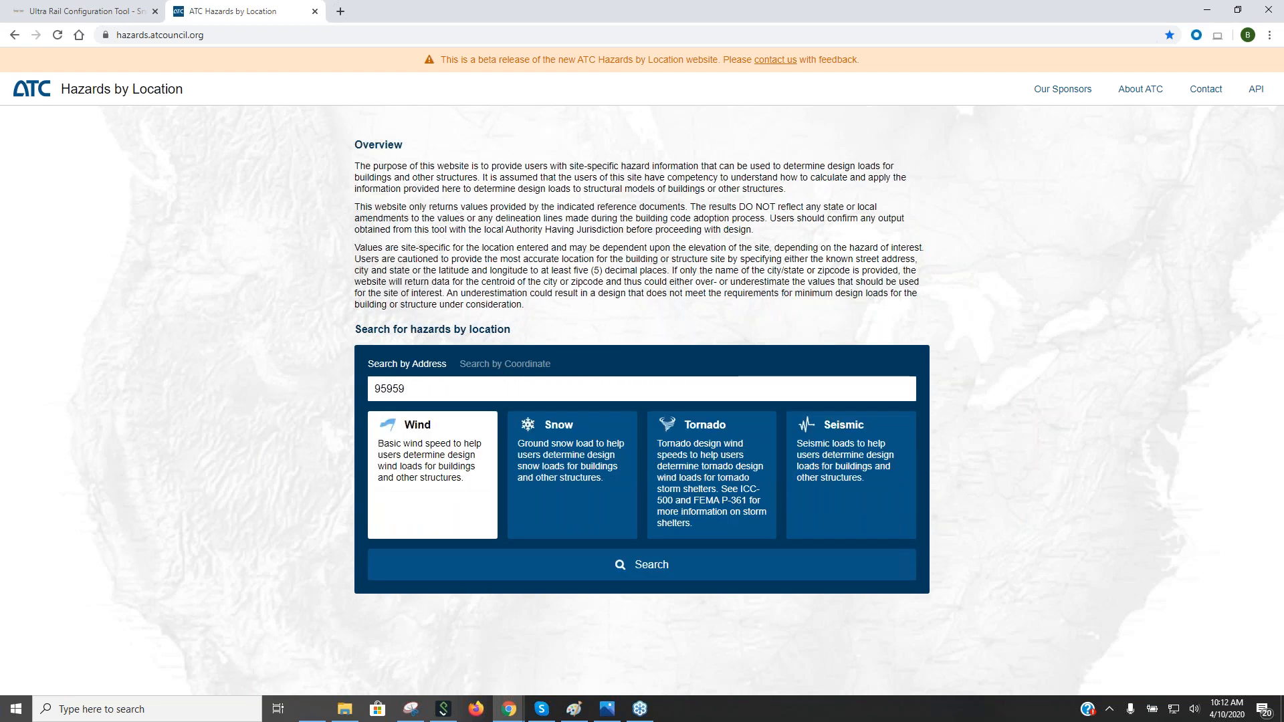
pyautogui.press('Return')
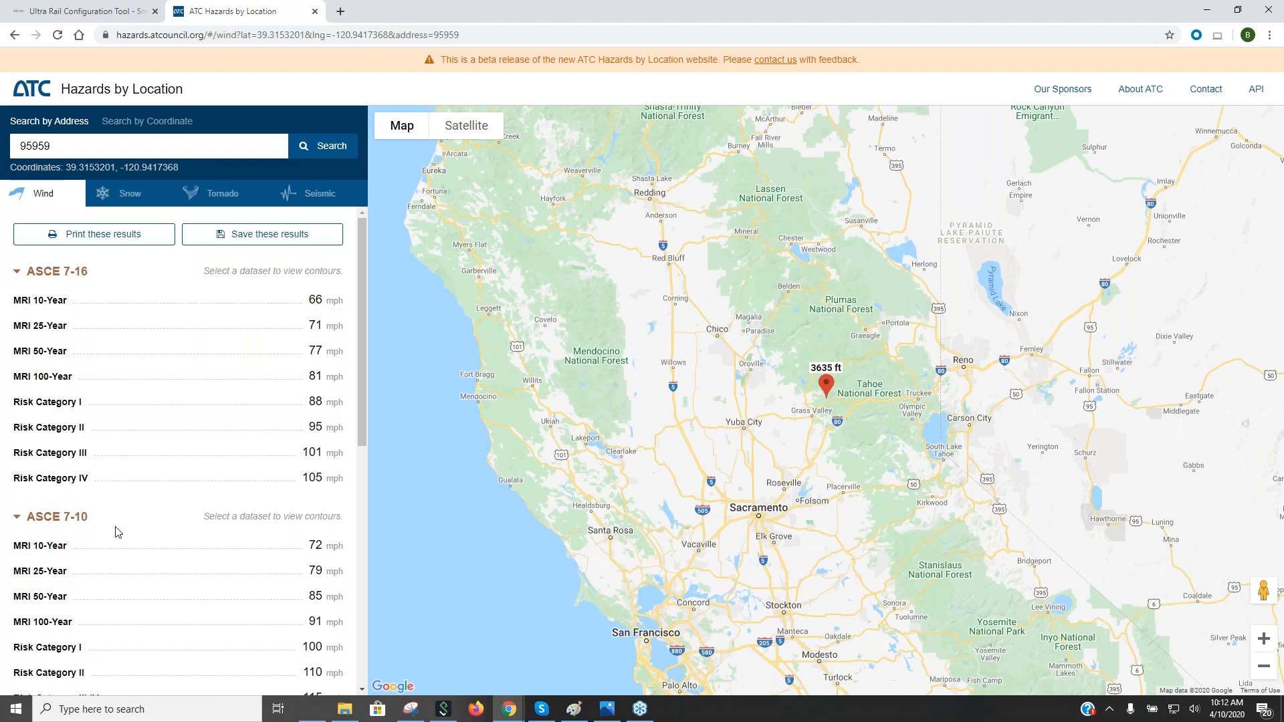
# Step: Review the location's wind speeds and ground snow loads for each ASCE 7 edition, and close the hazards site
pyautogui.scroll(-1, 115, 532)
pyautogui.scroll(1, 115, 532)
pyautogui.click(130, 195)
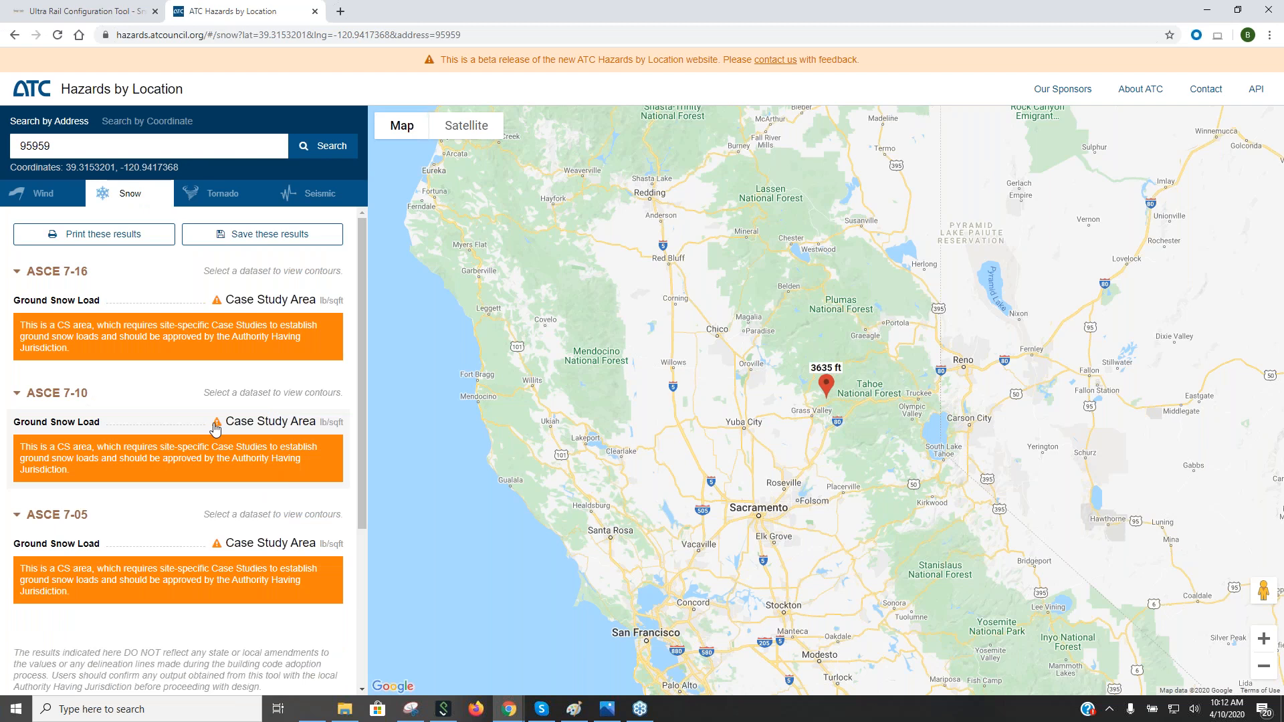
pyautogui.moveTo(215, 428)
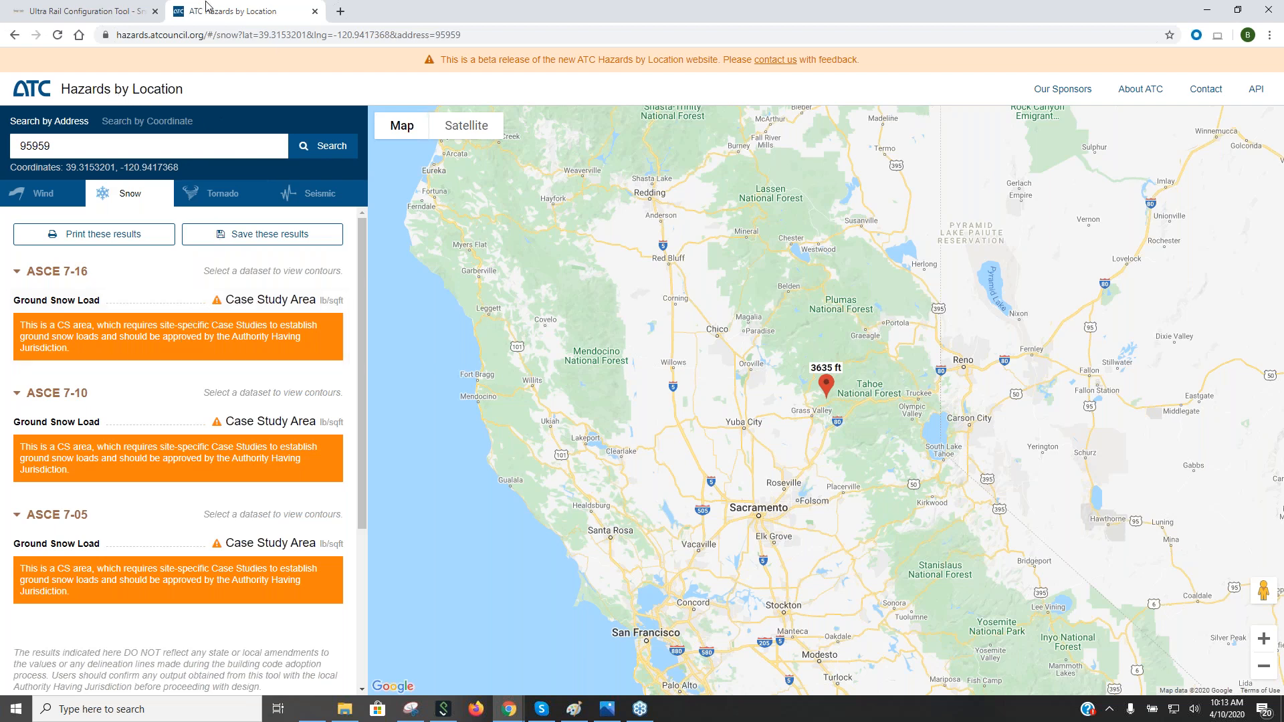
pyautogui.click(314, 12)
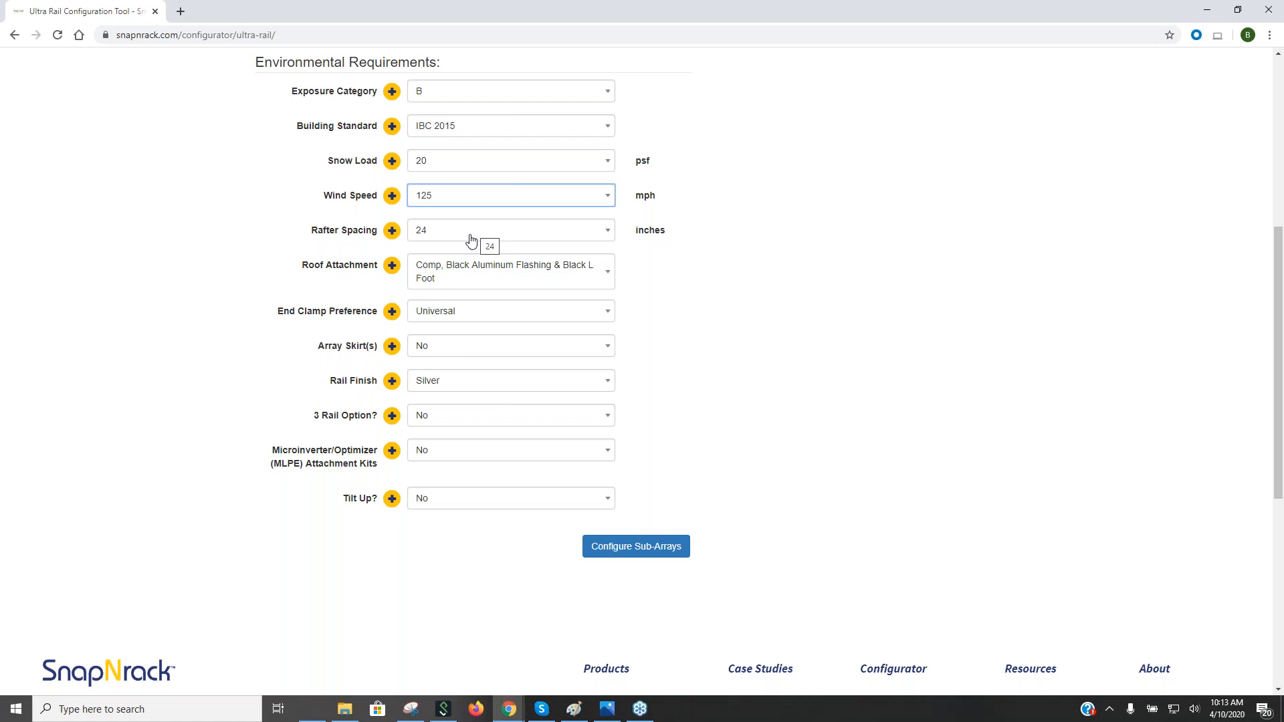
# Step: Check the available rafter spacing options in the environmental requirements without changing the selection
pyautogui.click(471, 240)
pyautogui.moveTo(610, 288); pyautogui.dragTo(620, 262)
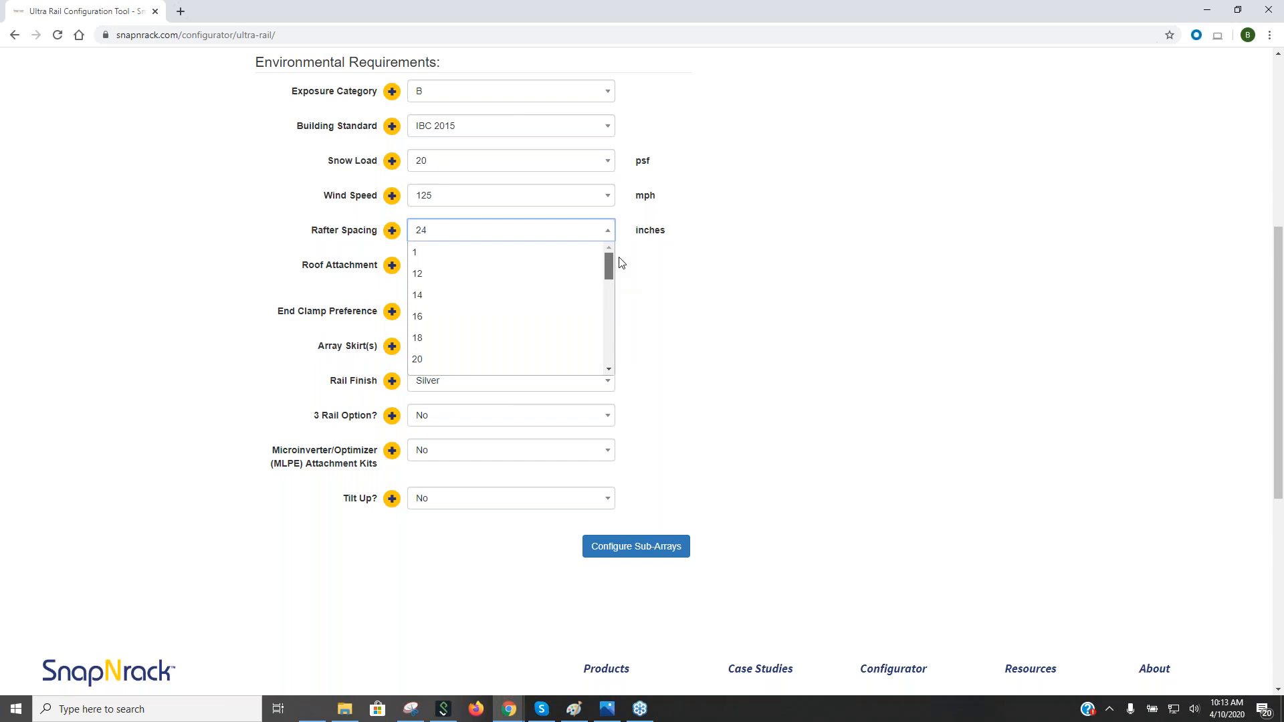
pyautogui.click(551, 235)
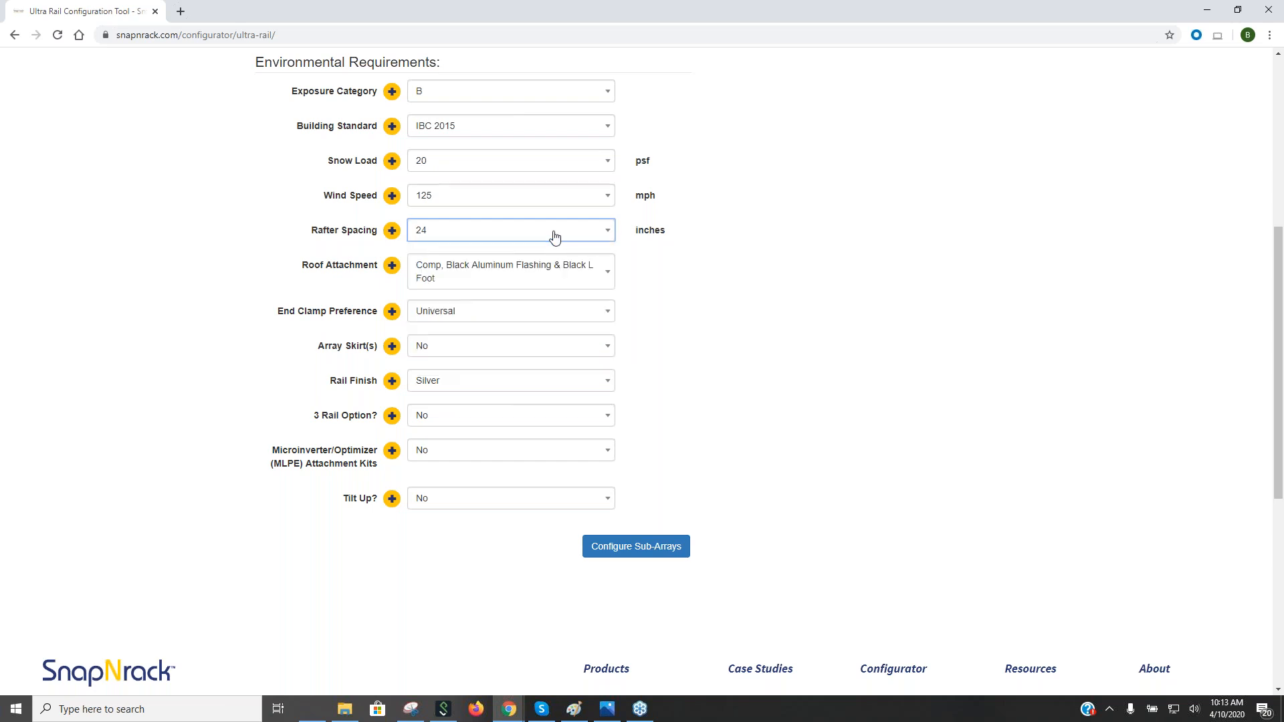
# Step: Review the roof attachment options and choose Comp, Black Aluminum Flashing & Black L Foot
pyautogui.click(469, 277)
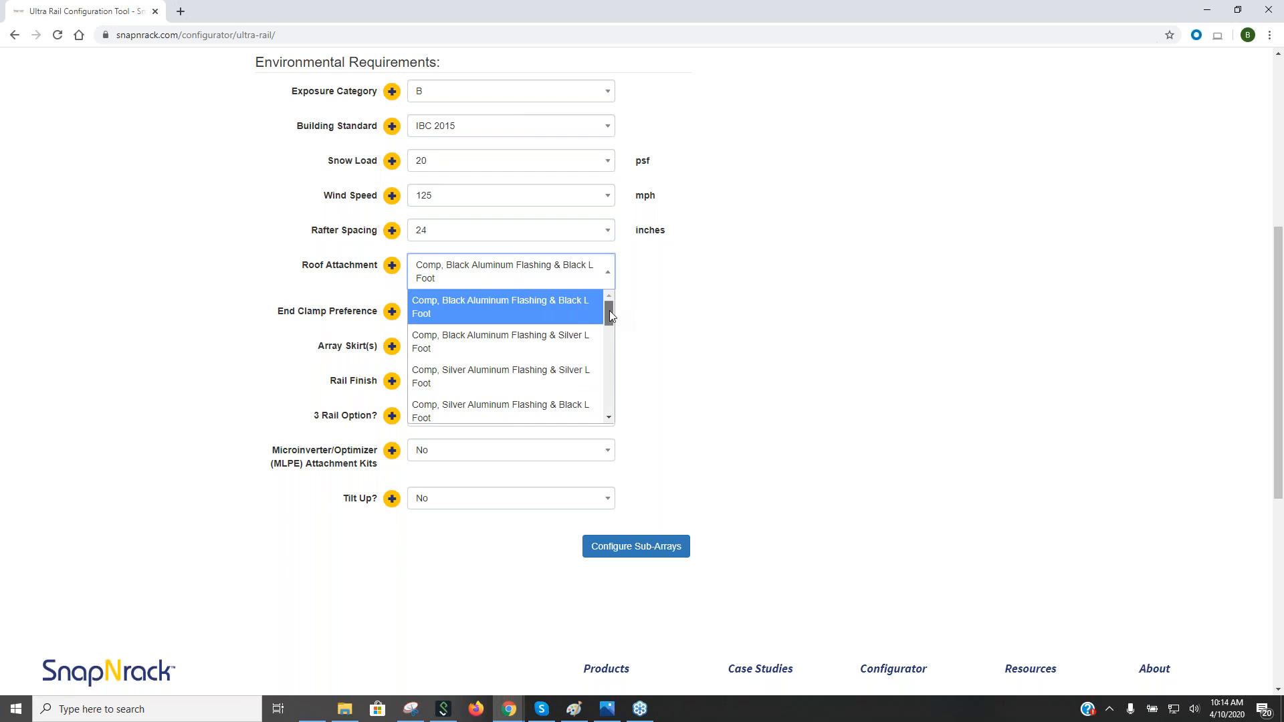
pyautogui.moveTo(609, 310); pyautogui.dragTo(610, 395)
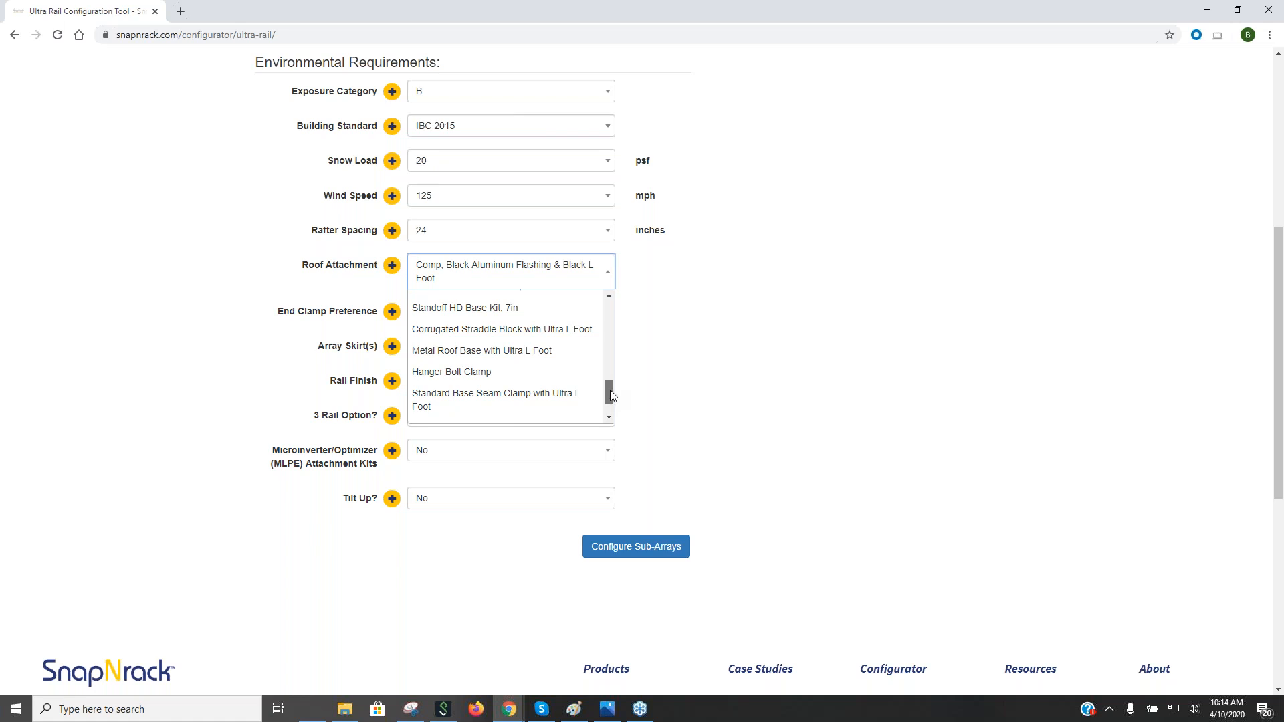
pyautogui.moveTo(610, 395); pyautogui.dragTo(613, 405)
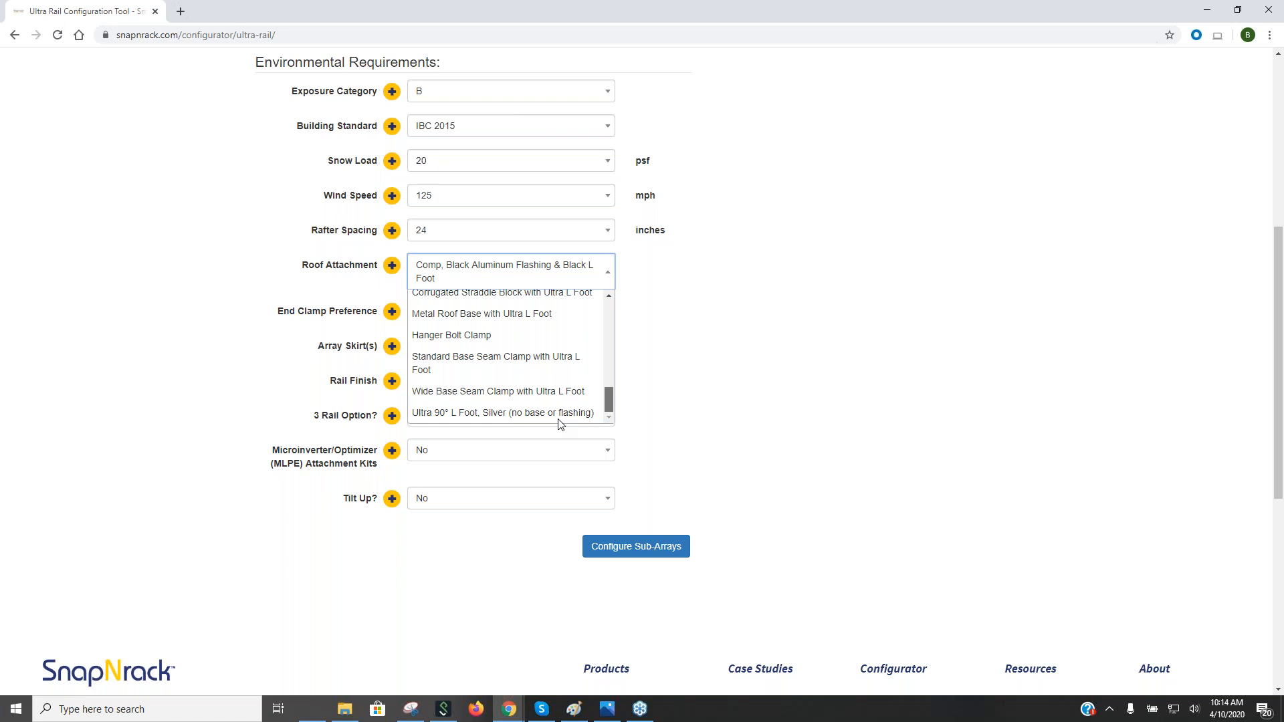
pyautogui.scroll(6, 576, 375)
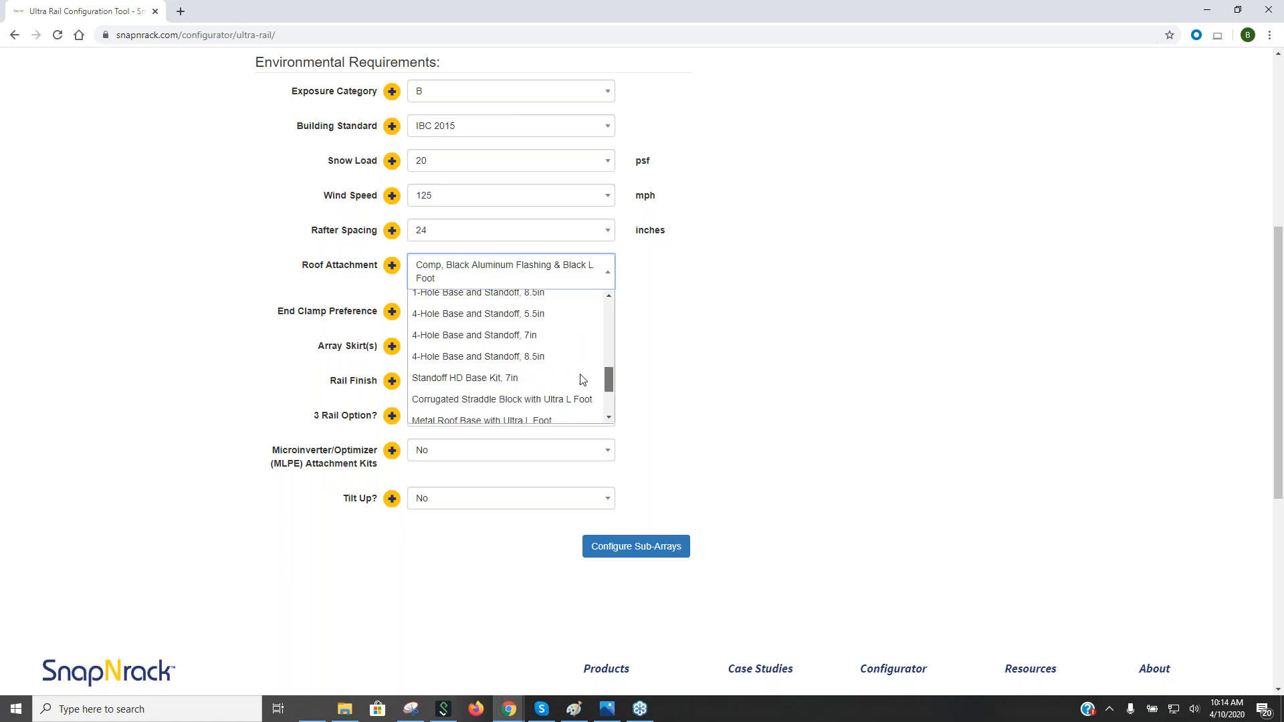
pyautogui.moveTo(600, 322); pyautogui.dragTo(604, 305)
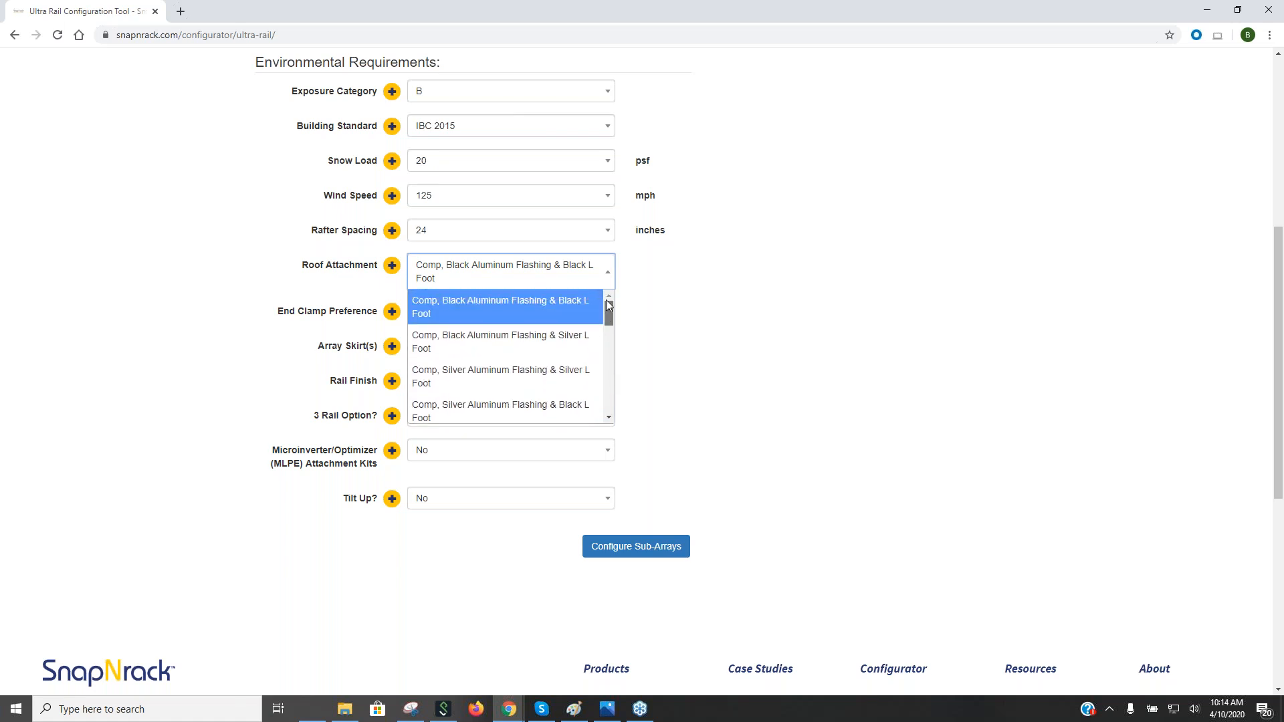
pyautogui.click(484, 307)
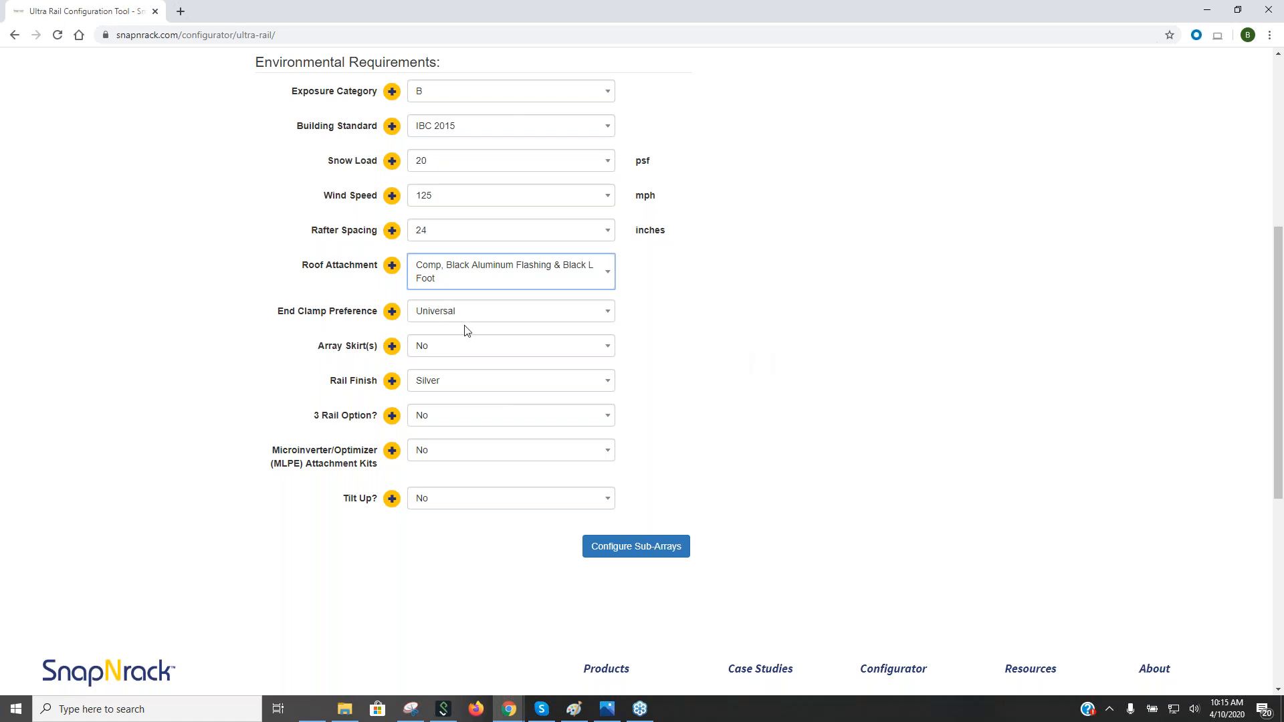
# Step: Set the end clamp preference to Adjustable and the array skirts option to Yes
pyautogui.click(506, 320)
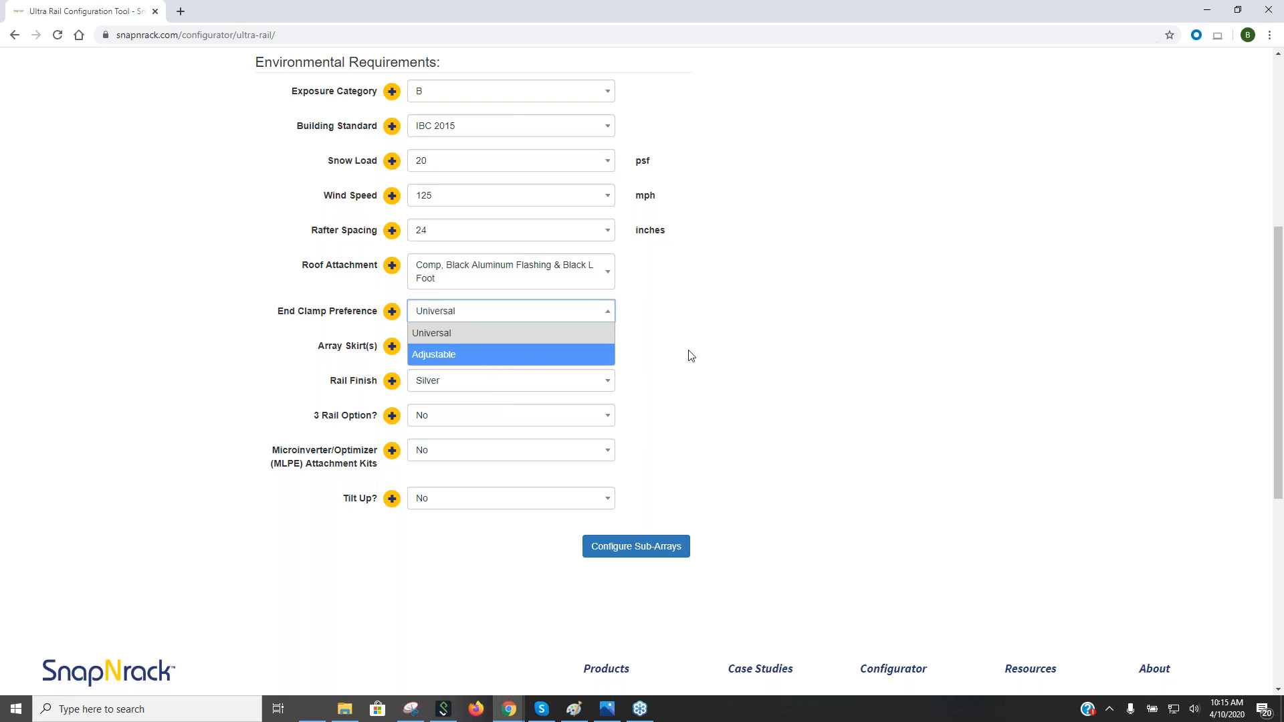
pyautogui.click(513, 357)
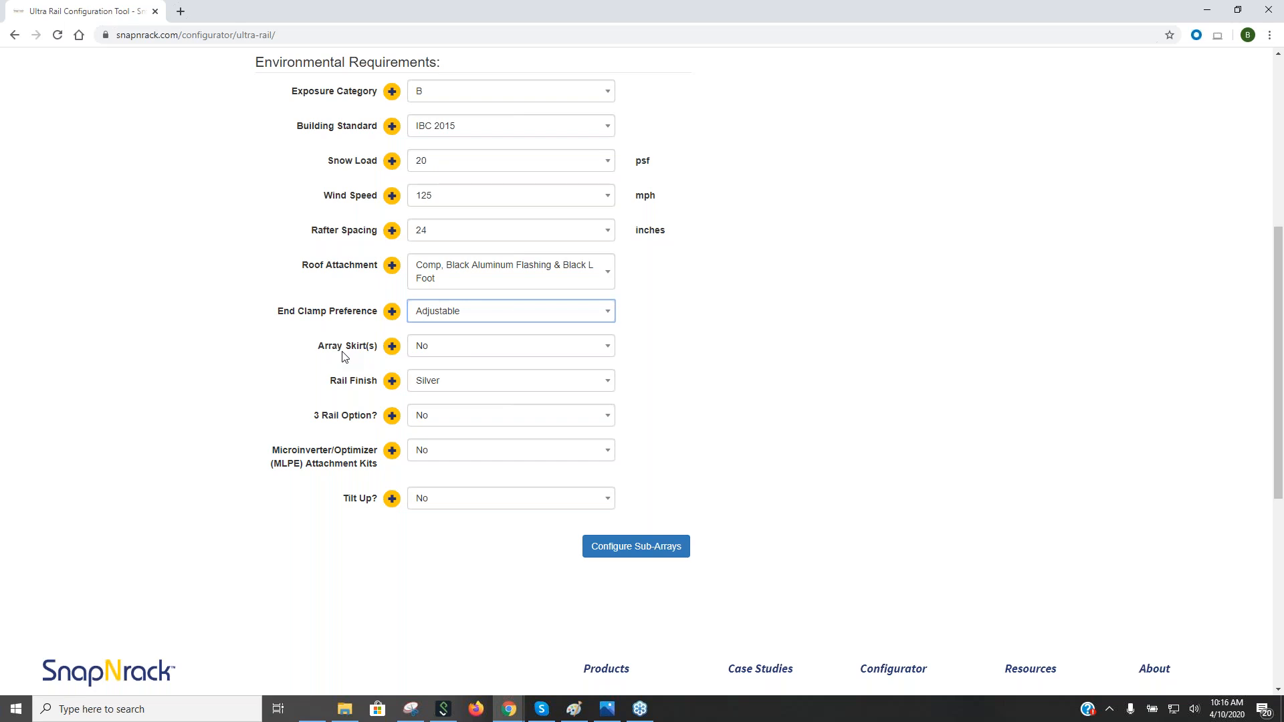
pyautogui.click(394, 348)
pyautogui.click(609, 349)
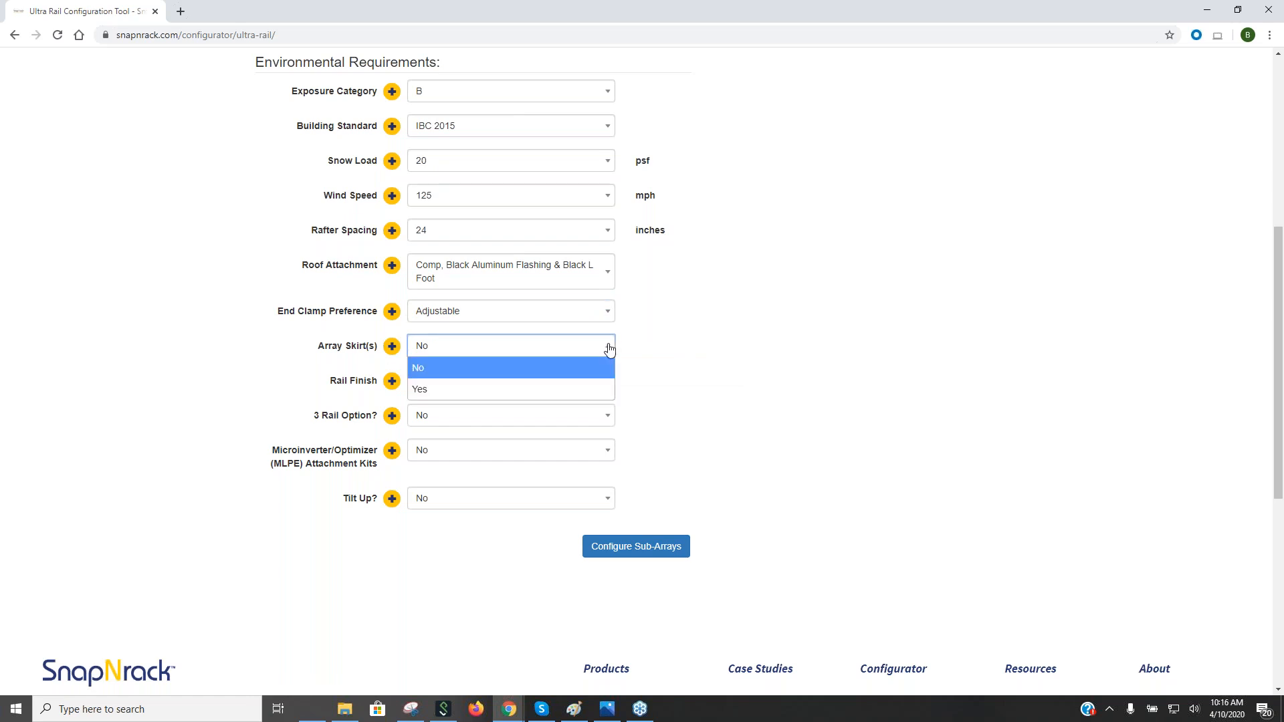
pyautogui.click(503, 391)
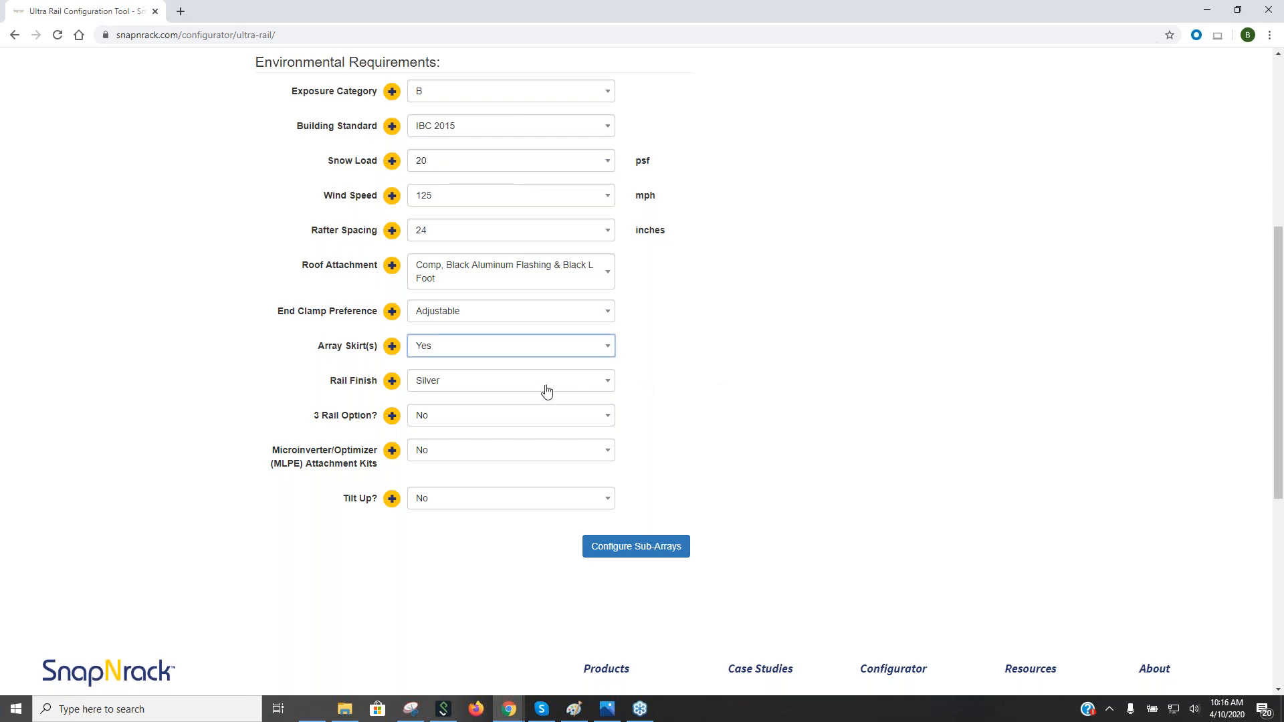
# Step: Check the module's frame color in the module data and set the rail finish to Black
pyautogui.scroll(1, 660, 401)
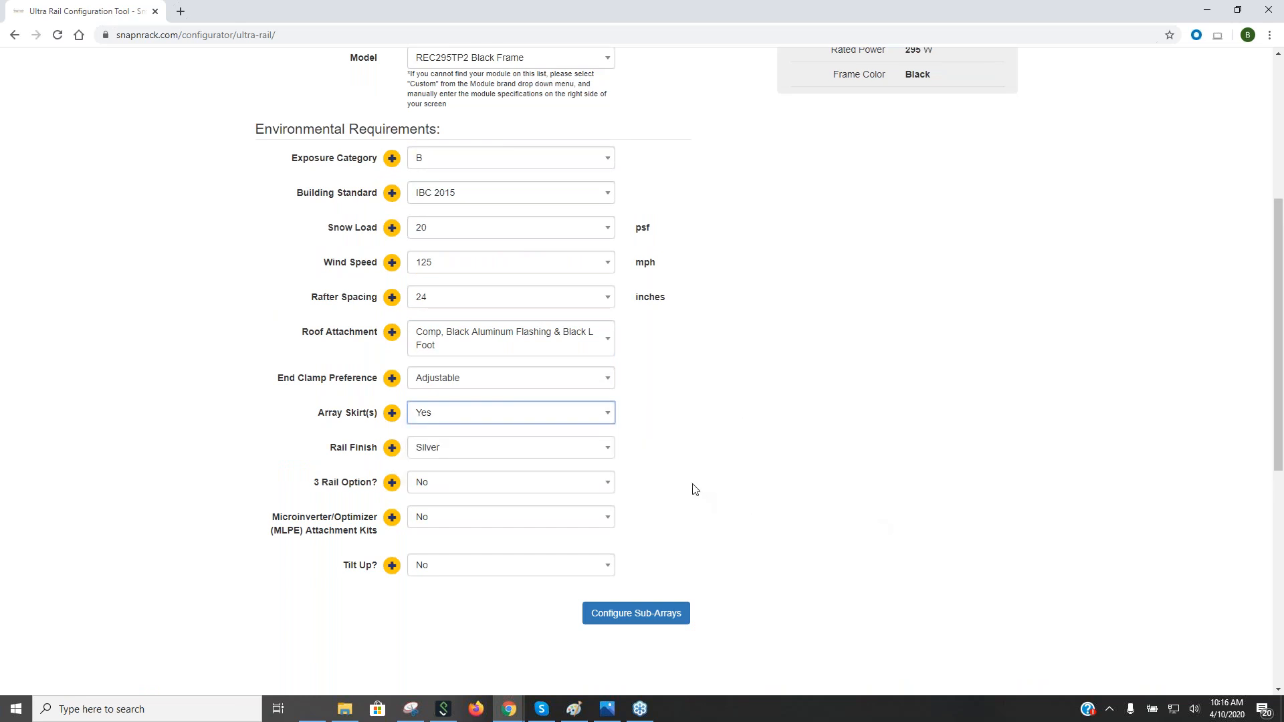
pyautogui.click(611, 449)
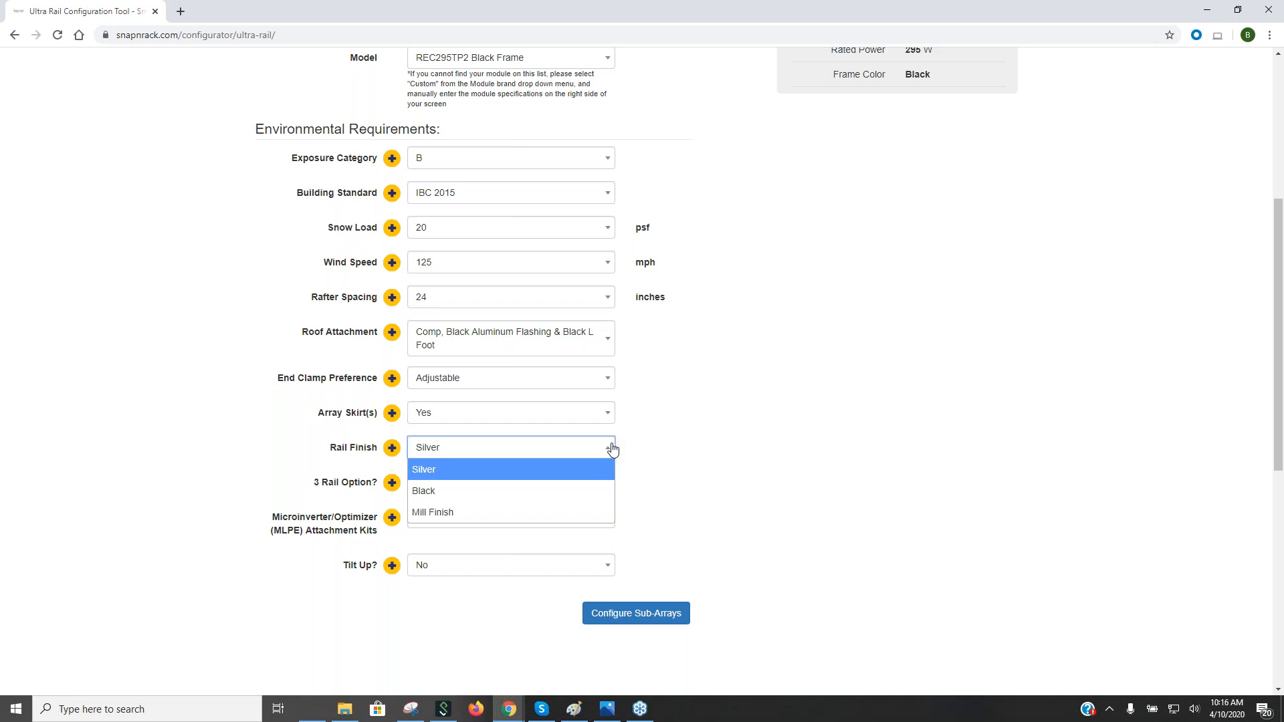
pyautogui.click(715, 445)
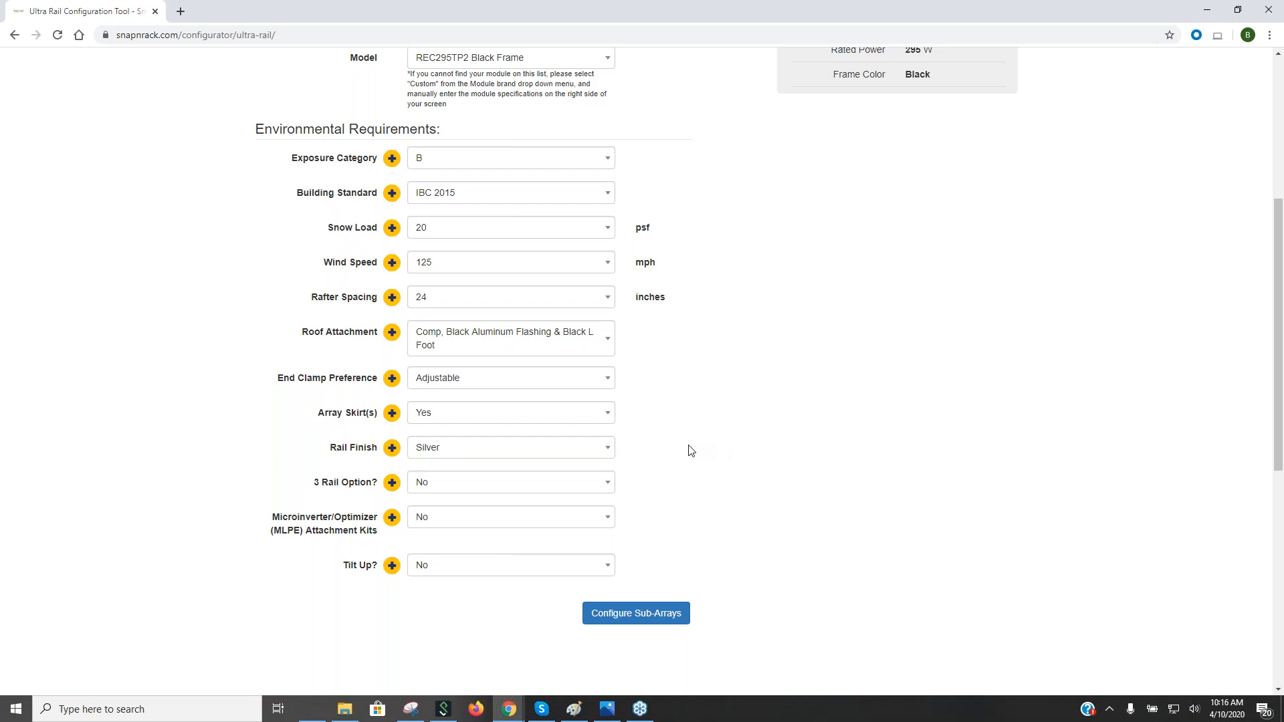
pyautogui.scroll(1, 778, 432)
pyautogui.scroll(3, 778, 431)
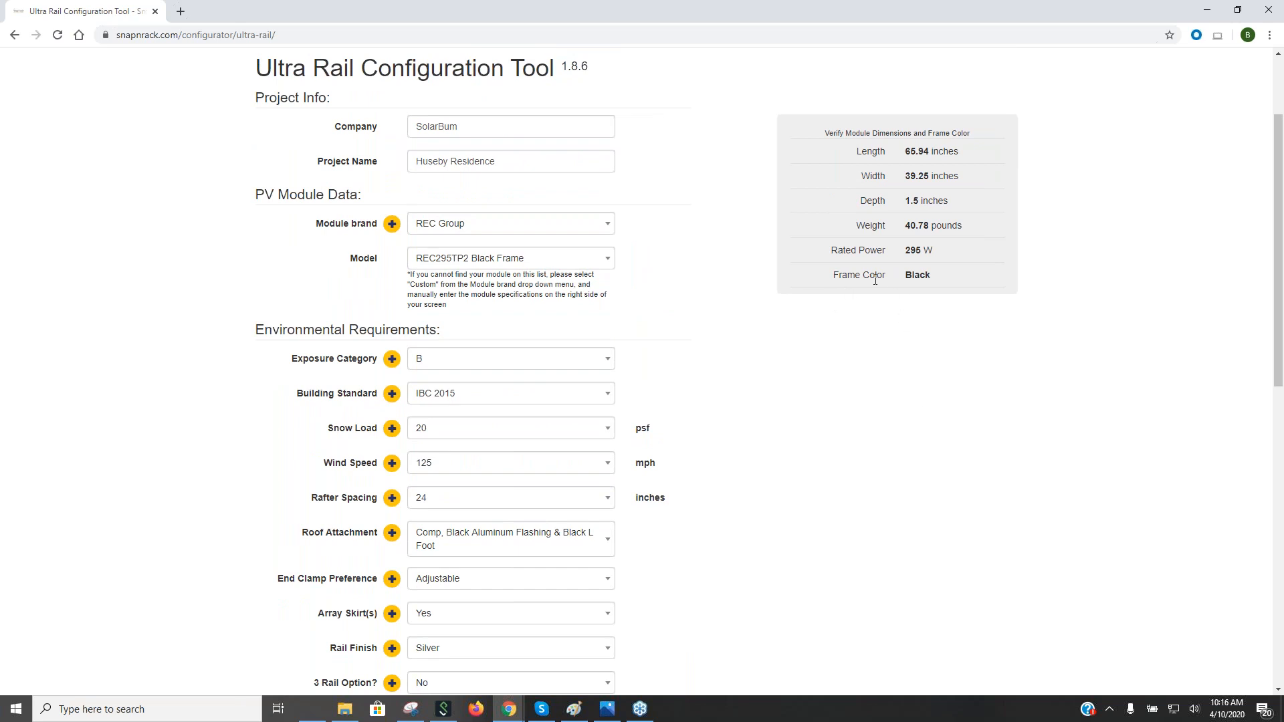
pyautogui.scroll(-3, 808, 430)
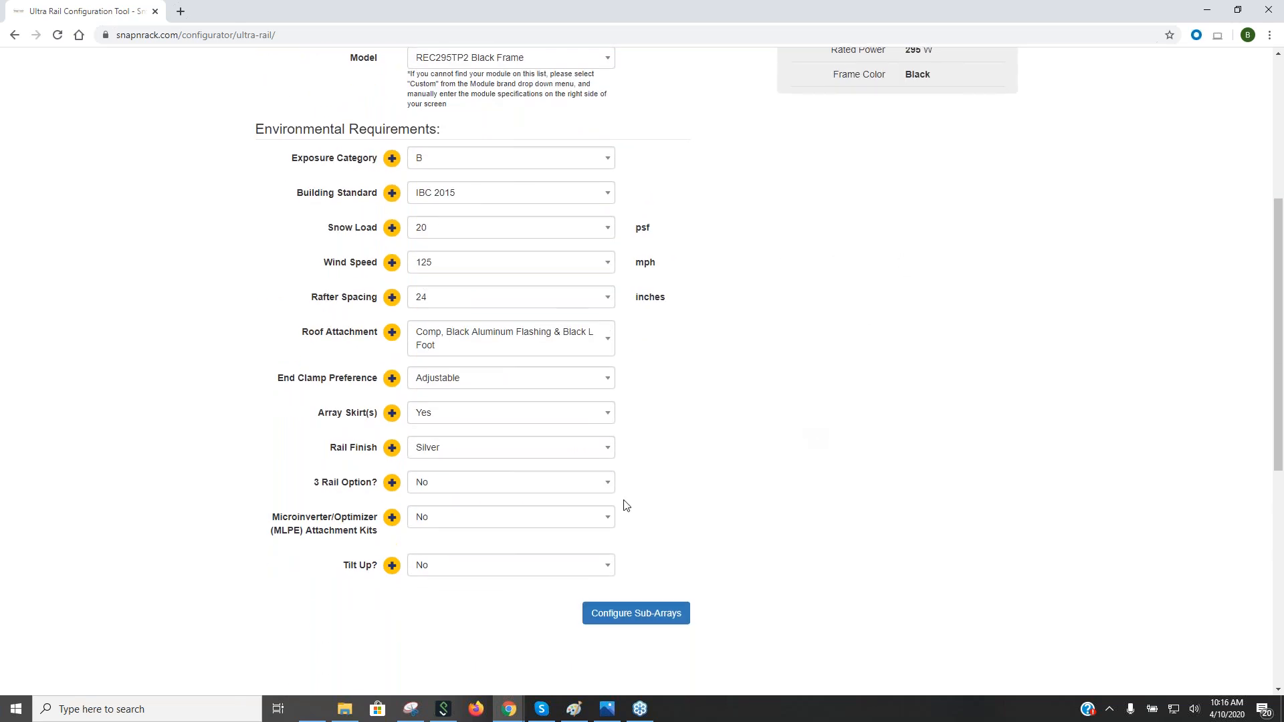
pyautogui.click(505, 455)
pyautogui.click(495, 491)
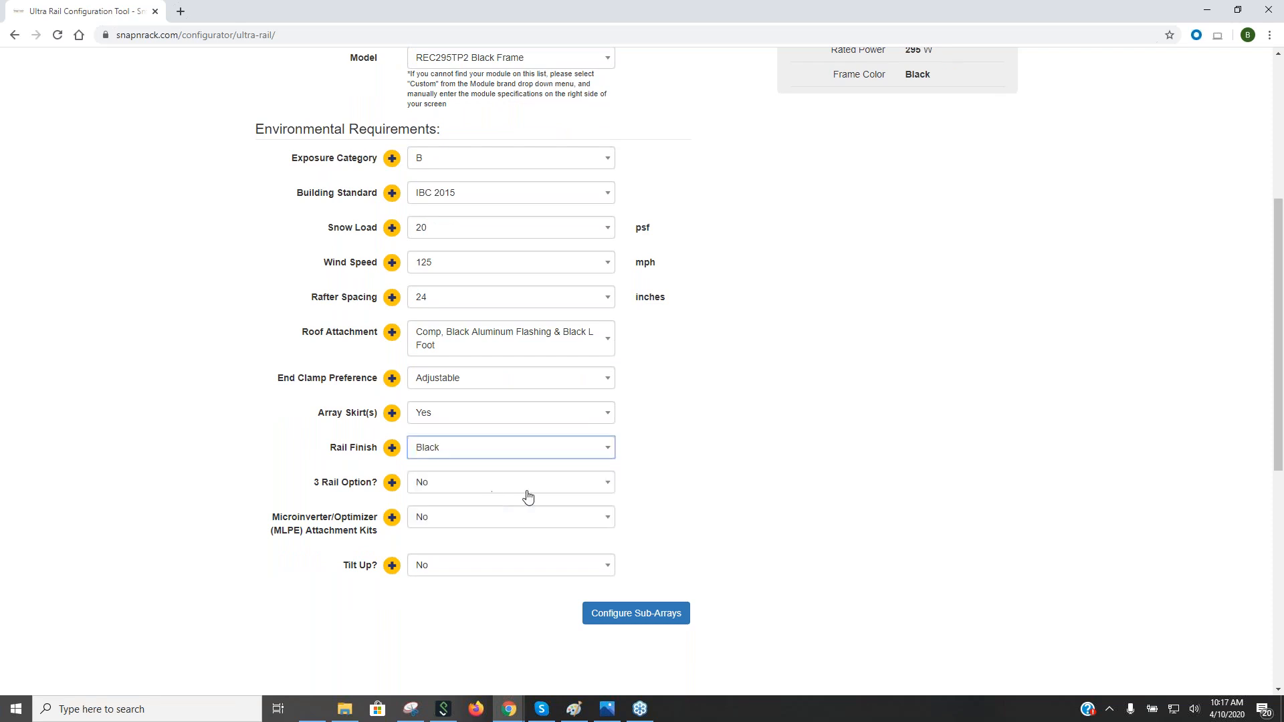
pyautogui.scroll(1, 879, 539)
pyautogui.scroll(3, 879, 538)
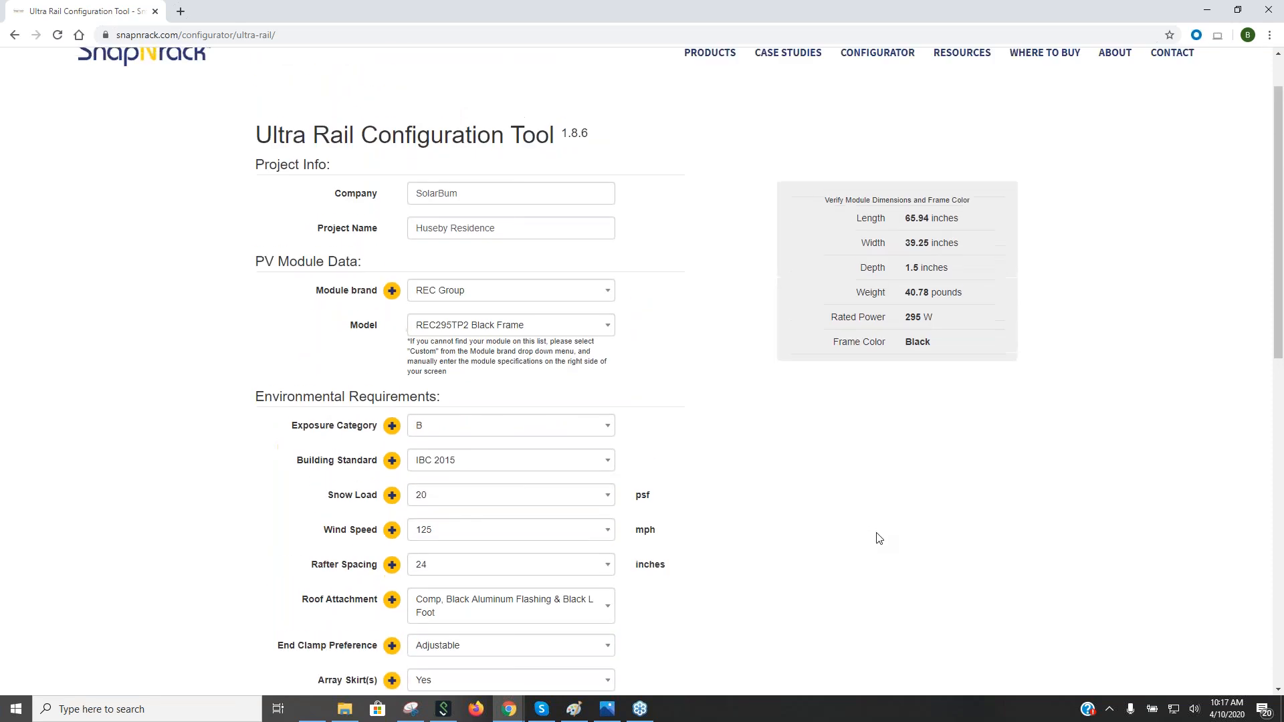
pyautogui.scroll(-4, 879, 539)
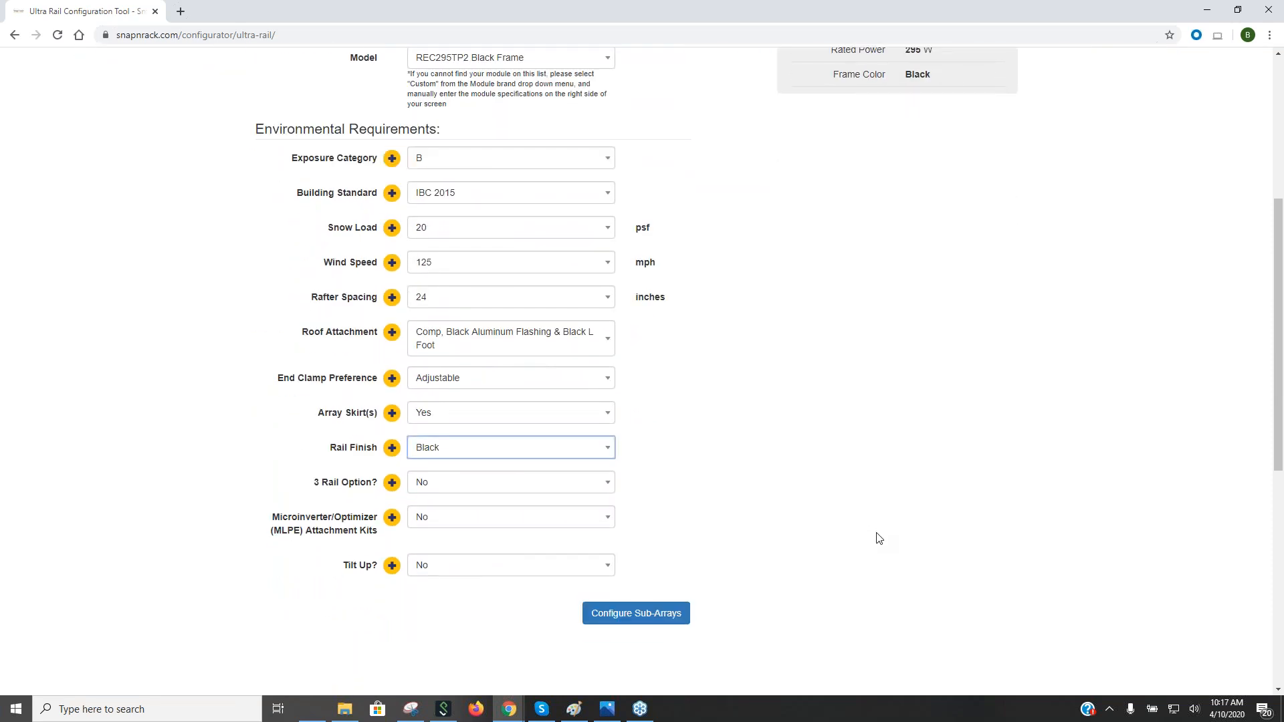
pyautogui.scroll(-1, 878, 539)
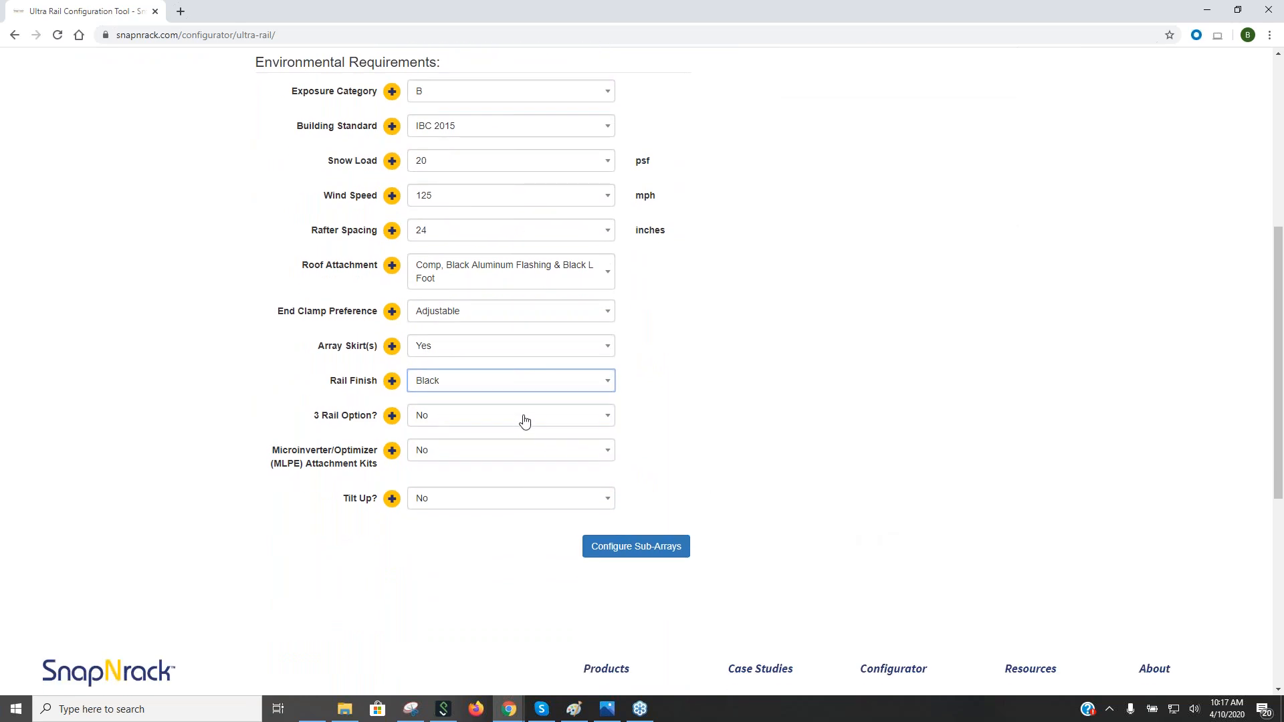
# Step: Check the available choices and the help information for the 3 Rail option
pyautogui.click(525, 421)
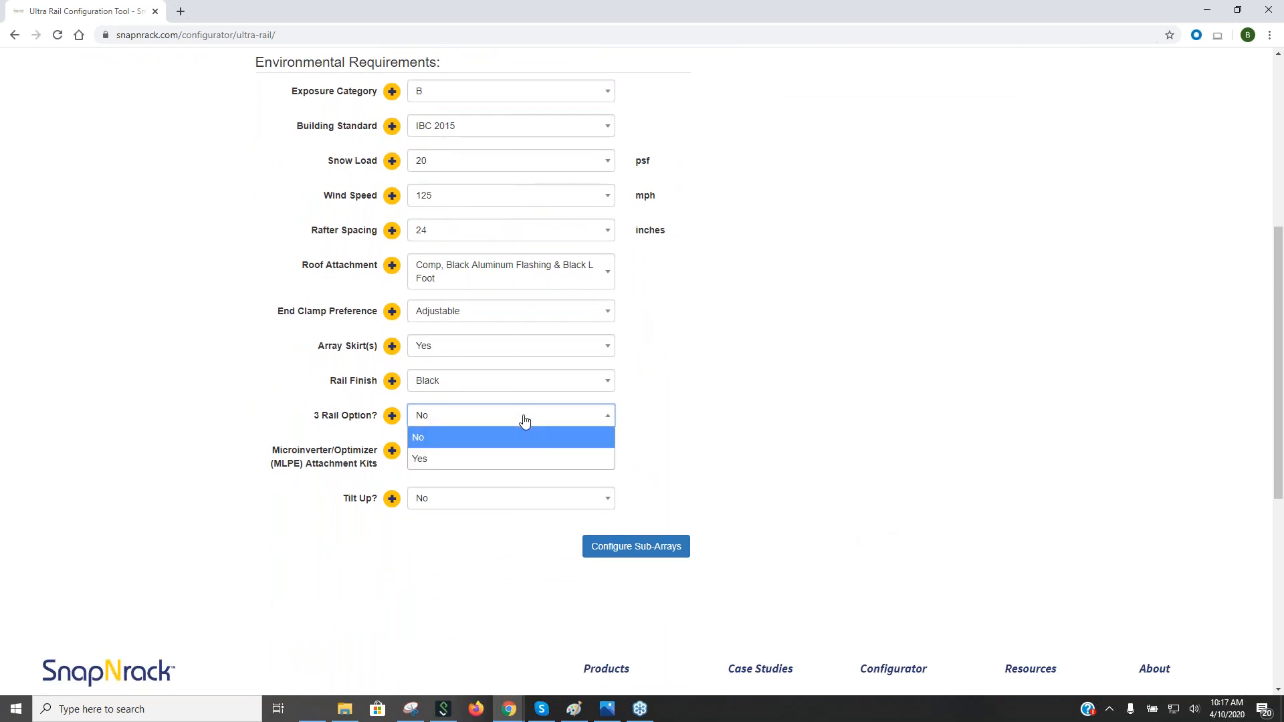
pyautogui.click(524, 420)
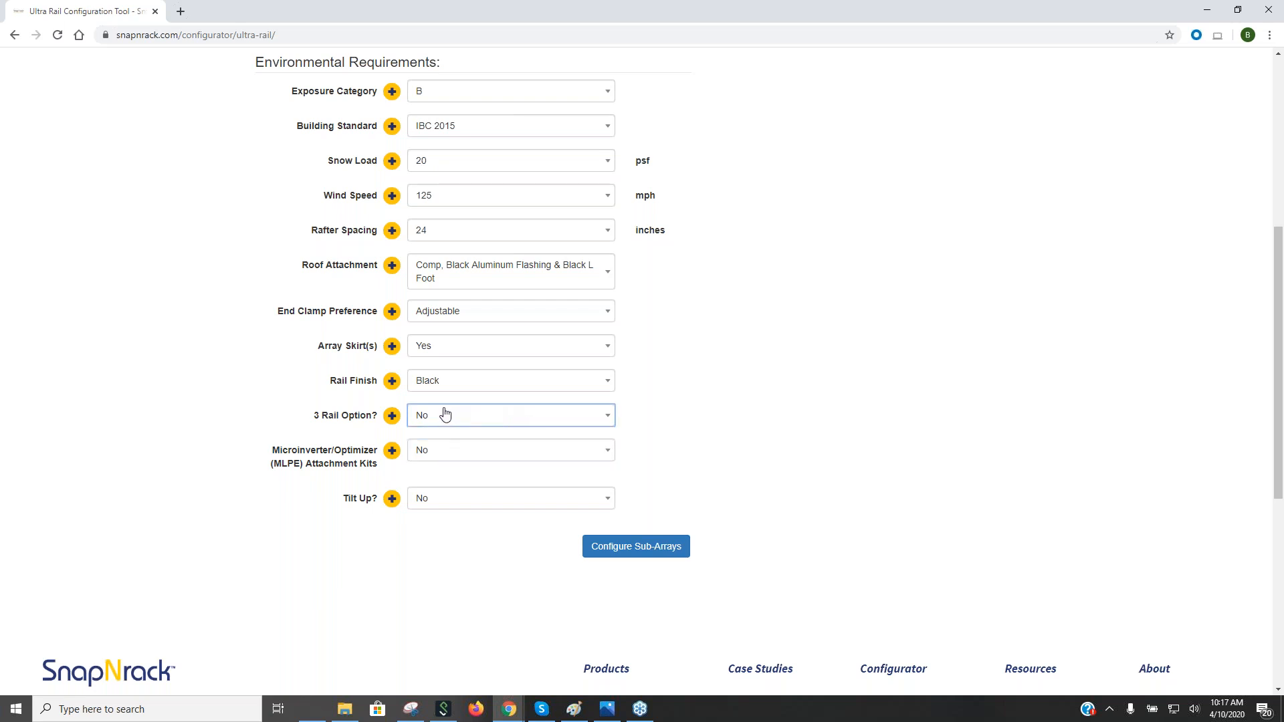
pyautogui.click(391, 416)
# Step: Set the MLPE attachment kits to Rail Mount and choose SolarEdge P320 as the microinverter/optimizer make and model
pyautogui.click(453, 457)
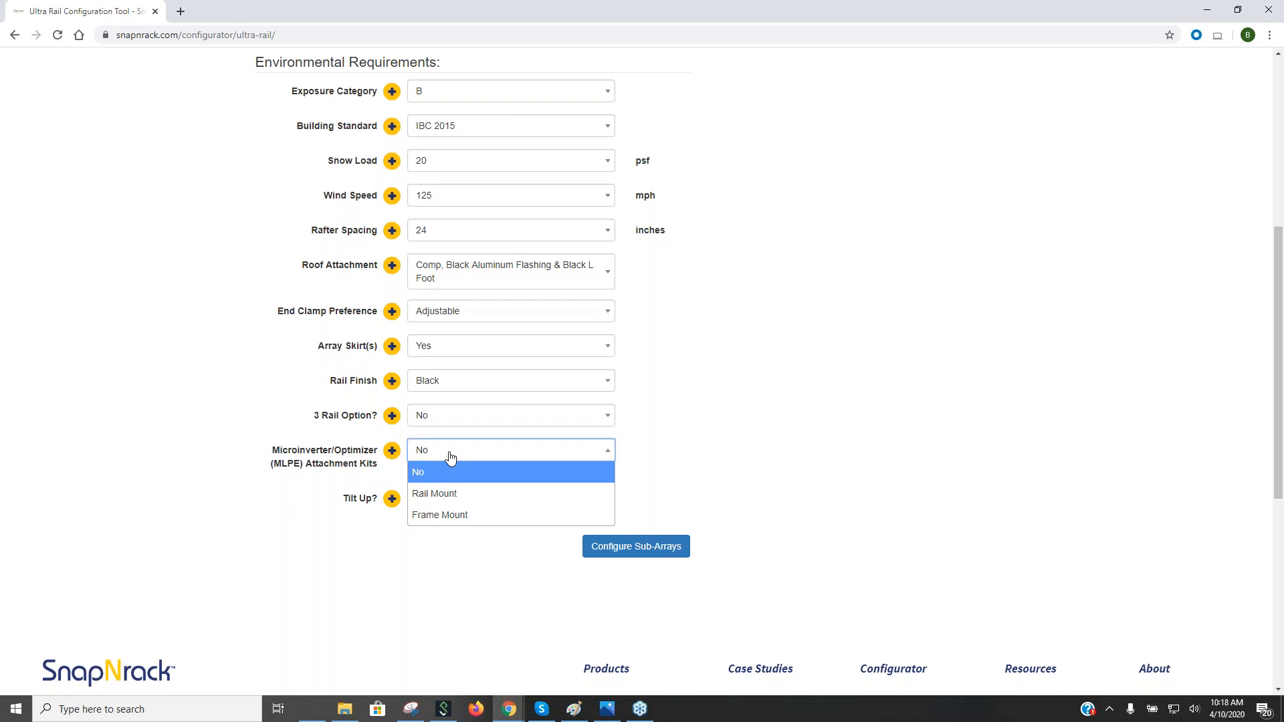
pyautogui.click(452, 495)
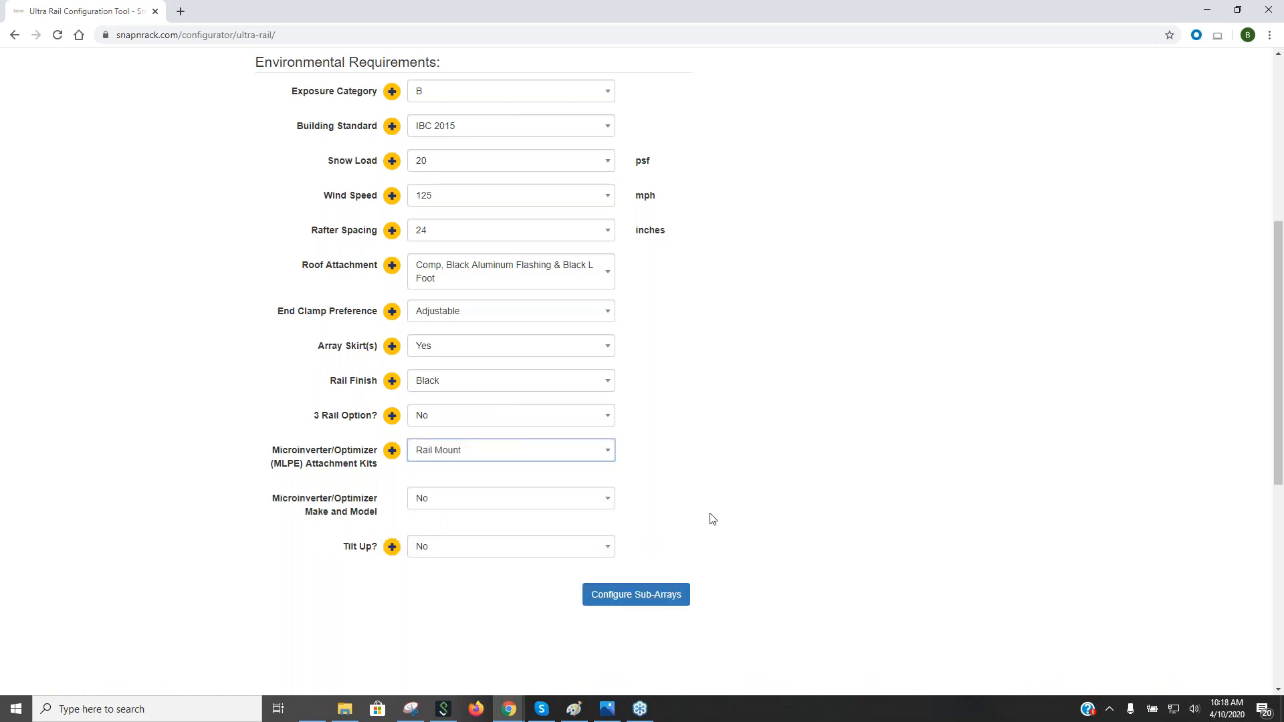
pyautogui.click(609, 501)
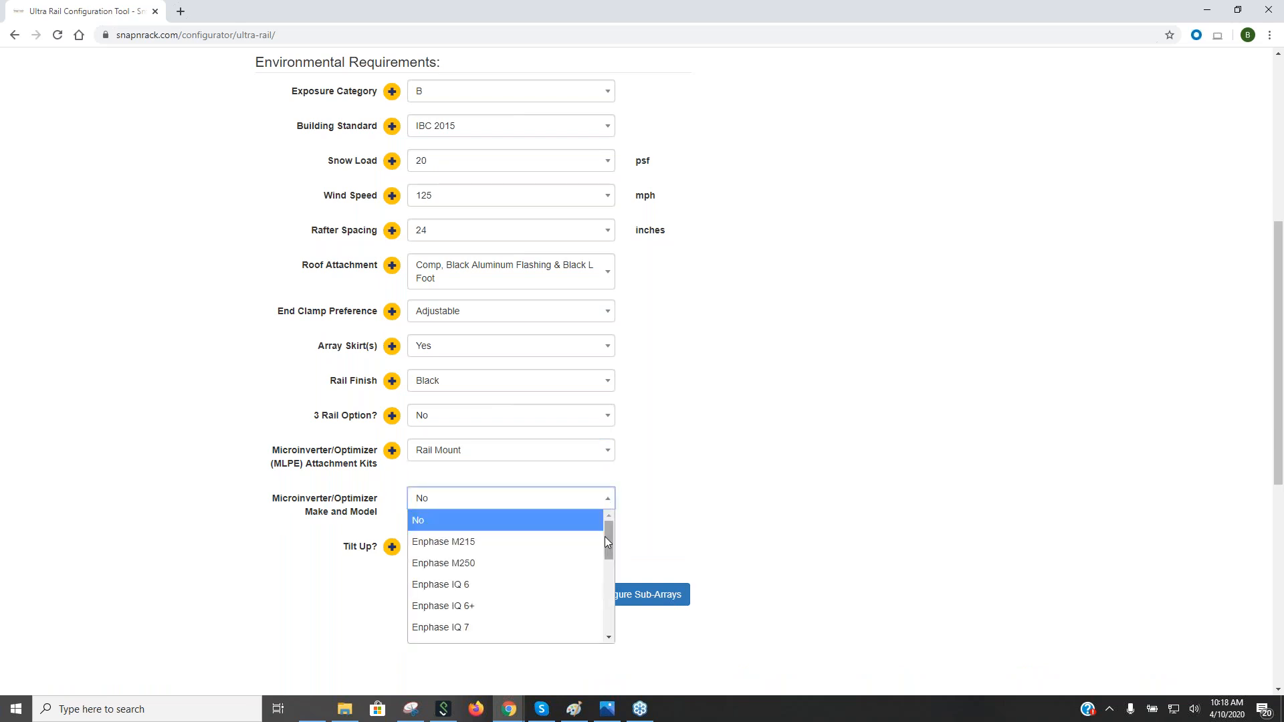
pyautogui.moveTo(611, 539); pyautogui.dragTo(611, 572)
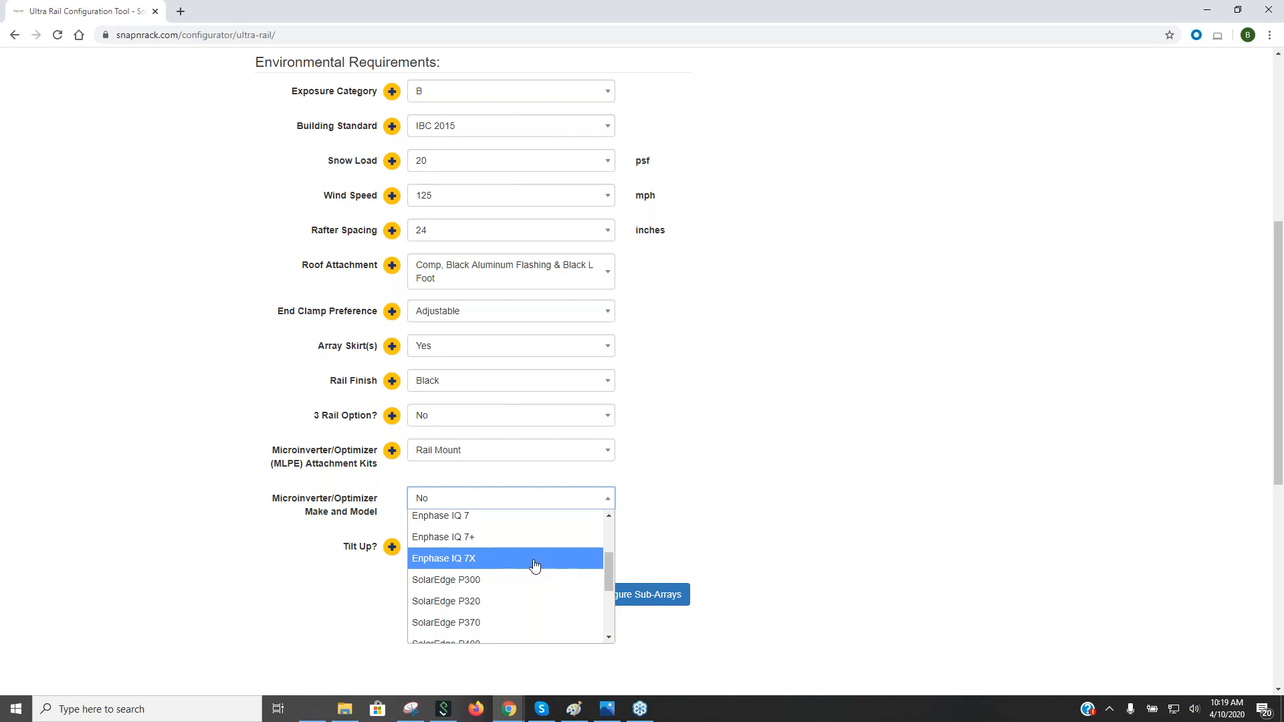
pyautogui.scroll(-3, 534, 565)
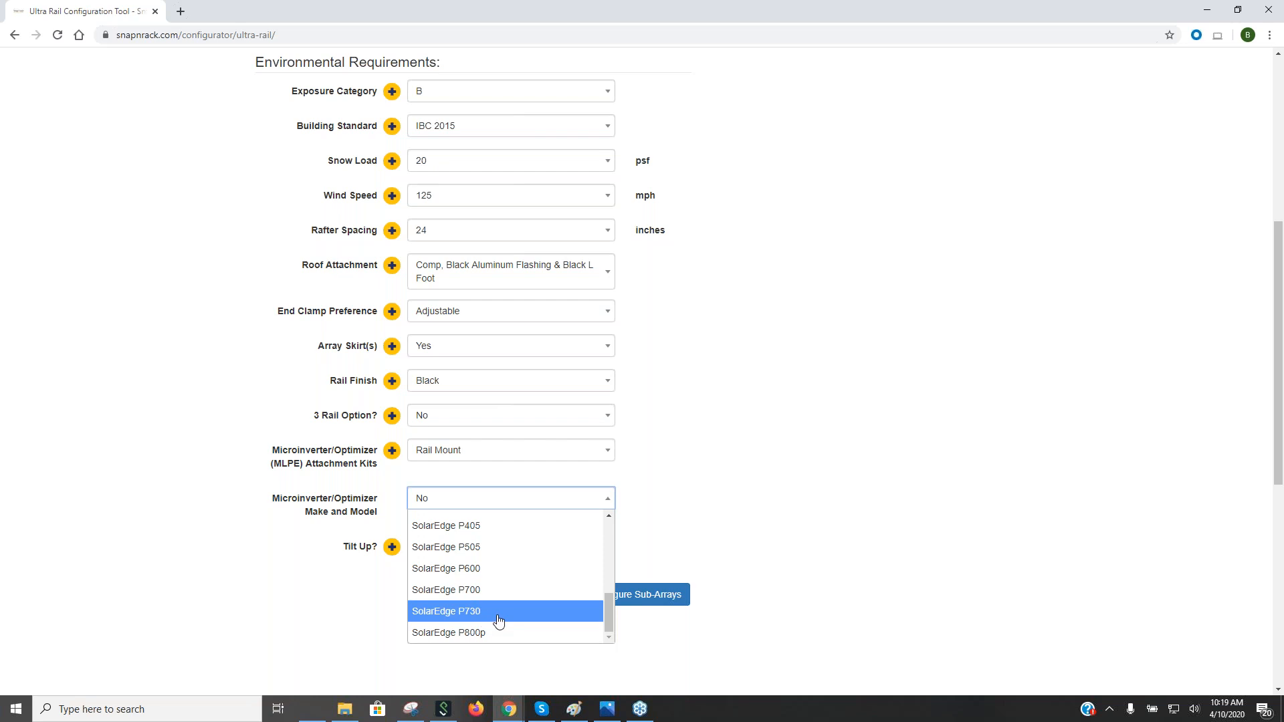
pyautogui.scroll(2, 499, 621)
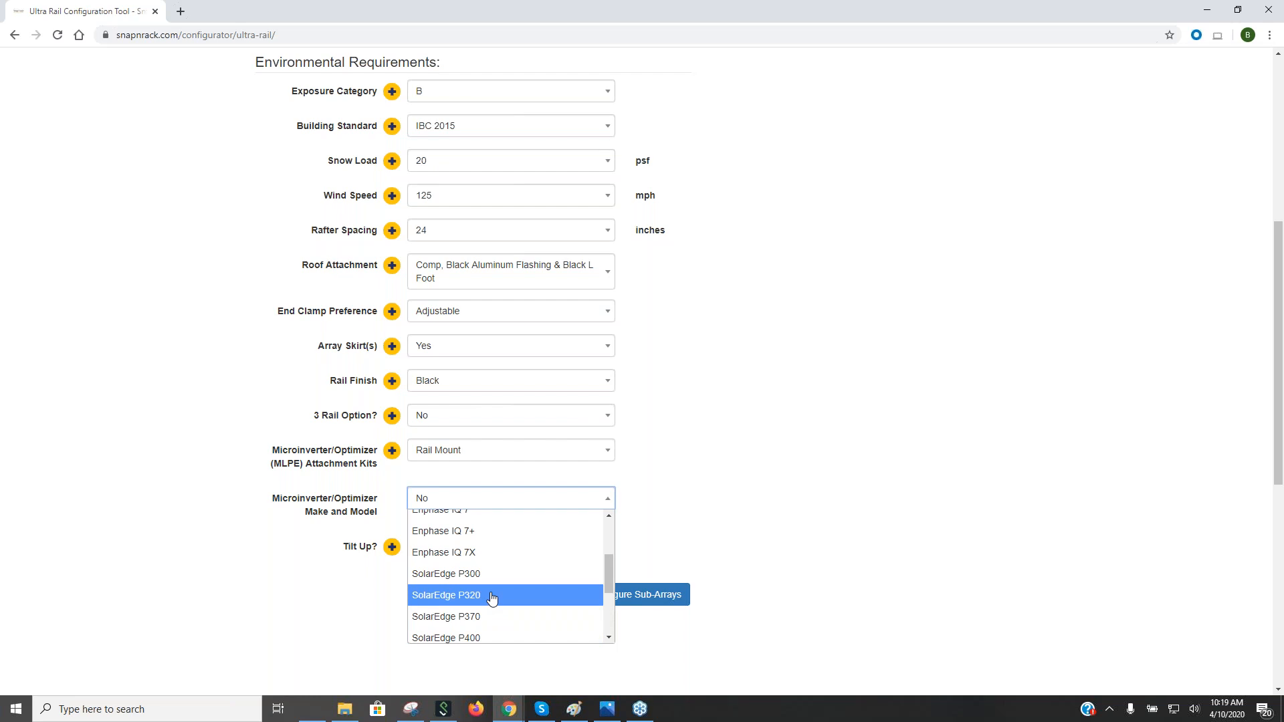
pyautogui.scroll(4, 550, 503)
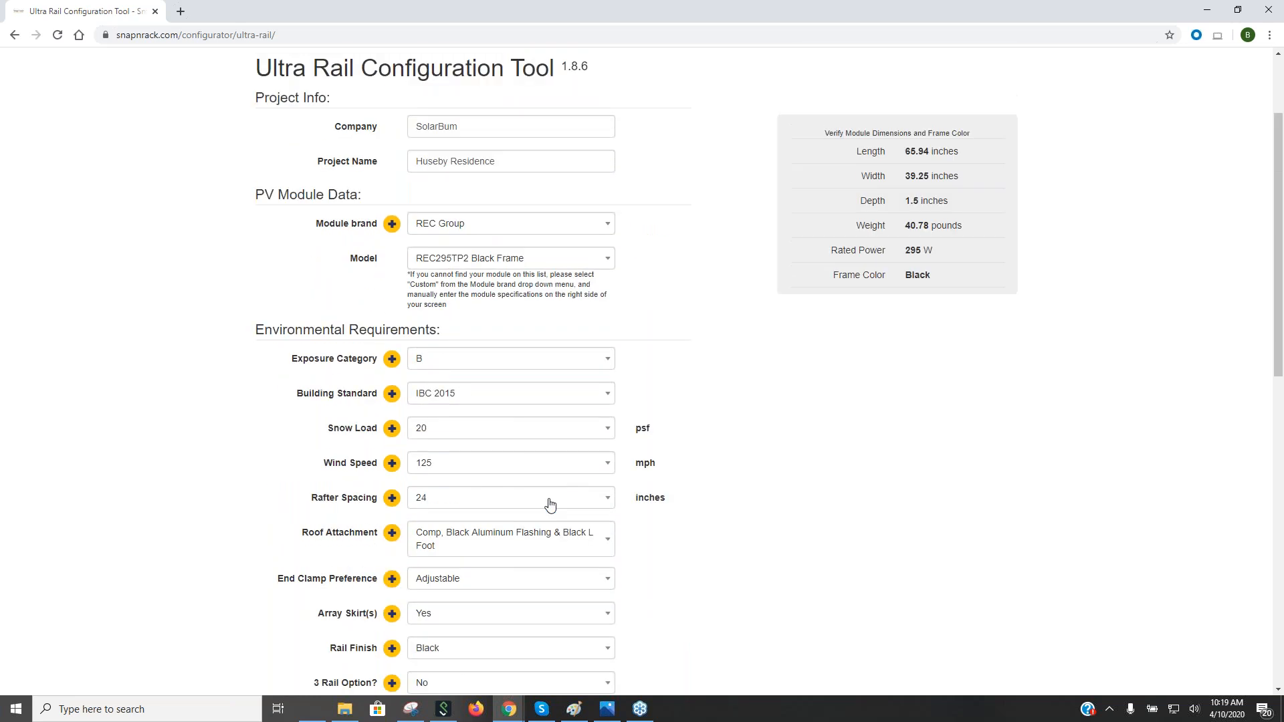
pyautogui.scroll(-4, 550, 503)
pyautogui.click(551, 500)
pyautogui.scroll(-3, 551, 504)
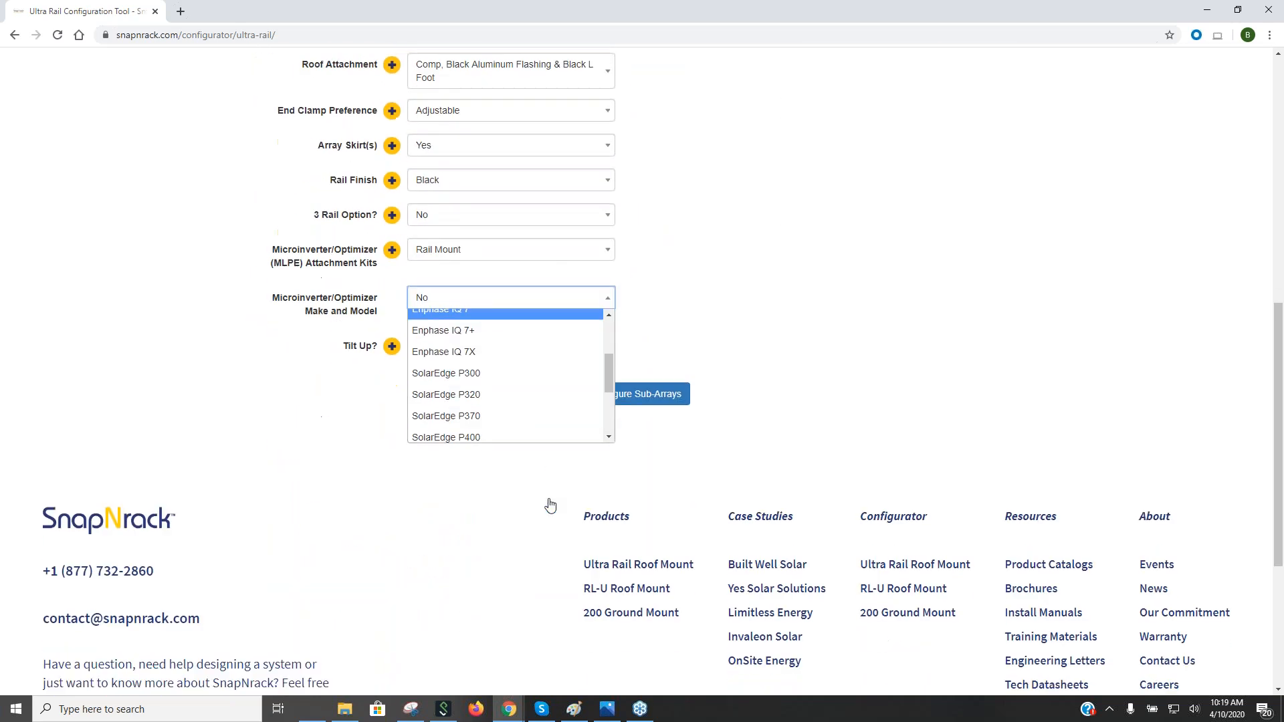
pyautogui.click(473, 396)
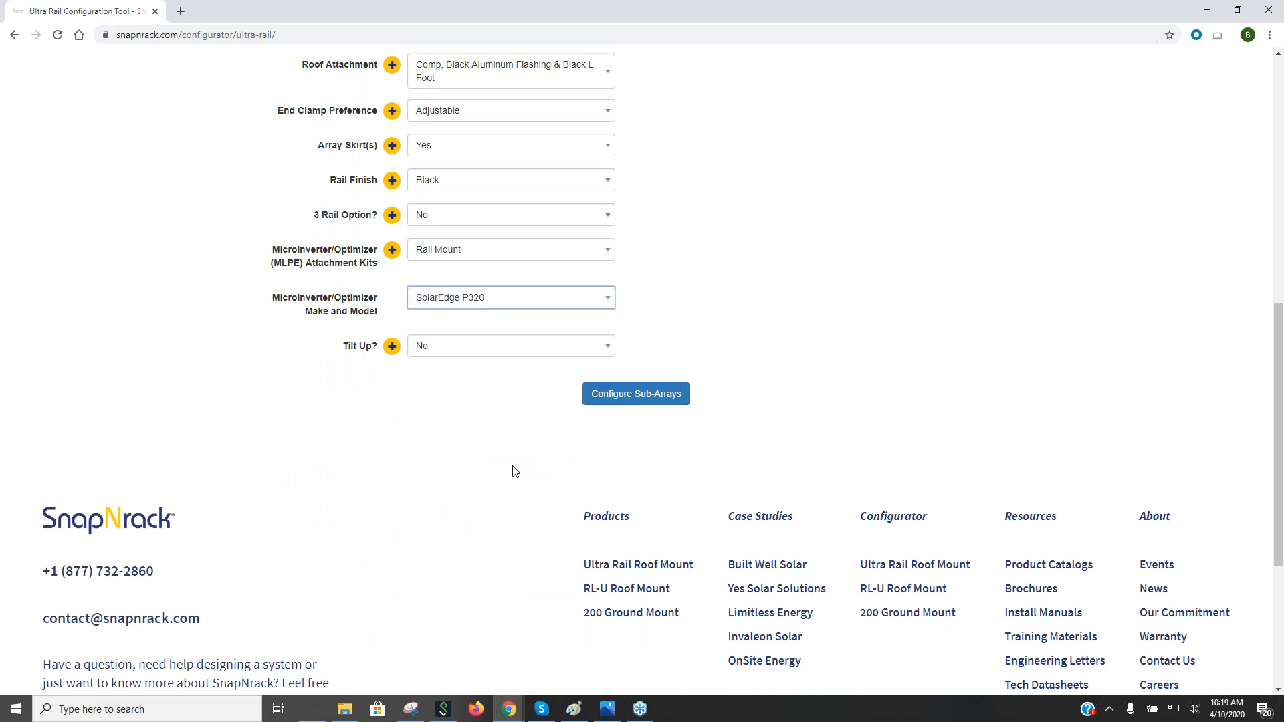
# Step: Try to set the Tilt Up option to Yes and dismiss the technical support notice
pyautogui.click(443, 349)
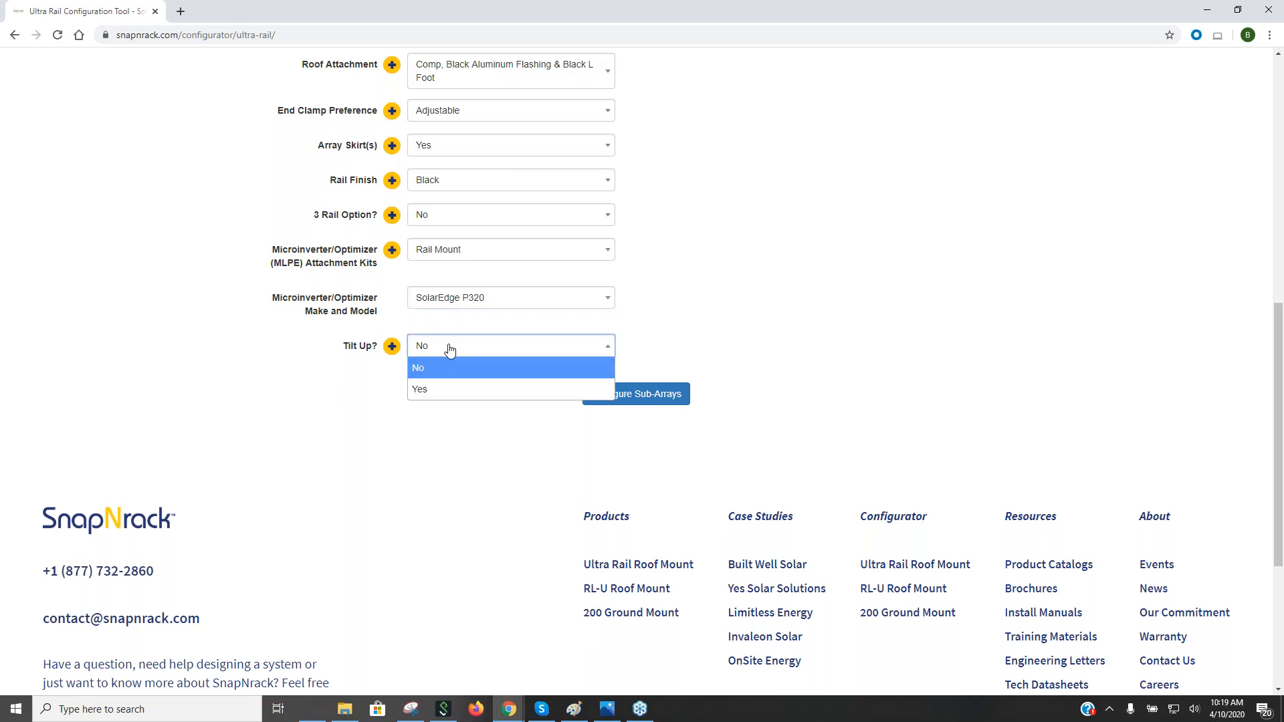
pyautogui.click(428, 389)
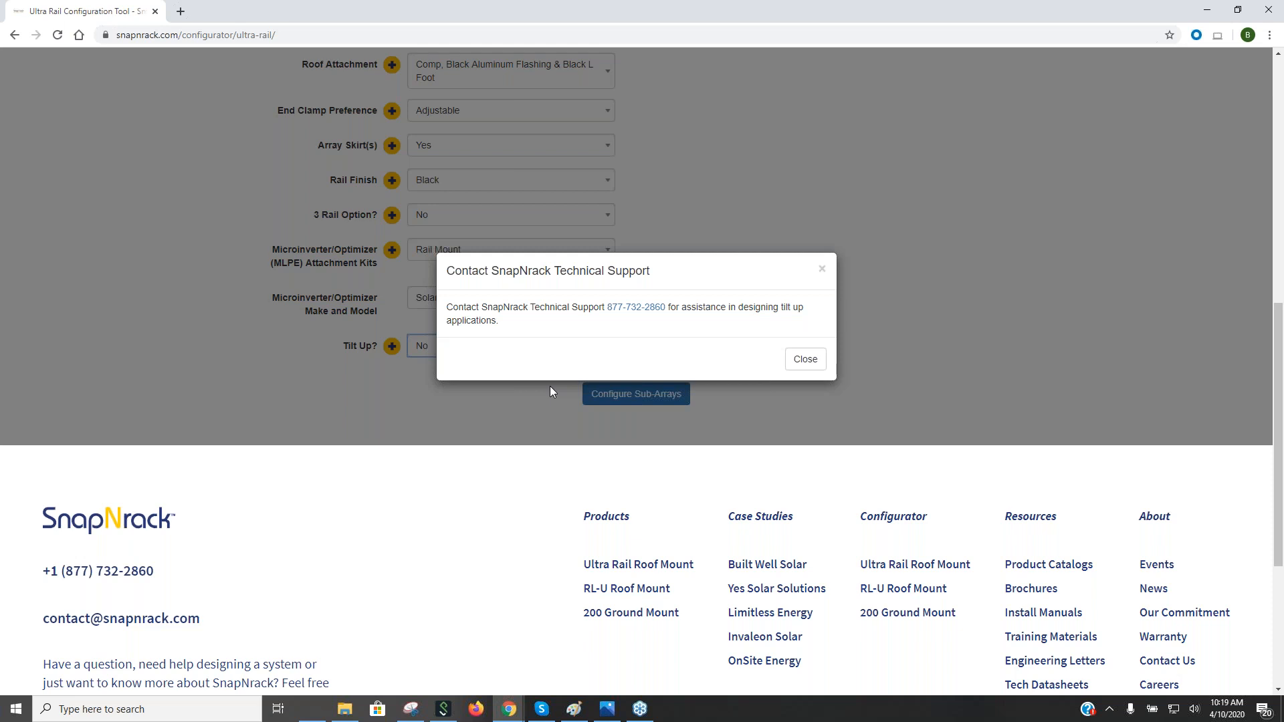
pyautogui.click(805, 361)
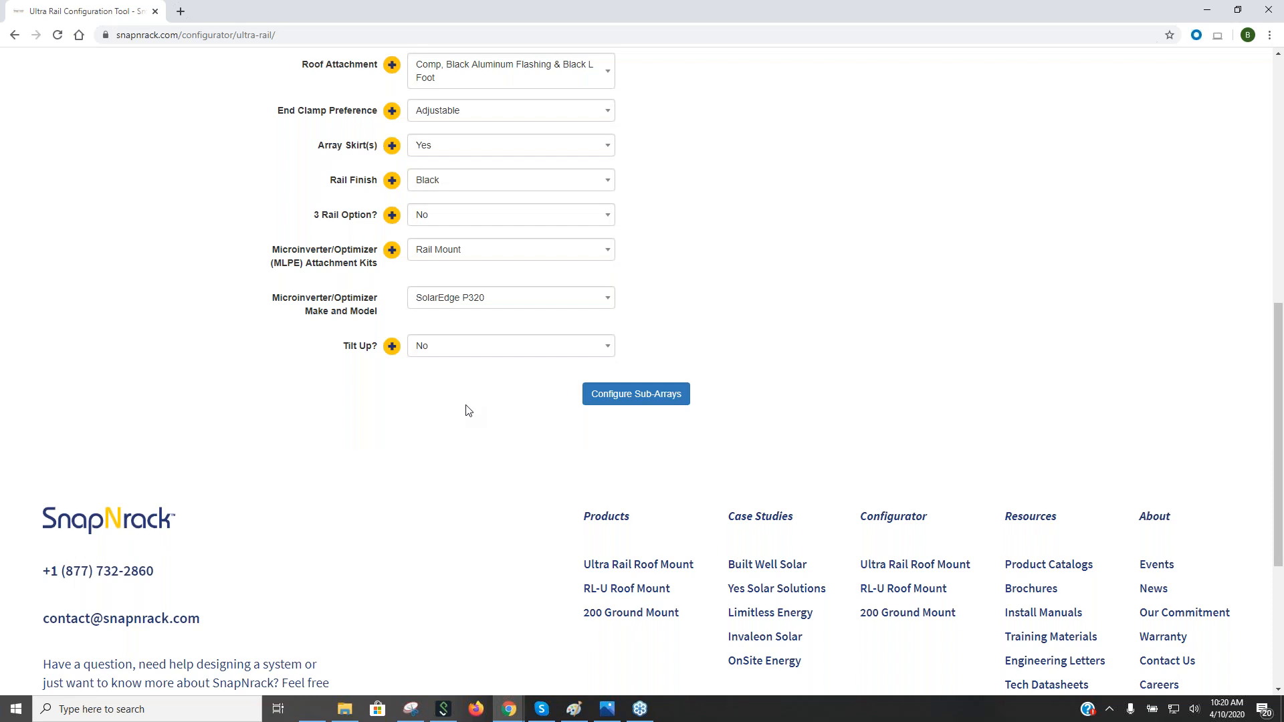
# Step: Review the project info, PV module data and environmental requirements entered for the project
pyautogui.scroll(1, 466, 410)
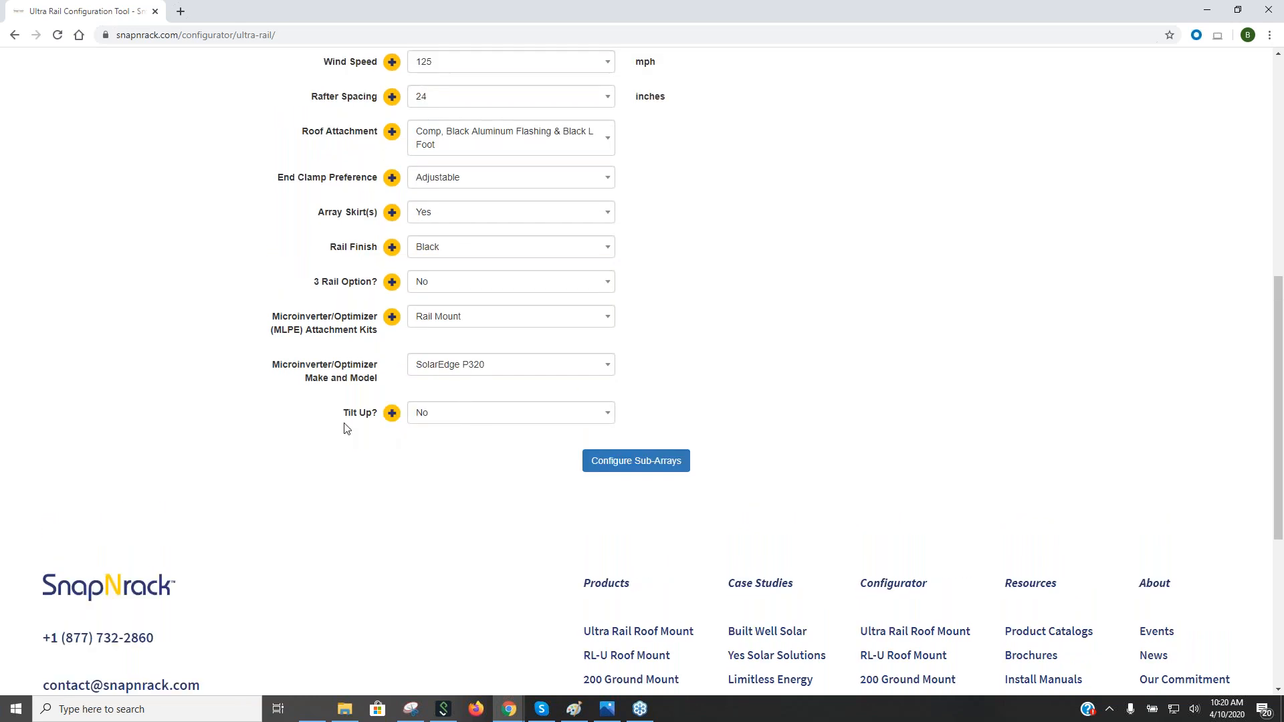
pyautogui.scroll(5, 358, 429)
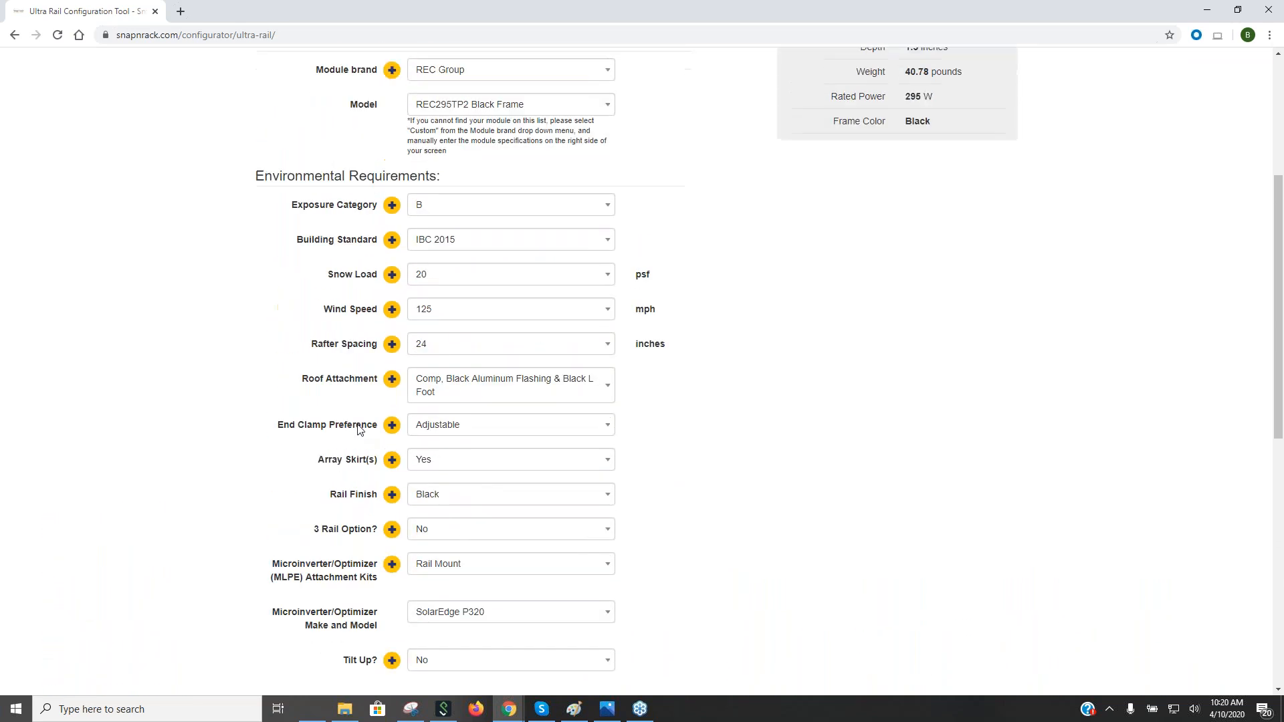
pyautogui.scroll(2, 358, 429)
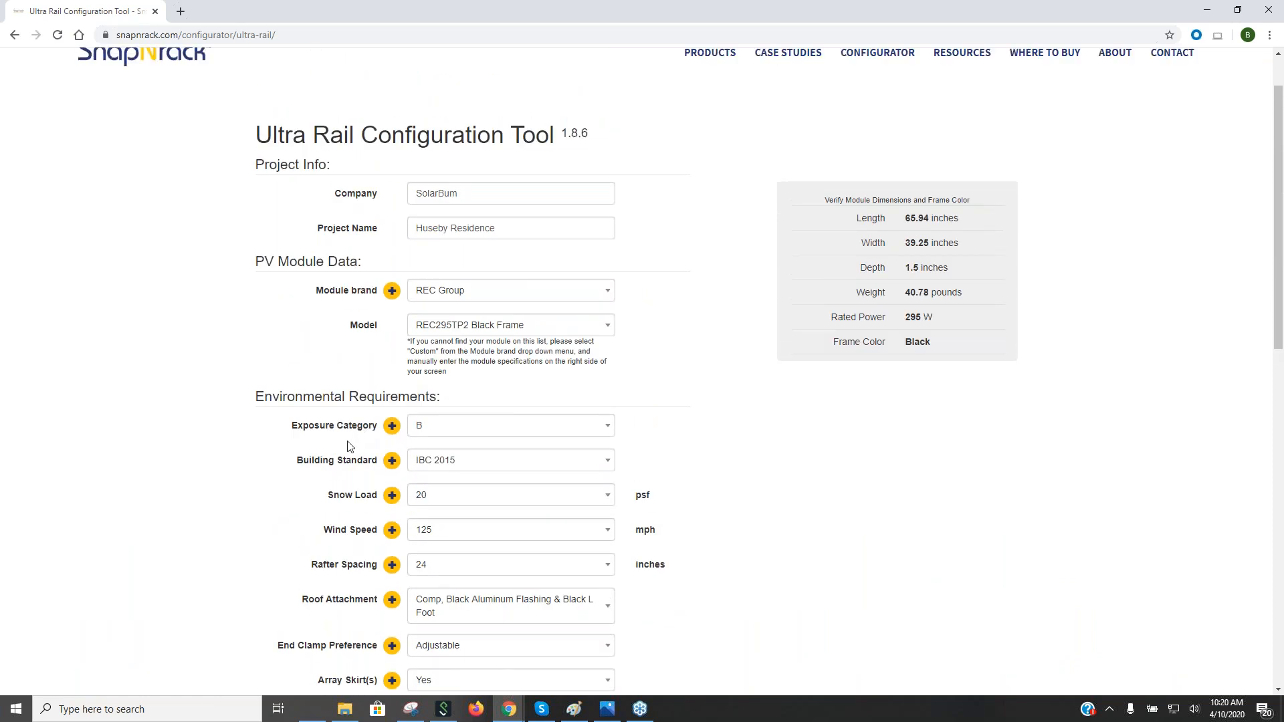
pyautogui.scroll(-3, 535, 463)
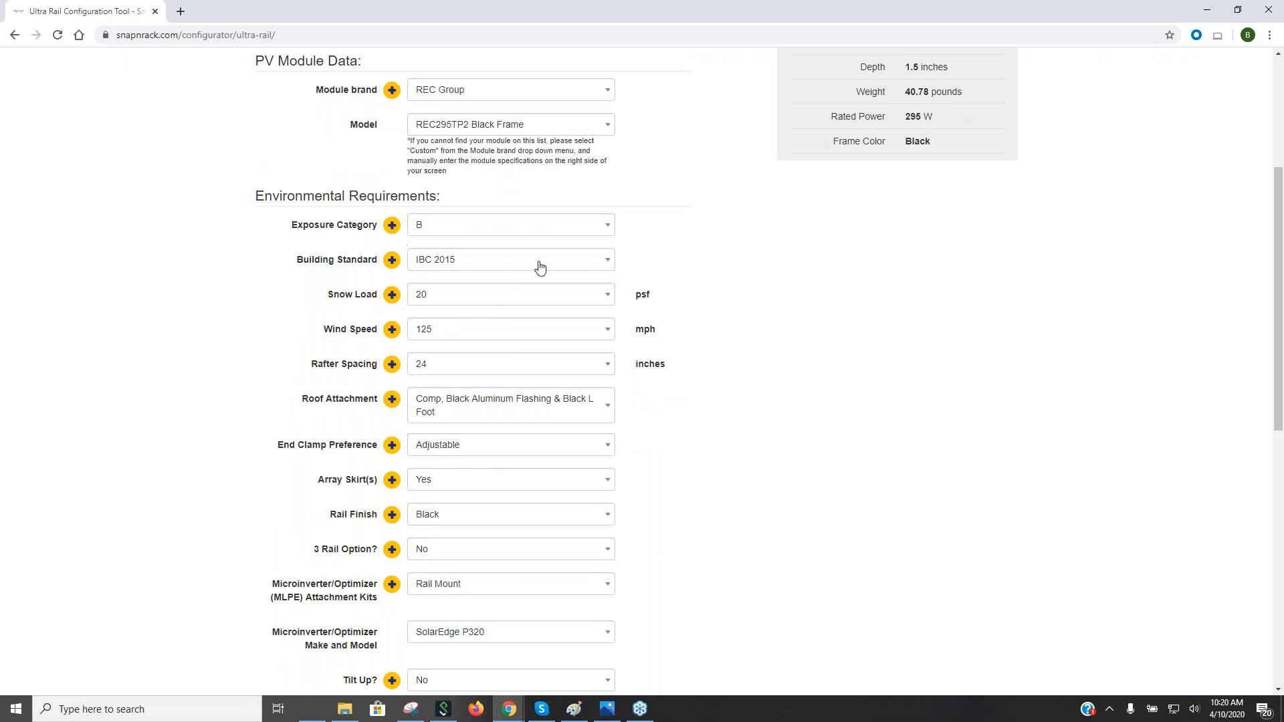
pyautogui.scroll(-2, 180, 405)
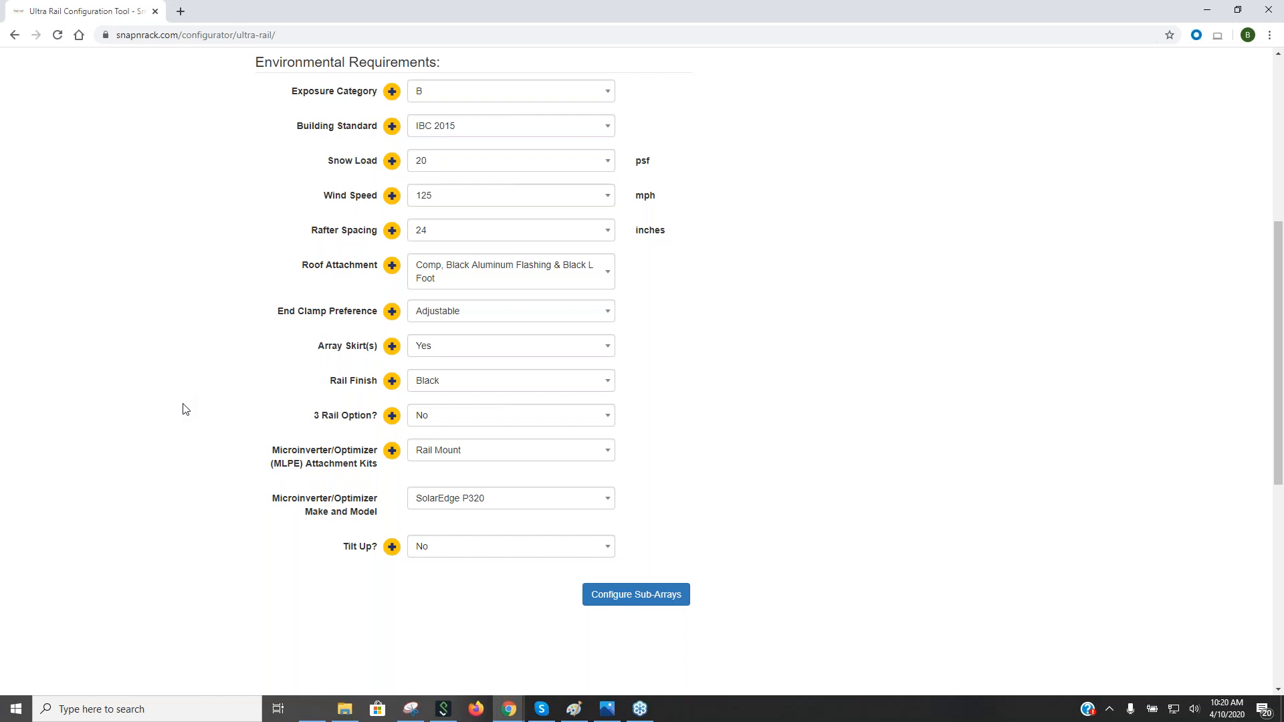
pyautogui.scroll(5, 198, 445)
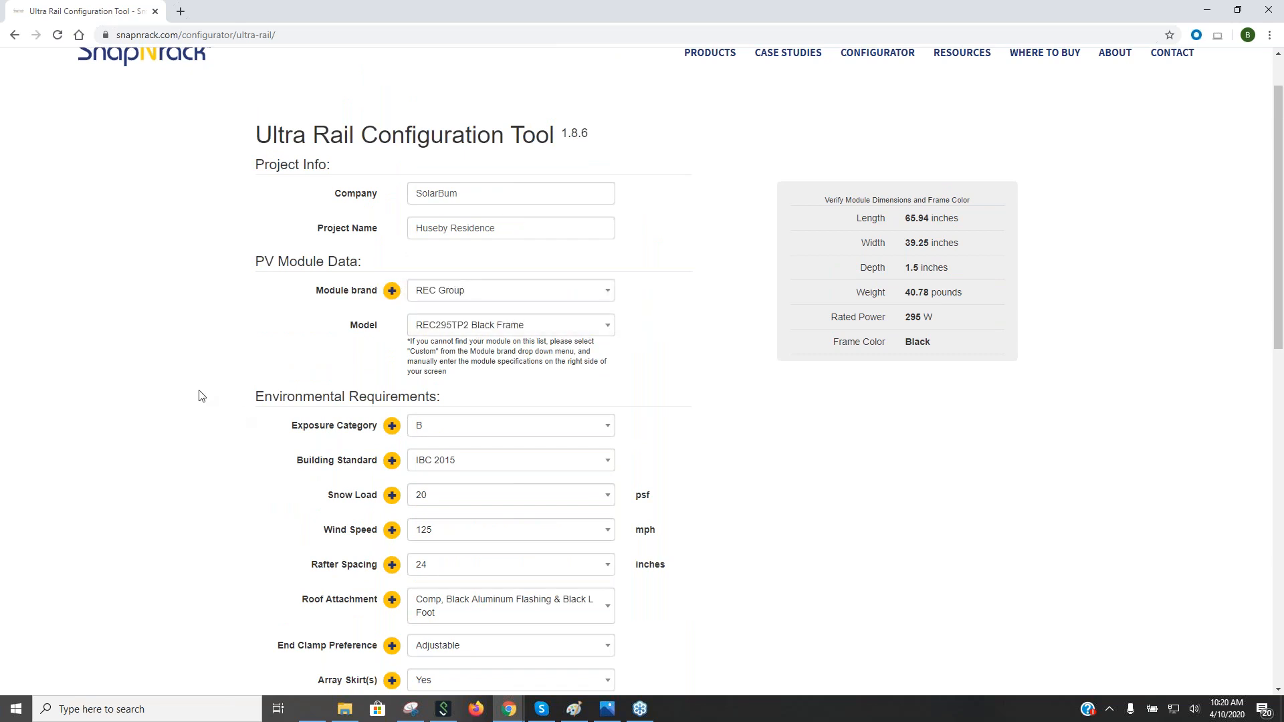
pyautogui.scroll(-3, 352, 339)
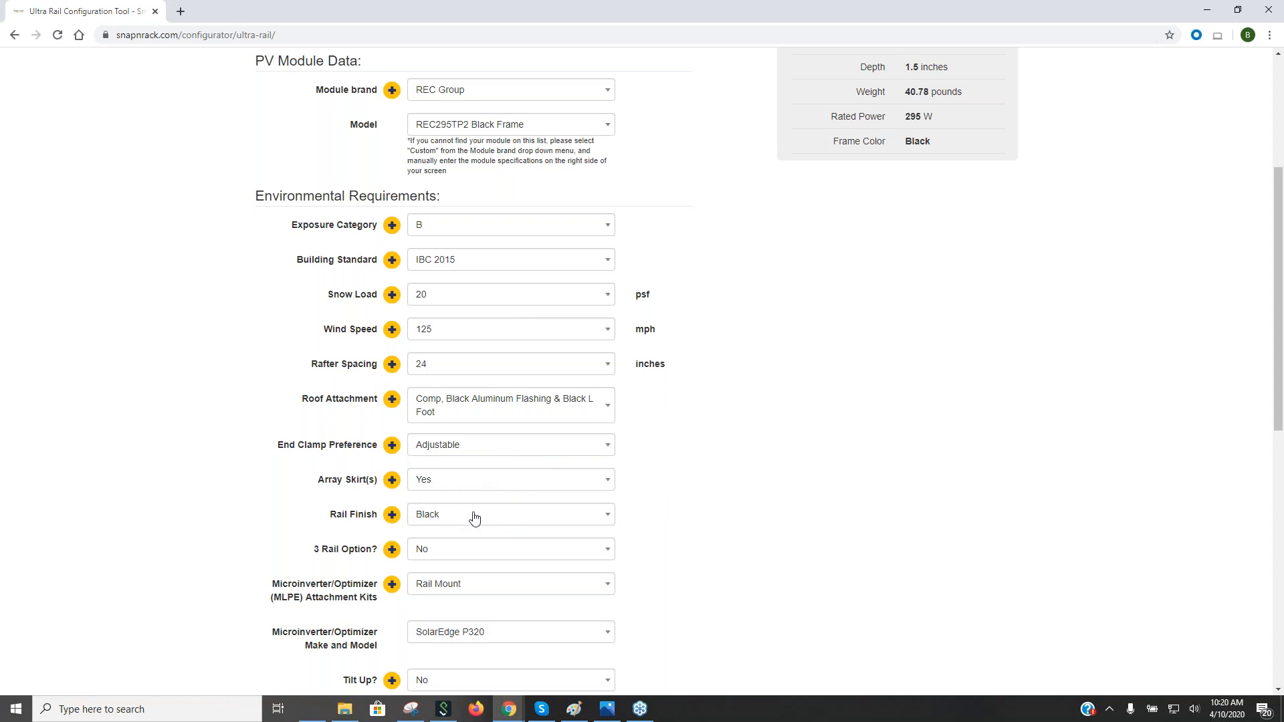
pyautogui.scroll(-3, 482, 550)
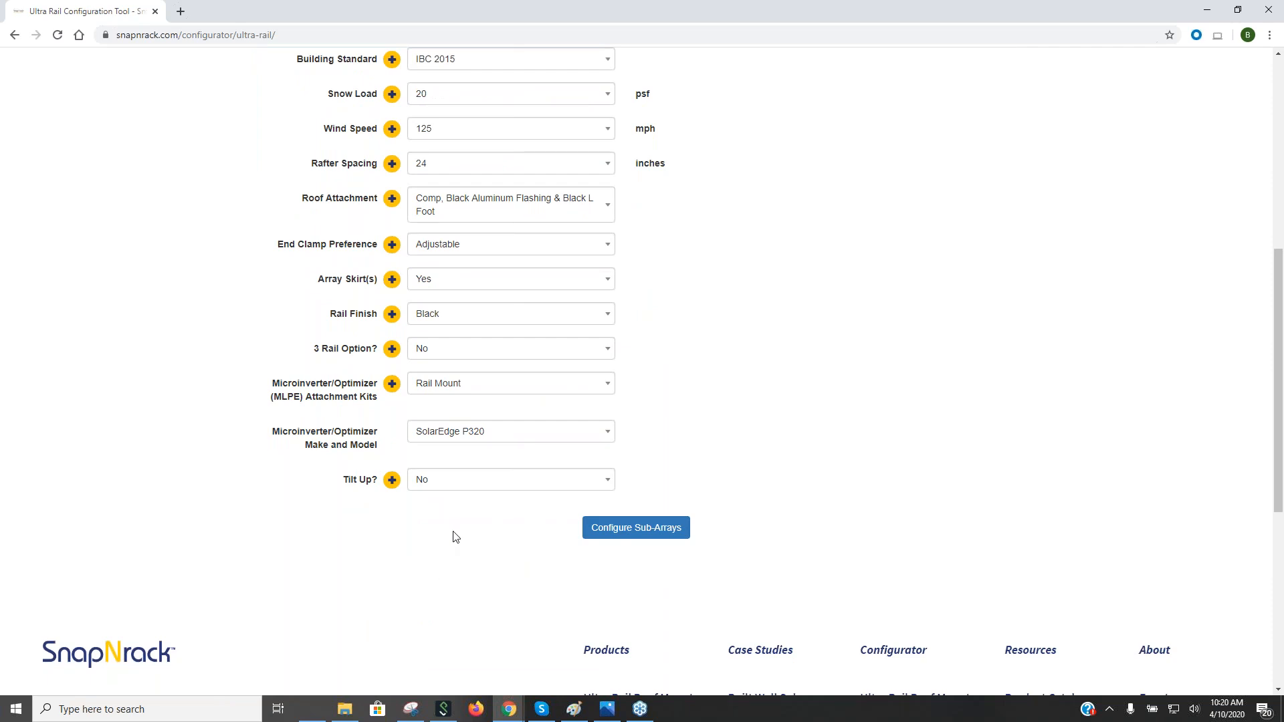
# Step: Proceed to the sub-array configuration and accept the terms of service
pyautogui.click(619, 530)
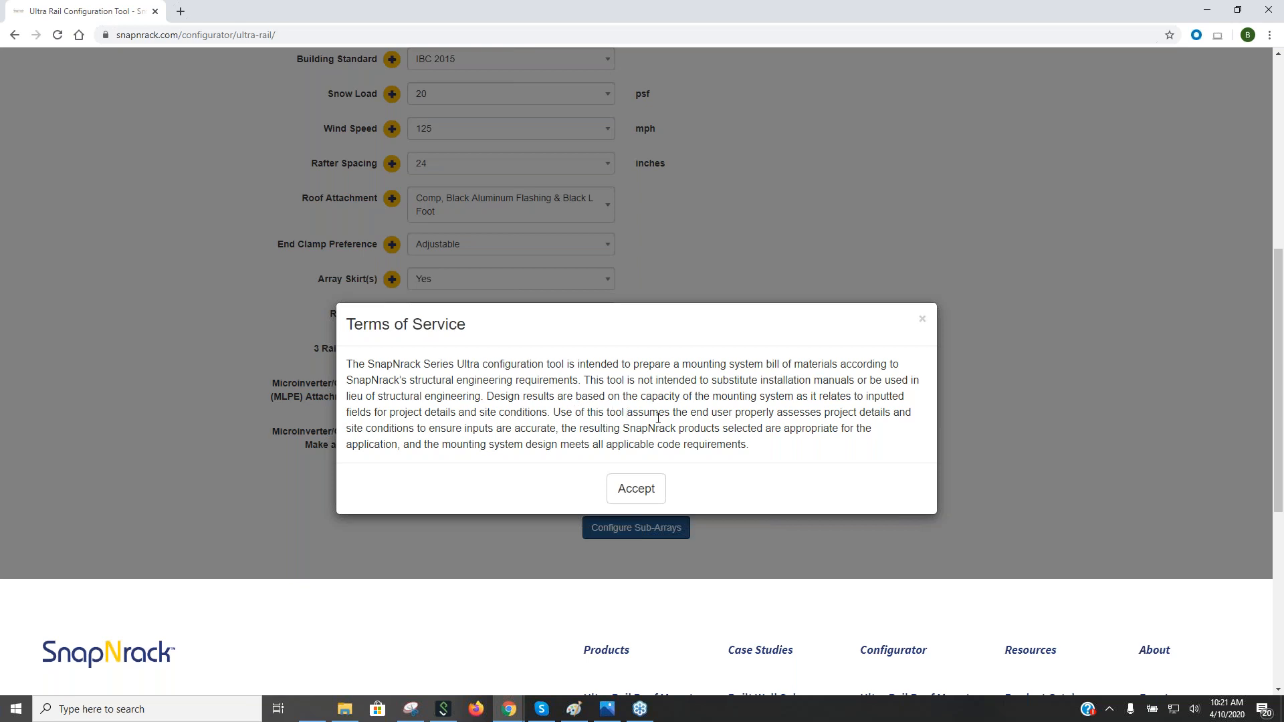
pyautogui.click(635, 490)
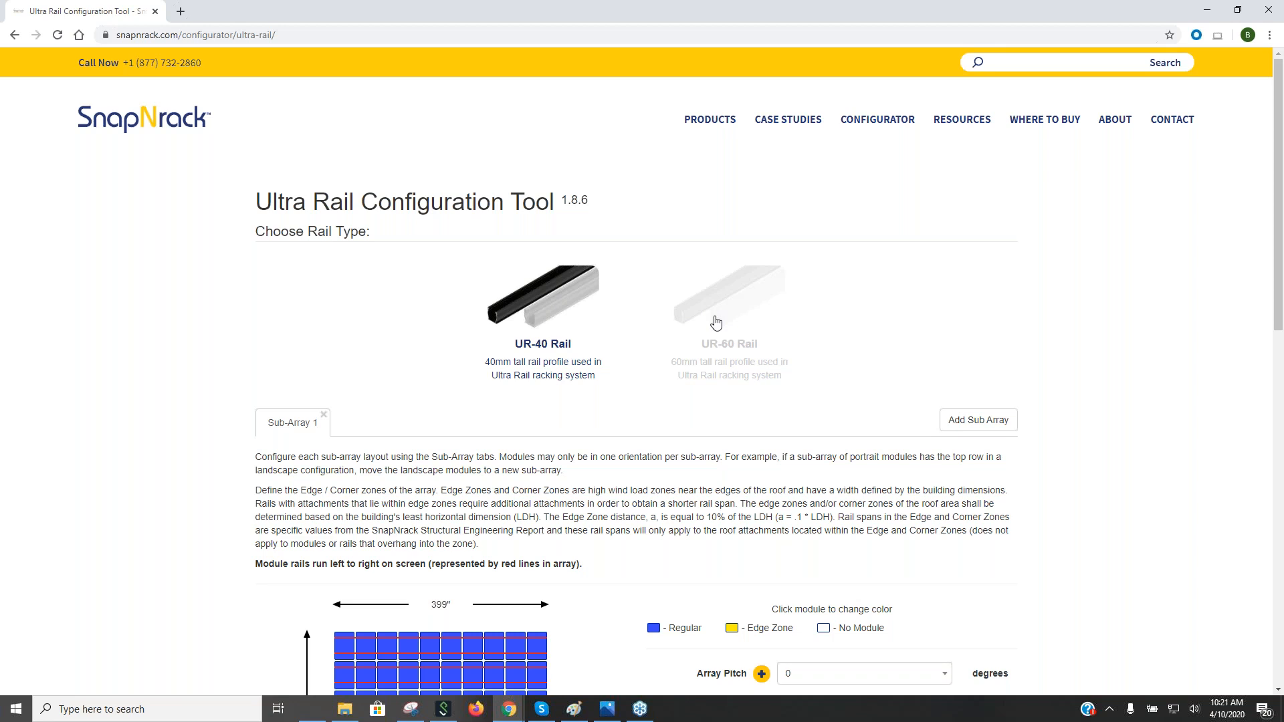
# Step: Compare the UR-60 and UR-40 rail types and their recommended attachment spacing, finishing with UR-40 selected
pyautogui.click(737, 302)
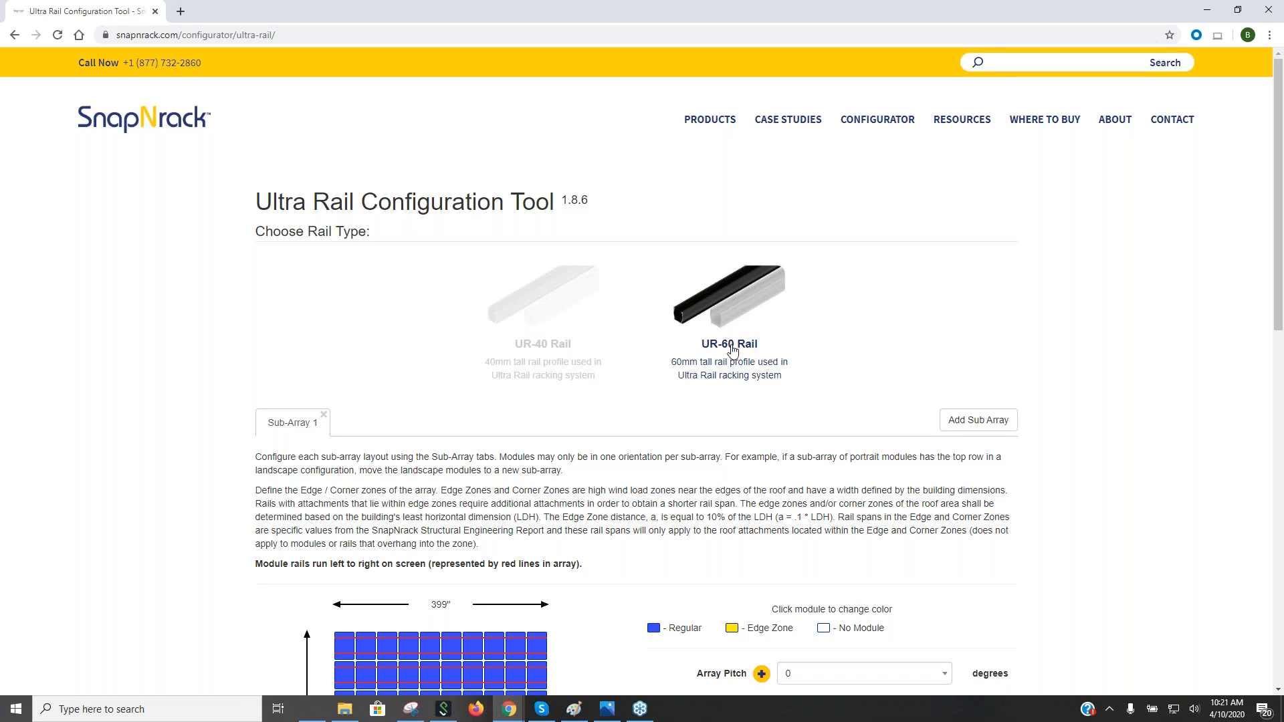
pyautogui.click(532, 318)
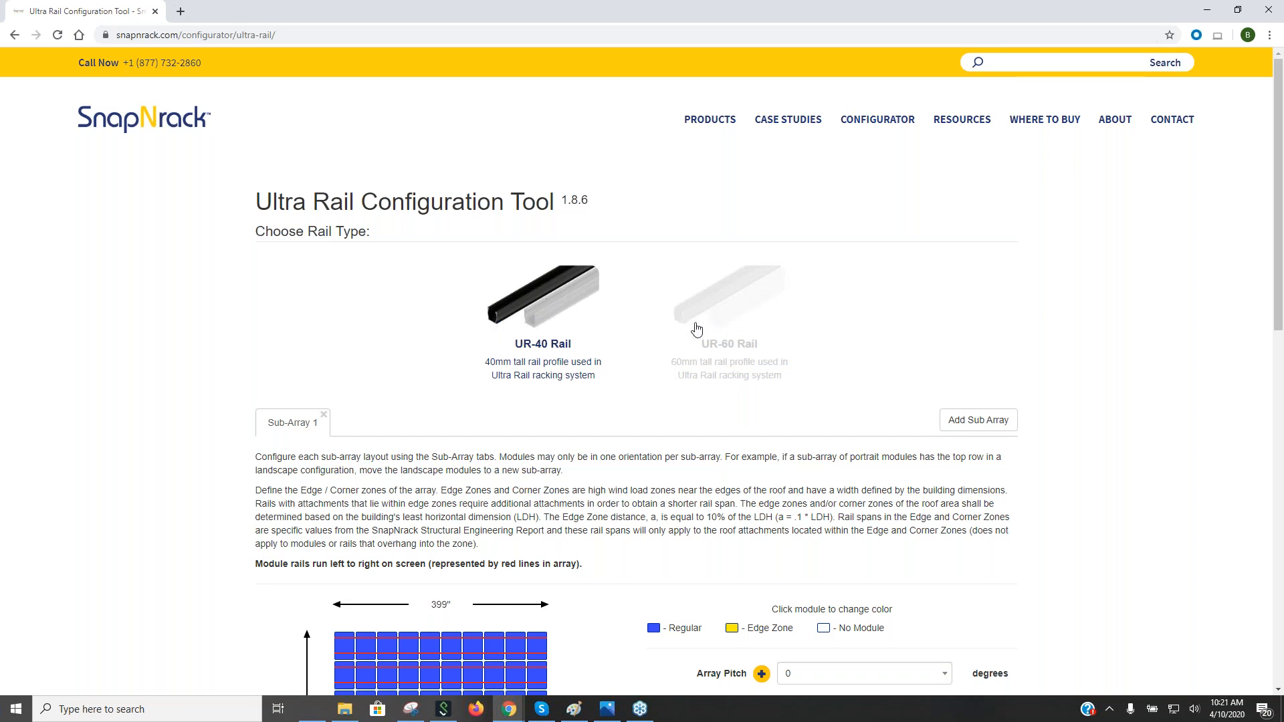
pyautogui.scroll(-2, 698, 332)
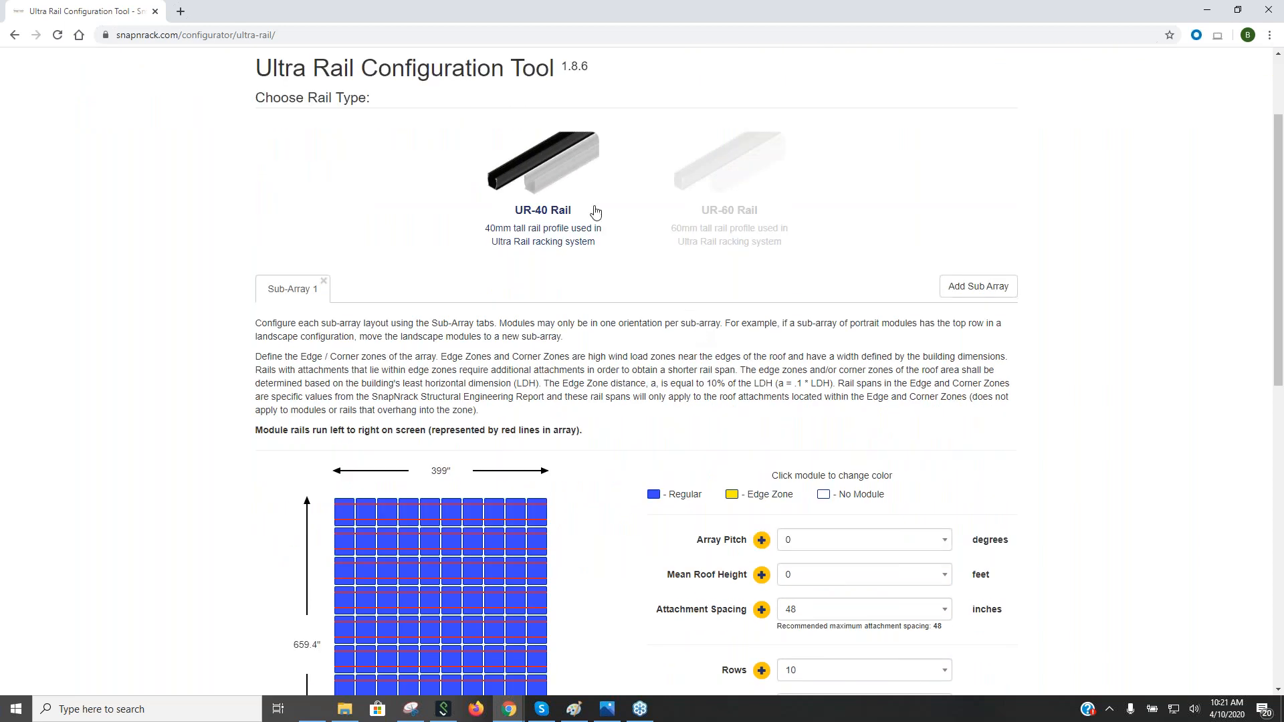
pyautogui.scroll(-2, 694, 270)
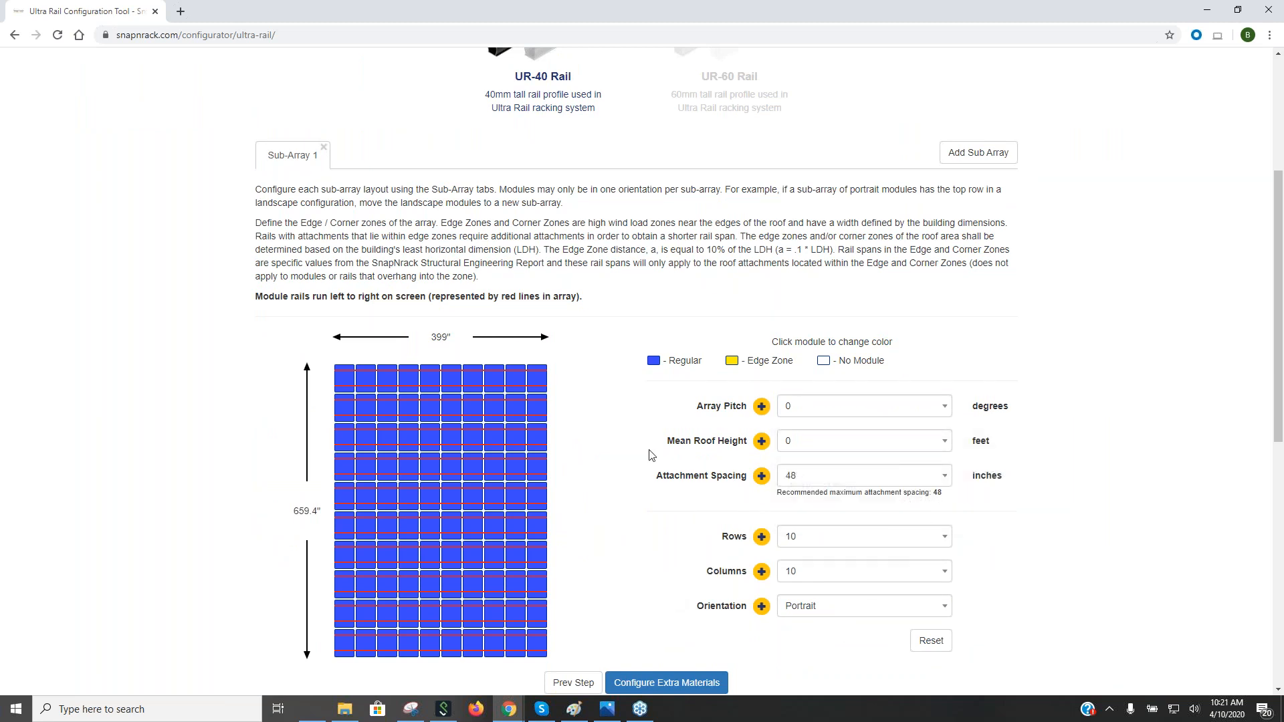
pyautogui.scroll(1, 652, 456)
pyautogui.click(715, 144)
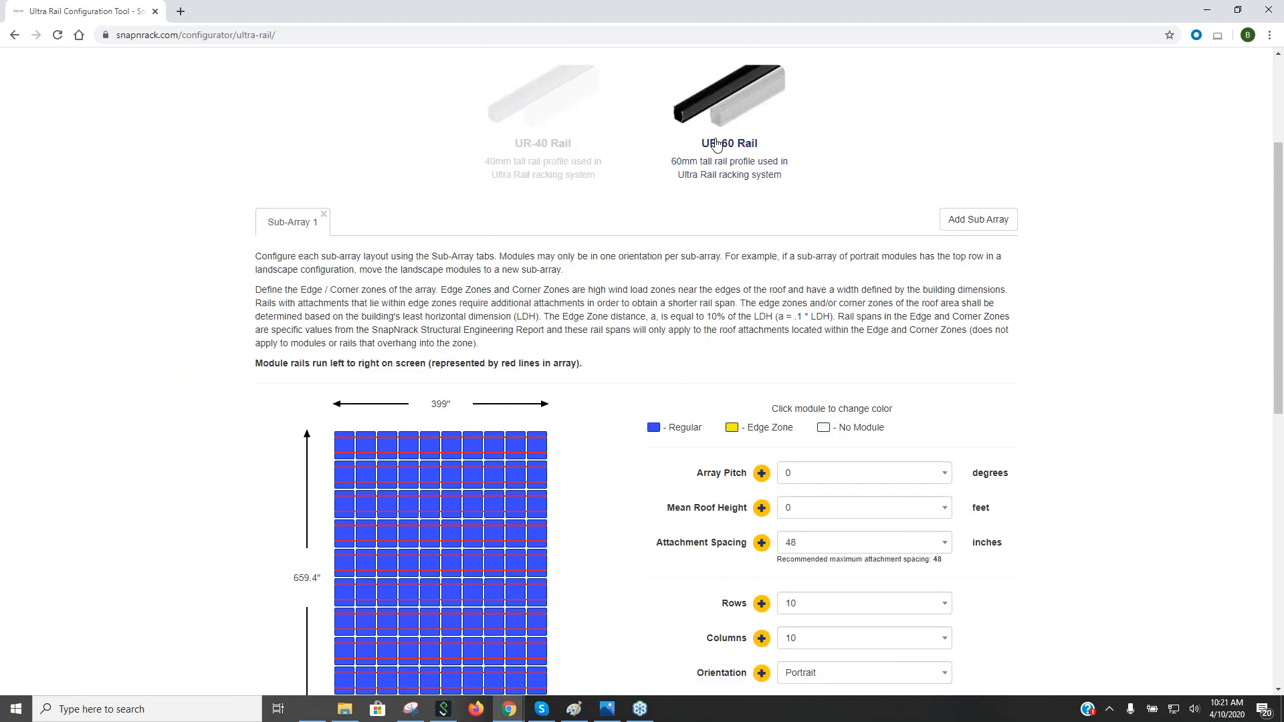
pyautogui.click(847, 542)
pyautogui.click(846, 542)
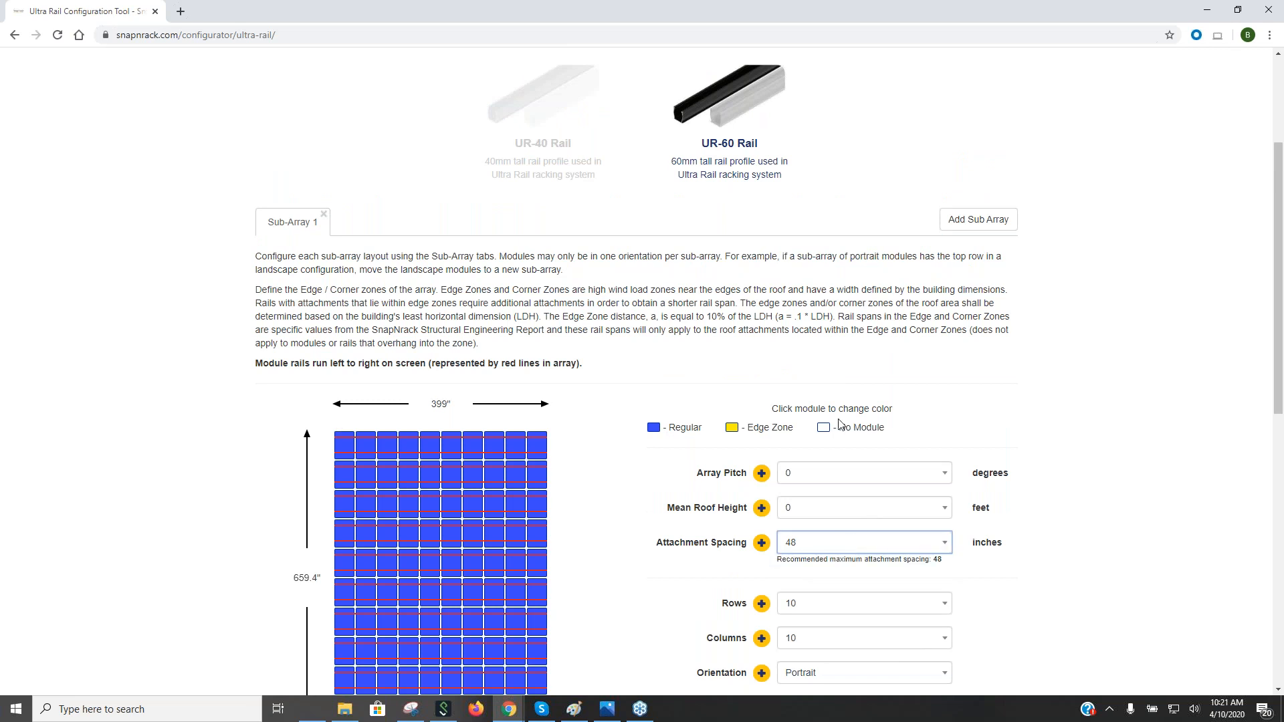
pyautogui.click(568, 178)
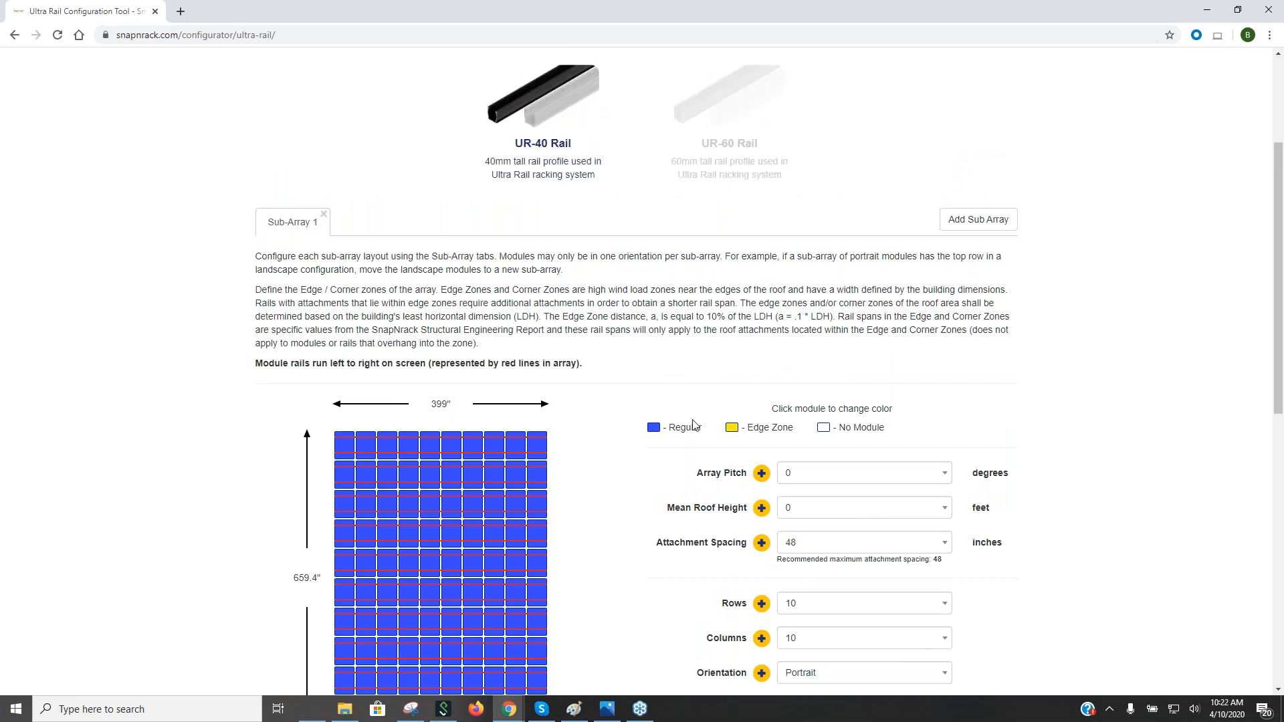
pyautogui.scroll(-1, 692, 424)
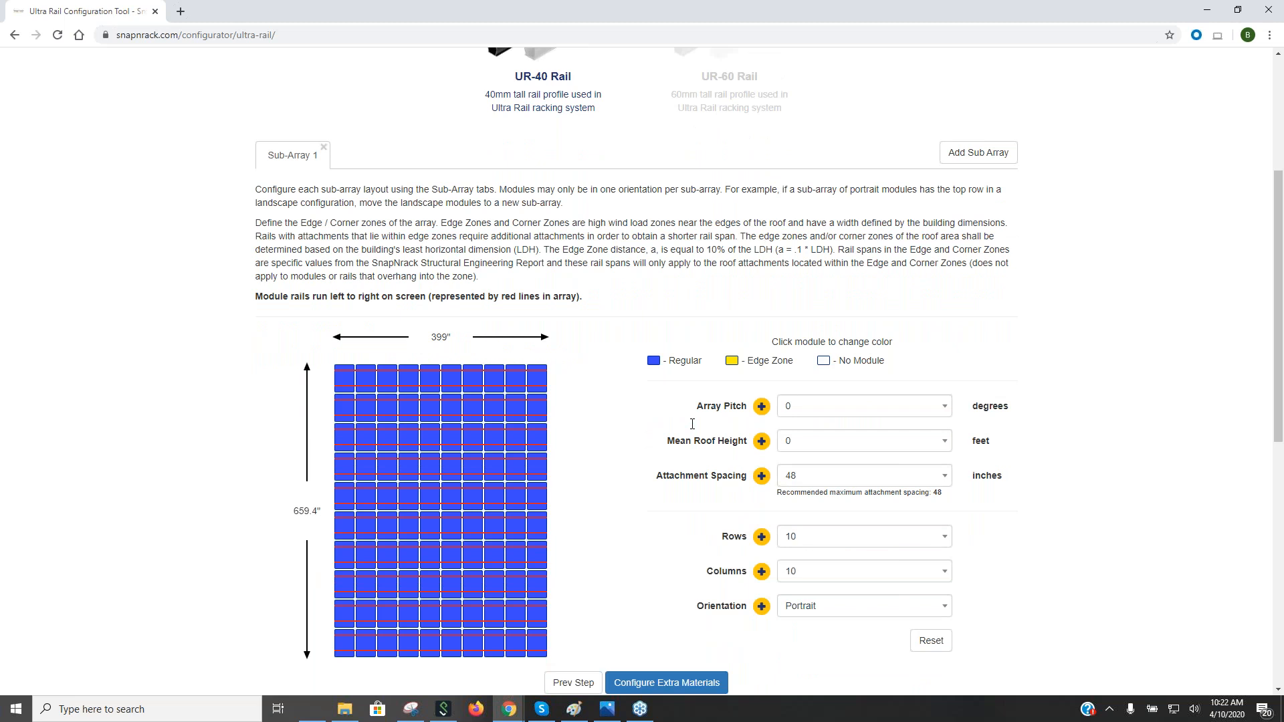
pyautogui.scroll(-2, 692, 424)
pyautogui.scroll(4, 535, 171)
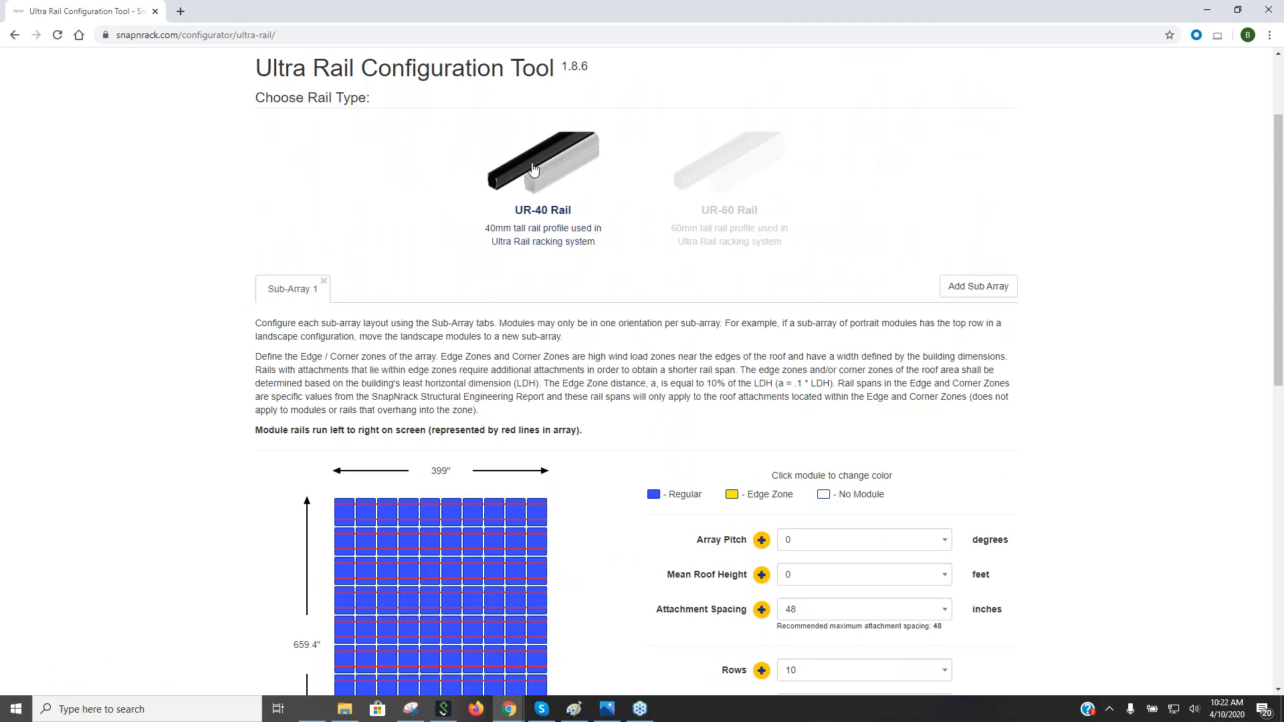
# Step: Set the array pitch of Sub-Array 1 to 24 degrees
pyautogui.scroll(-3, 580, 317)
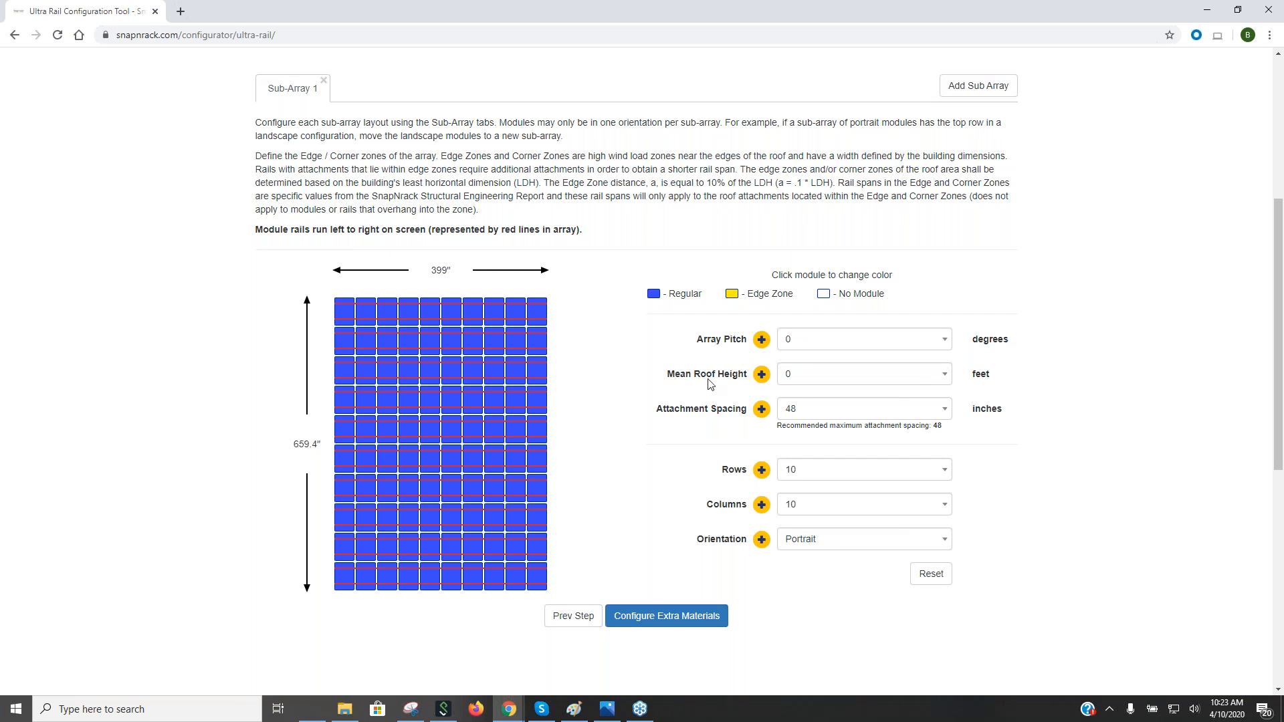
pyautogui.click(826, 345)
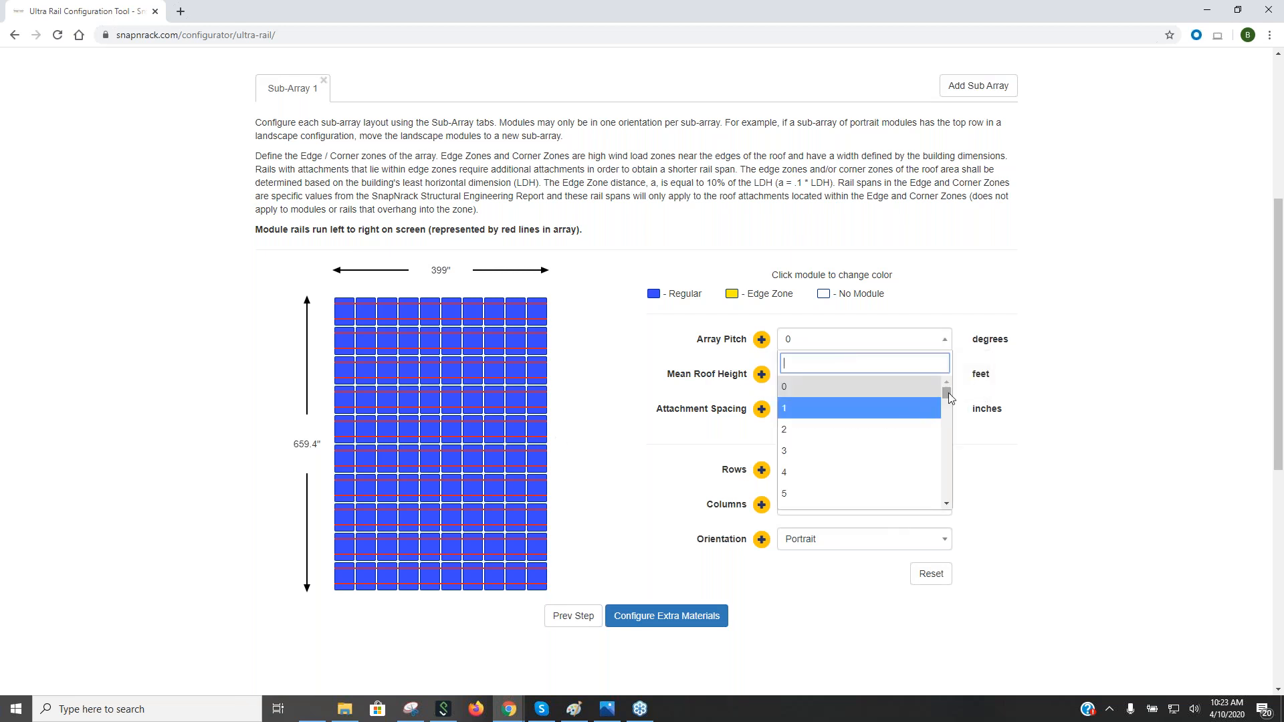
pyautogui.moveTo(949, 392); pyautogui.dragTo(945, 429)
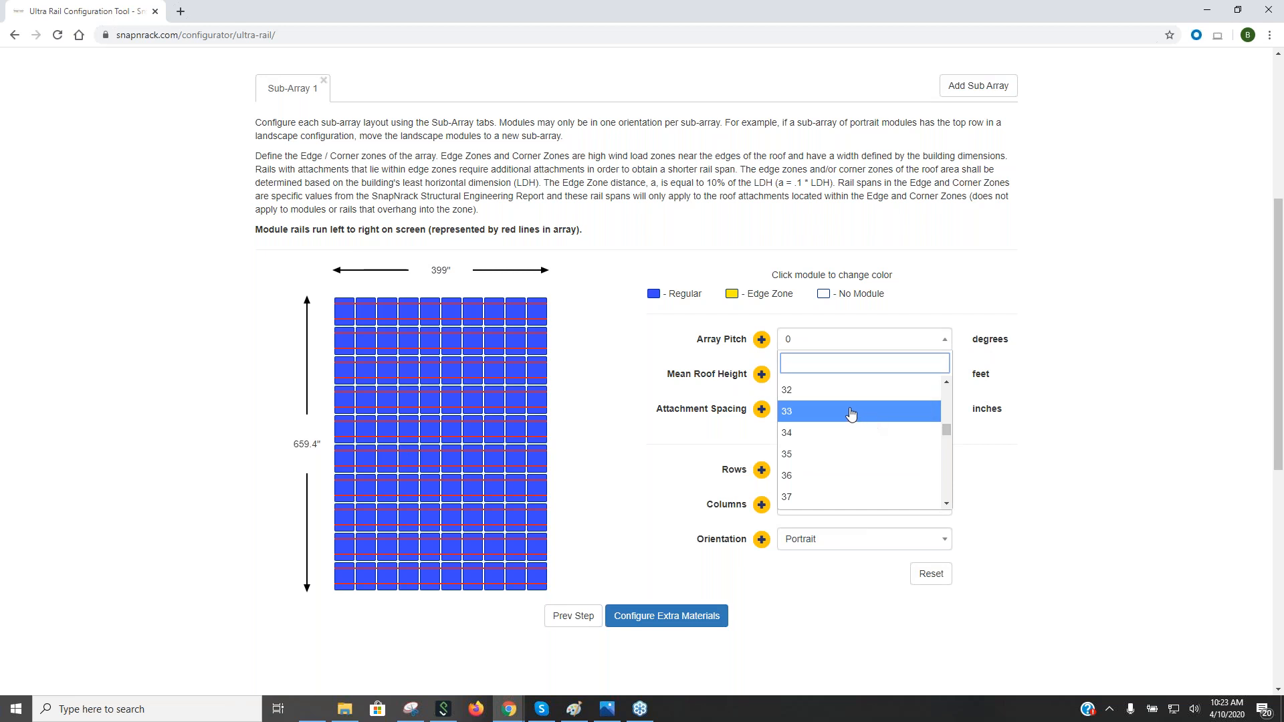
pyautogui.scroll(2, 843, 411)
pyautogui.scroll(2, 844, 418)
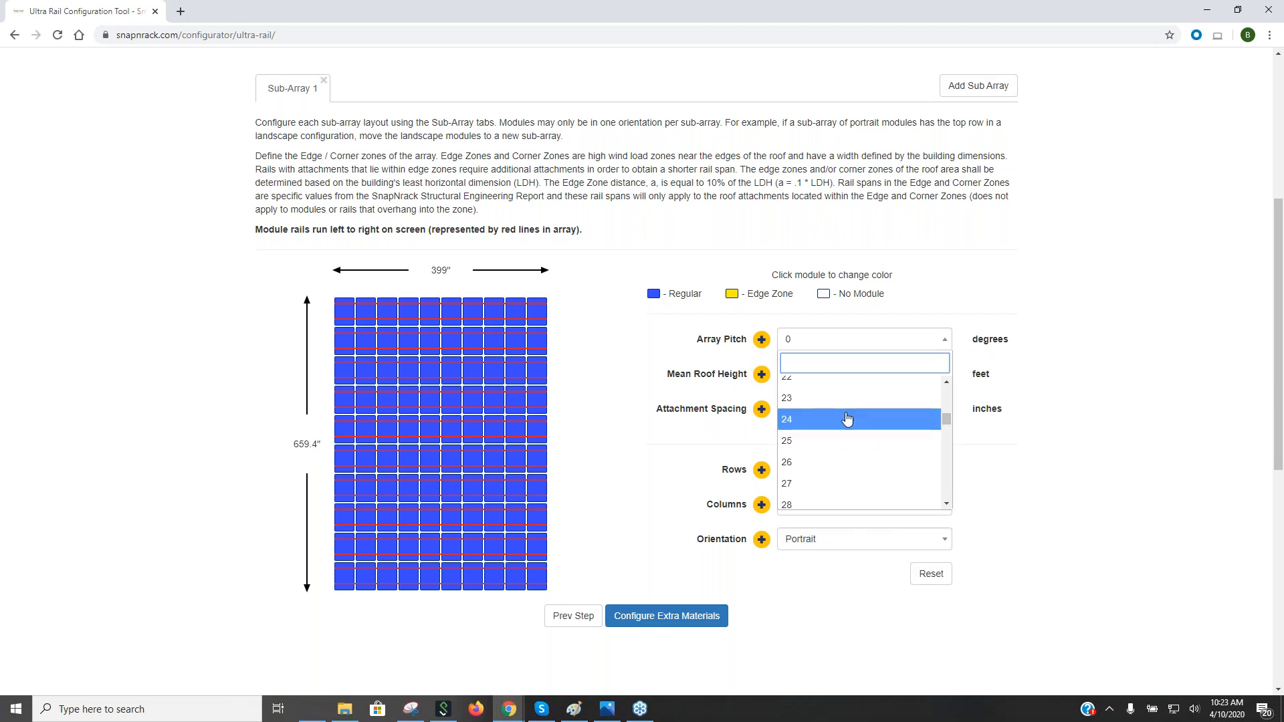
pyautogui.click(845, 420)
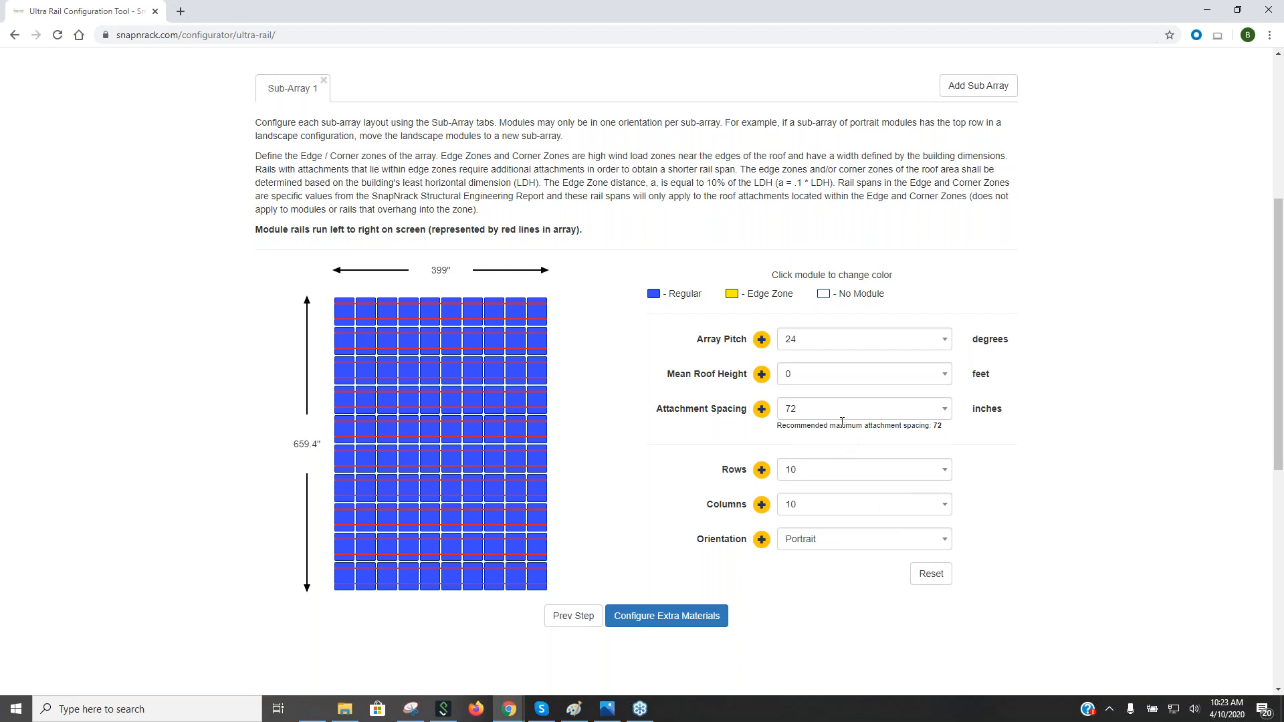
# Step: Consult the Array Pitch help chart that converts roof pitch to degrees and recheck the selected pitch
pyautogui.click(763, 341)
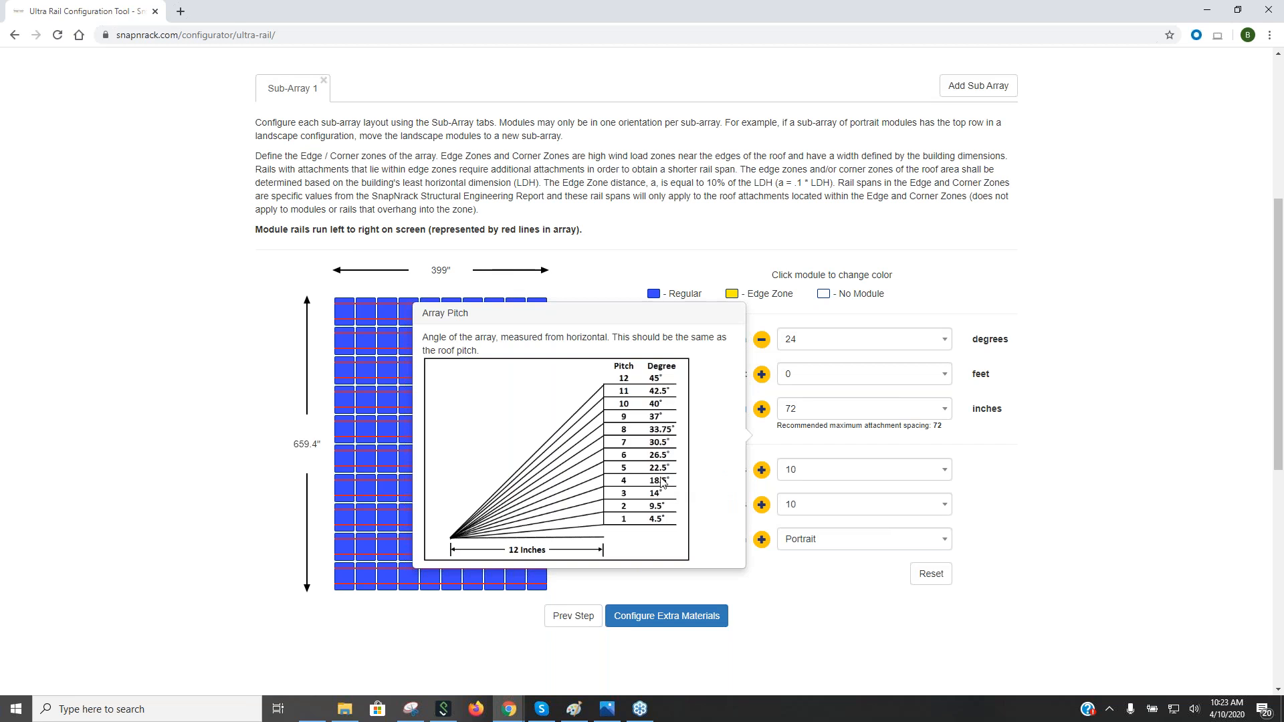
pyautogui.click(803, 340)
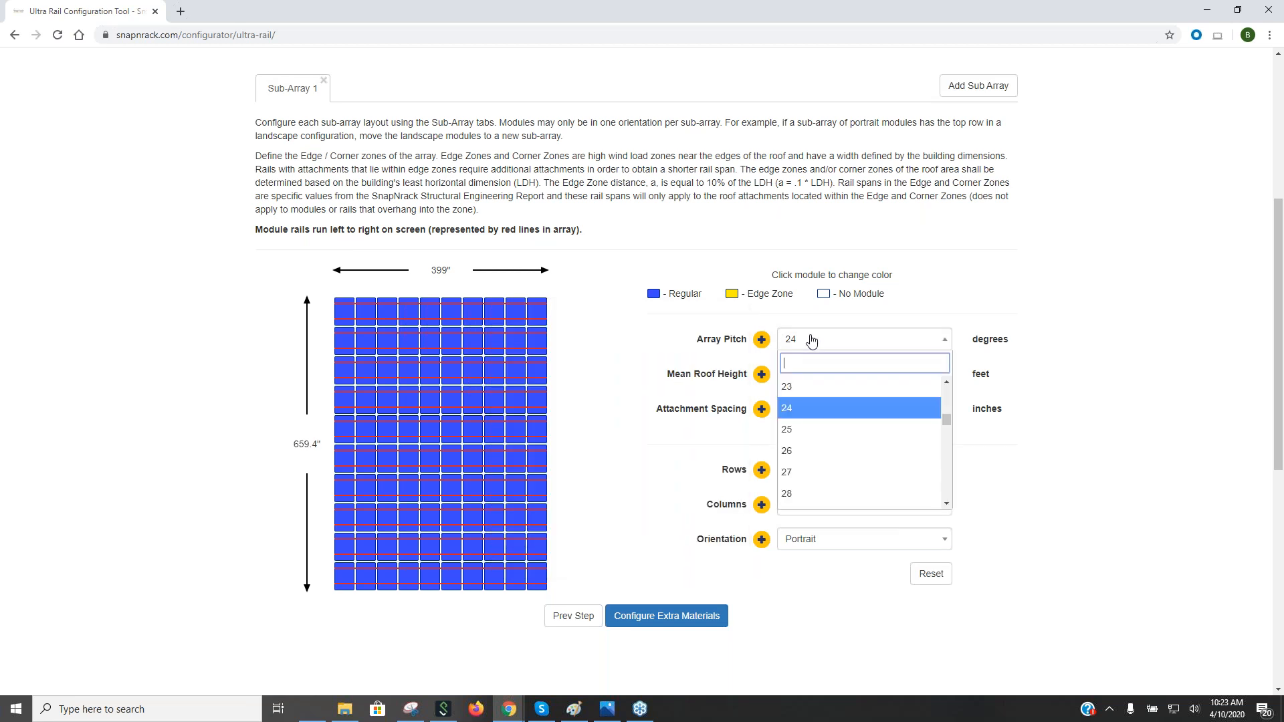
pyautogui.click(851, 347)
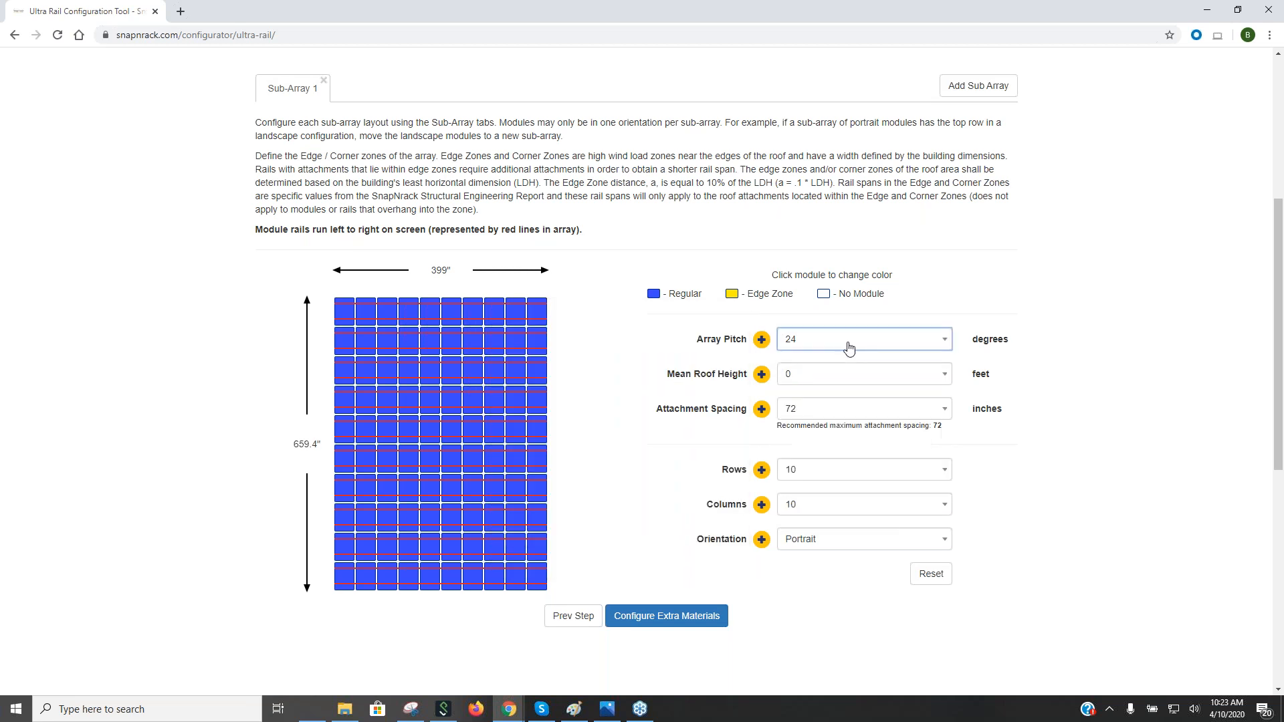
# Step: Set the mean roof height of Sub-Array 1 to 15 feet
pyautogui.click(809, 378)
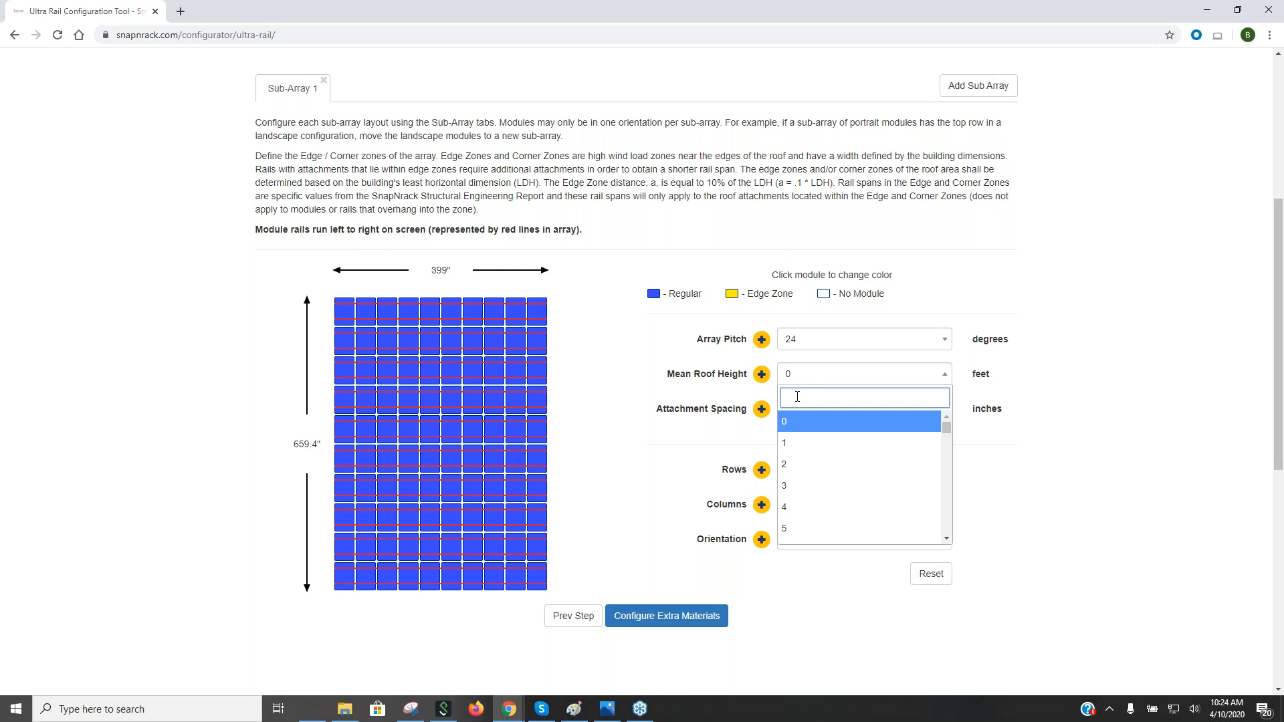
pyautogui.moveTo(946, 429); pyautogui.dragTo(946, 464)
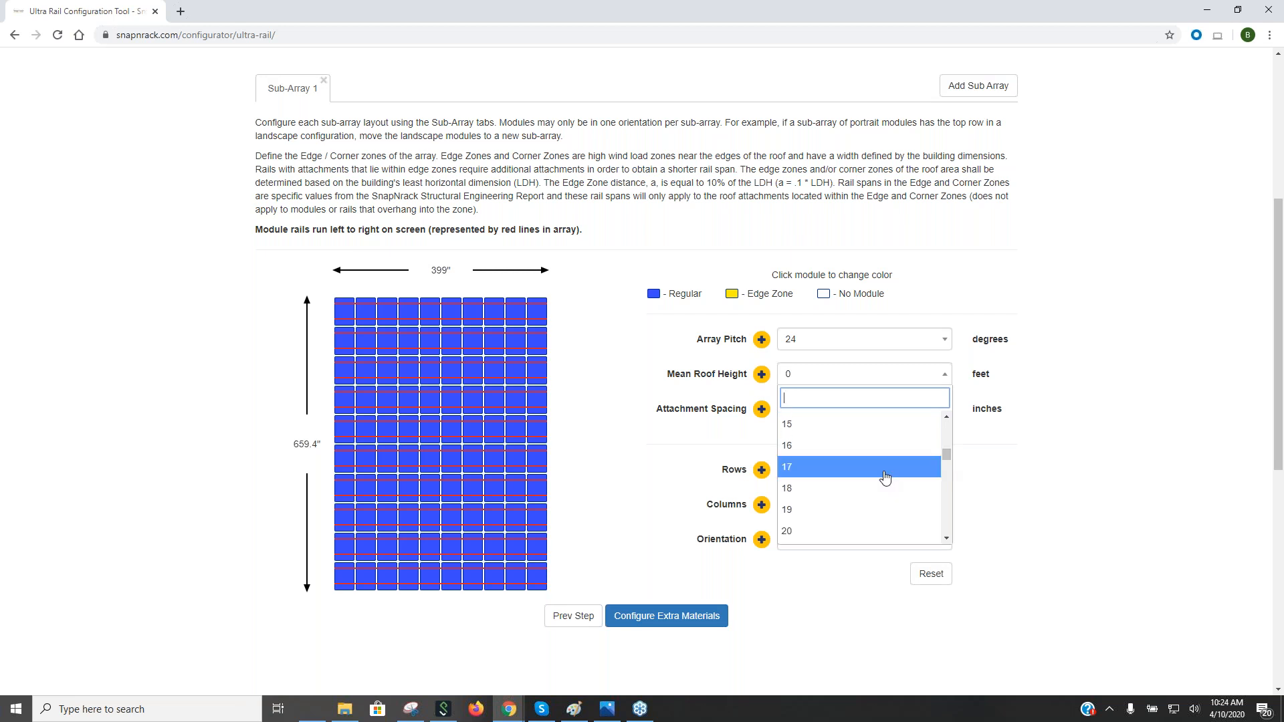
pyautogui.scroll(1, 849, 464)
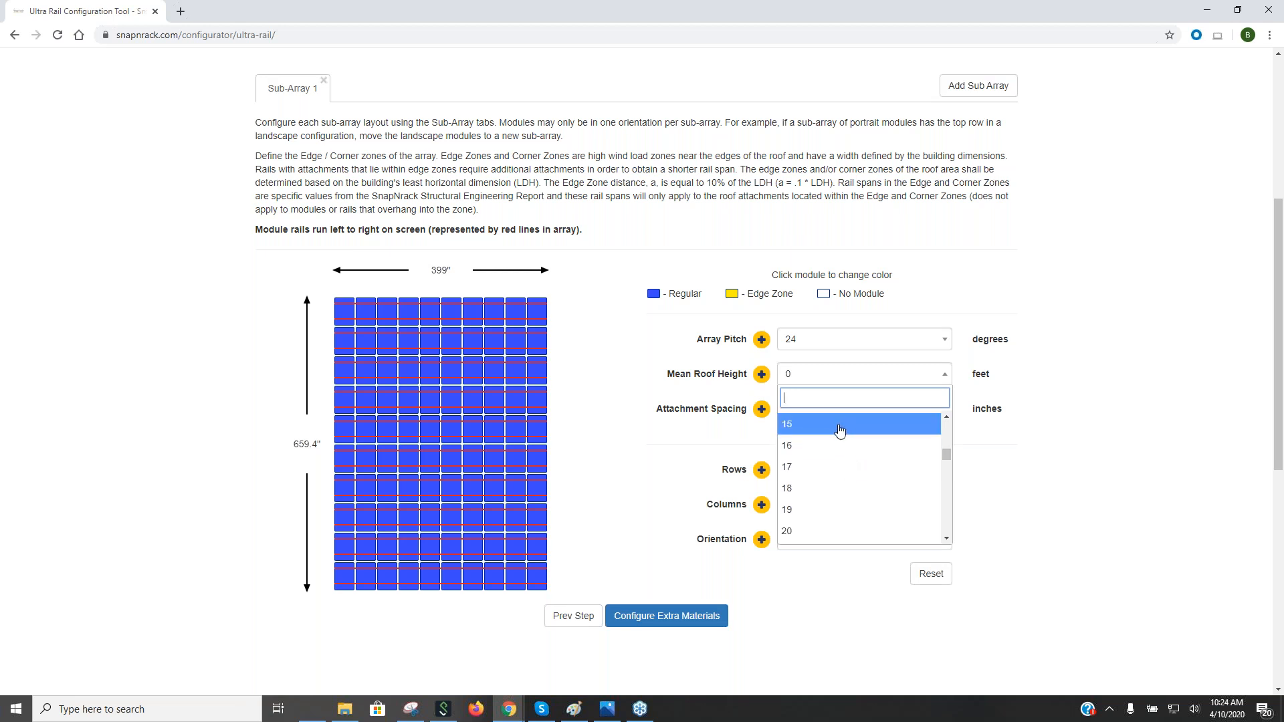
pyautogui.click(840, 430)
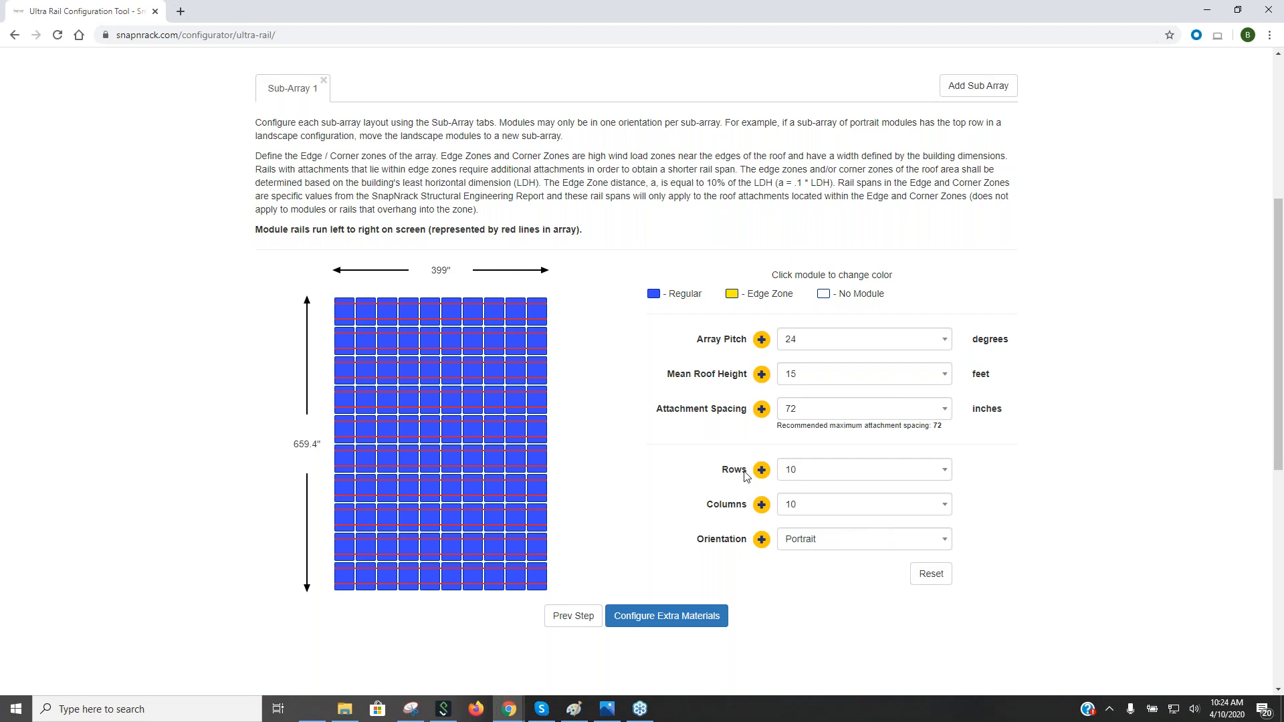
# Step: Check the Attachment Spacing help and review the rail type, layout and settings of Sub-Array 1
pyautogui.click(761, 409)
pyautogui.click(675, 447)
pyautogui.scroll(2, 595, 462)
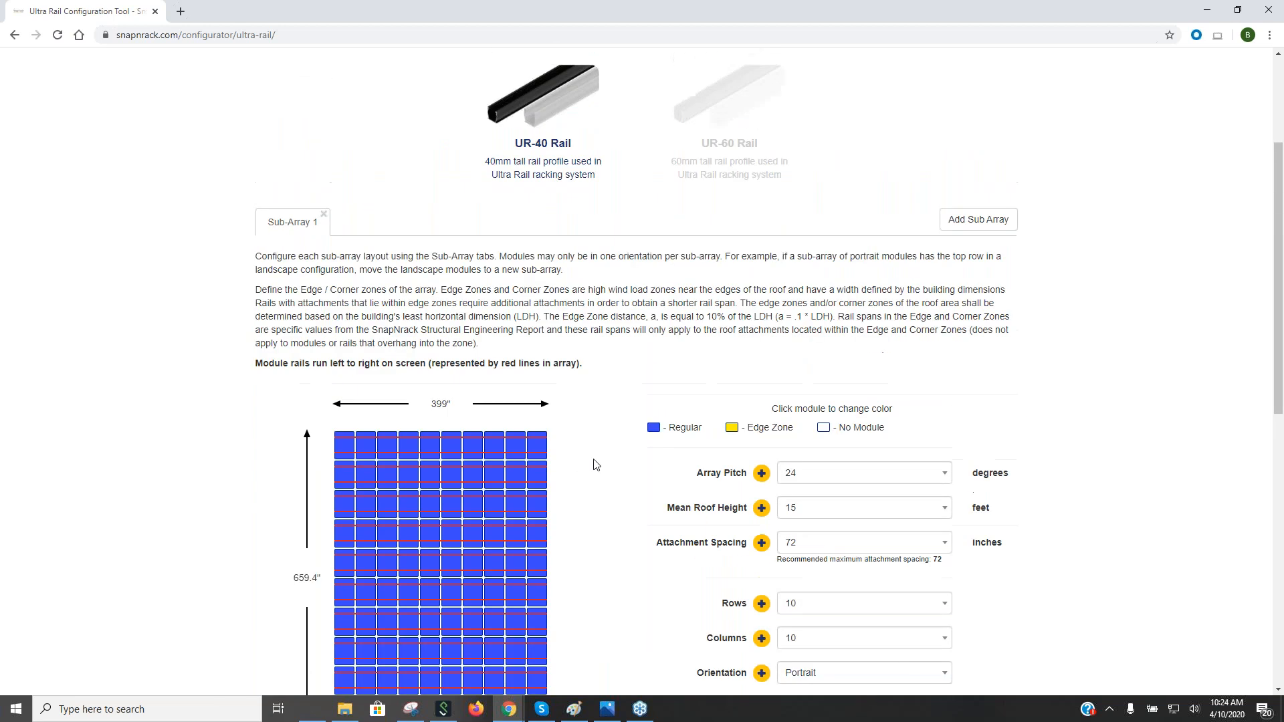
pyautogui.scroll(-2, 595, 463)
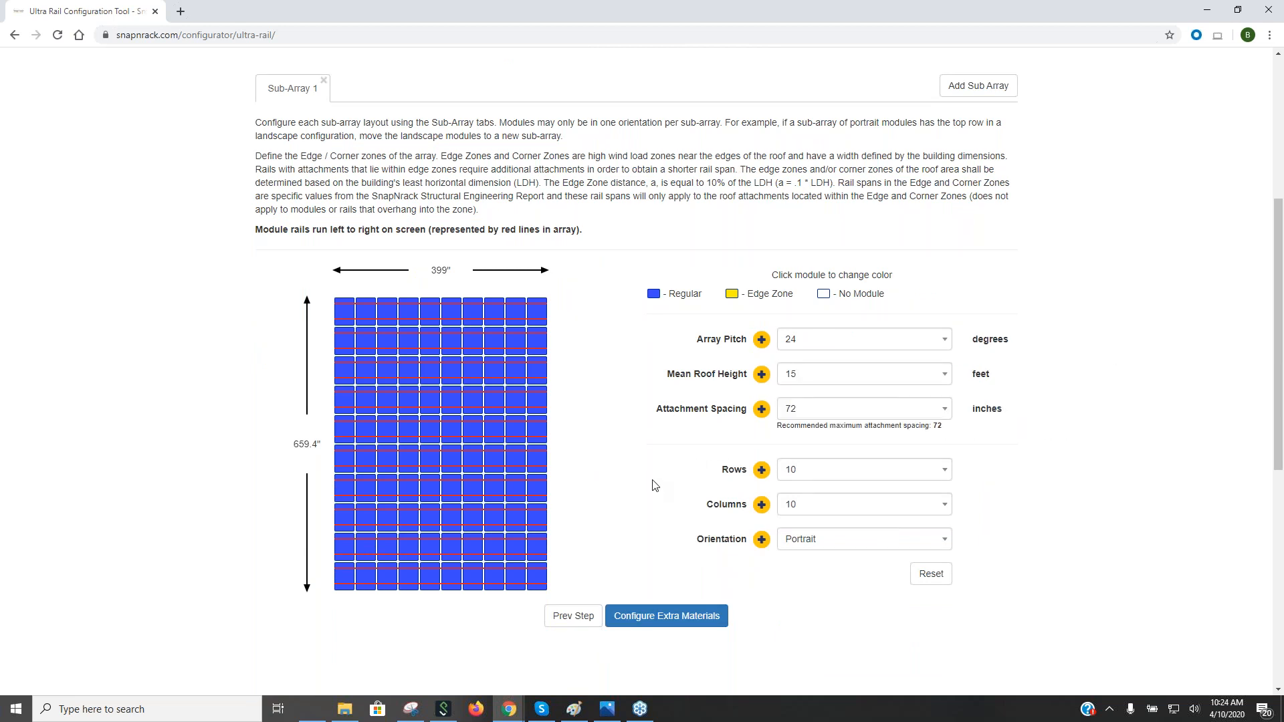
pyautogui.scroll(-3, 653, 487)
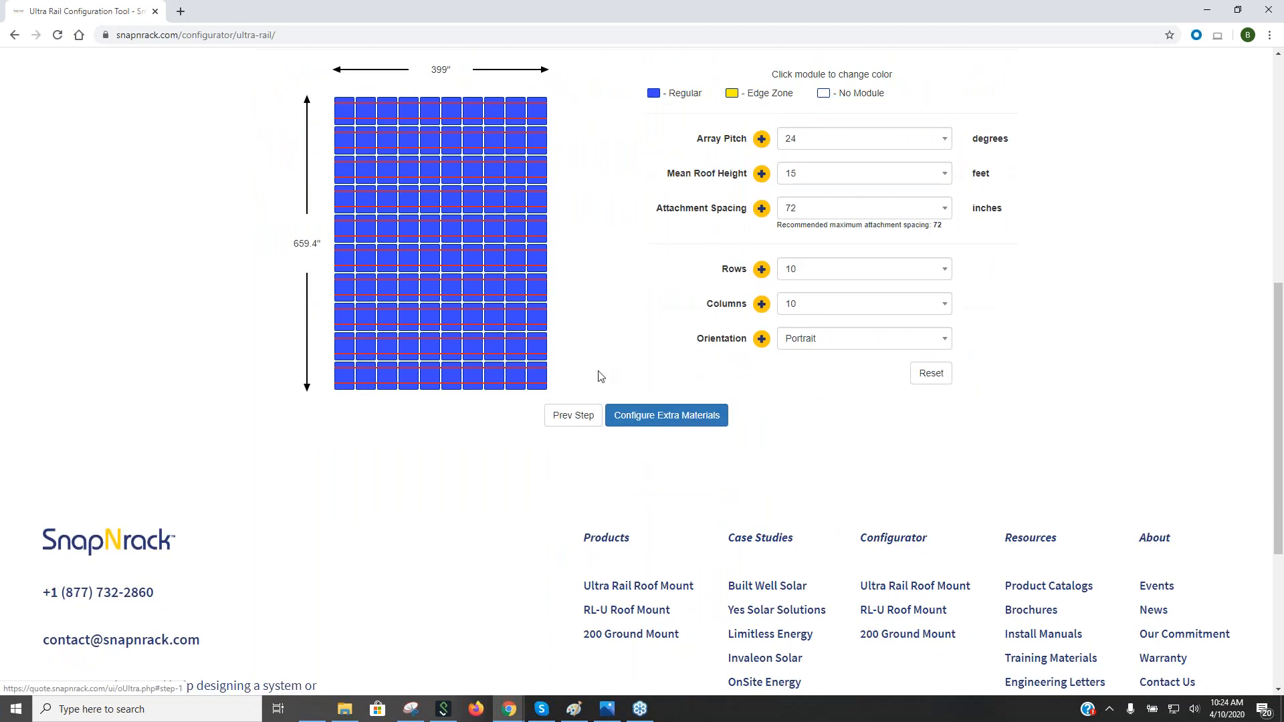
pyautogui.scroll(1, 595, 336)
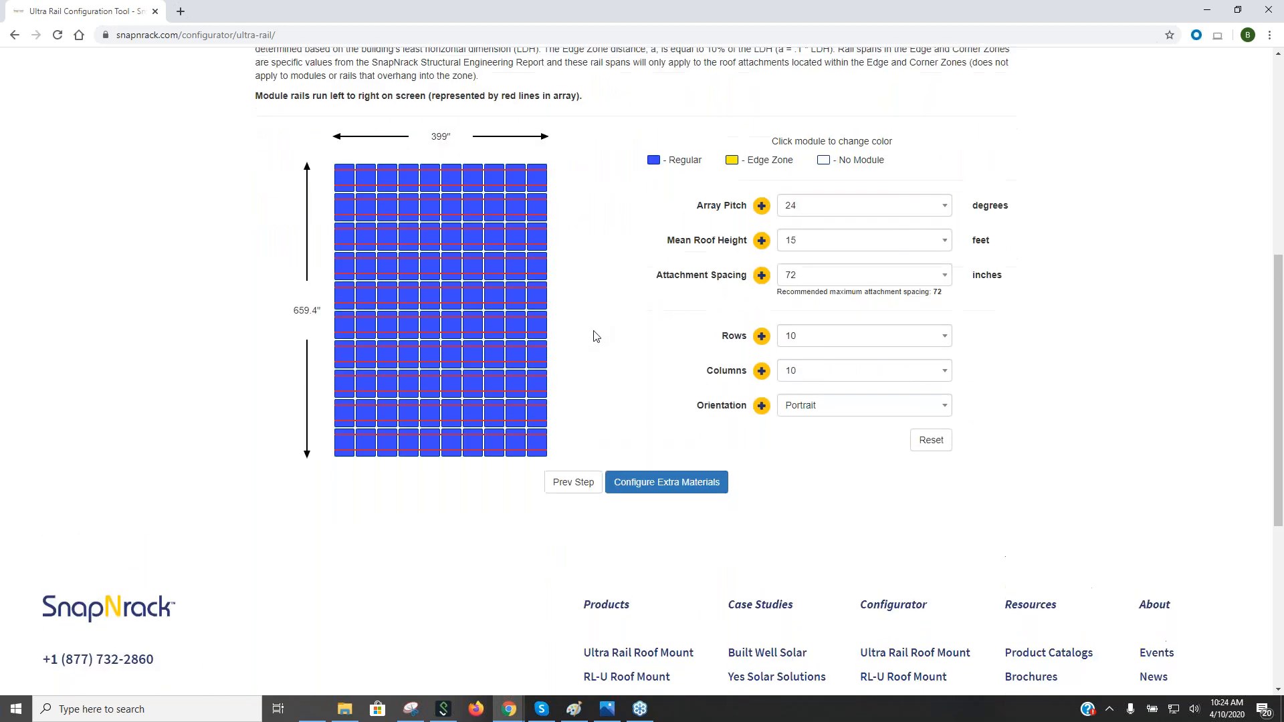
# Step: Consult the 1 Array.png sketch in Photos and size Sub-Array 1 to 2 rows and 8 columns
pyautogui.click(604, 709)
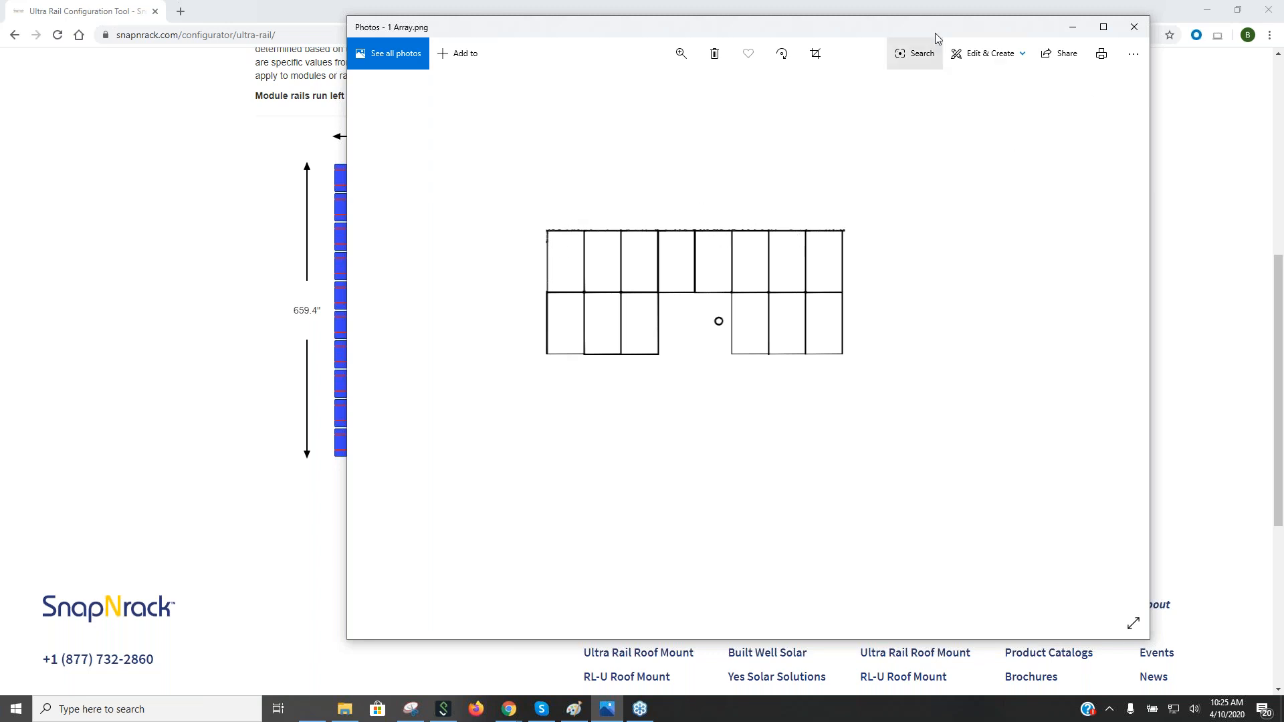
pyautogui.click(1072, 30)
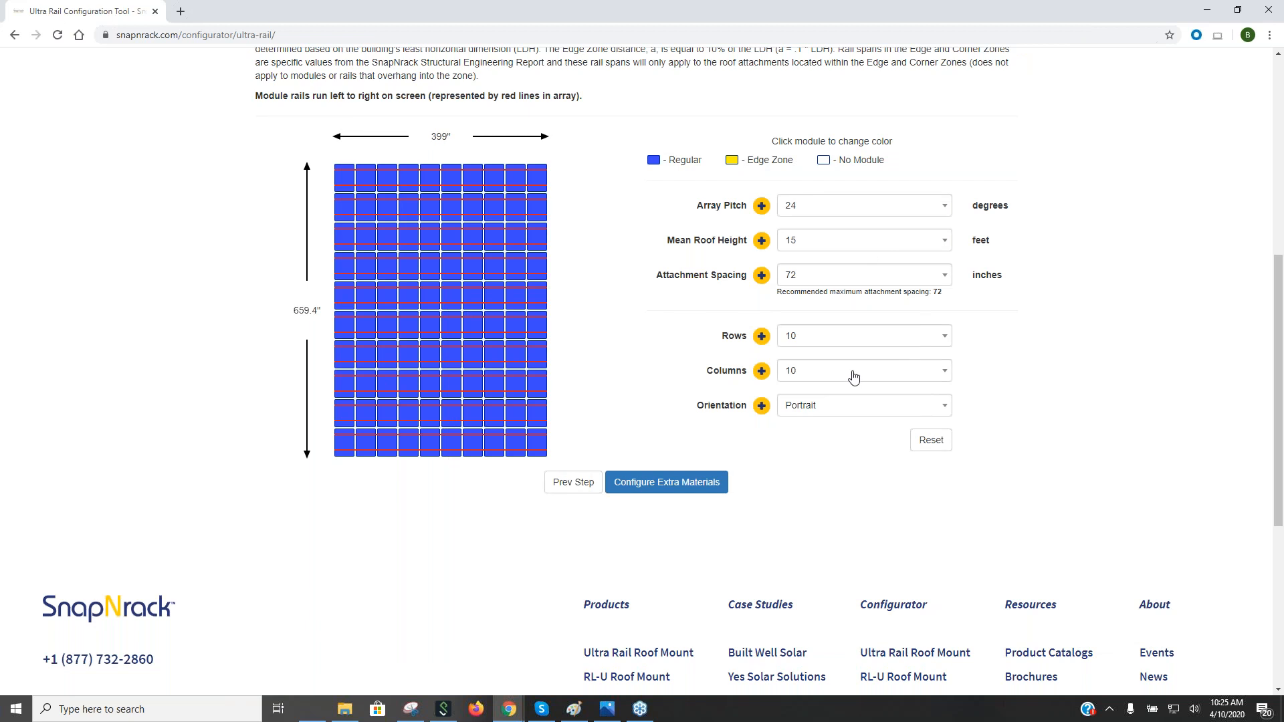
pyautogui.click(824, 337)
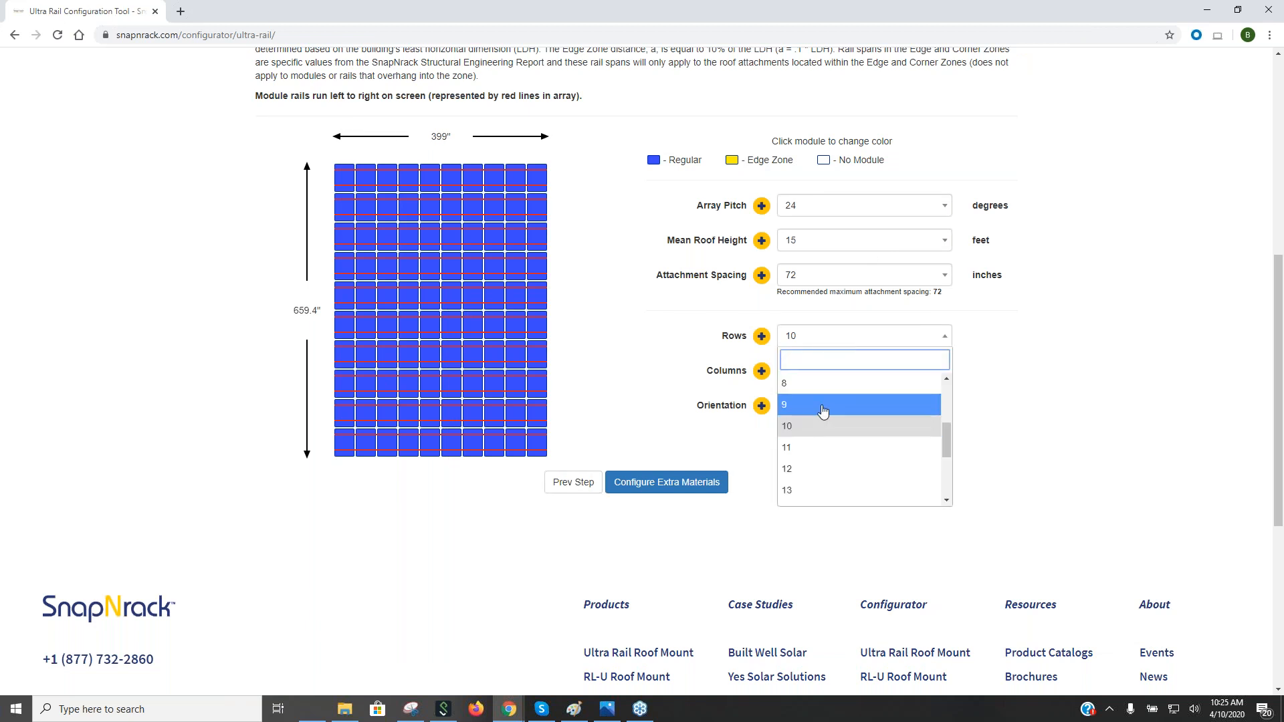
pyautogui.scroll(3, 826, 419)
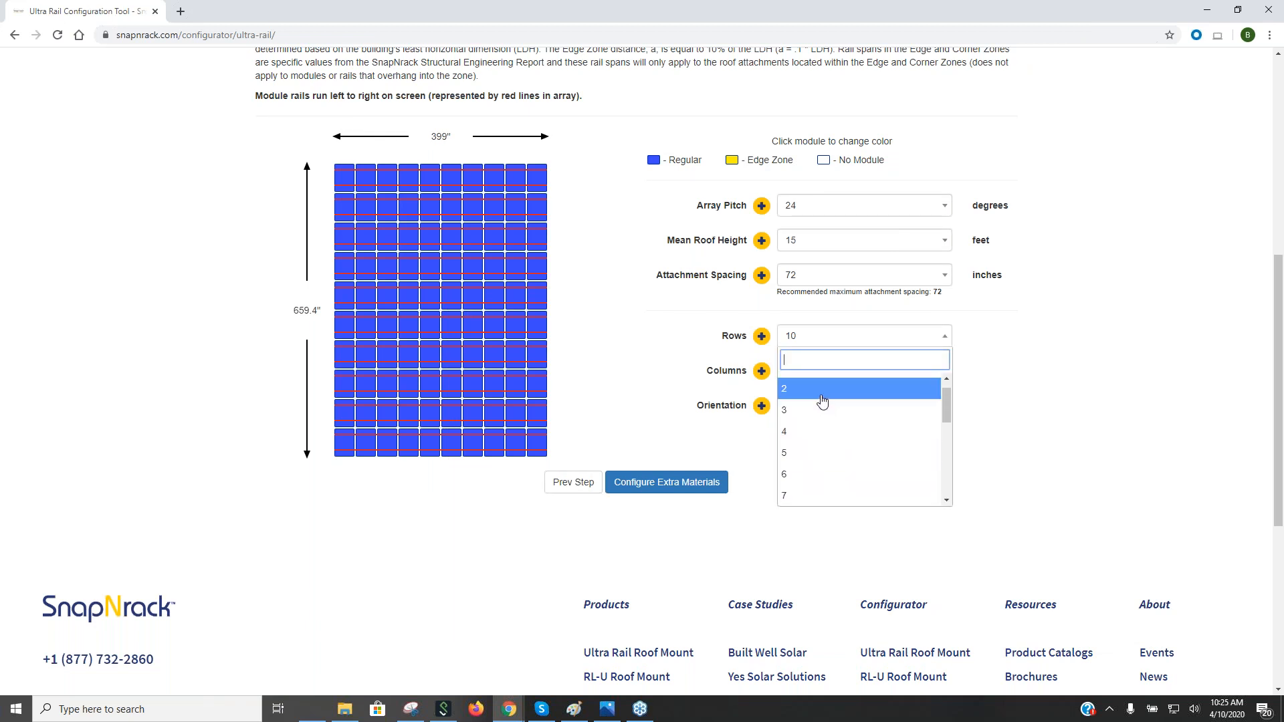
pyautogui.click(824, 402)
pyautogui.click(826, 373)
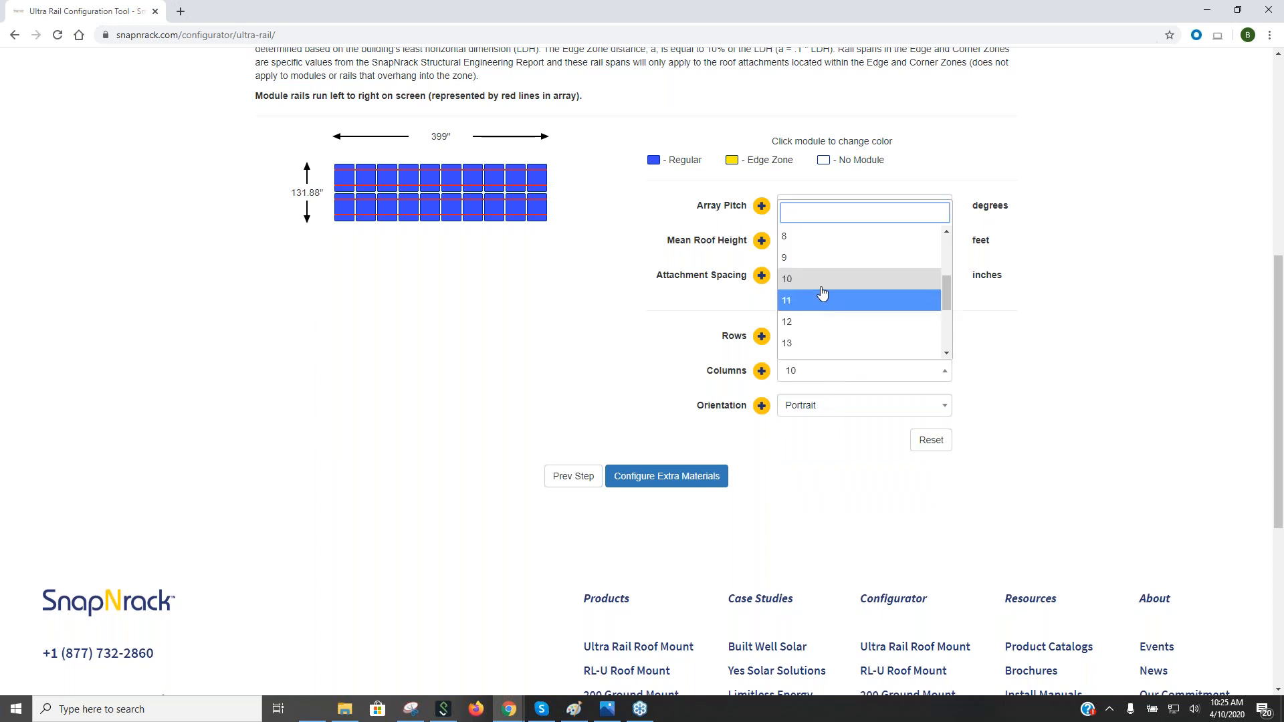
pyautogui.click(823, 239)
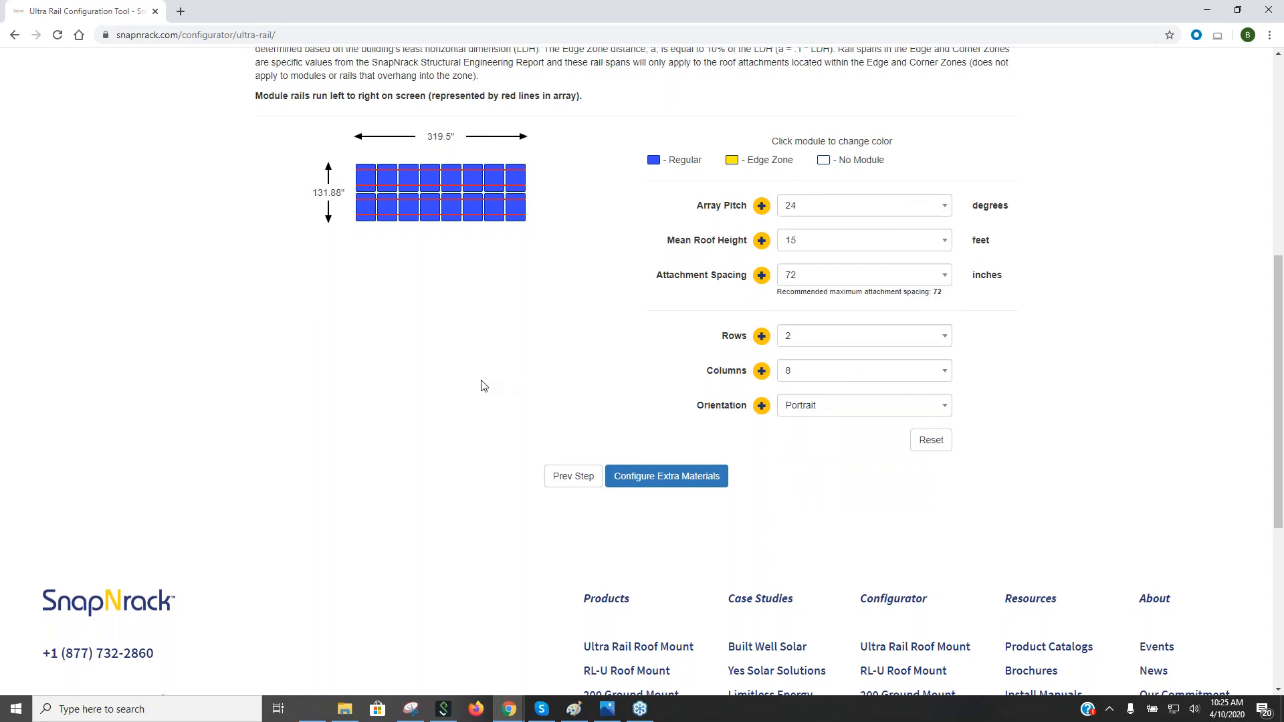
# Step: Recheck the array sketch and mark the fourth and fifth modules of the lower row as No Module
pyautogui.click(606, 709)
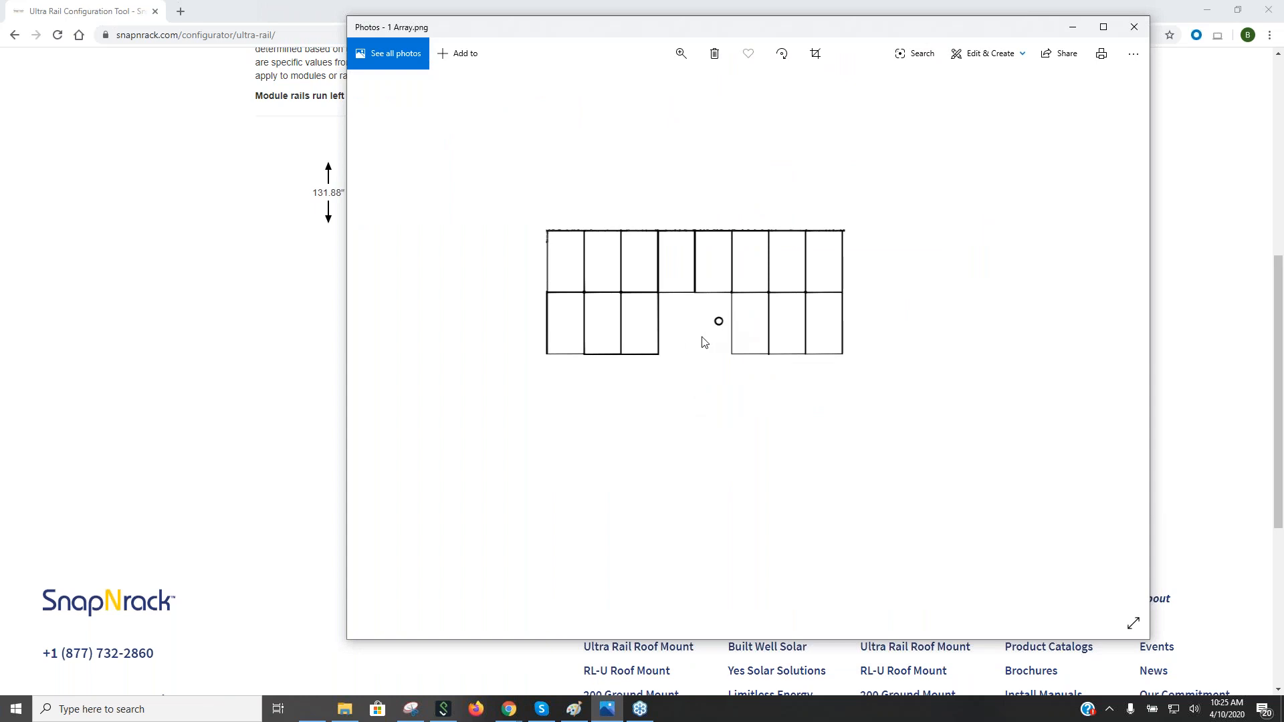
pyautogui.click(1073, 27)
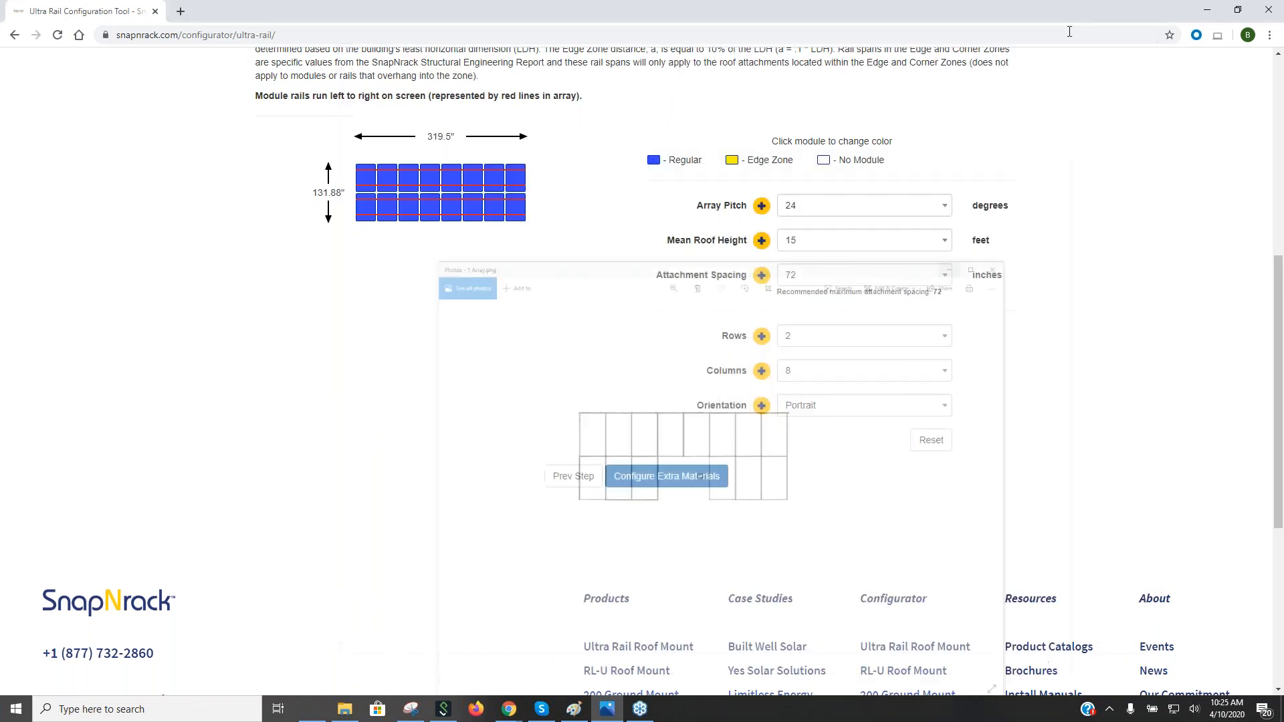
pyautogui.click(429, 214)
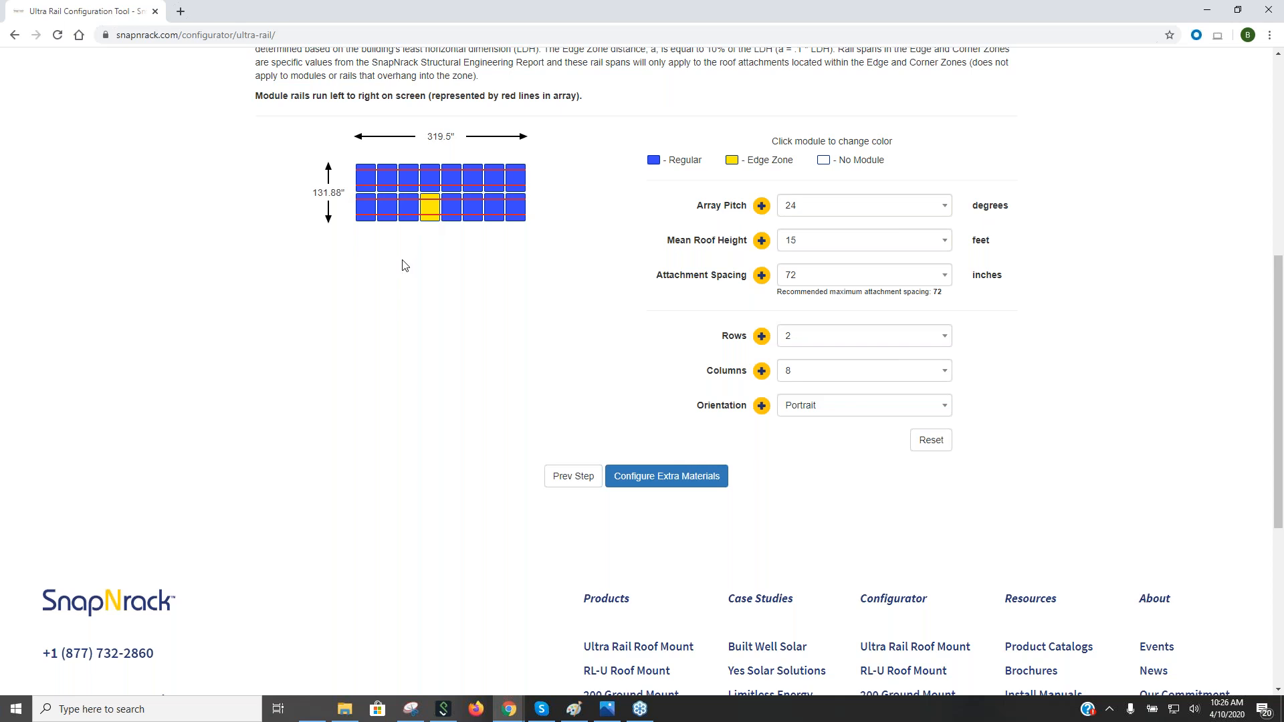
pyautogui.click(431, 211)
pyautogui.click(452, 211)
pyautogui.click(451, 212)
# Step: Proceed to the extra materials configuration and review the preliminary BOM
pyautogui.click(661, 479)
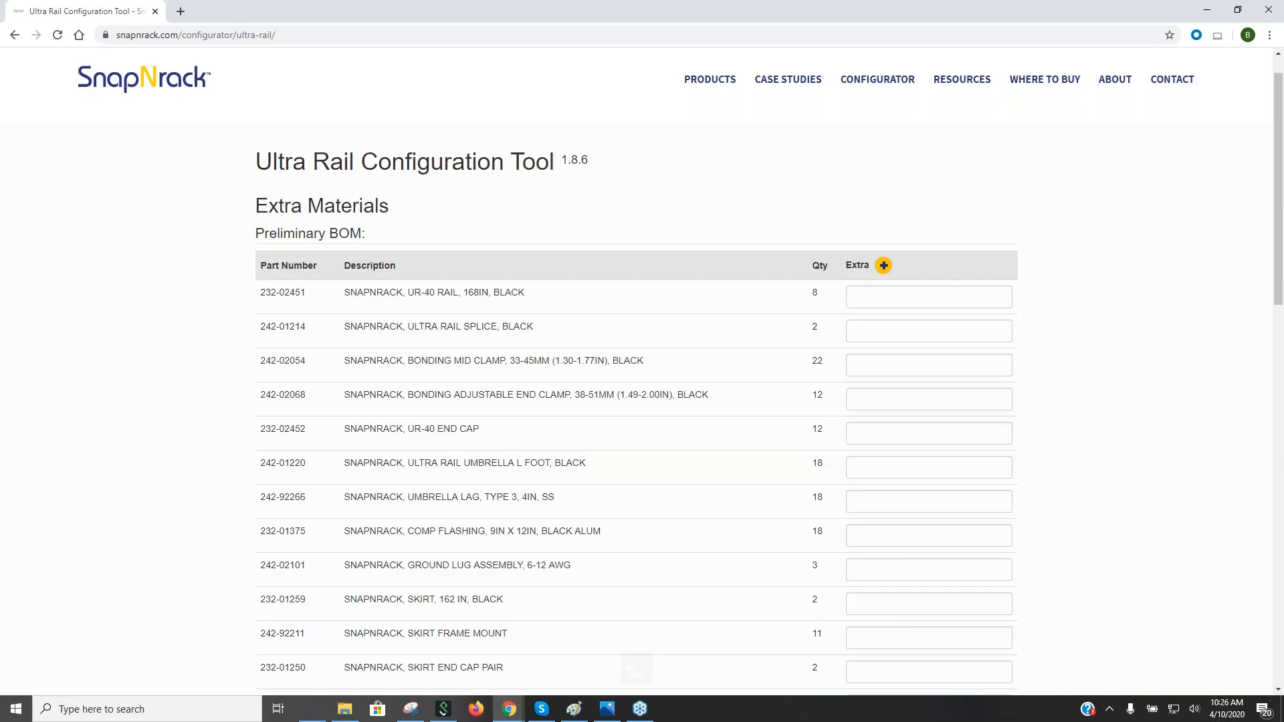
pyautogui.scroll(-2, 555, 437)
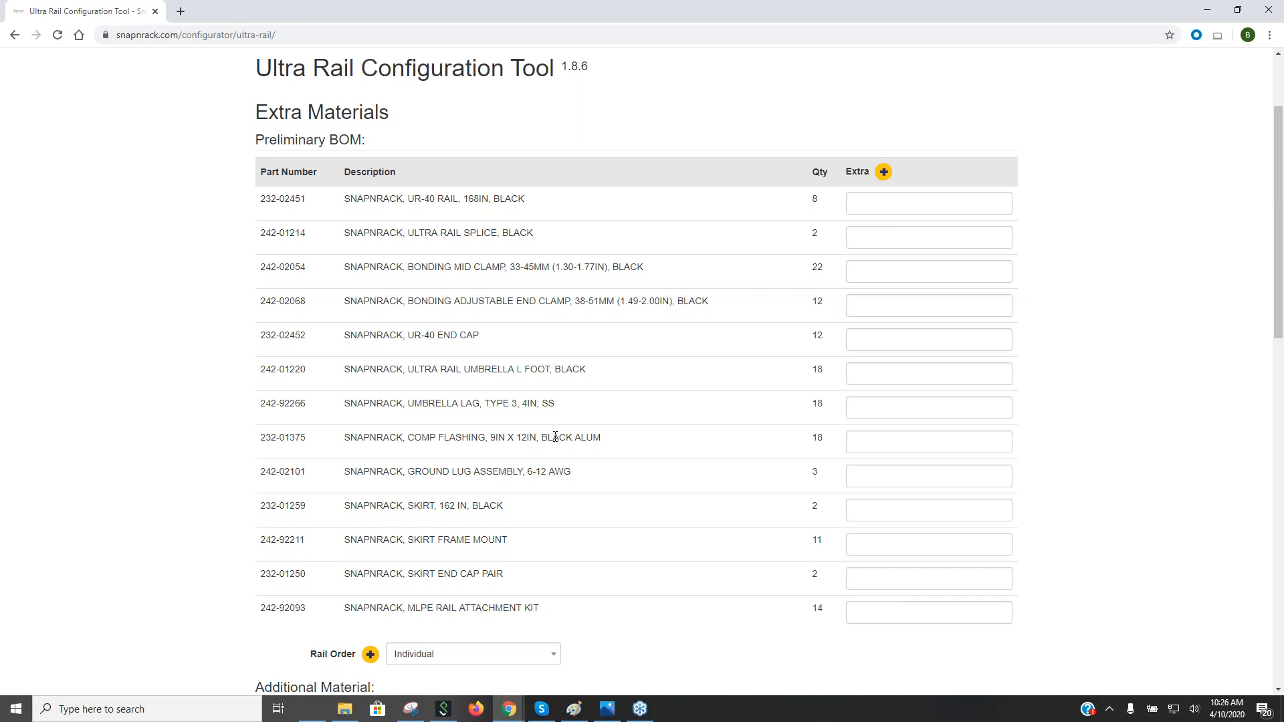
pyautogui.scroll(-1, 555, 437)
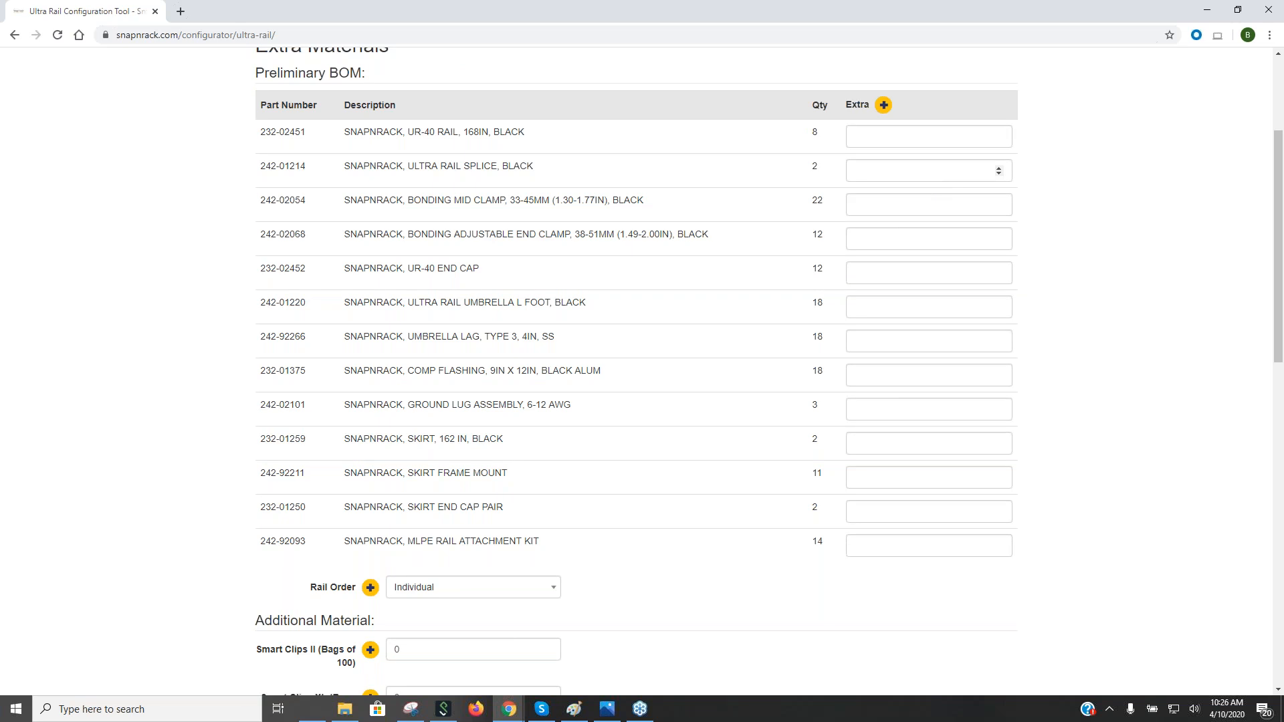
# Step: Enter 20 as the extra quantity for the 168 in black UR-40 rail
pyautogui.click(898, 138)
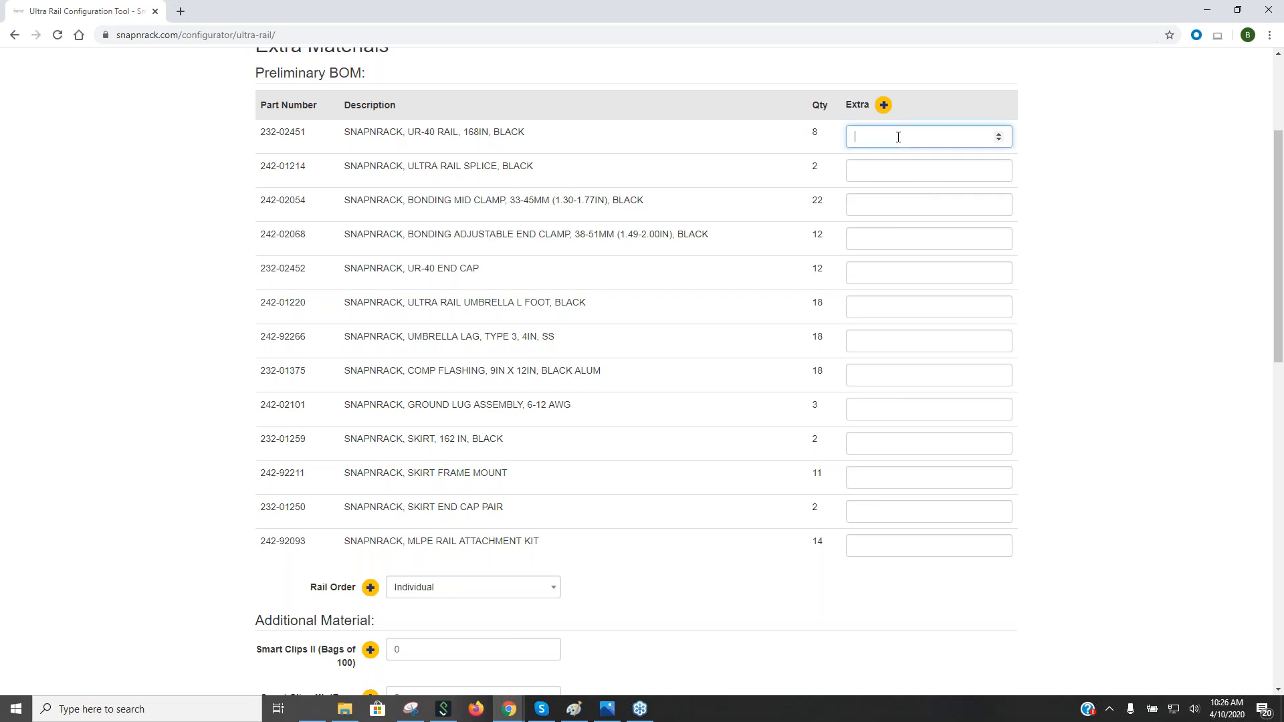
pyautogui.click(999, 139)
pyautogui.doubleClick(856, 136)
pyautogui.write('20')
pyautogui.click(894, 175)
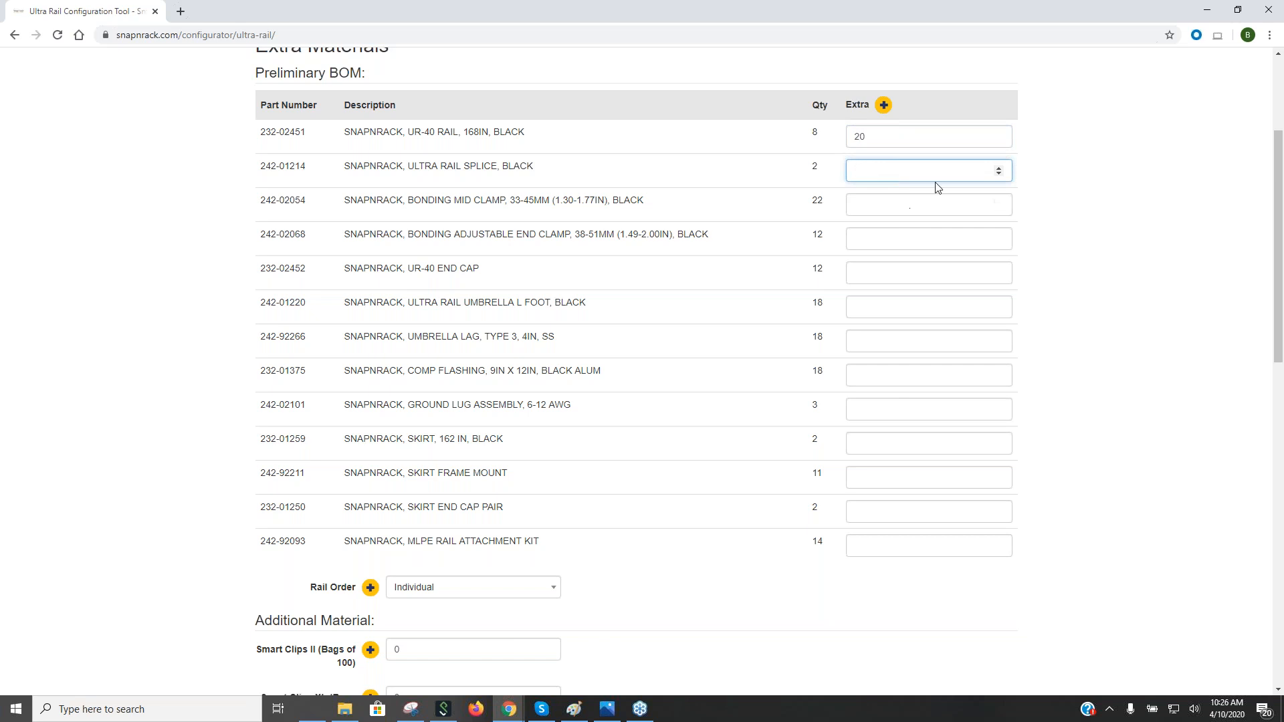
# Step: Set the extra quantity for the 168 in black UR-40 rail to 0
pyautogui.click(937, 140)
pyautogui.doubleClick(937, 140)
pyautogui.write('0')
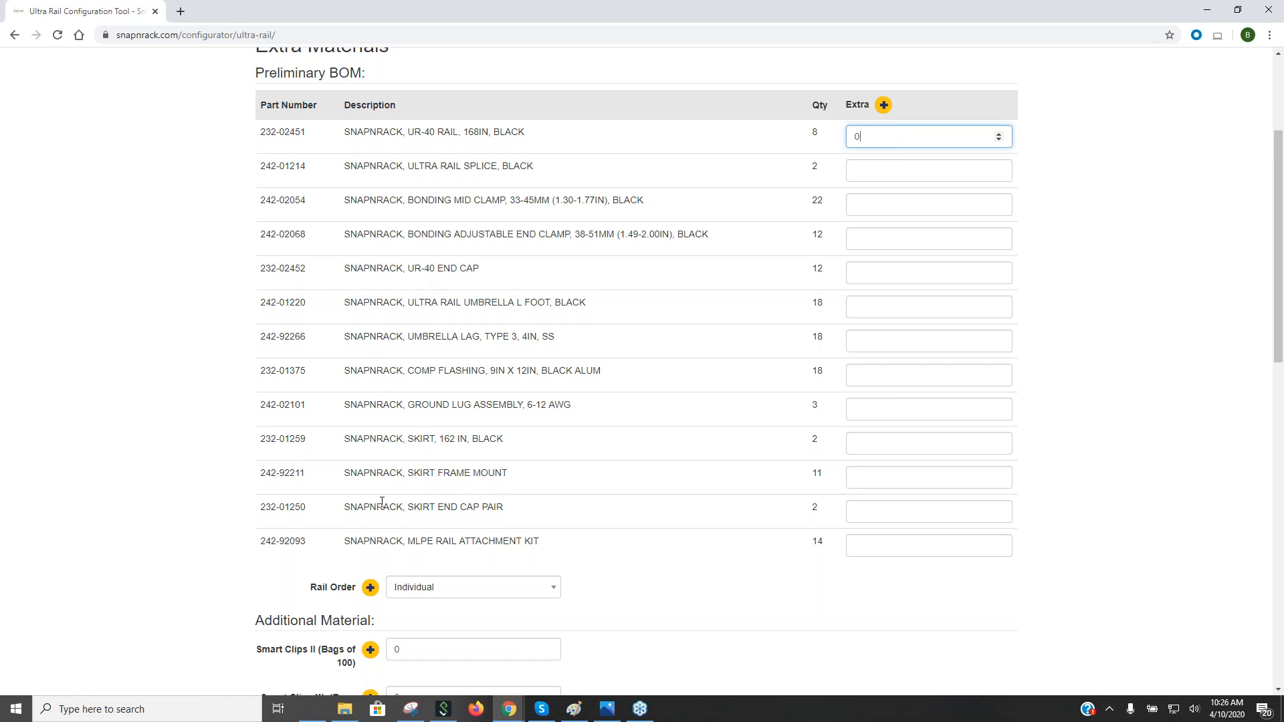
# Step: Examine the skirt, skirt frame mount and skirt end cap pair entries in the preliminary BOM
pyautogui.moveTo(343, 440); pyautogui.dragTo(510, 445)
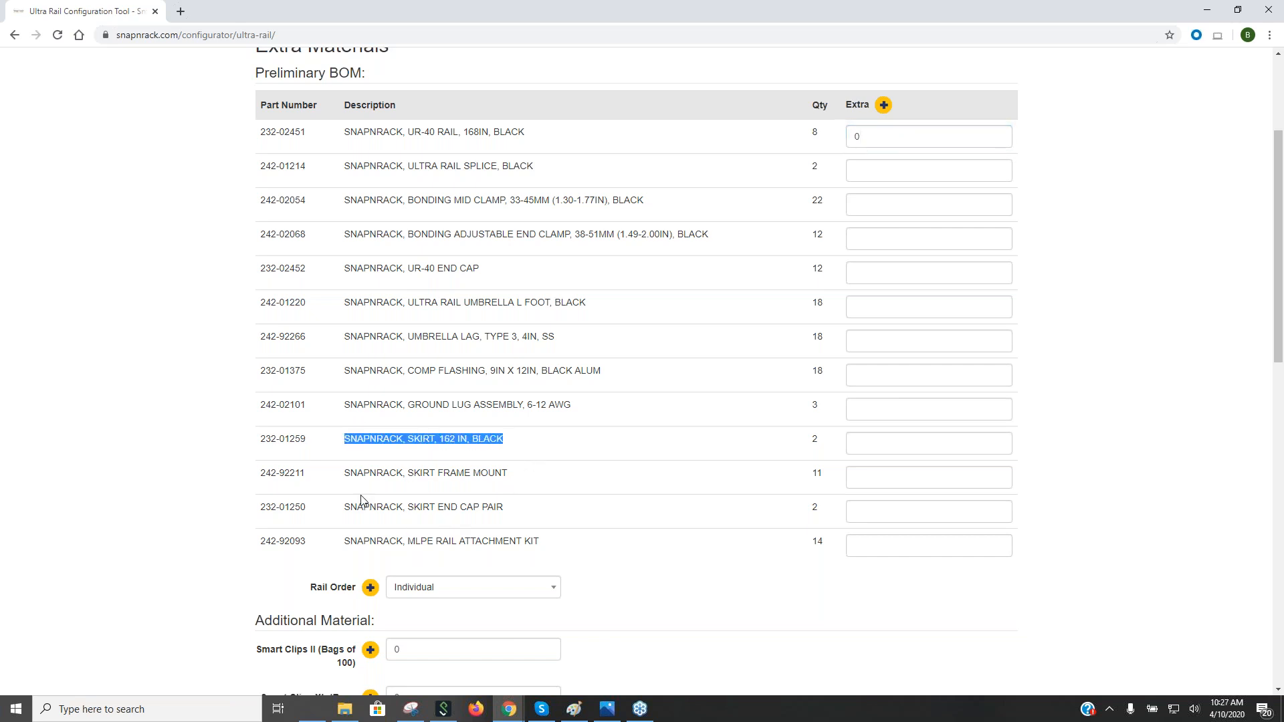
pyautogui.moveTo(343, 473); pyautogui.dragTo(514, 480)
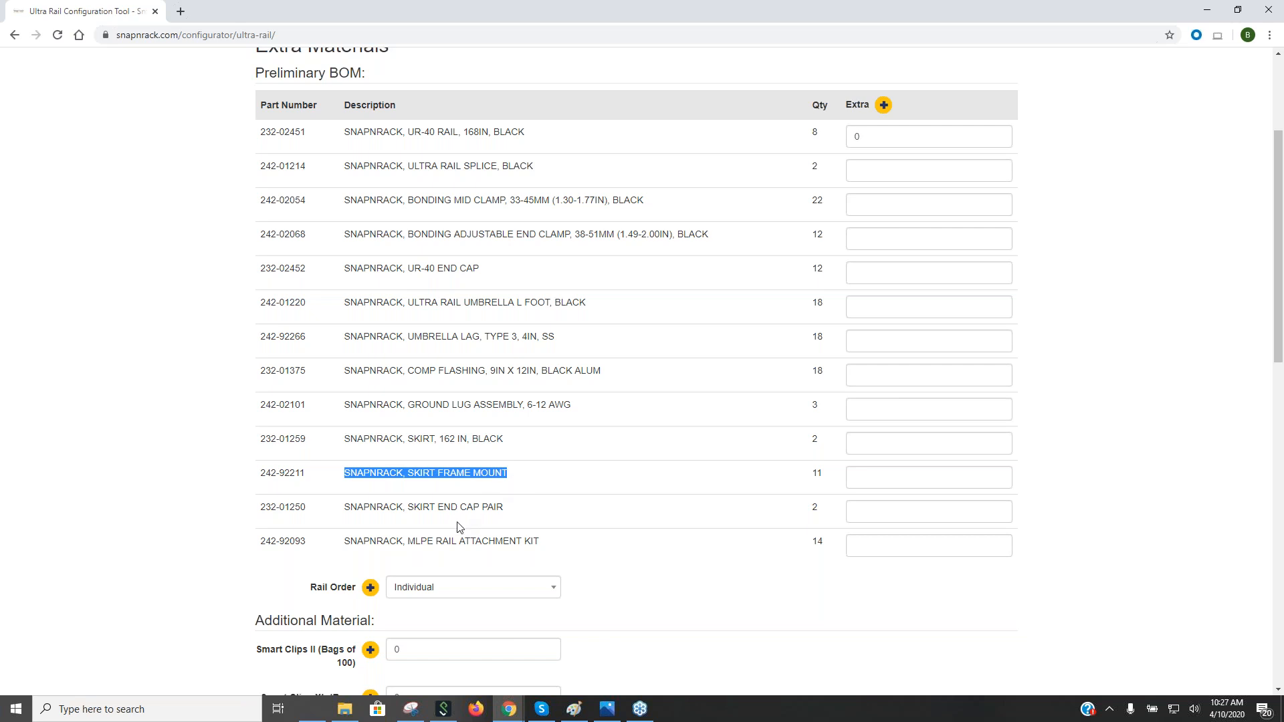
pyautogui.moveTo(344, 507); pyautogui.dragTo(555, 515)
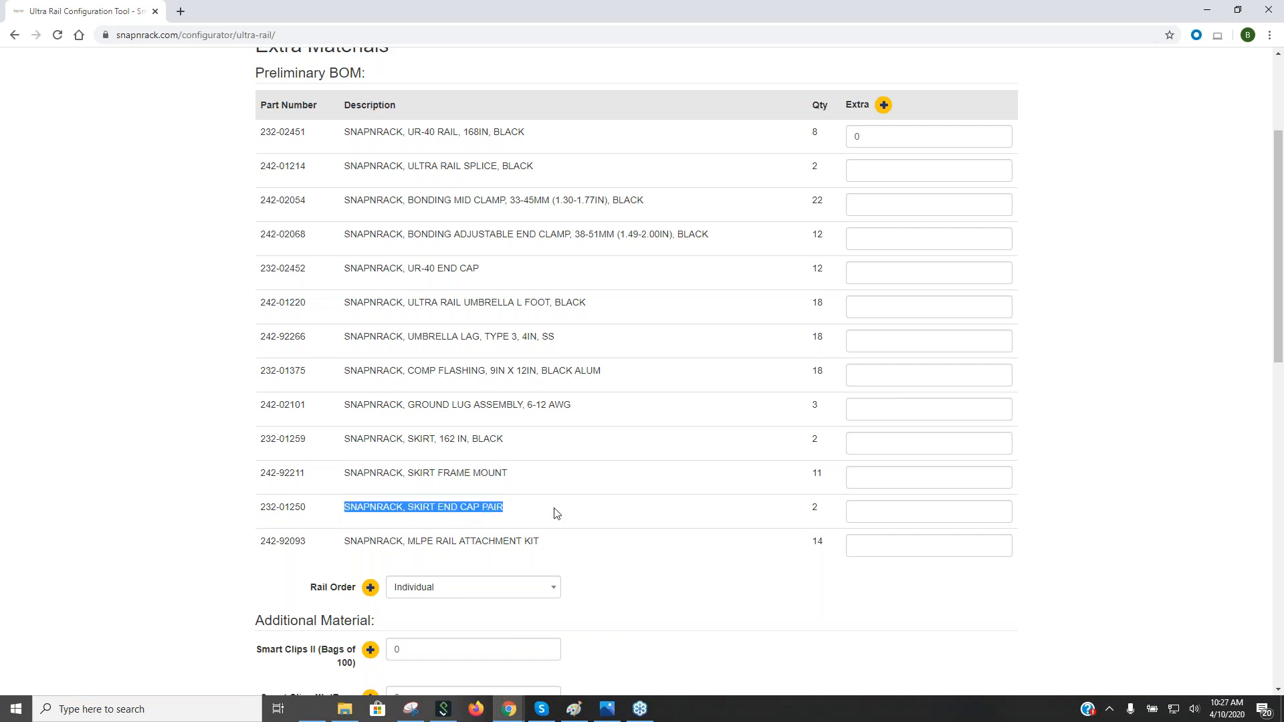
pyautogui.click(587, 546)
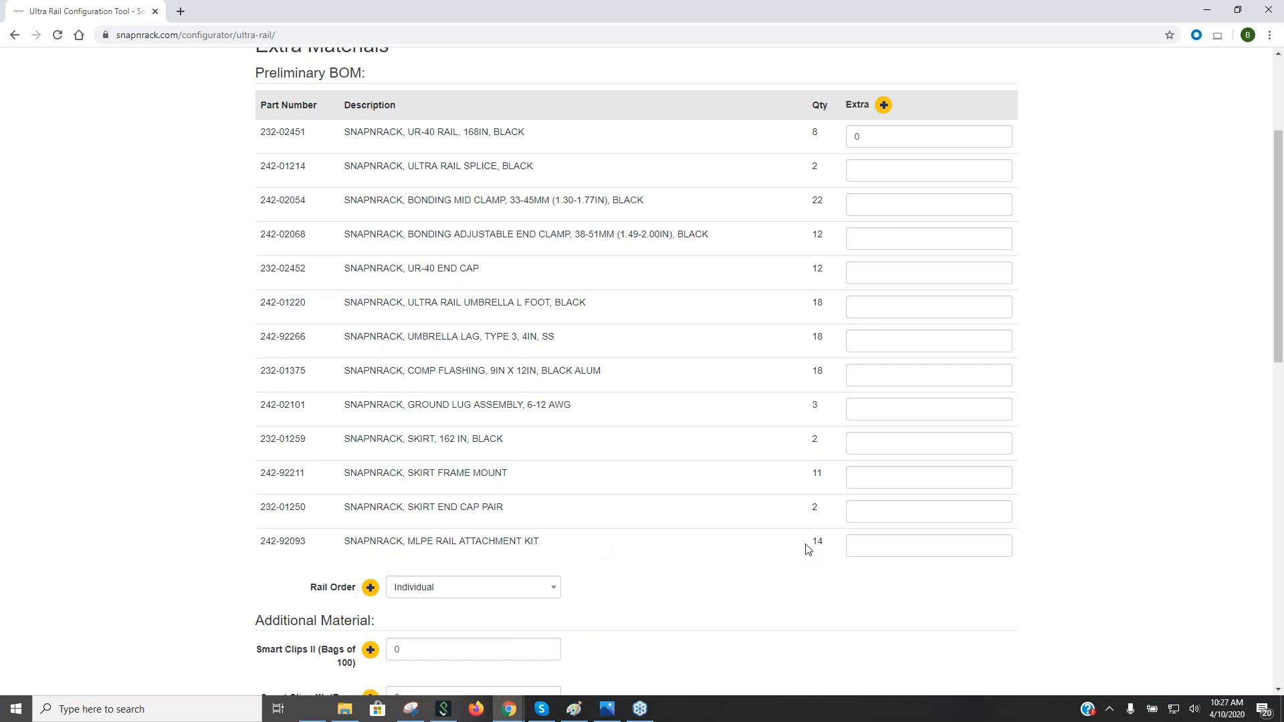
# Step: Examine the MLPE rail attachment kit entry in the preliminary BOM and look over the additional material options
pyautogui.moveTo(808, 548); pyautogui.dragTo(828, 545)
pyautogui.moveTo(344, 542); pyautogui.dragTo(556, 544)
pyautogui.scroll(-4, 576, 530)
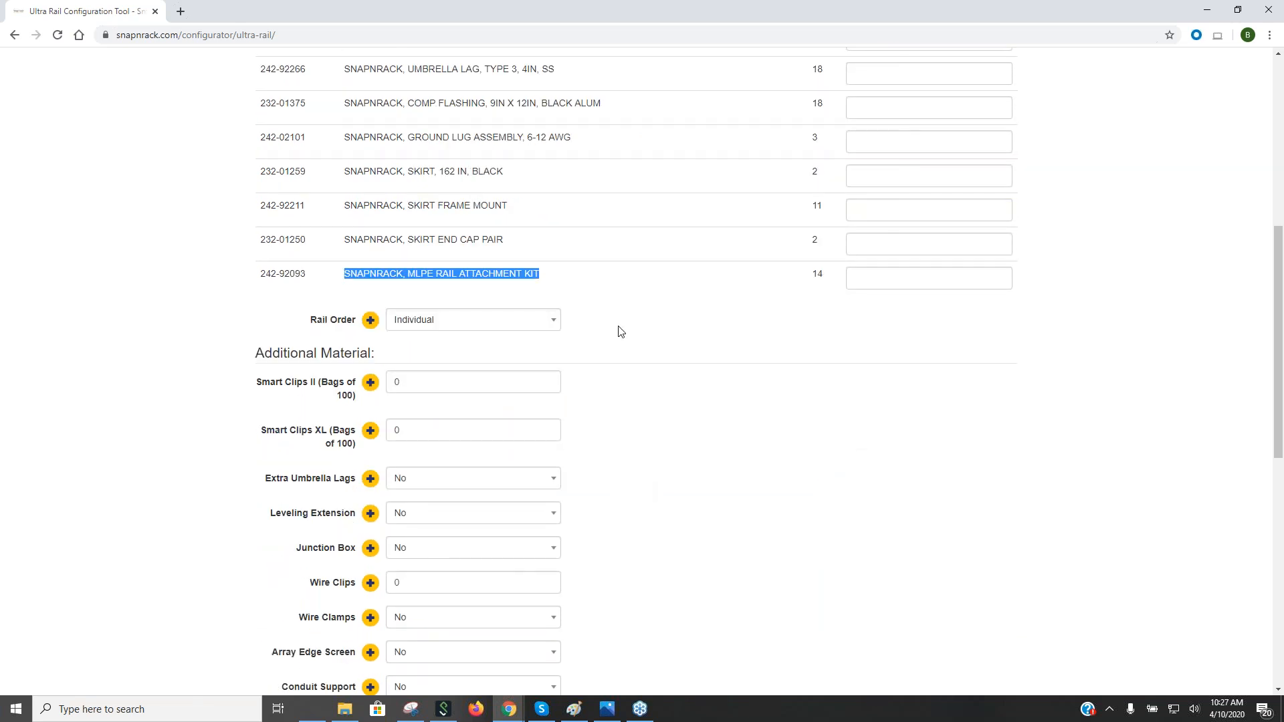
pyautogui.scroll(4, 729, 316)
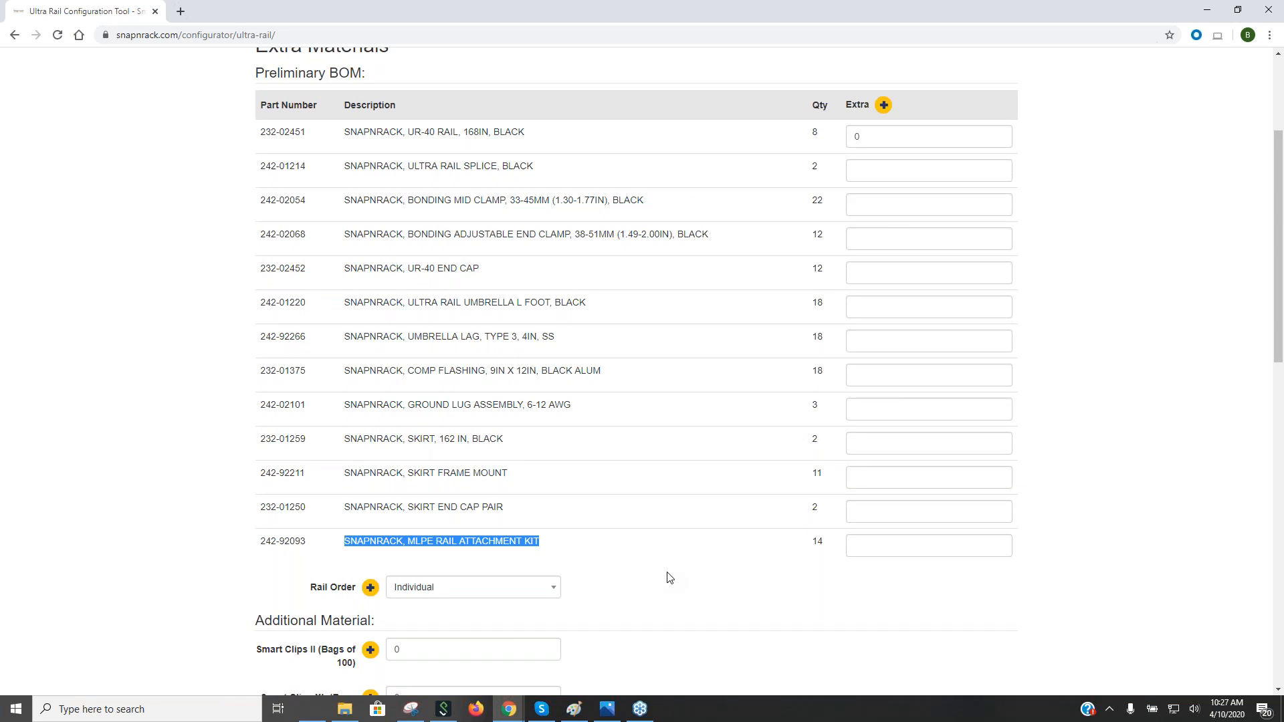
pyautogui.scroll(-5, 639, 560)
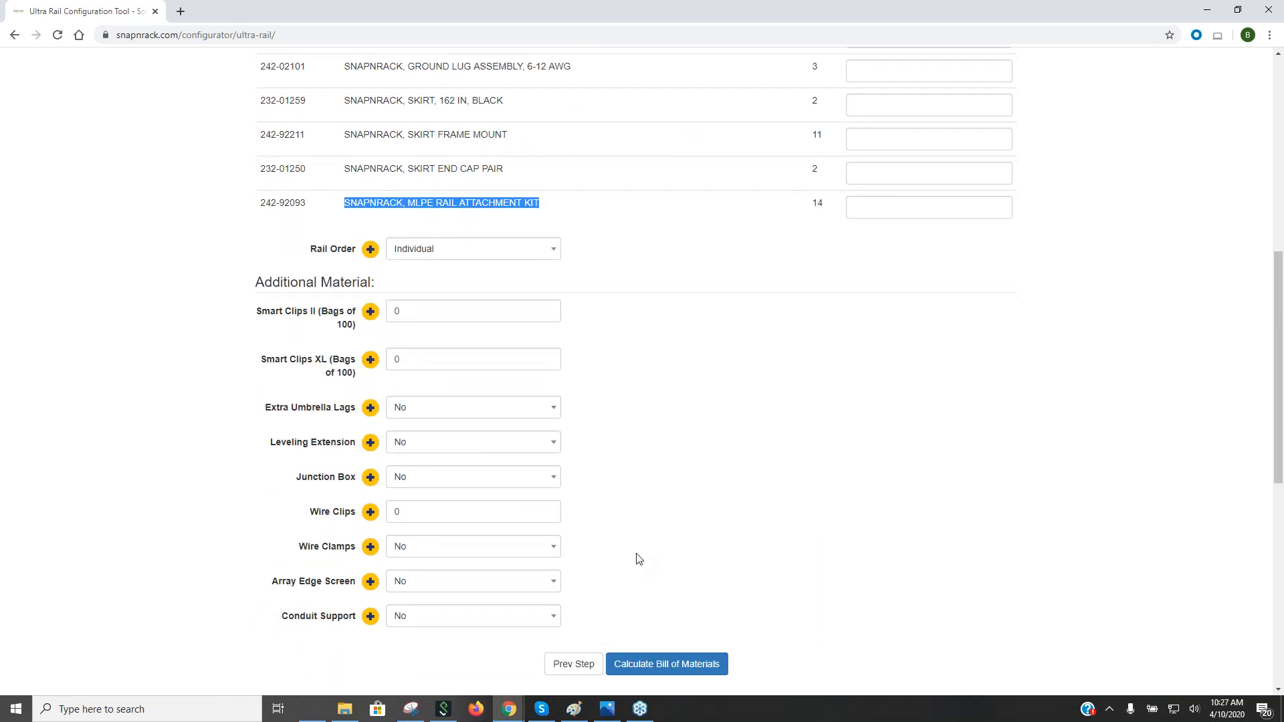
pyautogui.scroll(-1, 635, 556)
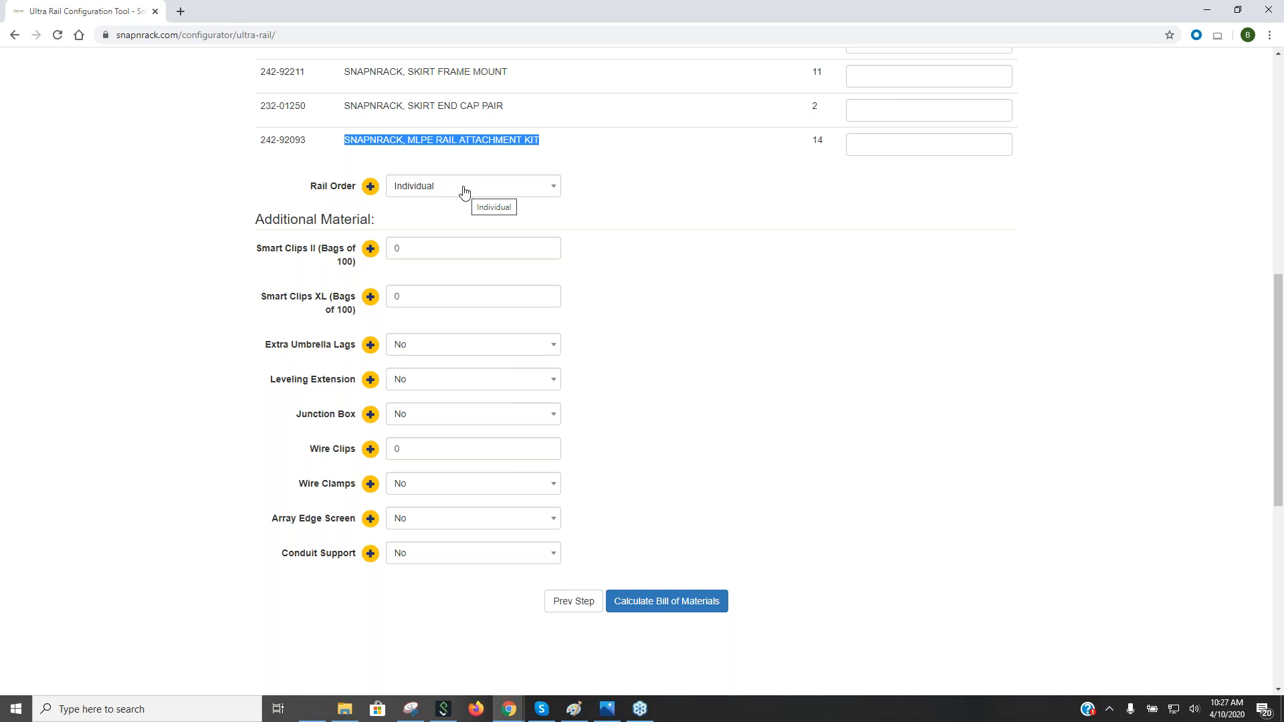
# Step: View the available rail order options and check the rail entry in the preliminary BOM
pyautogui.click(464, 192)
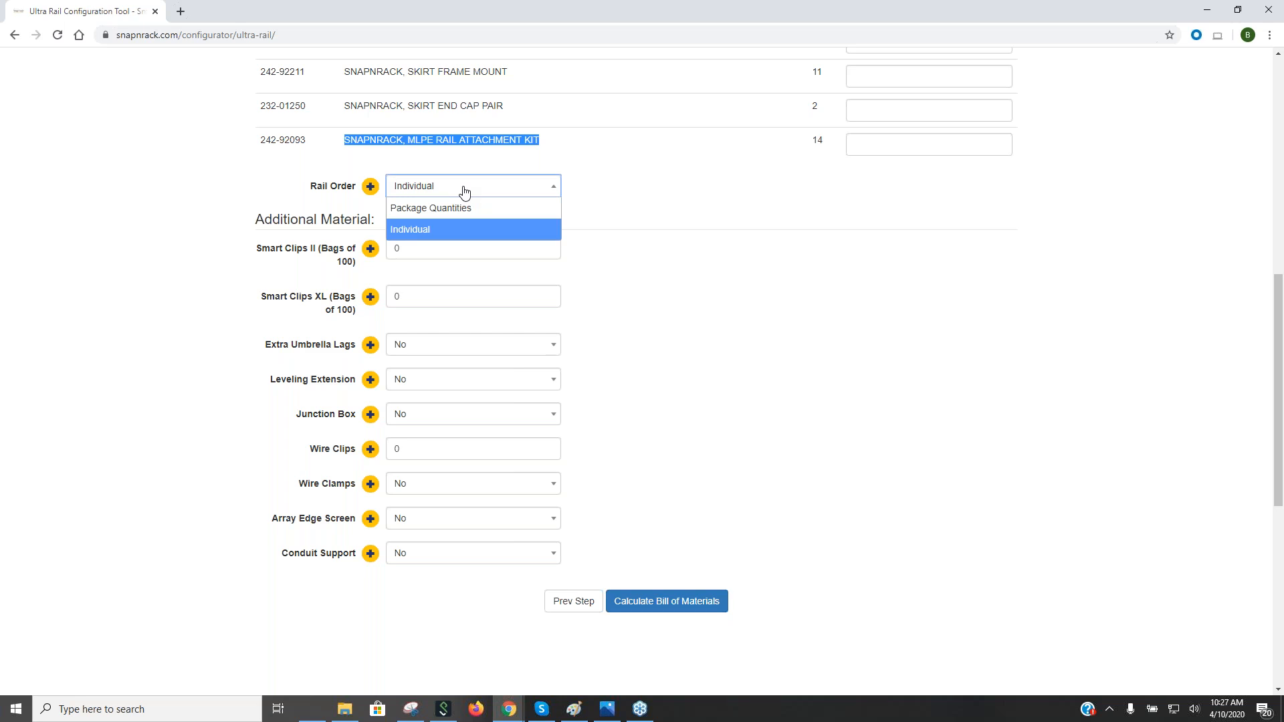
pyautogui.click(464, 192)
pyautogui.scroll(4, 491, 227)
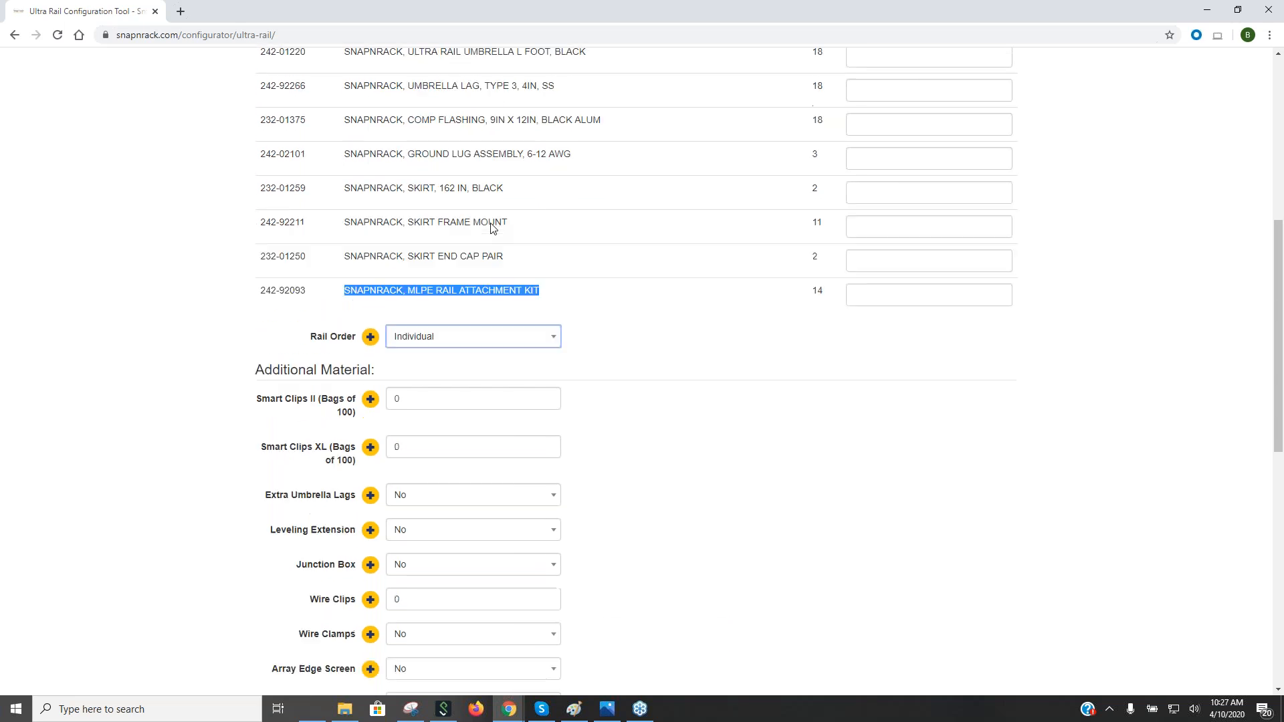
pyautogui.scroll(2, 490, 227)
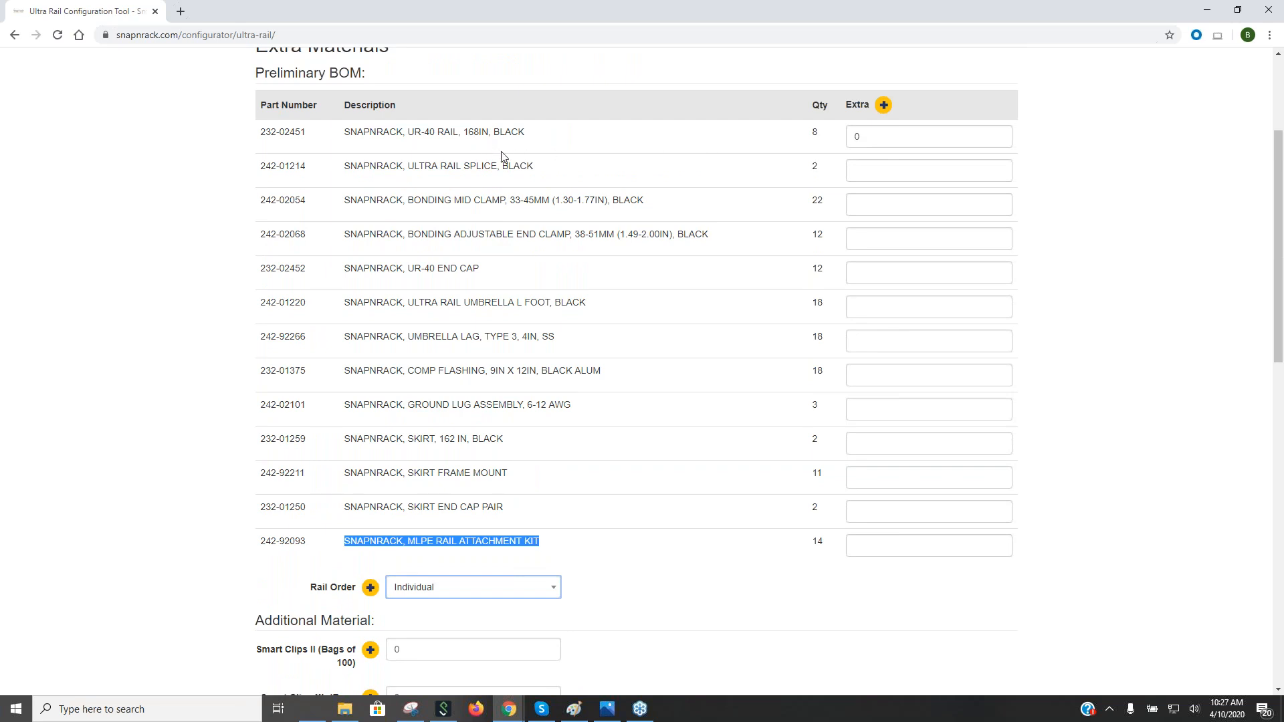
pyautogui.scroll(-5, 553, 232)
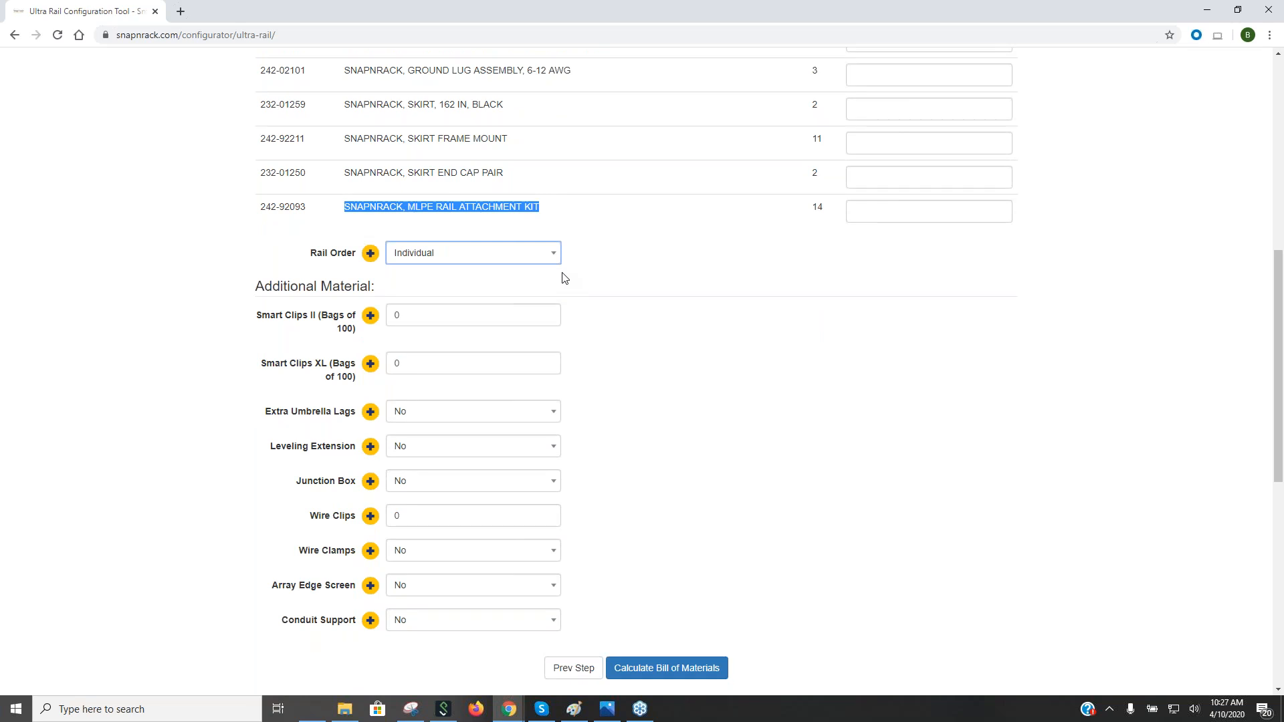
# Step: Switch the rail order to Package Quantities, check the rail entry in the preliminary BOM, and return the order to Individual
pyautogui.click(510, 253)
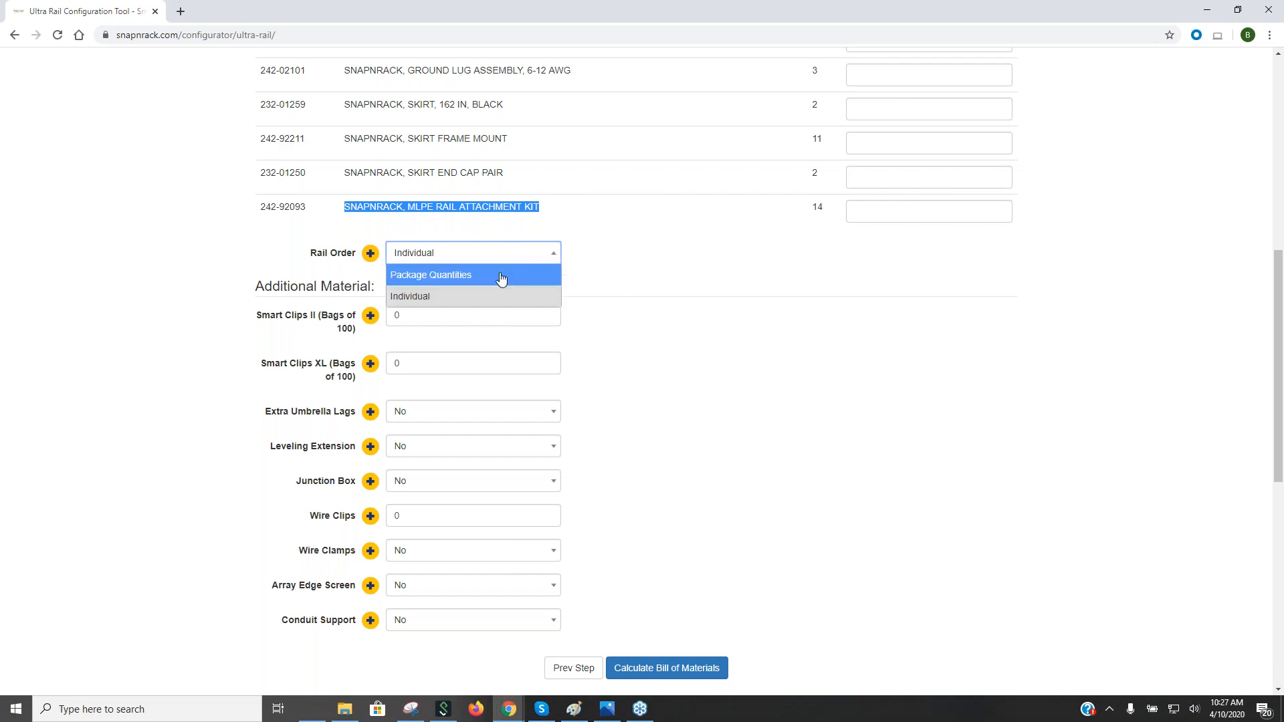
pyautogui.click(488, 276)
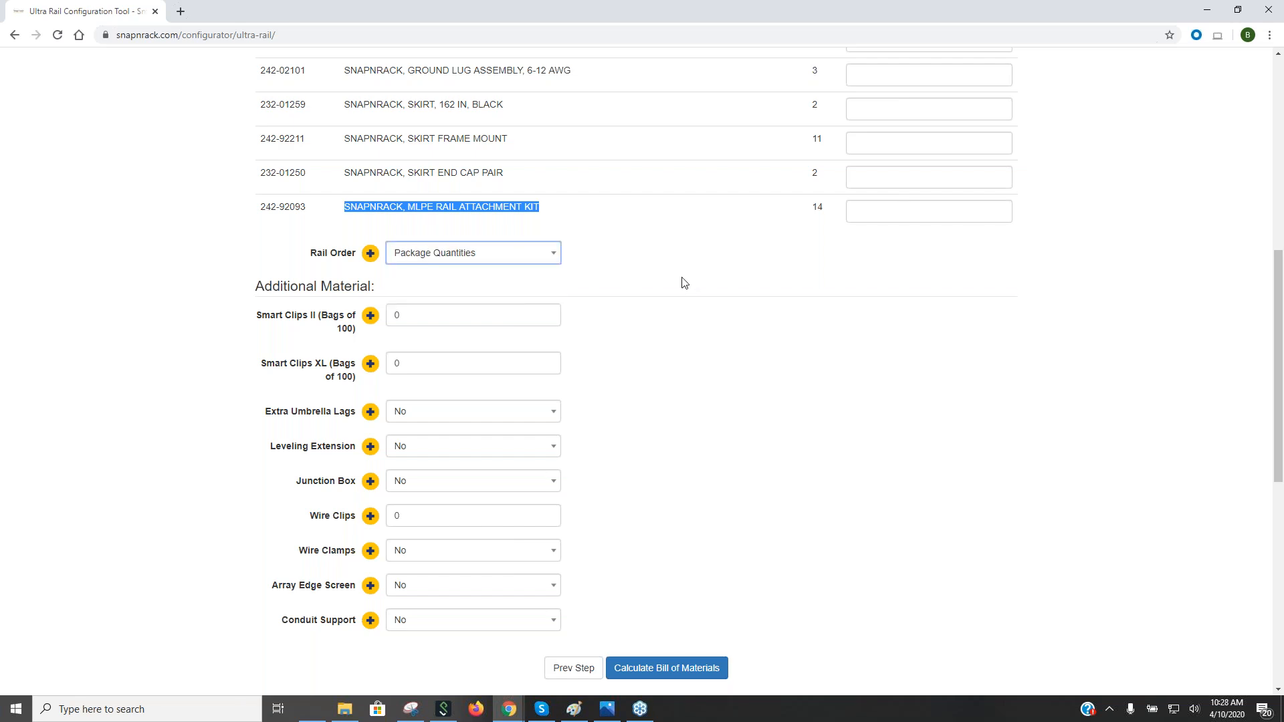
pyautogui.scroll(7, 683, 283)
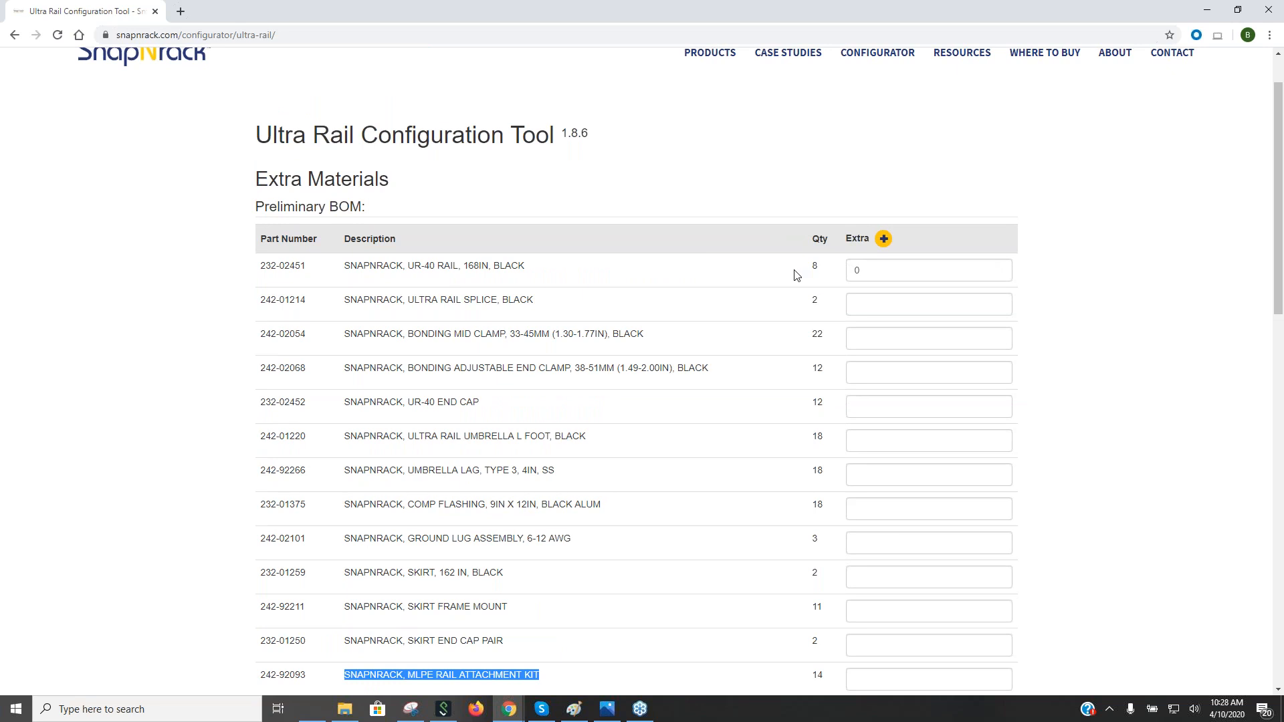
pyautogui.scroll(-7, 683, 430)
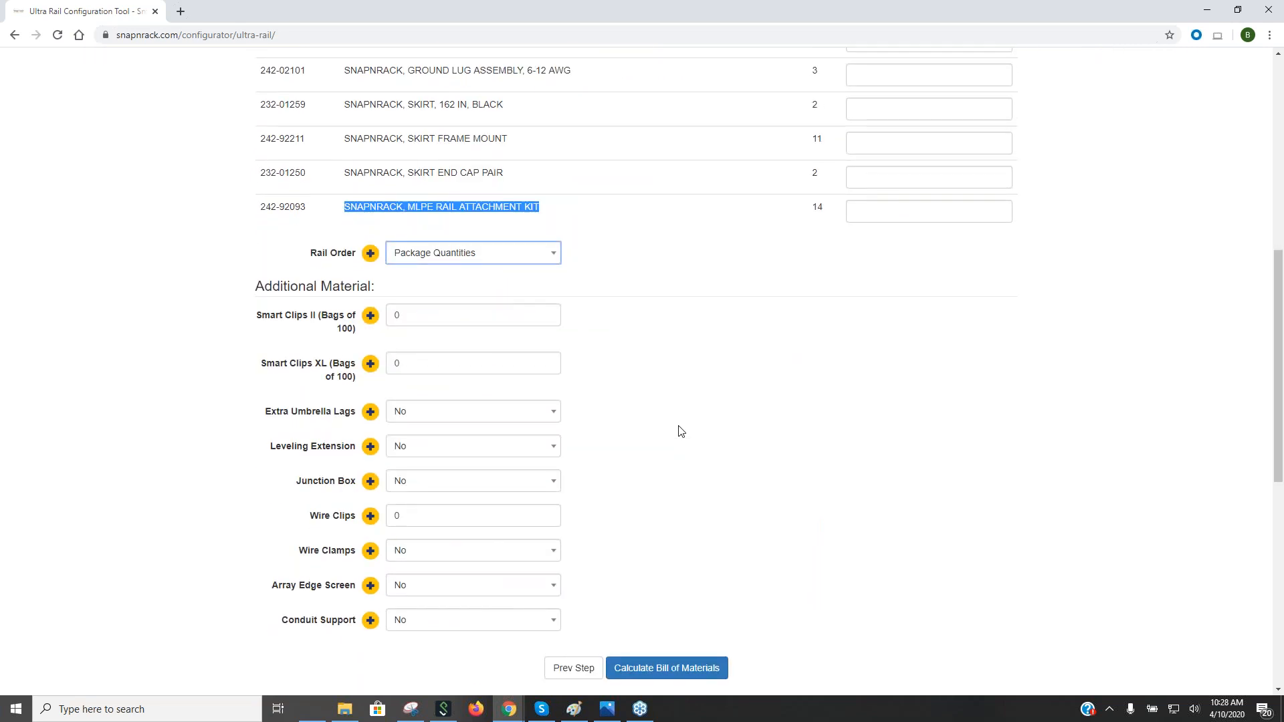
pyautogui.click(538, 255)
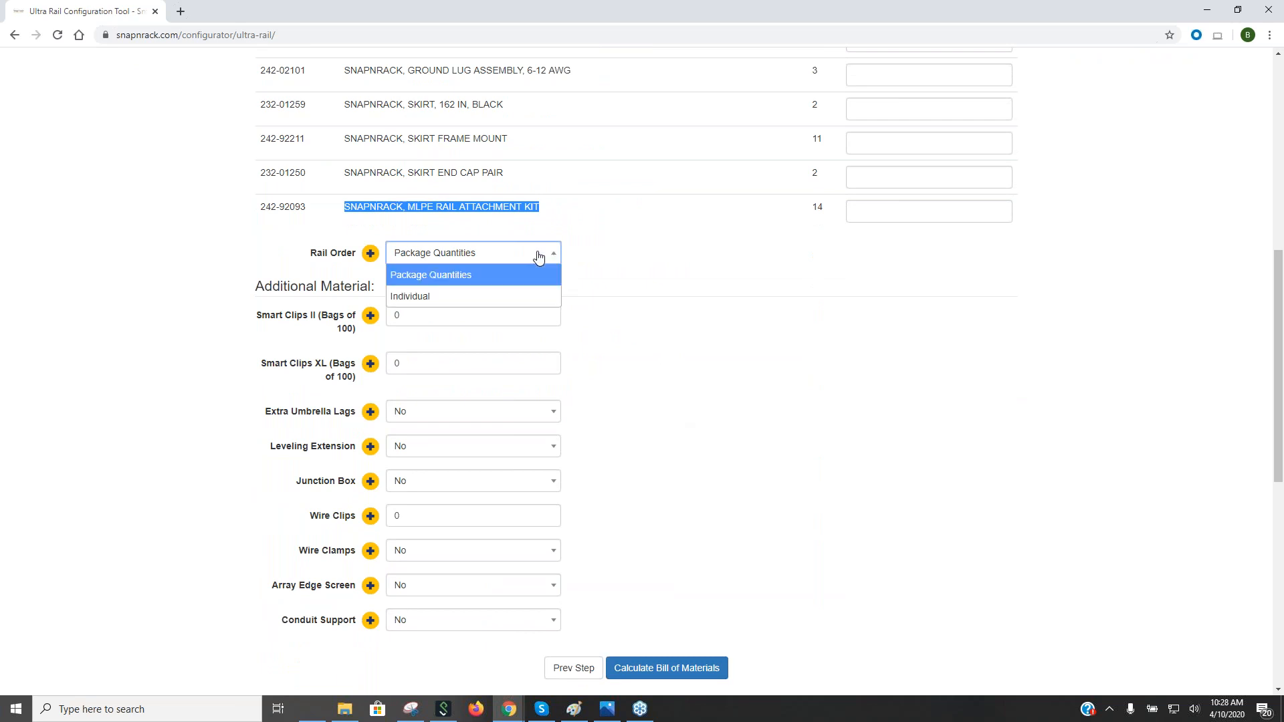
pyautogui.click(507, 294)
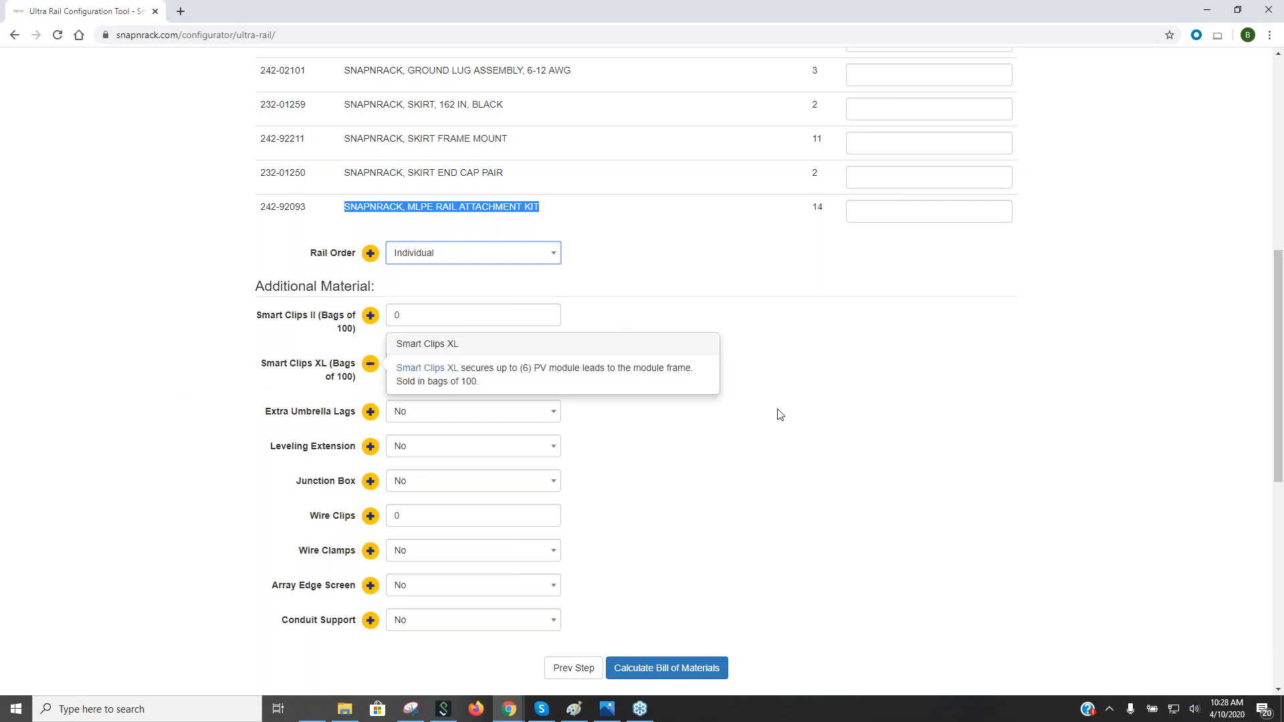
# Step: Read the Smart Clips XL and Smart Clips II descriptions in the additional material section
pyautogui.scroll(-2, 1073, 475)
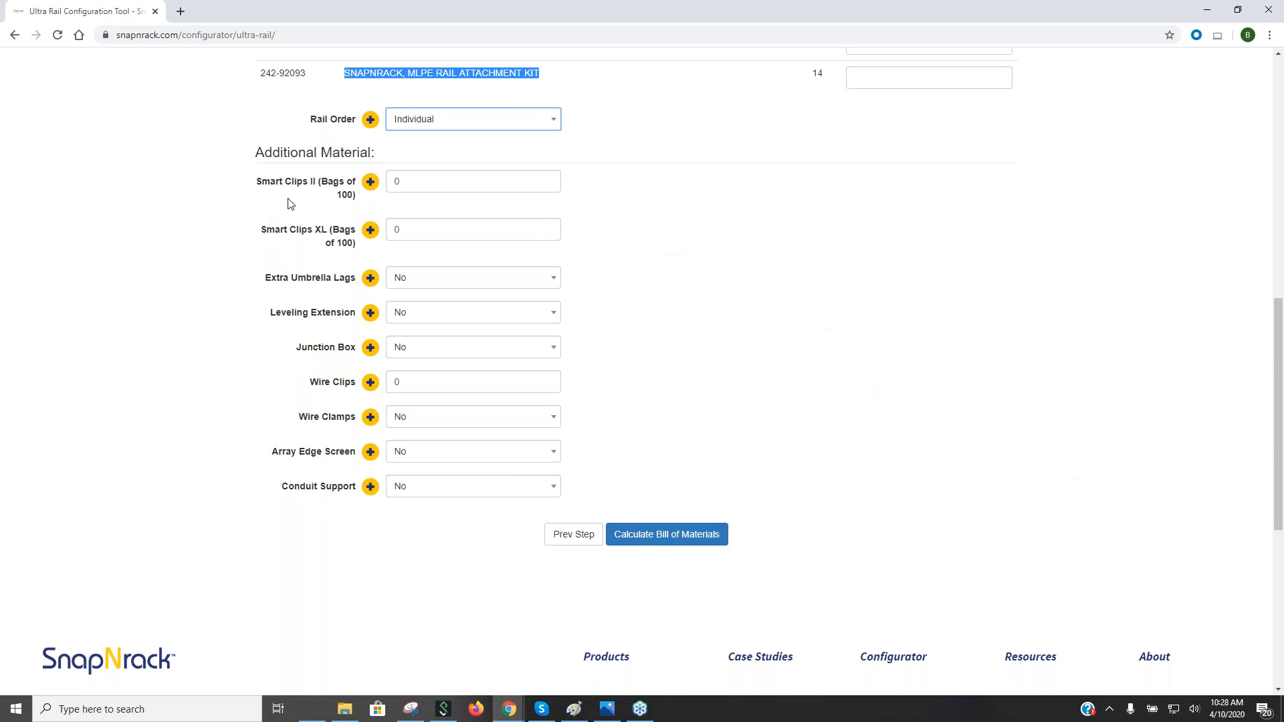
pyautogui.moveTo(369, 183)
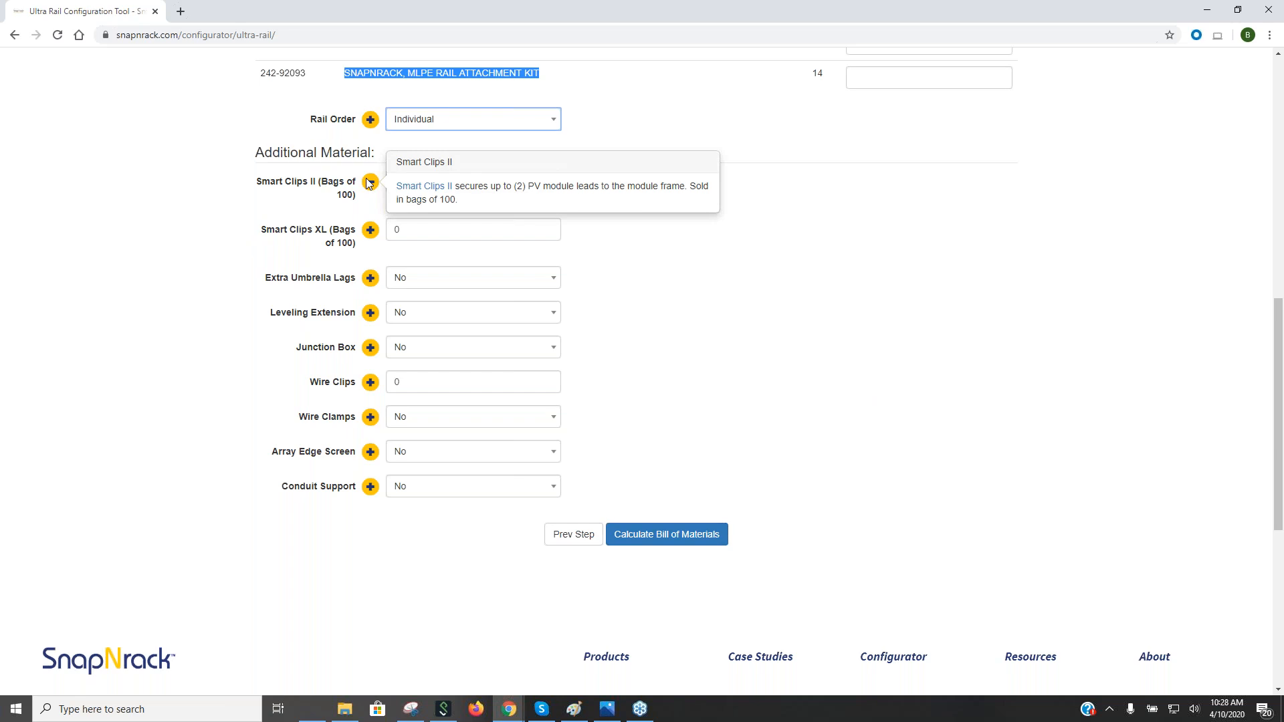
pyautogui.click(369, 183)
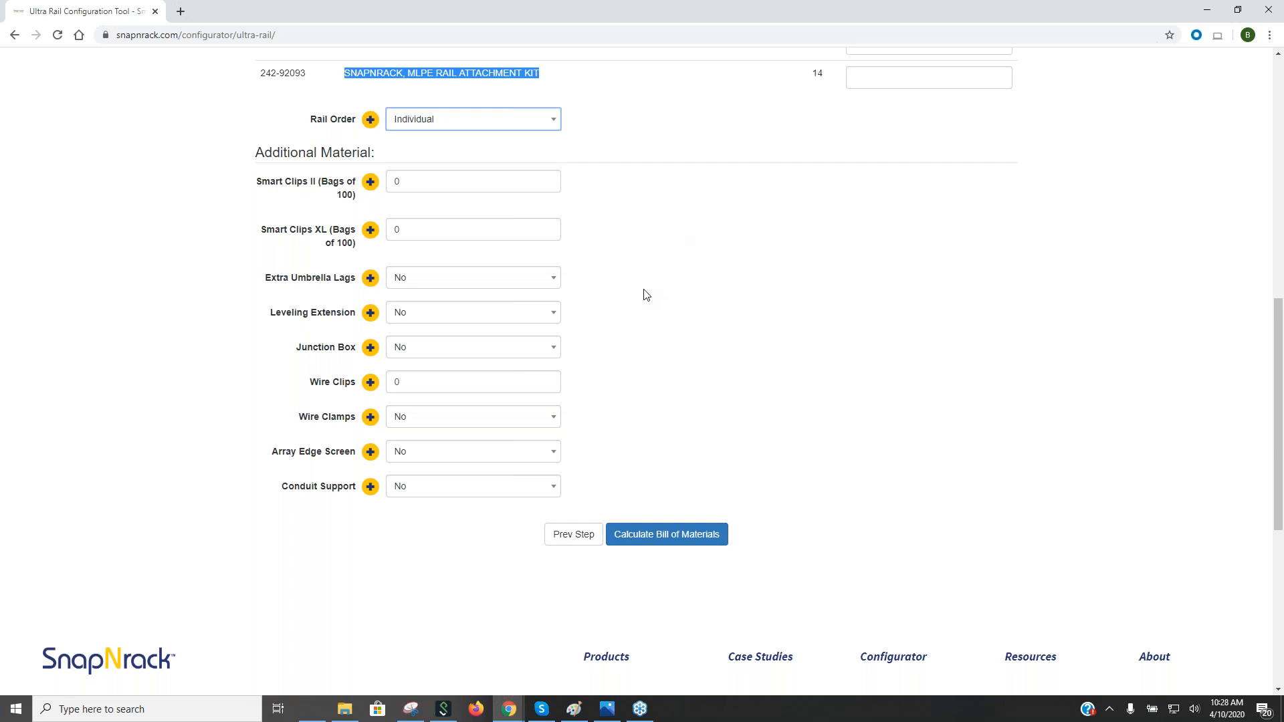
# Step: Examine the umbrella lag entry in the preliminary BOM and read the descriptions for extra umbrella lags and the leveling extension
pyautogui.scroll(6, 646, 295)
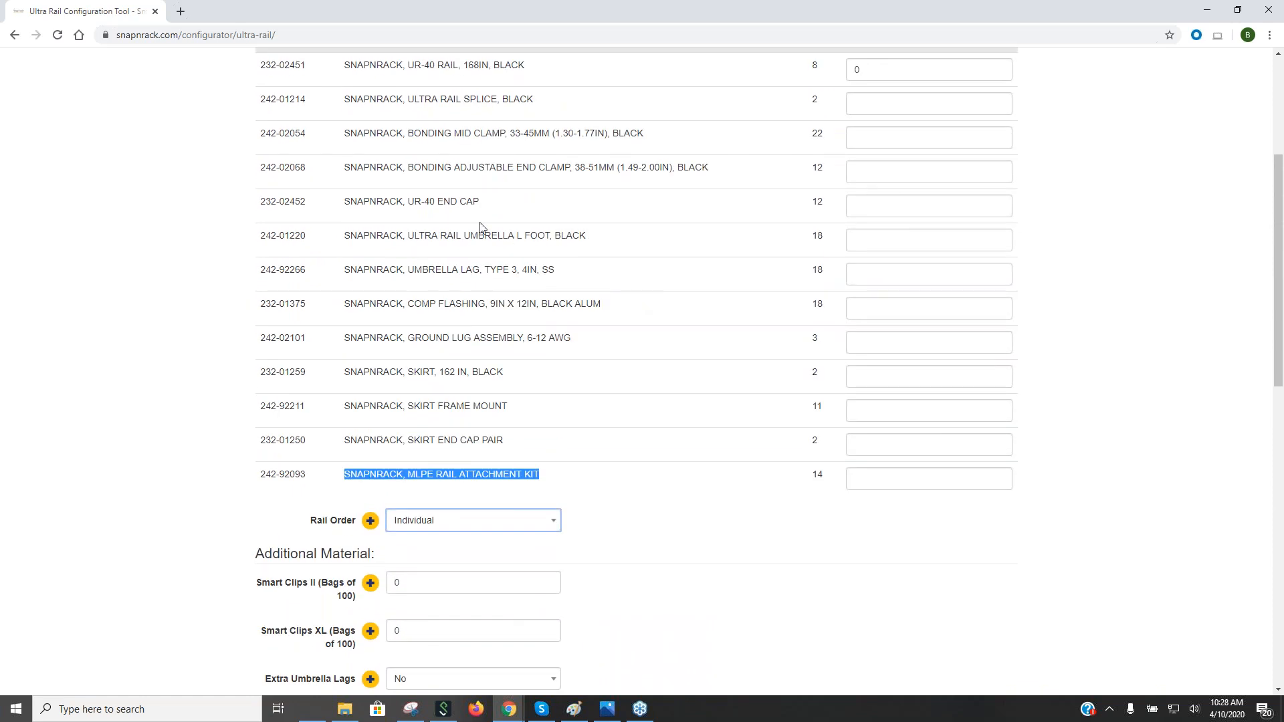
pyautogui.scroll(1, 469, 224)
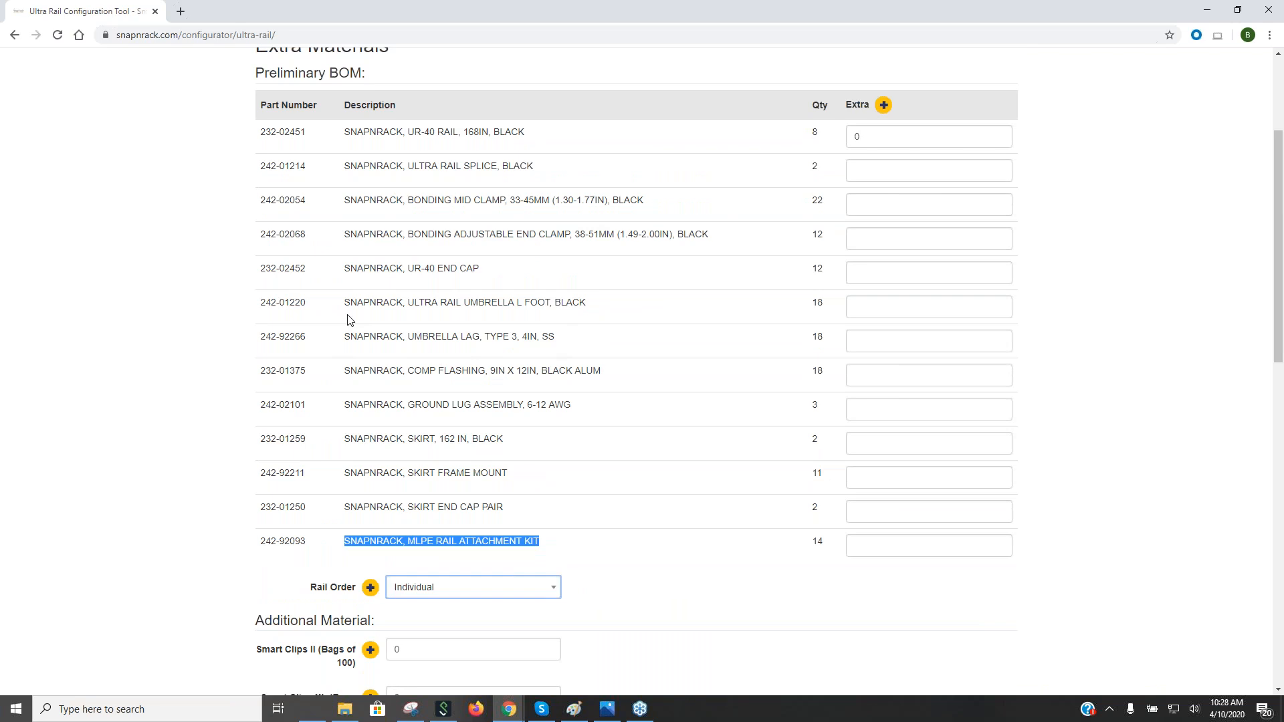
pyautogui.scroll(-7, 536, 321)
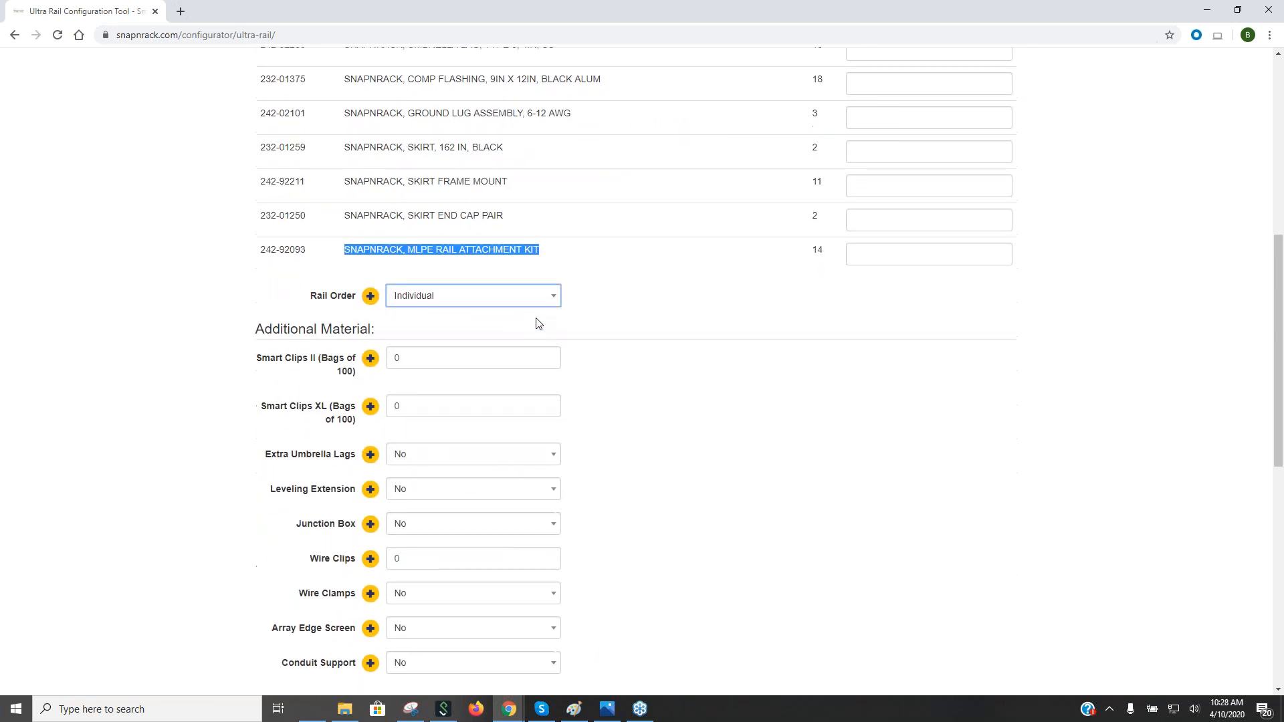
pyautogui.click(370, 278)
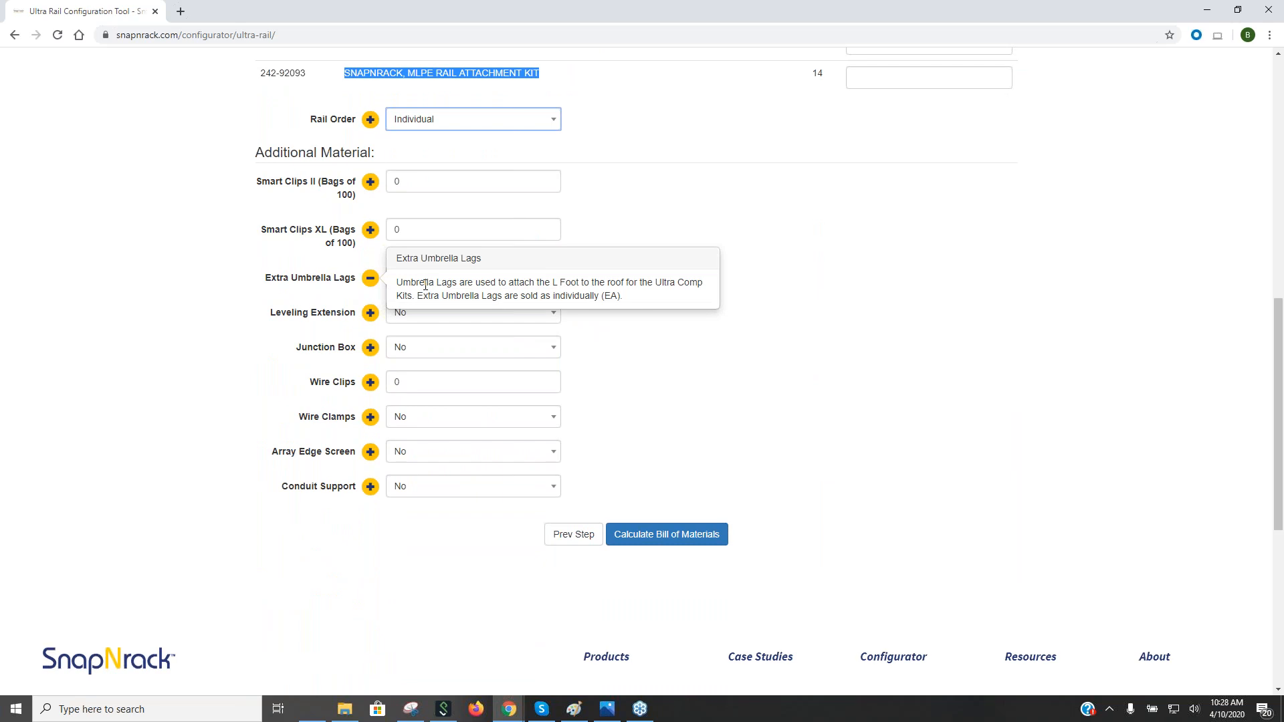
pyautogui.click(748, 315)
pyautogui.scroll(6, 823, 308)
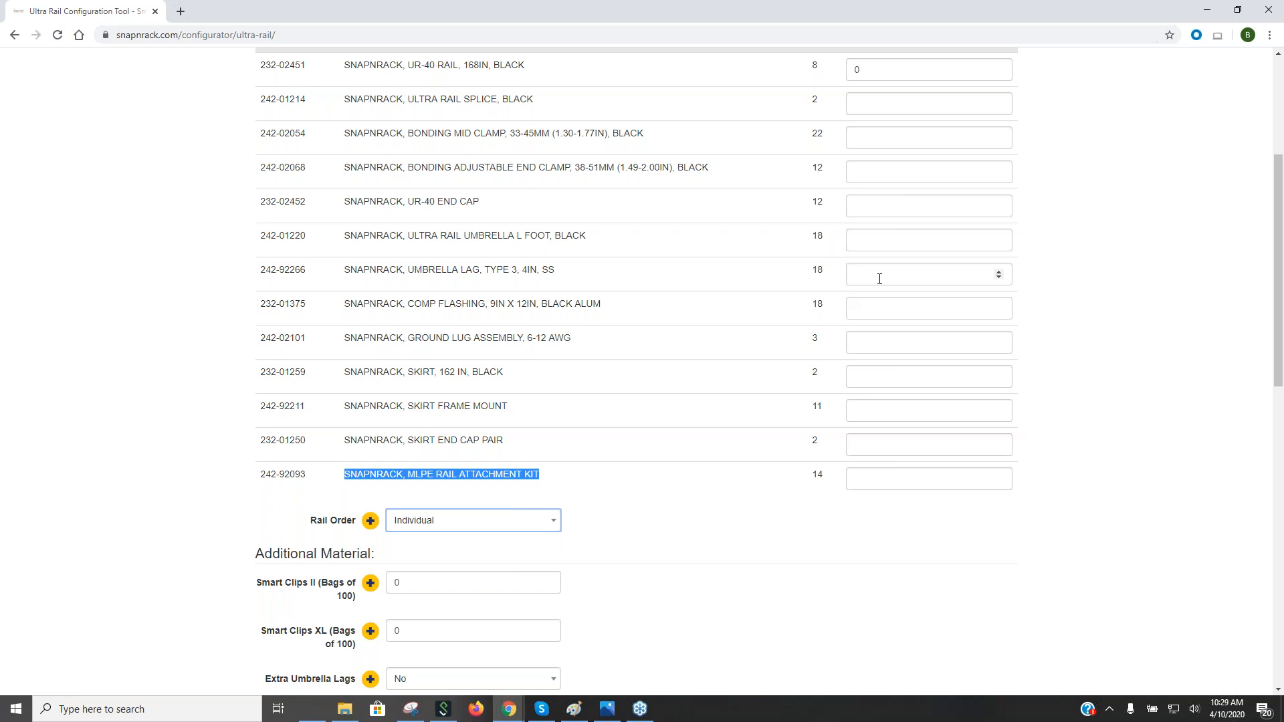
pyautogui.scroll(-6, 776, 326)
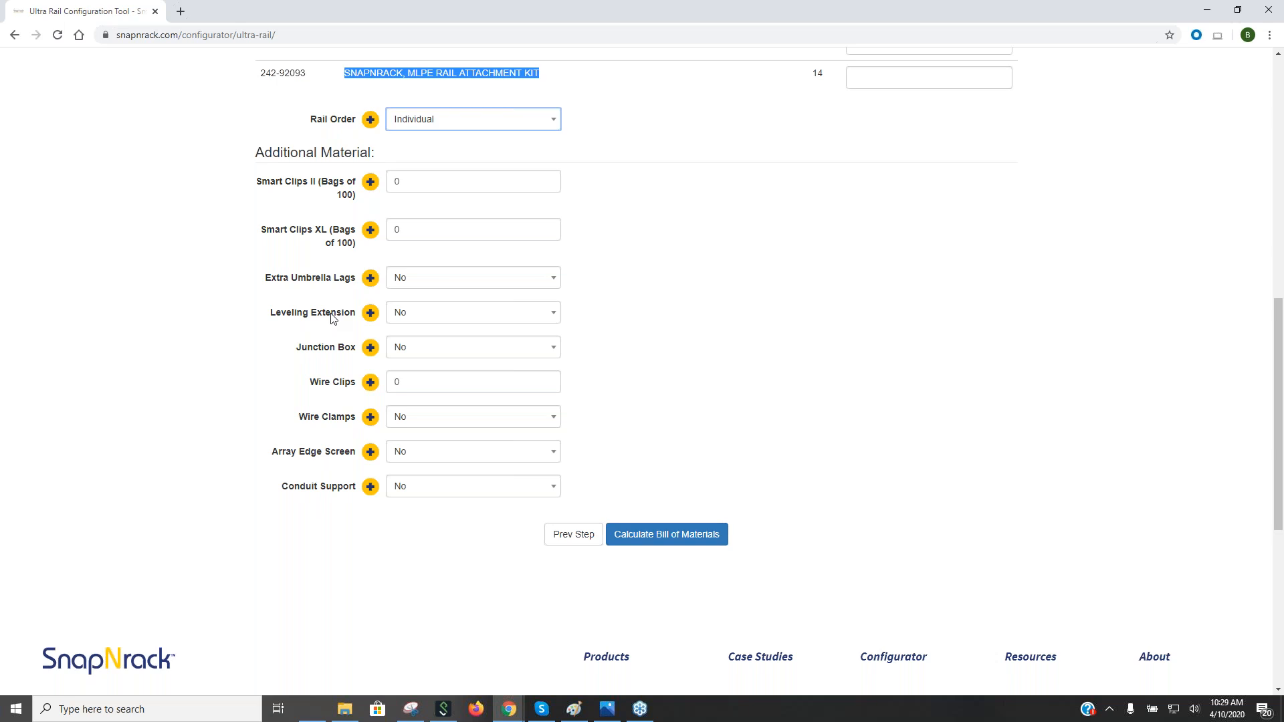
pyautogui.click(371, 314)
# Step: Add Junction Box R to the additional material with a quantity of 1
pyautogui.click(556, 353)
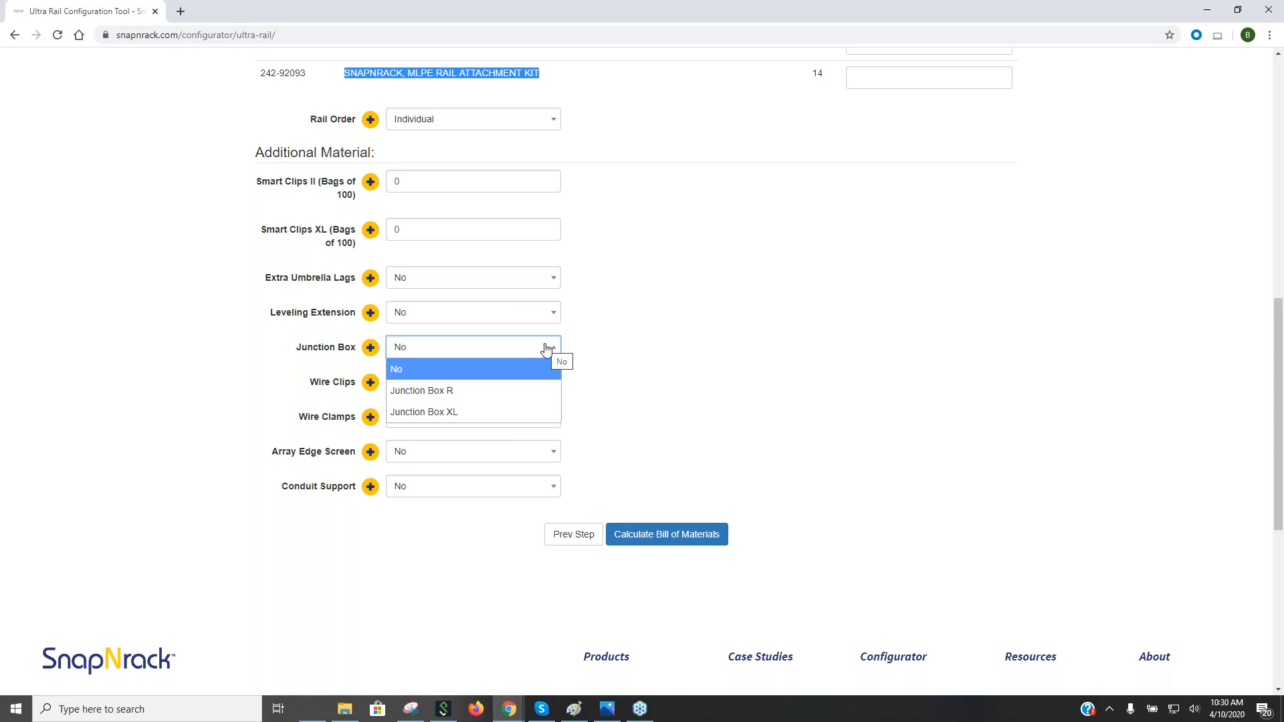
pyautogui.click(372, 351)
pyautogui.click(442, 393)
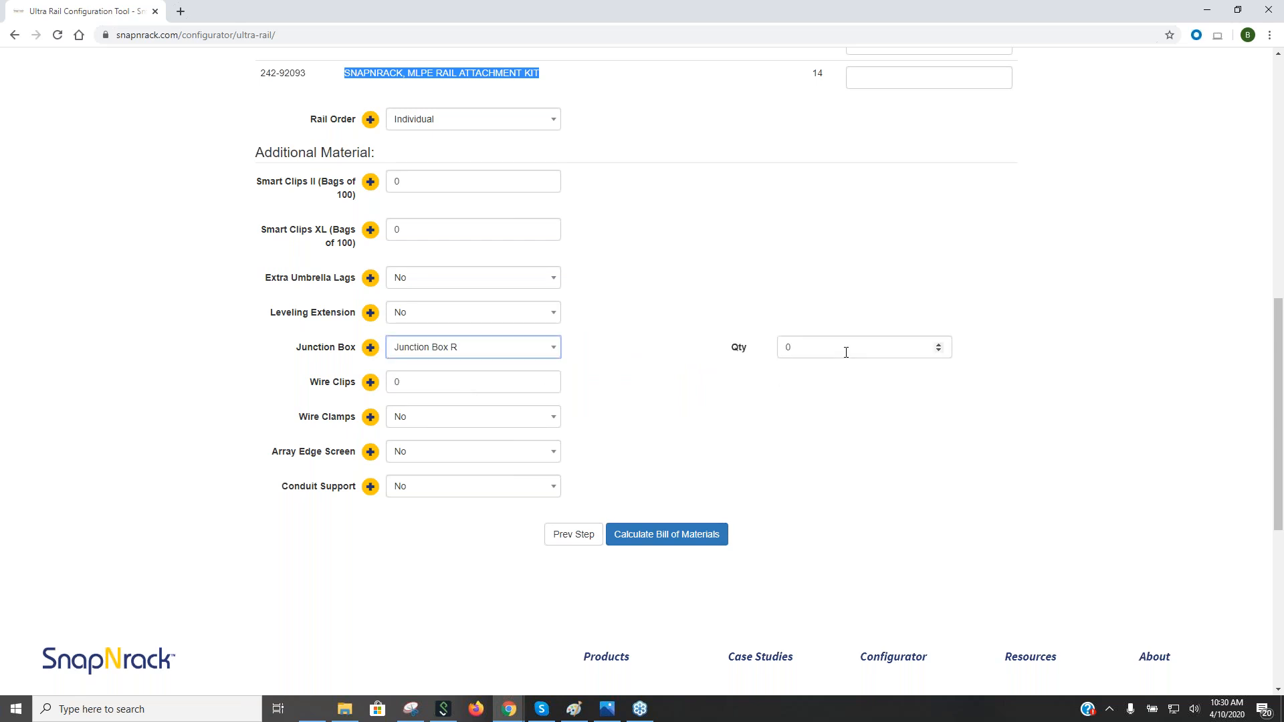
pyautogui.click(939, 345)
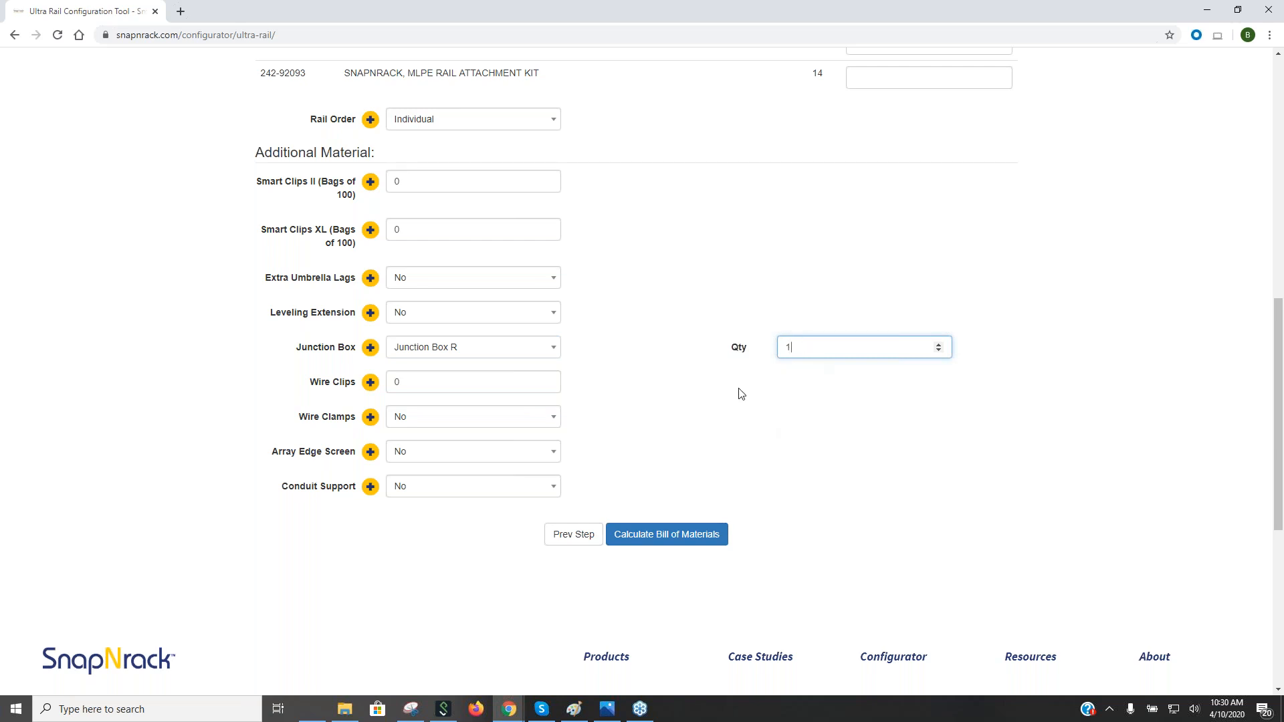
# Step: Read the descriptions for wire clips and wire clamps
pyautogui.click(435, 382)
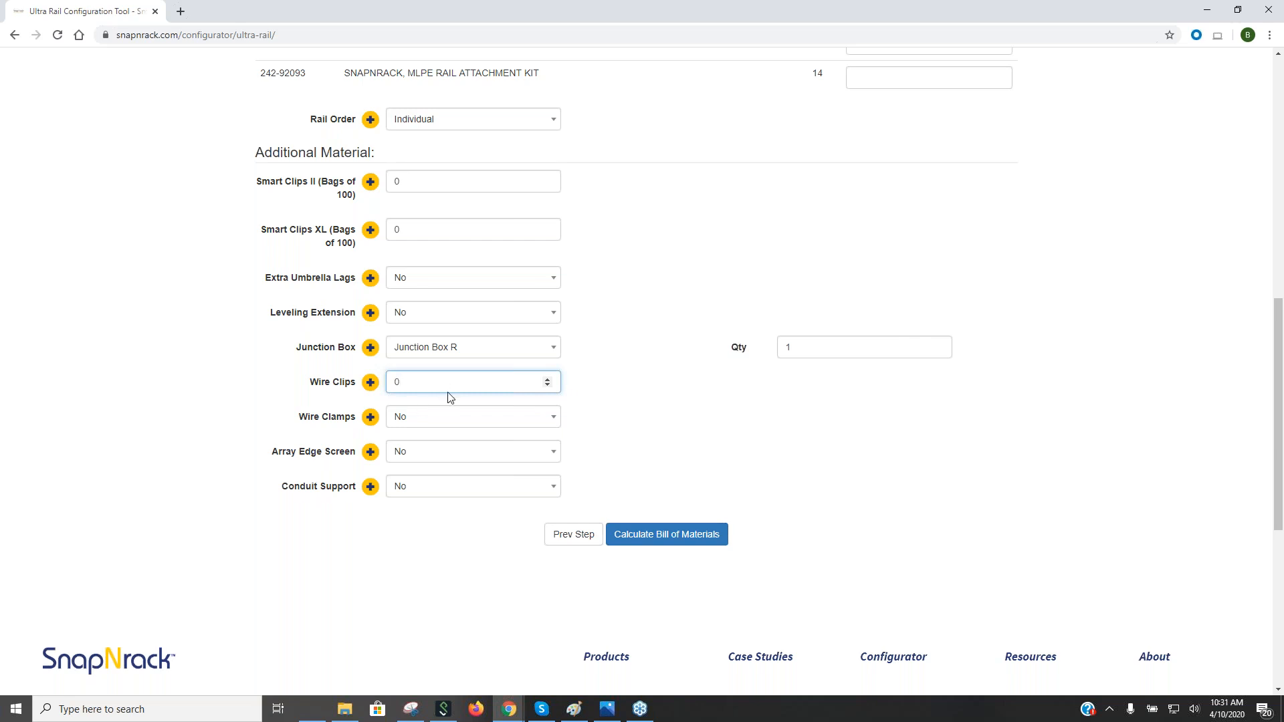
pyautogui.click(369, 388)
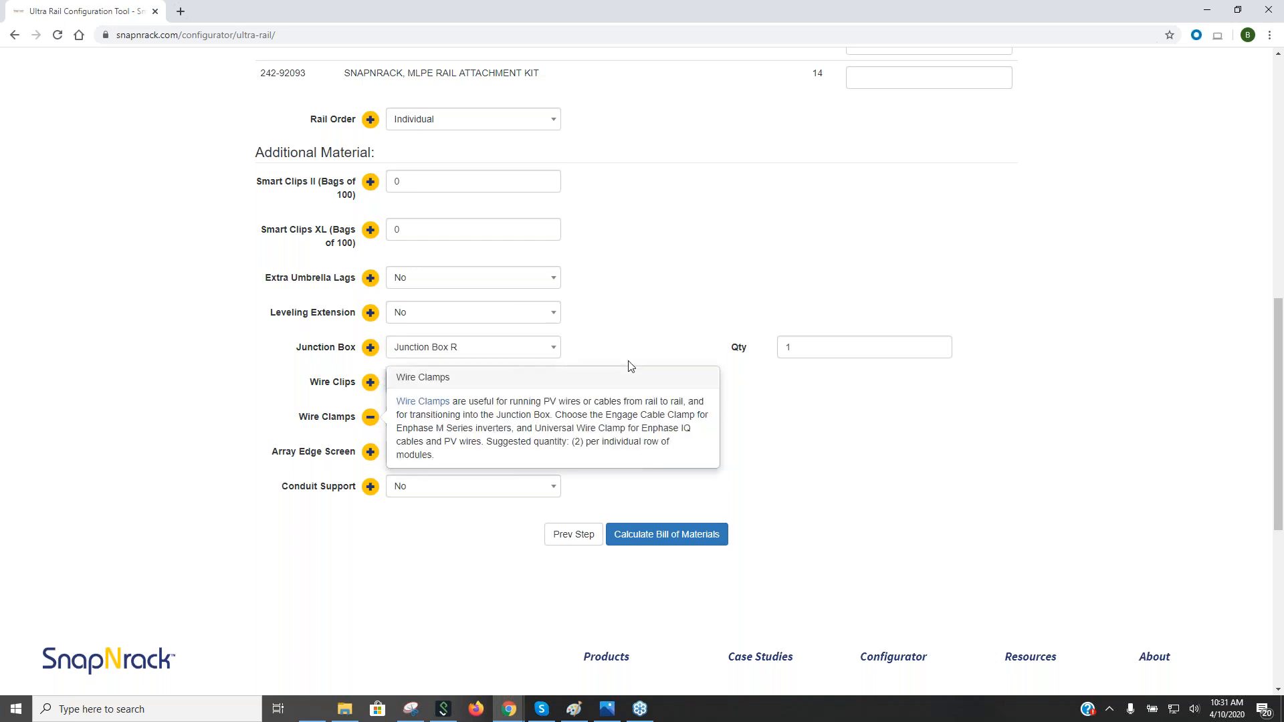
# Step: Change the Junction Box R quantity to 20 and restore it to 1
pyautogui.doubleClick(844, 345)
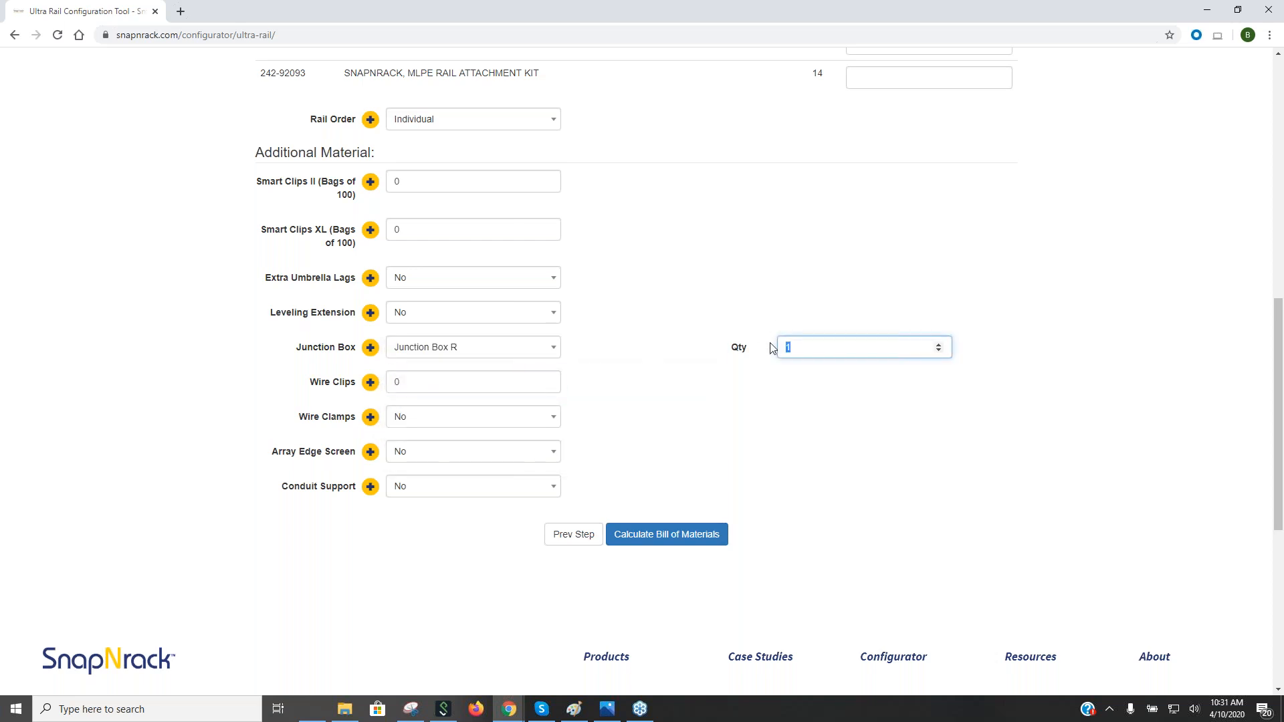
pyautogui.write('20')
pyautogui.click(756, 388)
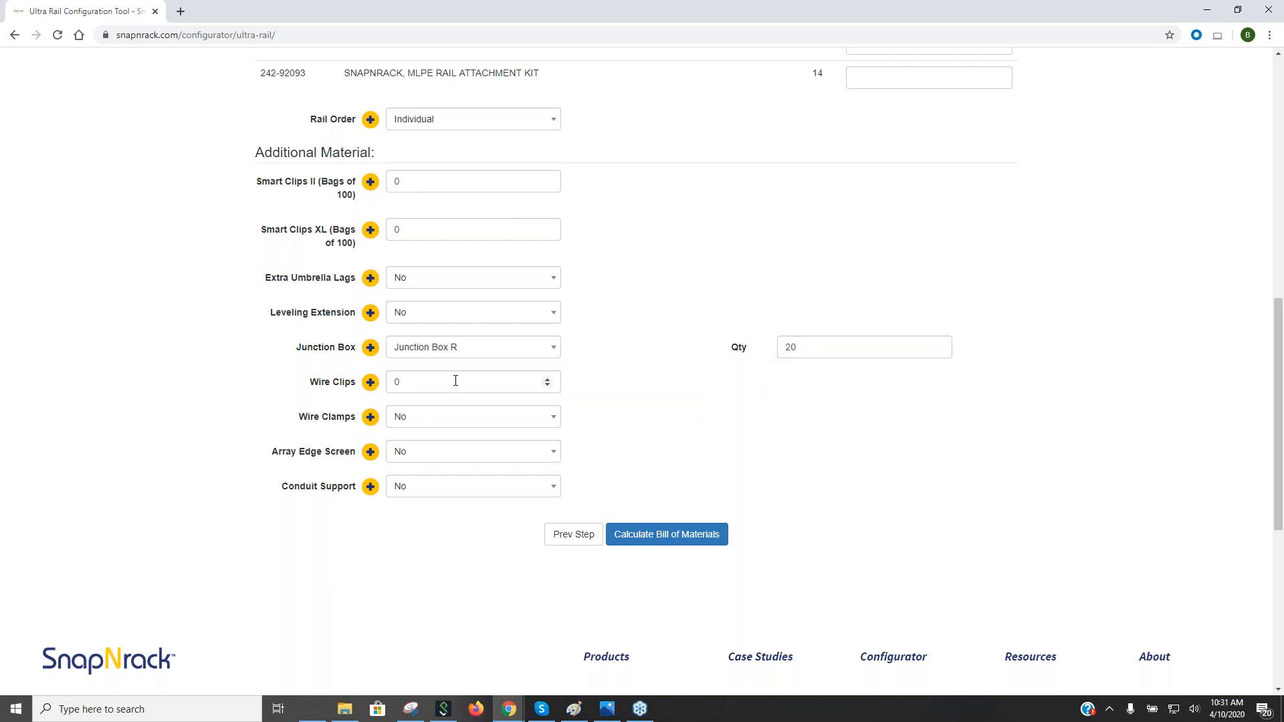
pyautogui.doubleClick(796, 347)
pyautogui.write('1')
# Step: Consult the wire clips description and set the number of wire clips to 20
pyautogui.click(433, 388)
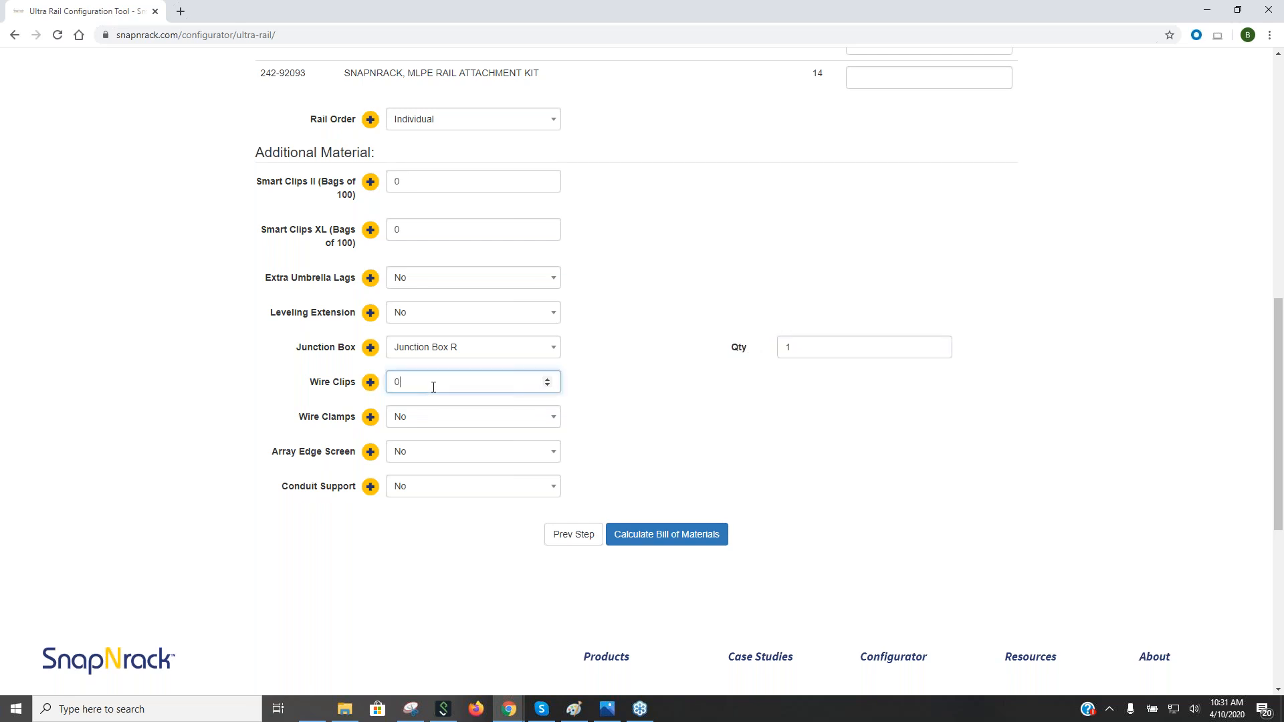
pyautogui.click(367, 386)
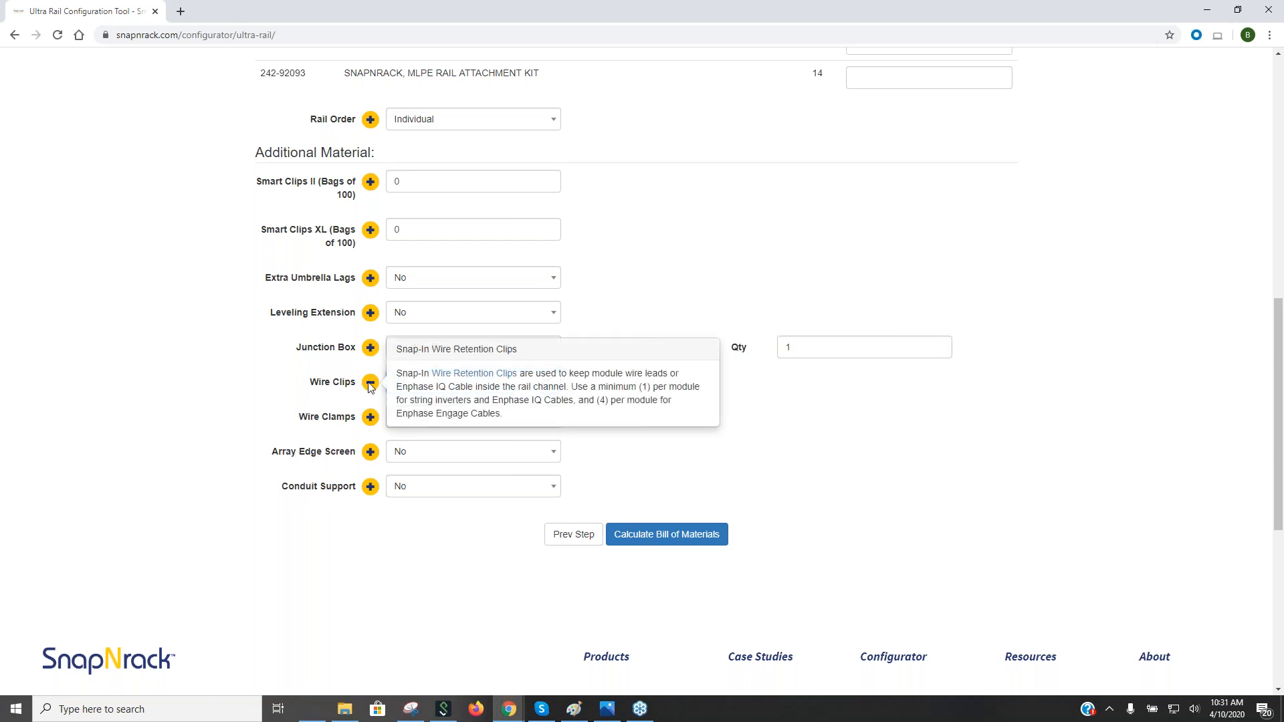
pyautogui.click(723, 435)
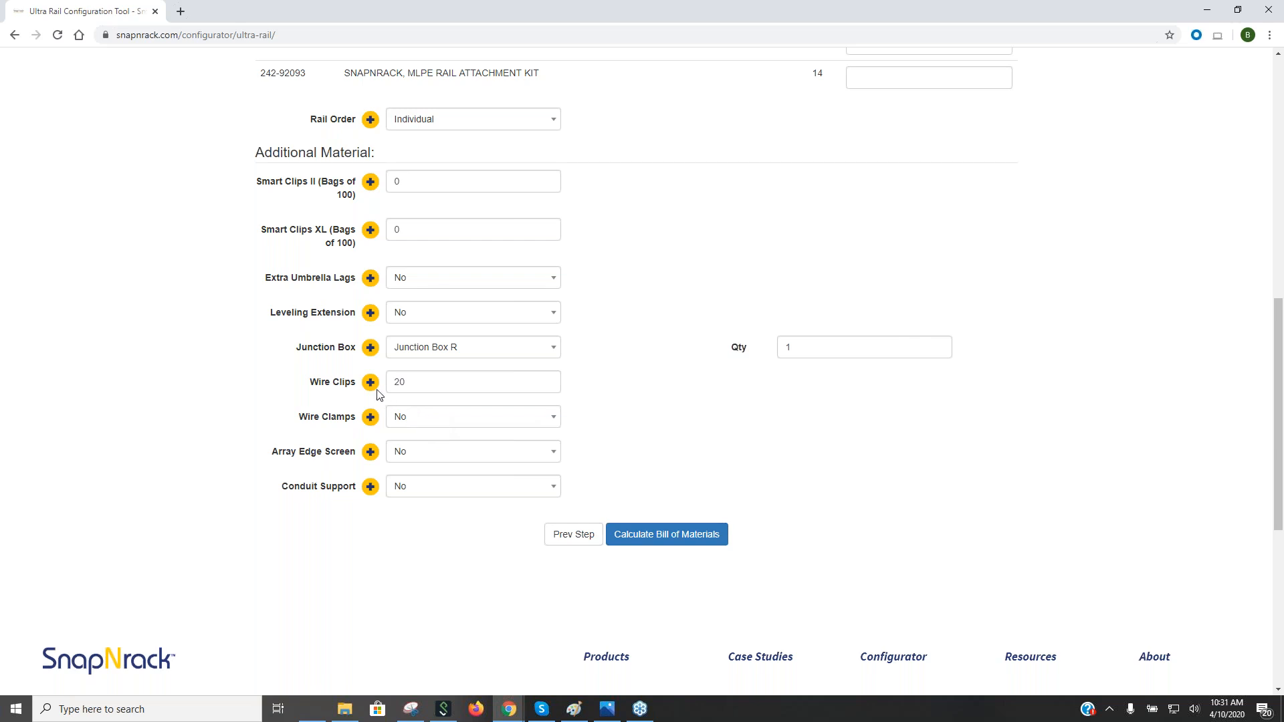
# Step: Read the Array Edge Screen description and close it
pyautogui.moveTo(362, 466)
pyautogui.click(370, 452)
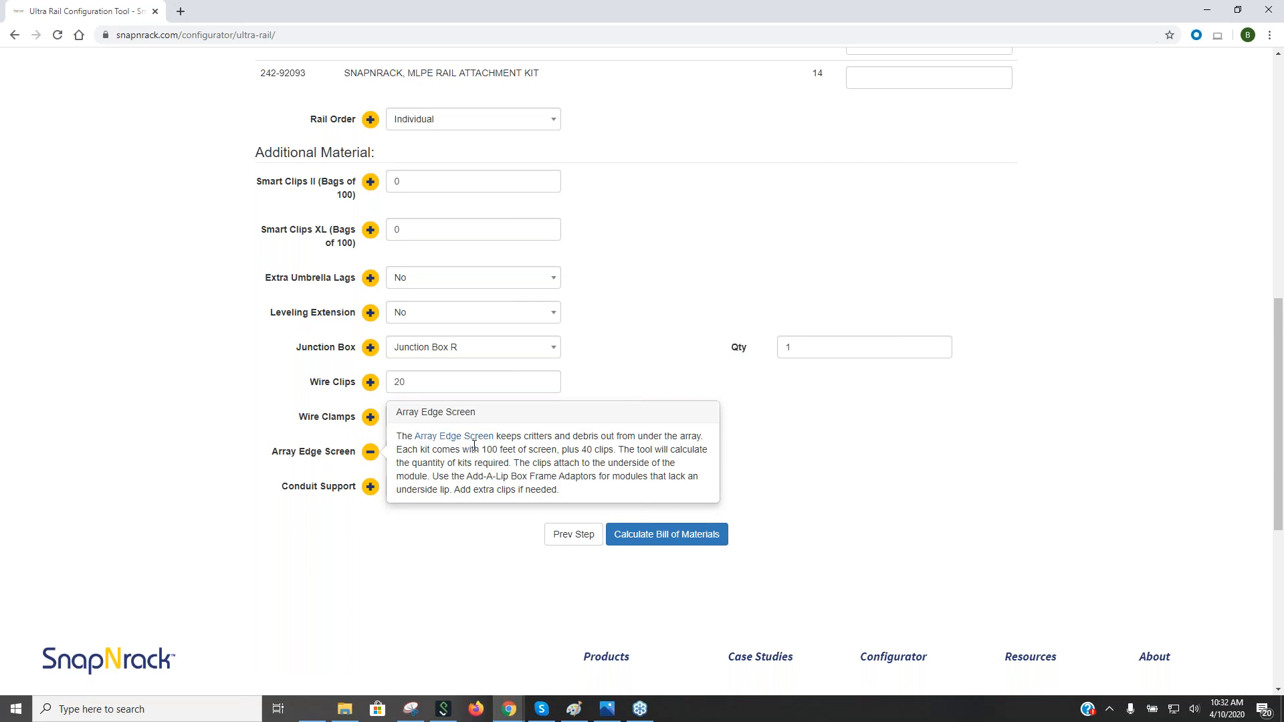
pyautogui.click(828, 413)
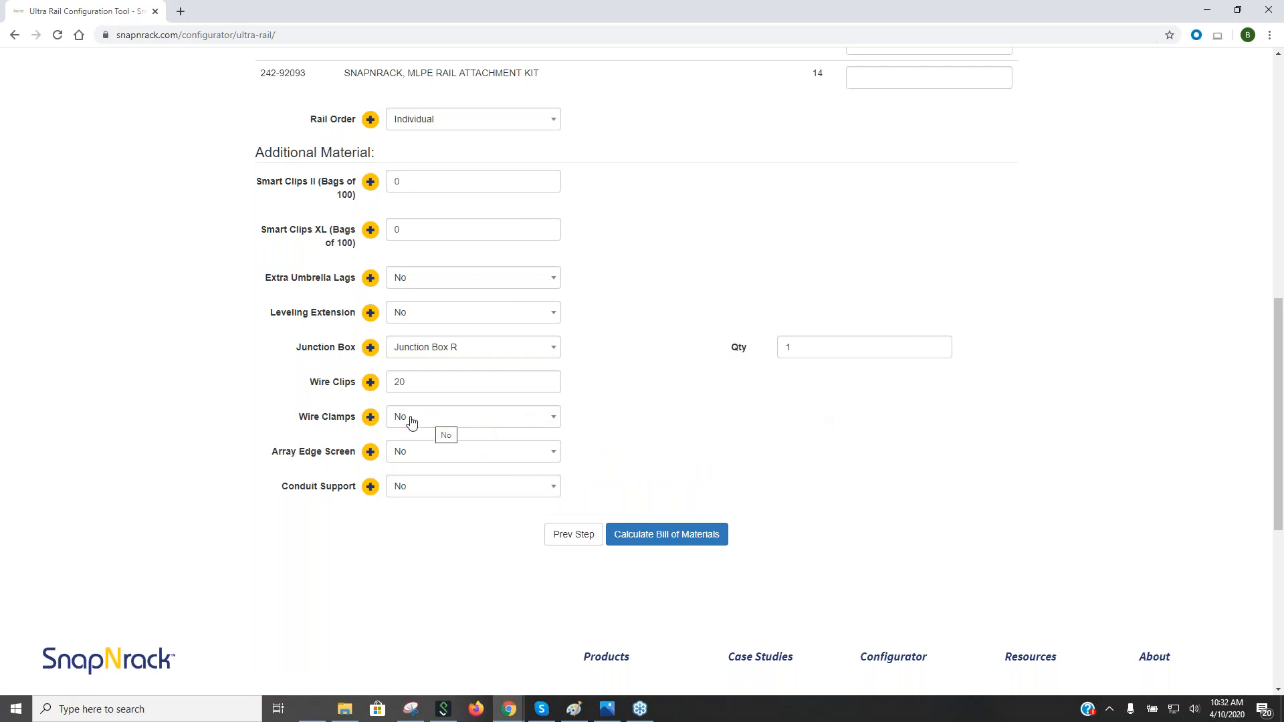
pyautogui.click(370, 417)
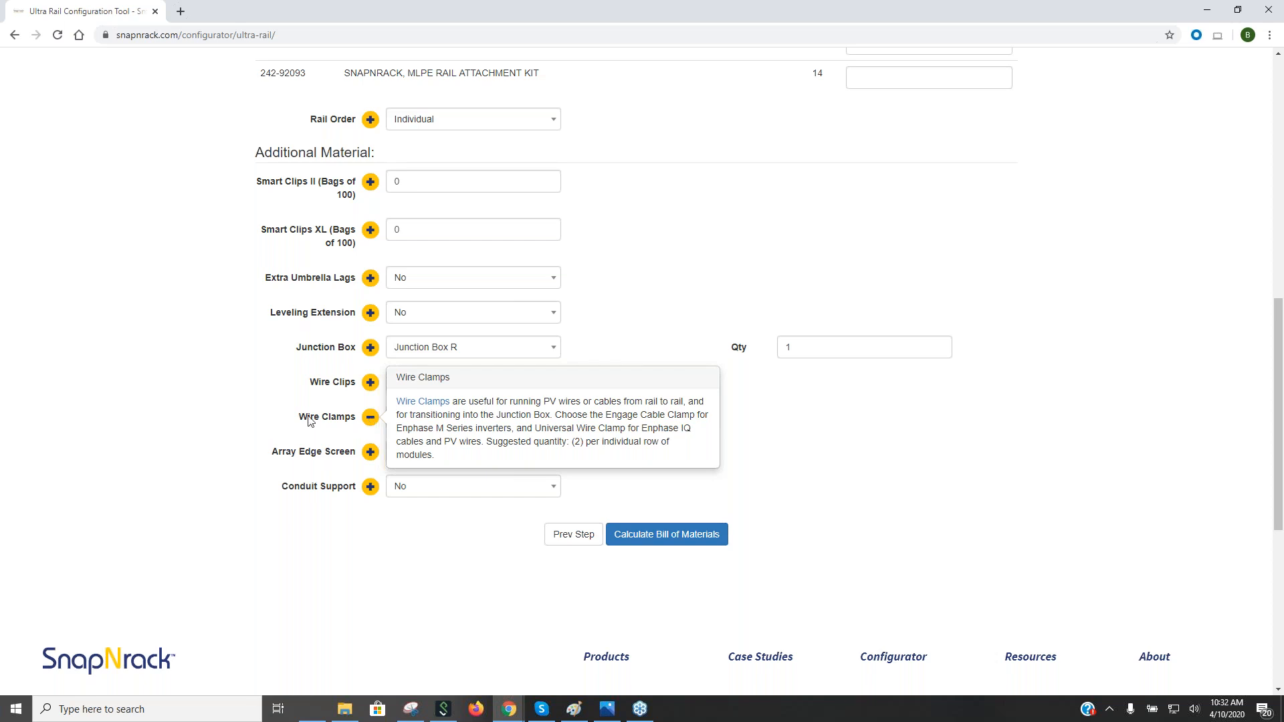
pyautogui.click(667, 534)
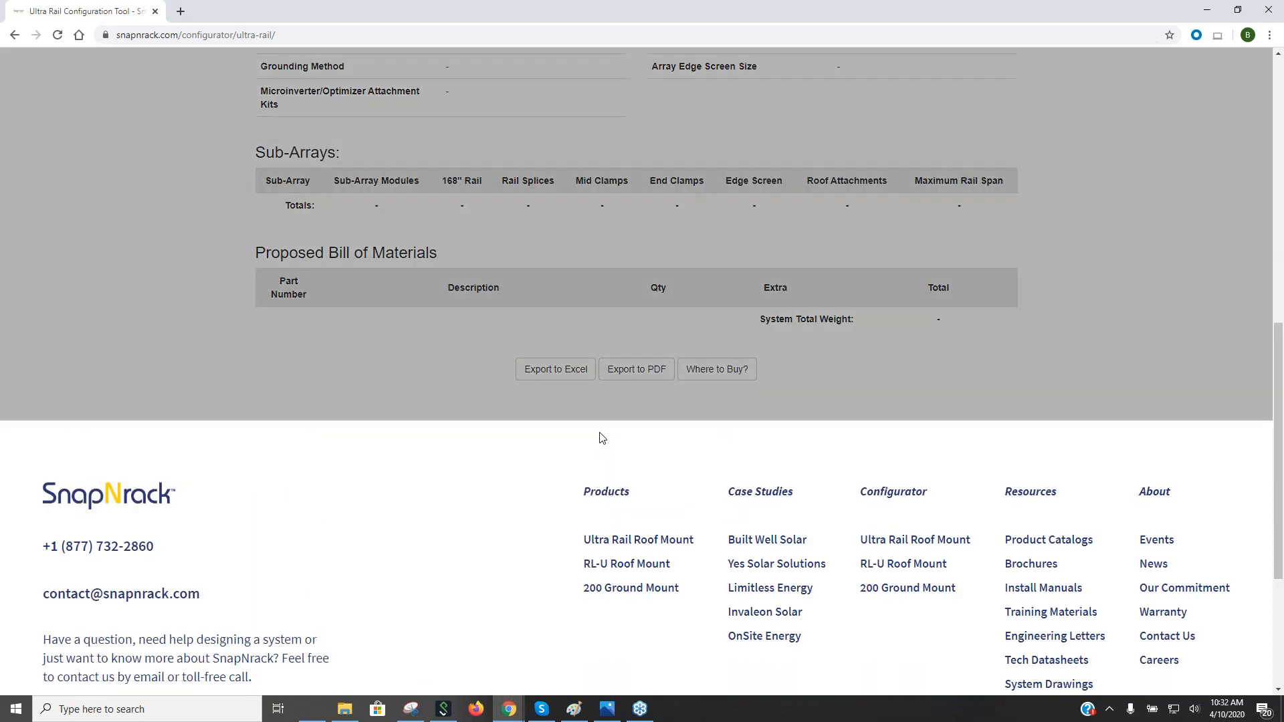
pyautogui.click(14, 35)
pyautogui.scroll(-9, 543, 458)
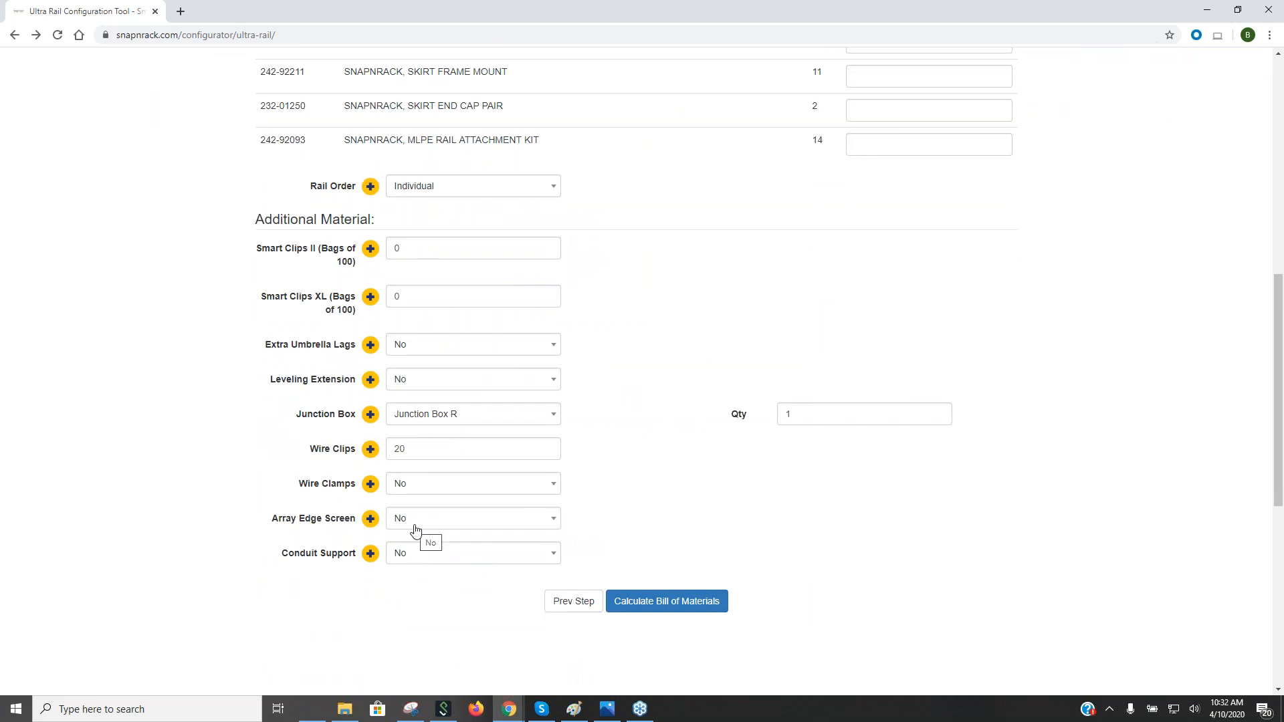
# Step: Choose Universal Wire Clamp for the wire clamps, consult their description for the suggested quantity, and set the quantity to 3
pyautogui.click(444, 486)
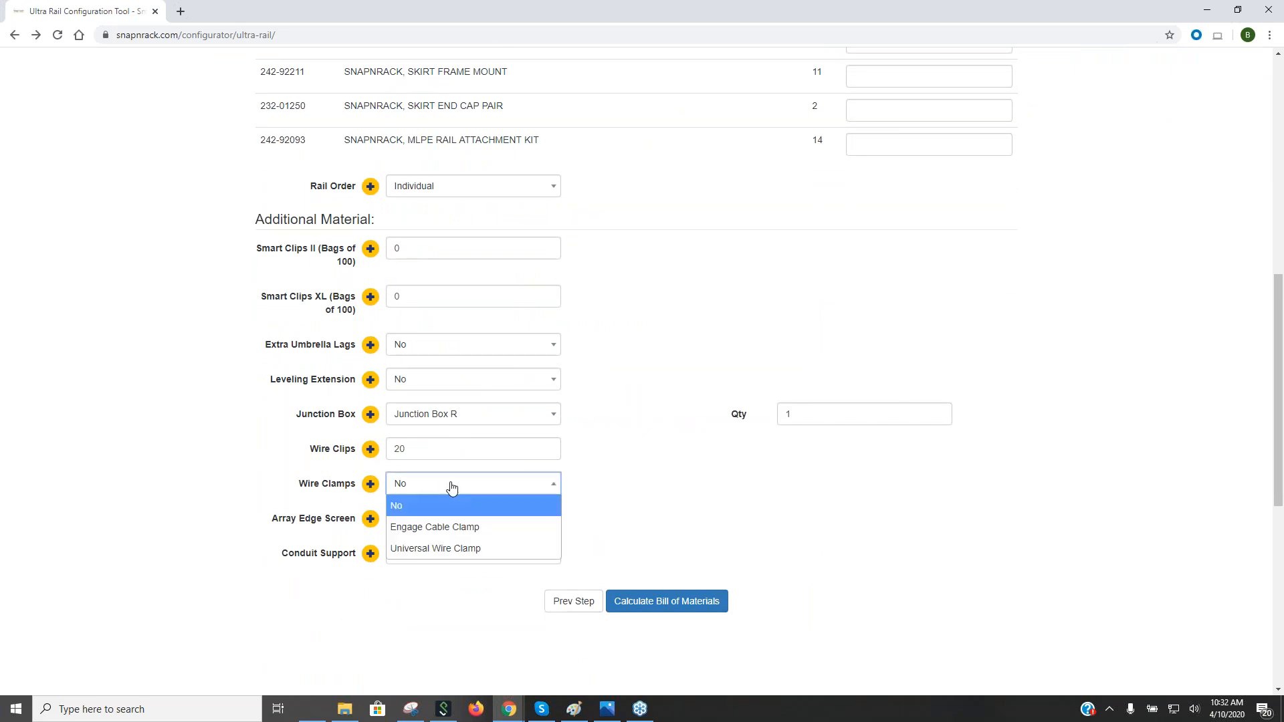
pyautogui.click(440, 550)
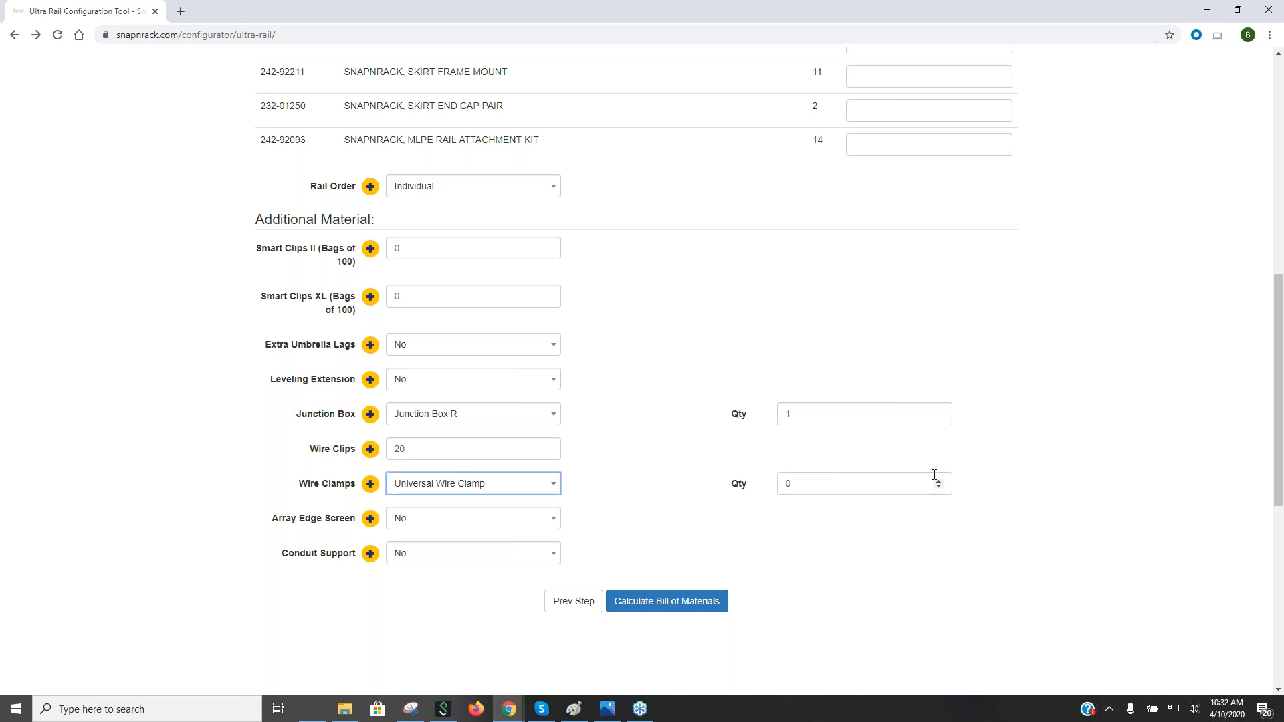
pyautogui.click(370, 486)
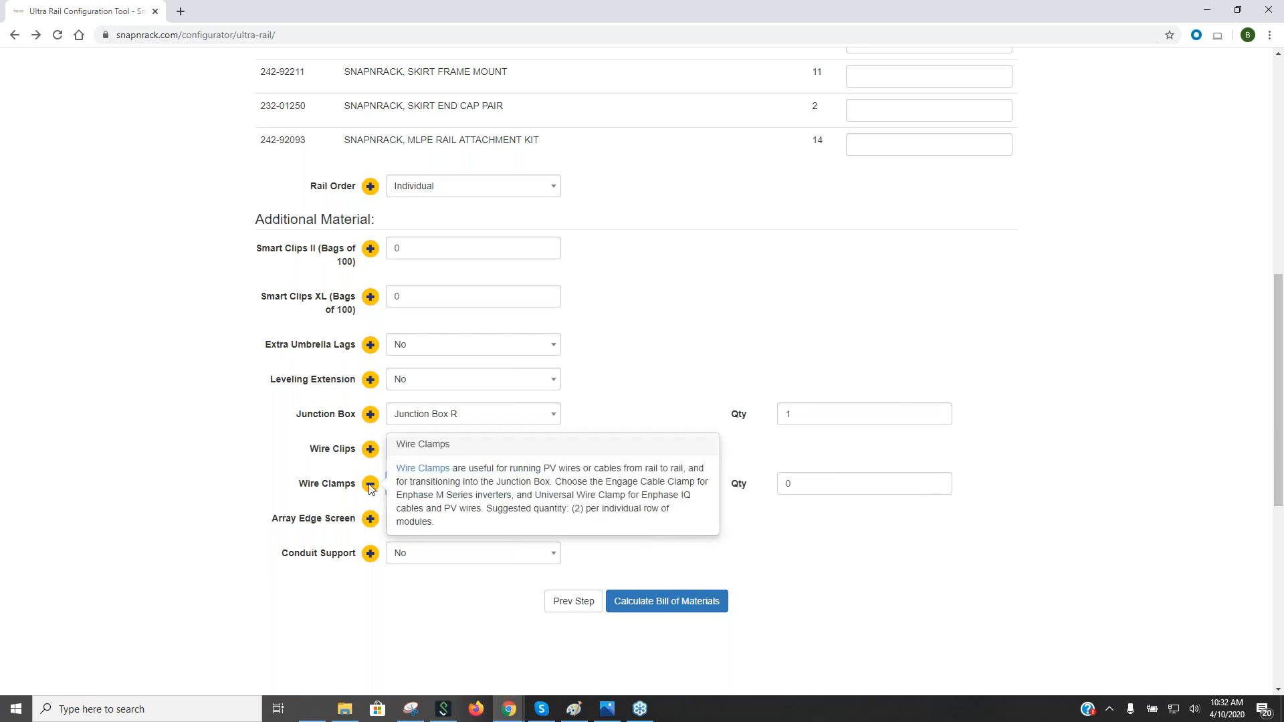
pyautogui.click(799, 537)
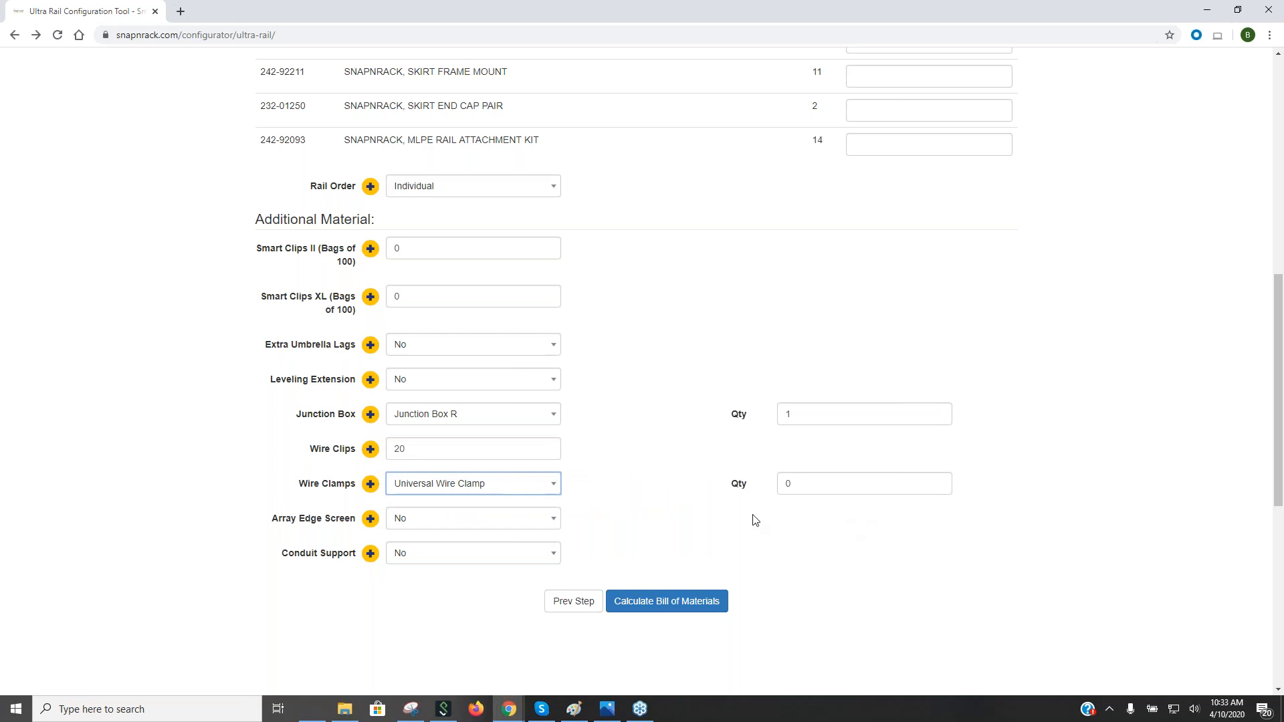
pyautogui.click(939, 480)
pyautogui.click(940, 480)
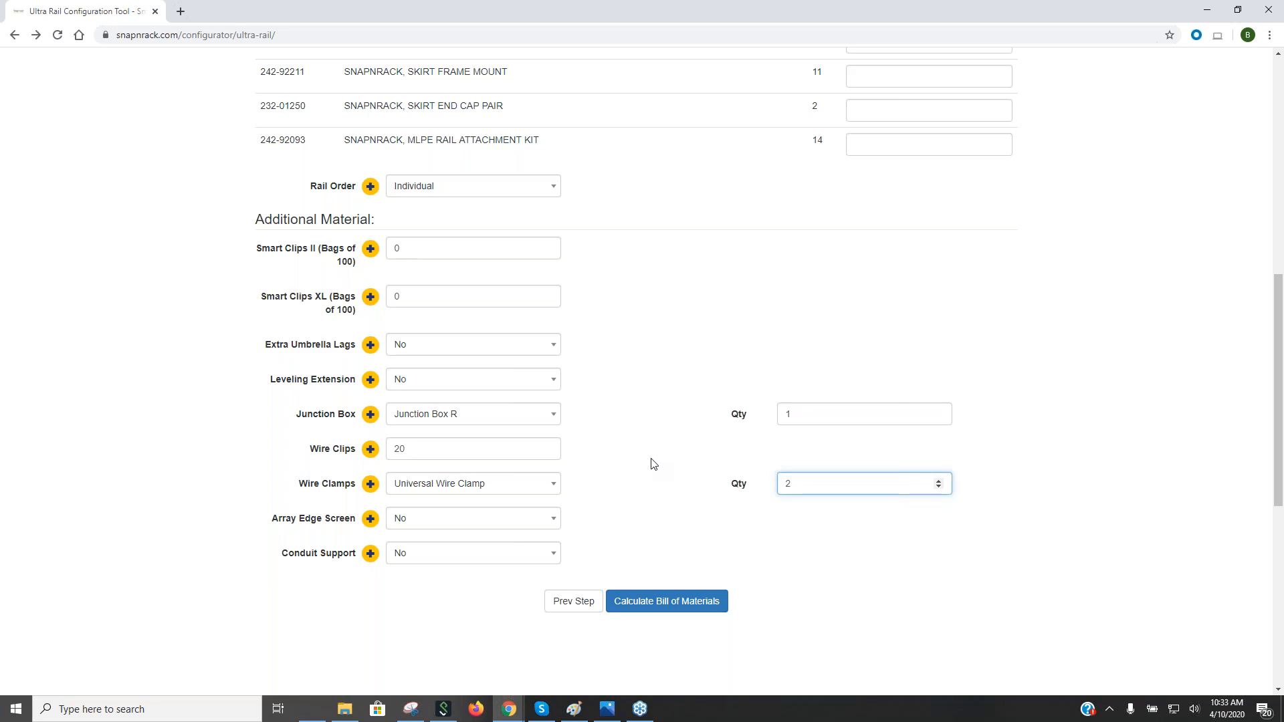
pyautogui.click(938, 480)
# Step: Keep Array Edge Screen at No and set Conduit Support to Comp with 3/4 IN EMT with a quantity of 2
pyautogui.click(445, 522)
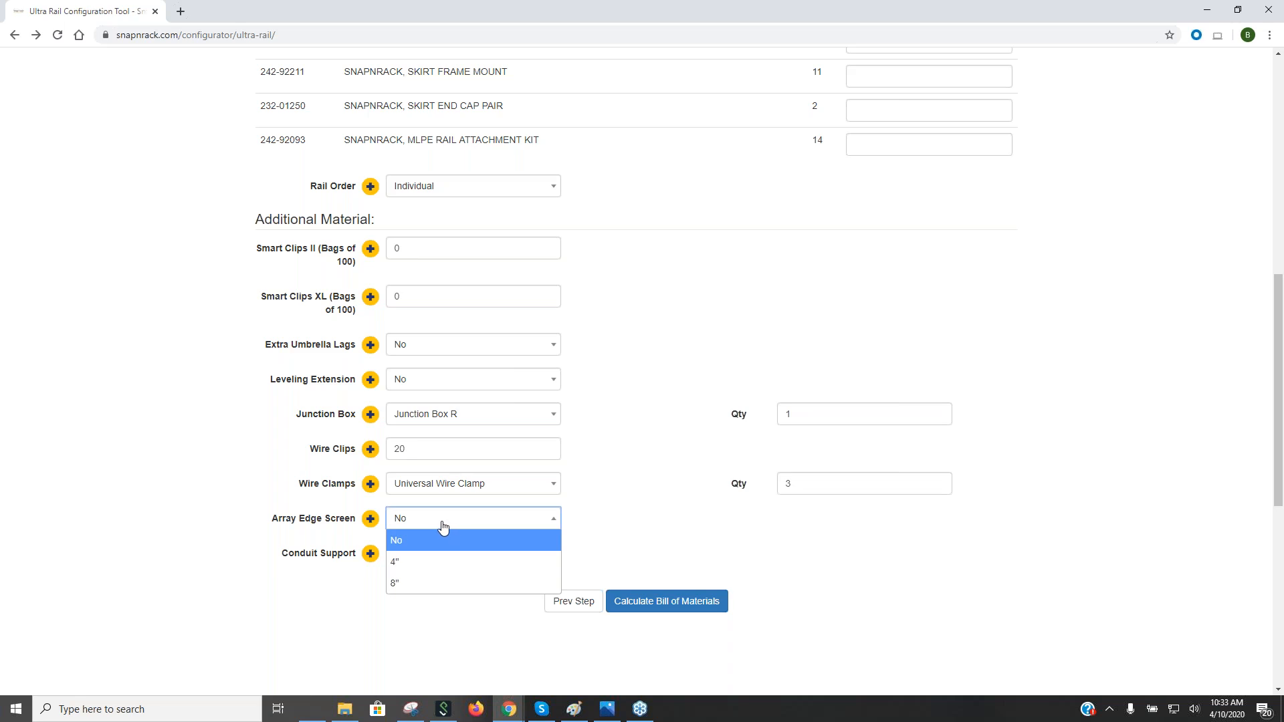
pyautogui.click(1122, 504)
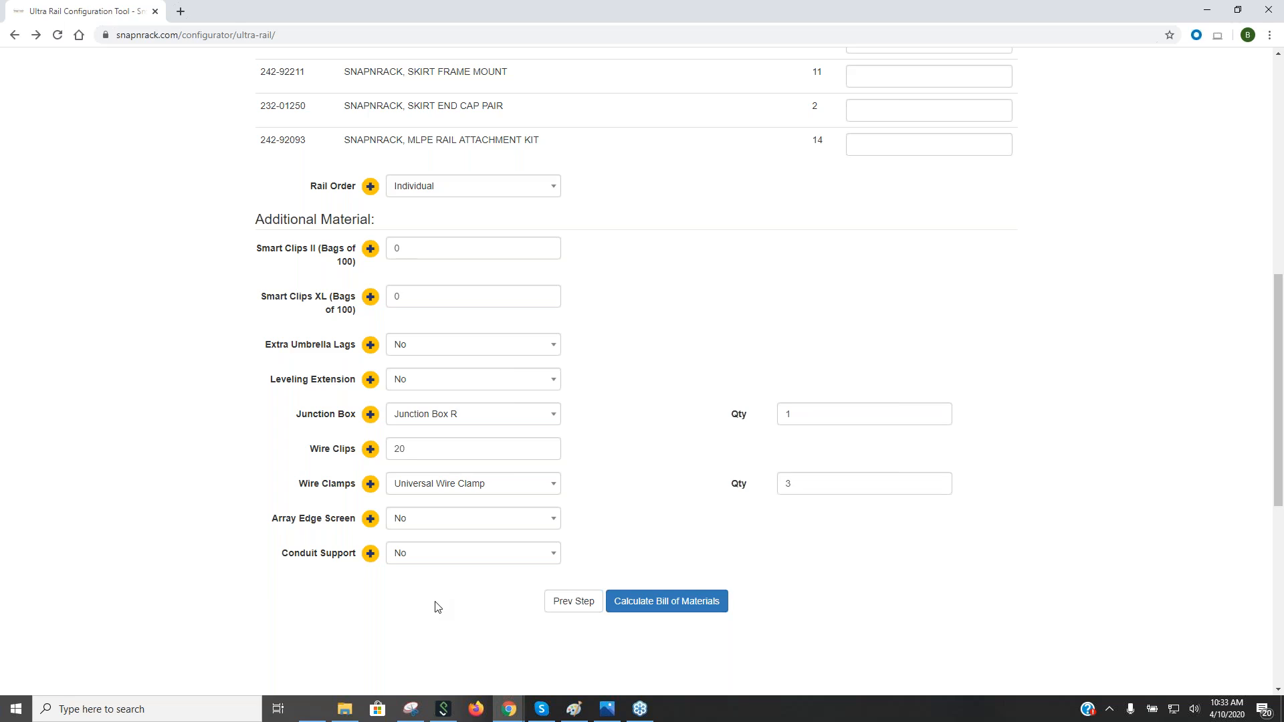
pyautogui.click(448, 560)
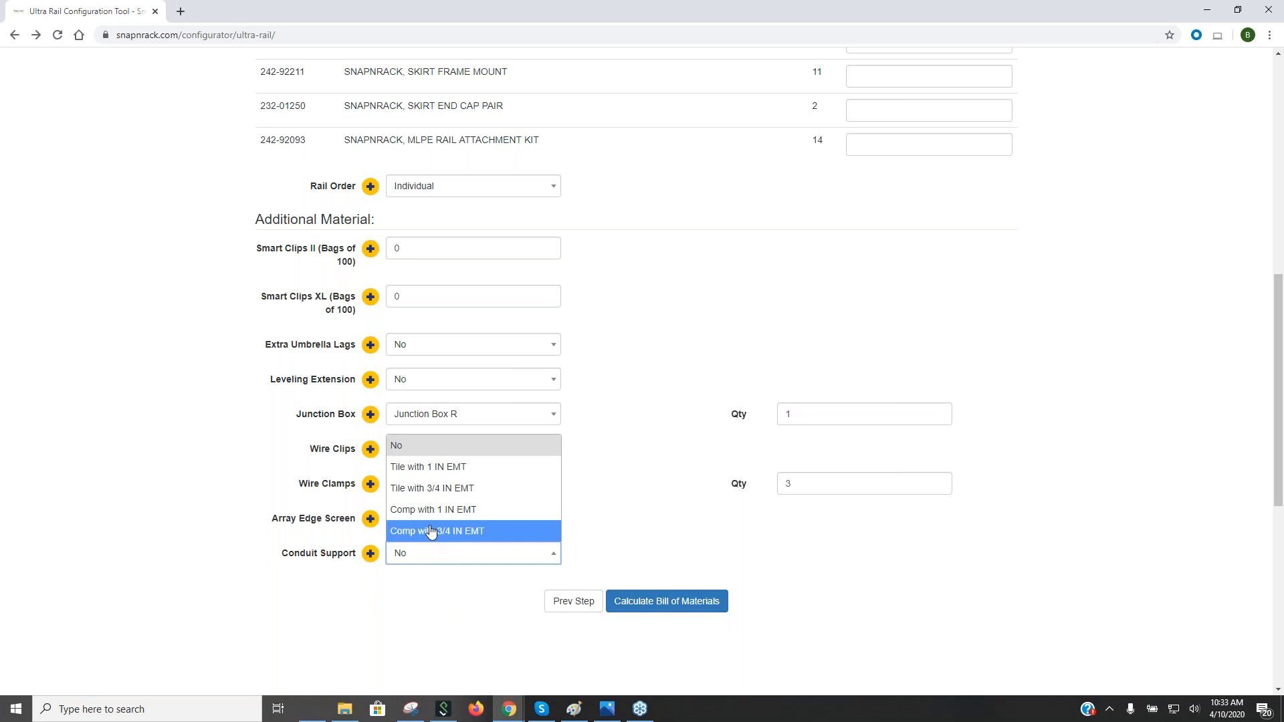
pyautogui.click(431, 532)
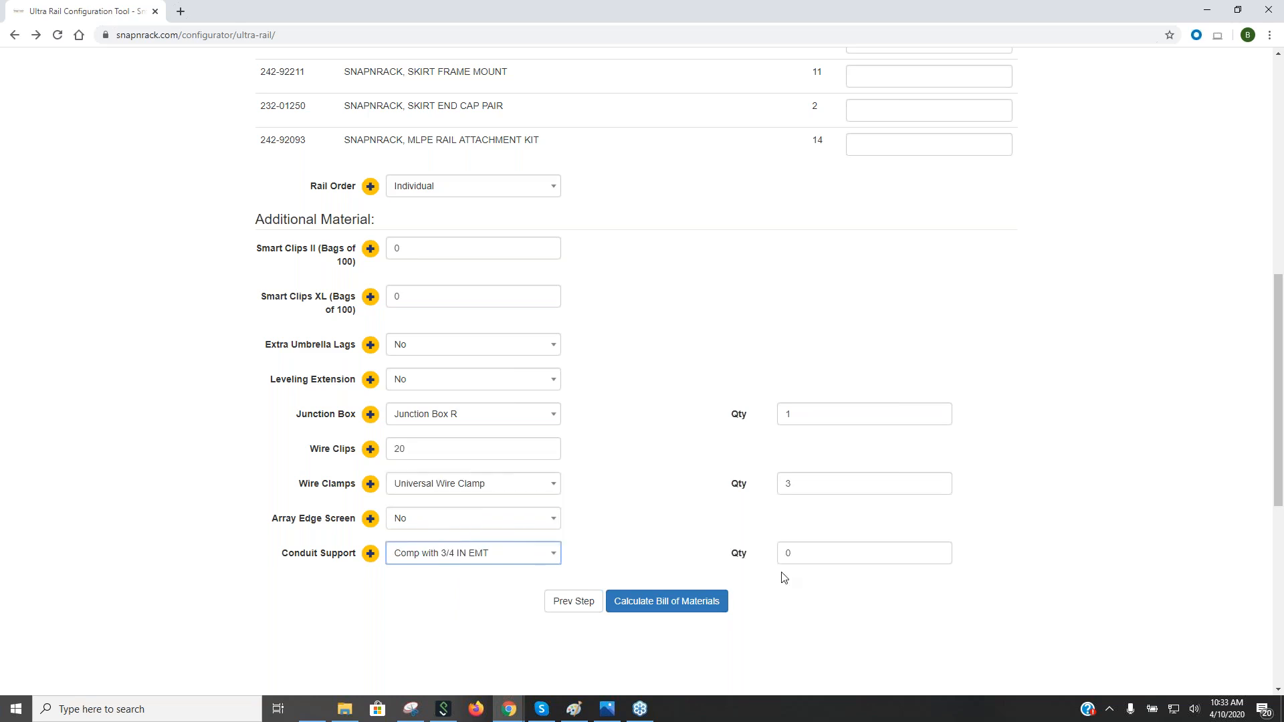
pyautogui.click(940, 551)
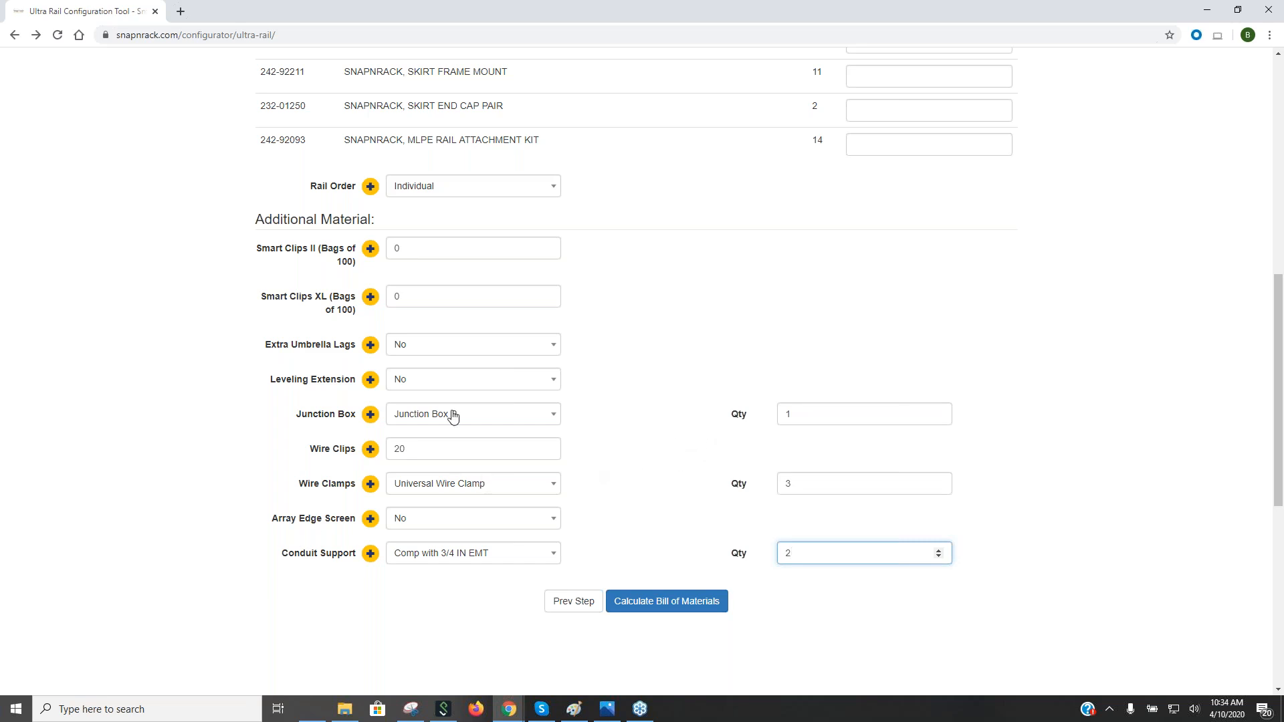
# Step: Check the Leveling Extension description and calculate the bill of materials with the chosen additional materials
pyautogui.click(370, 379)
pyautogui.scroll(3, 665, 479)
pyautogui.scroll(-4, 672, 511)
pyautogui.click(667, 533)
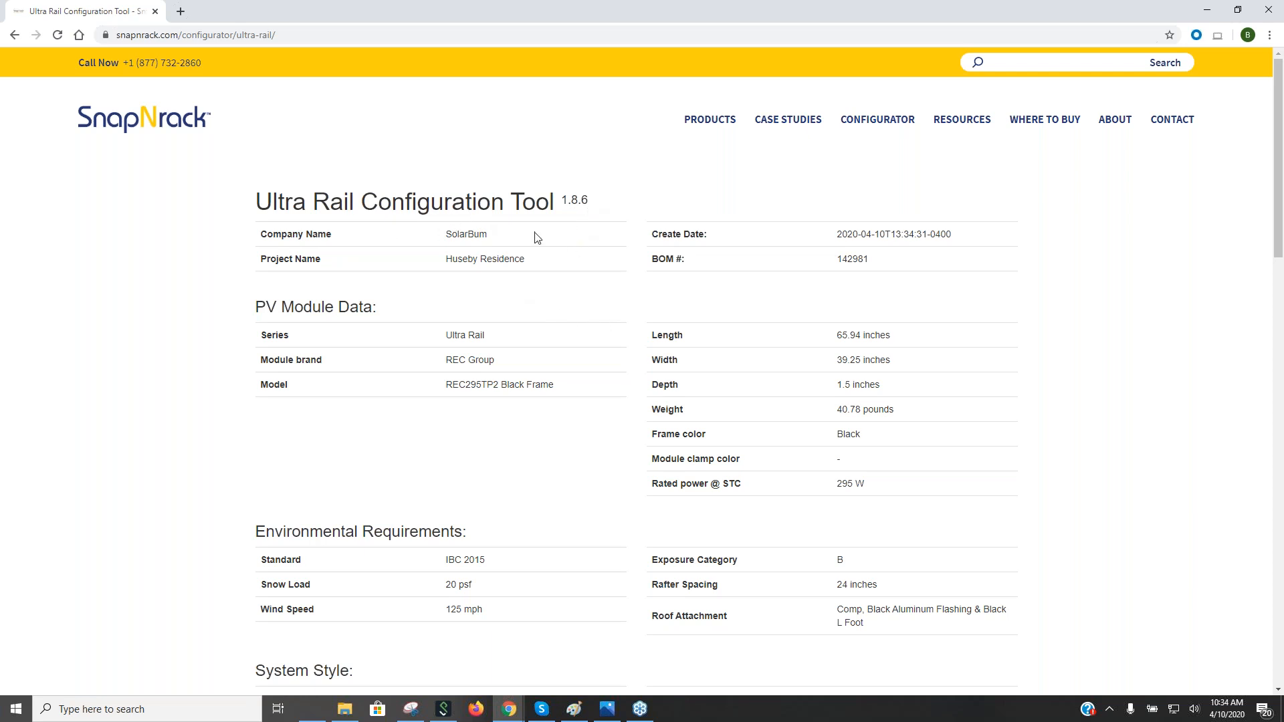
# Step: Examine the BOM number and the PV module data, including the rated power, in the calculated project summary
pyautogui.moveTo(838, 259); pyautogui.dragTo(886, 263)
pyautogui.click(787, 287)
pyautogui.scroll(-2, 716, 345)
pyautogui.scroll(-3, 716, 345)
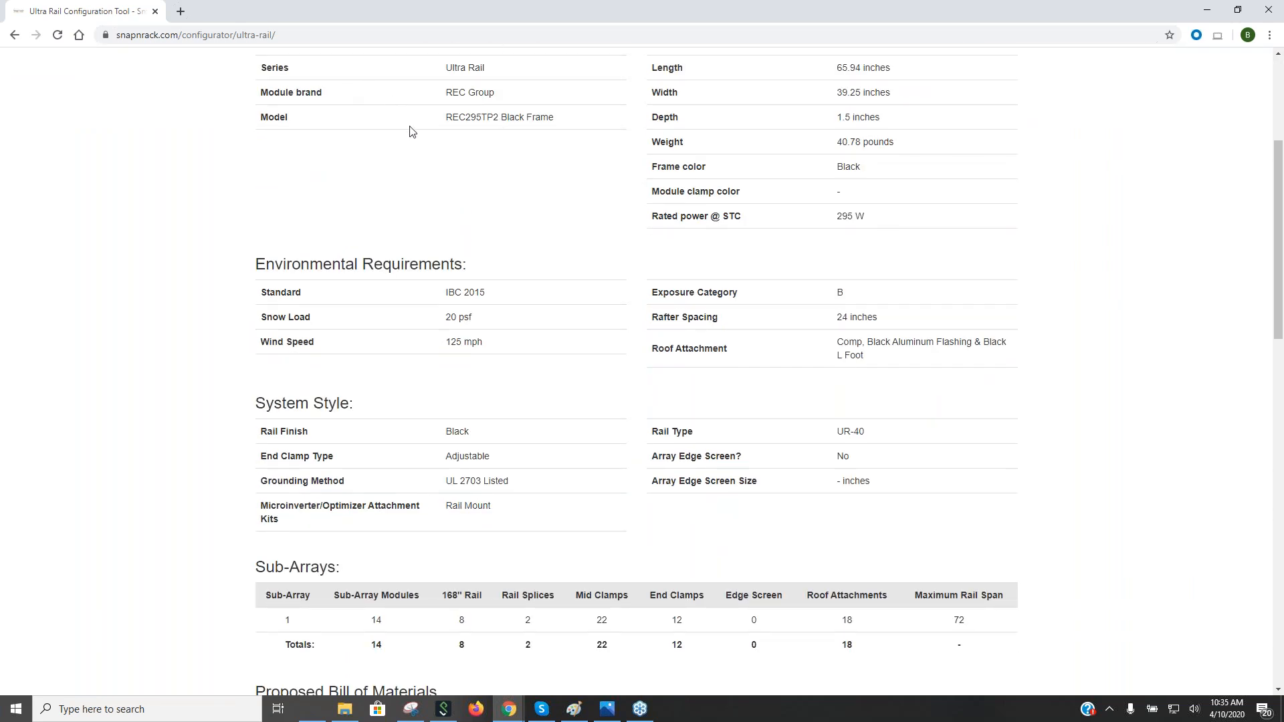
pyautogui.scroll(1, 385, 134)
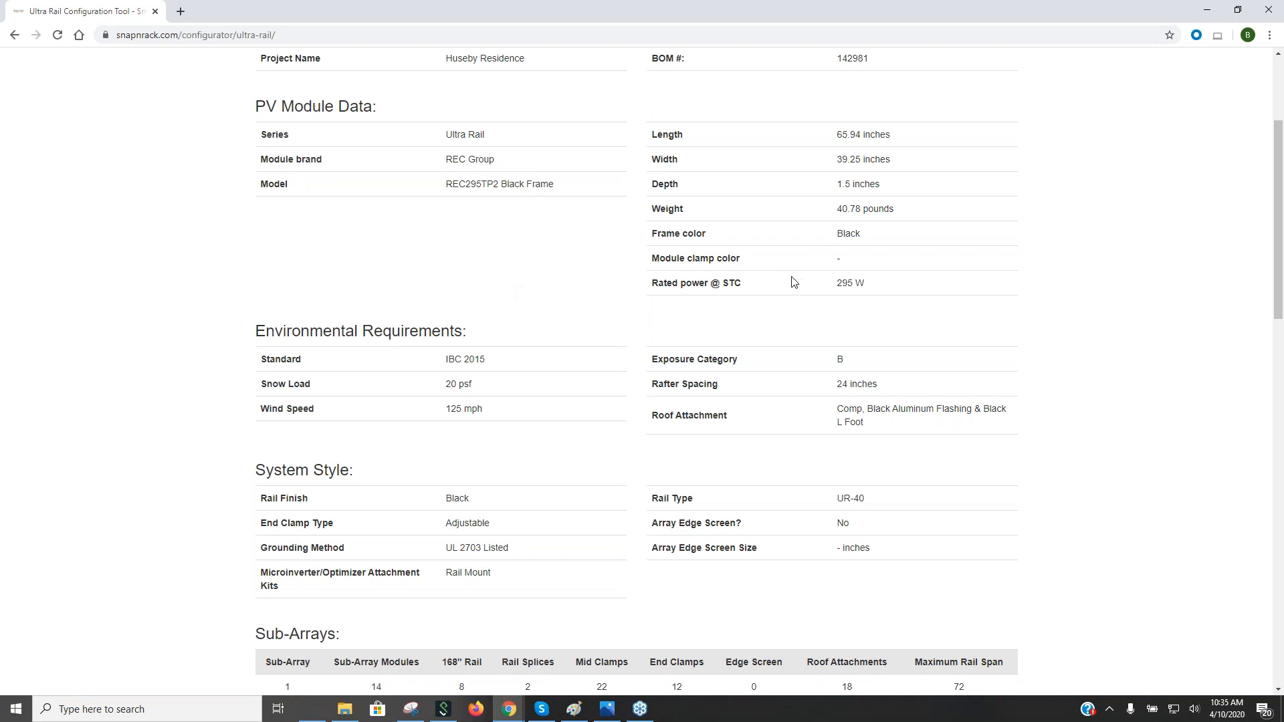
pyautogui.moveTo(832, 283); pyautogui.dragTo(894, 288)
pyautogui.click(416, 372)
# Step: Review the environmental requirements, system style, rail type, sub-array figures and proposed bill of materials down to the system total weight
pyautogui.scroll(-3, 416, 372)
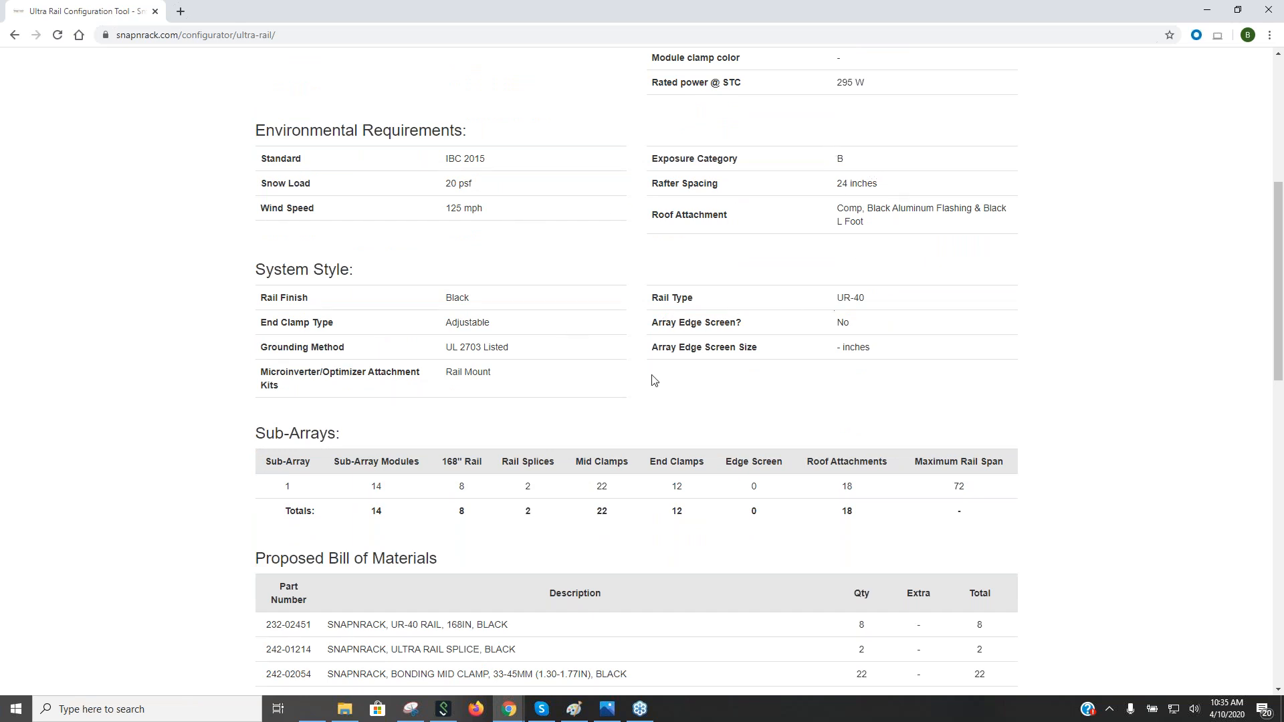
pyautogui.scroll(-3, 576, 405)
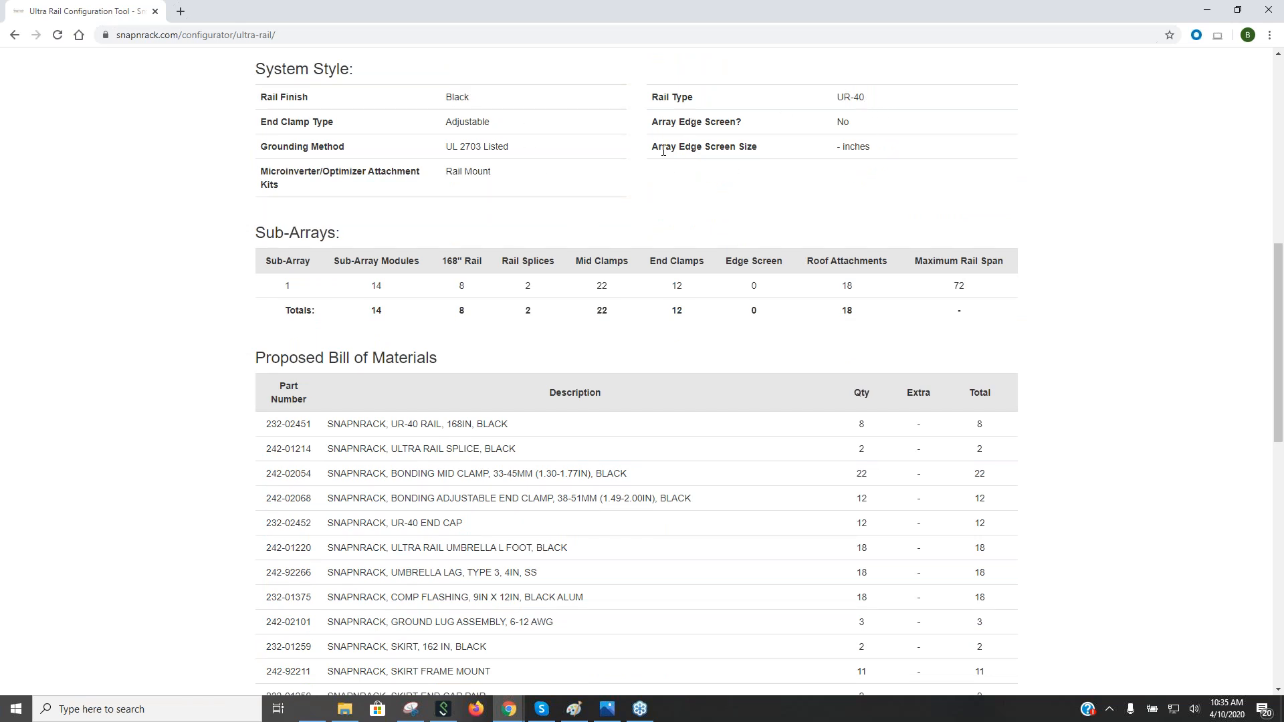
pyautogui.moveTo(662, 147); pyautogui.dragTo(884, 156)
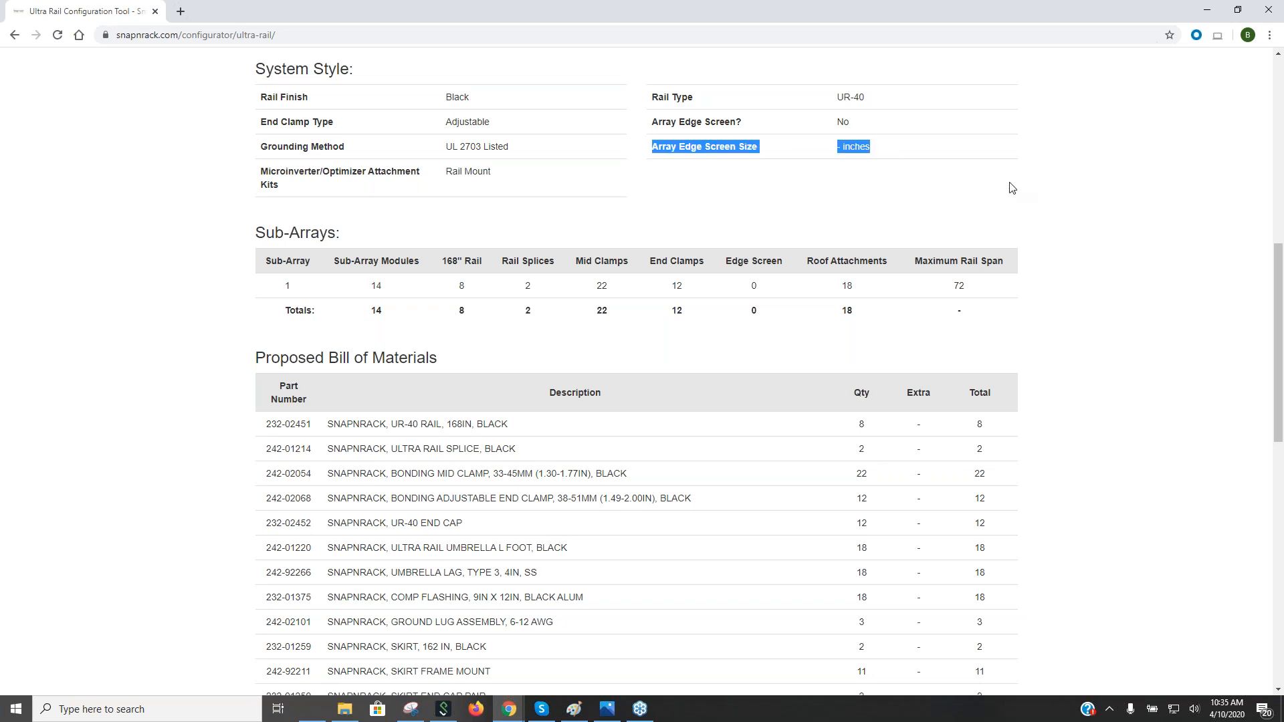
pyautogui.doubleClick(838, 98)
pyautogui.moveTo(837, 96); pyautogui.dragTo(870, 98)
pyautogui.click(940, 208)
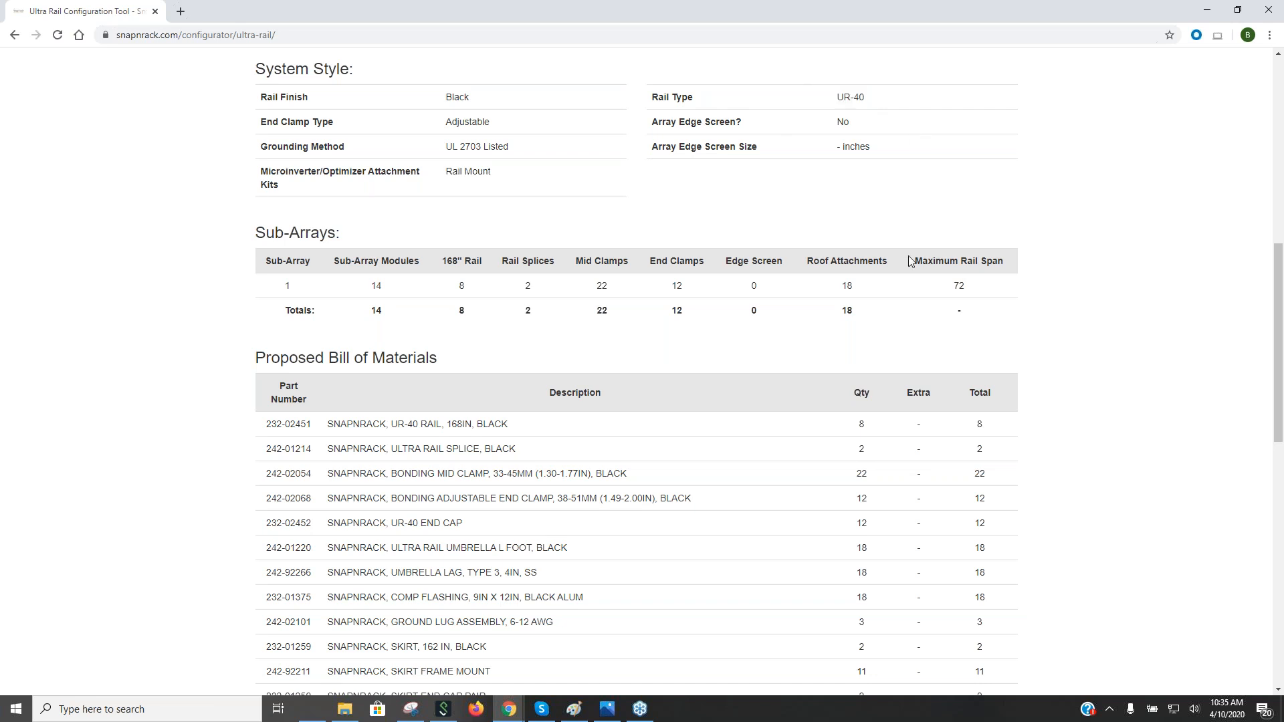
pyautogui.scroll(-2, 467, 319)
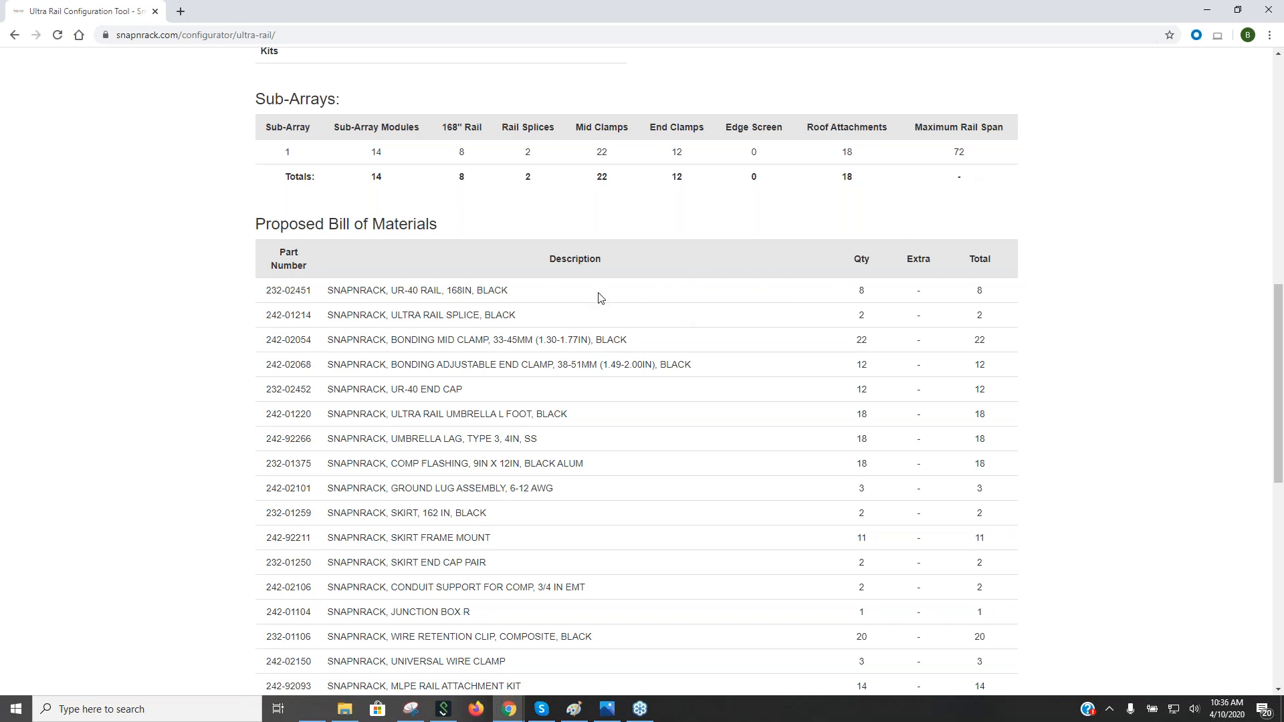
pyautogui.scroll(-2, 599, 297)
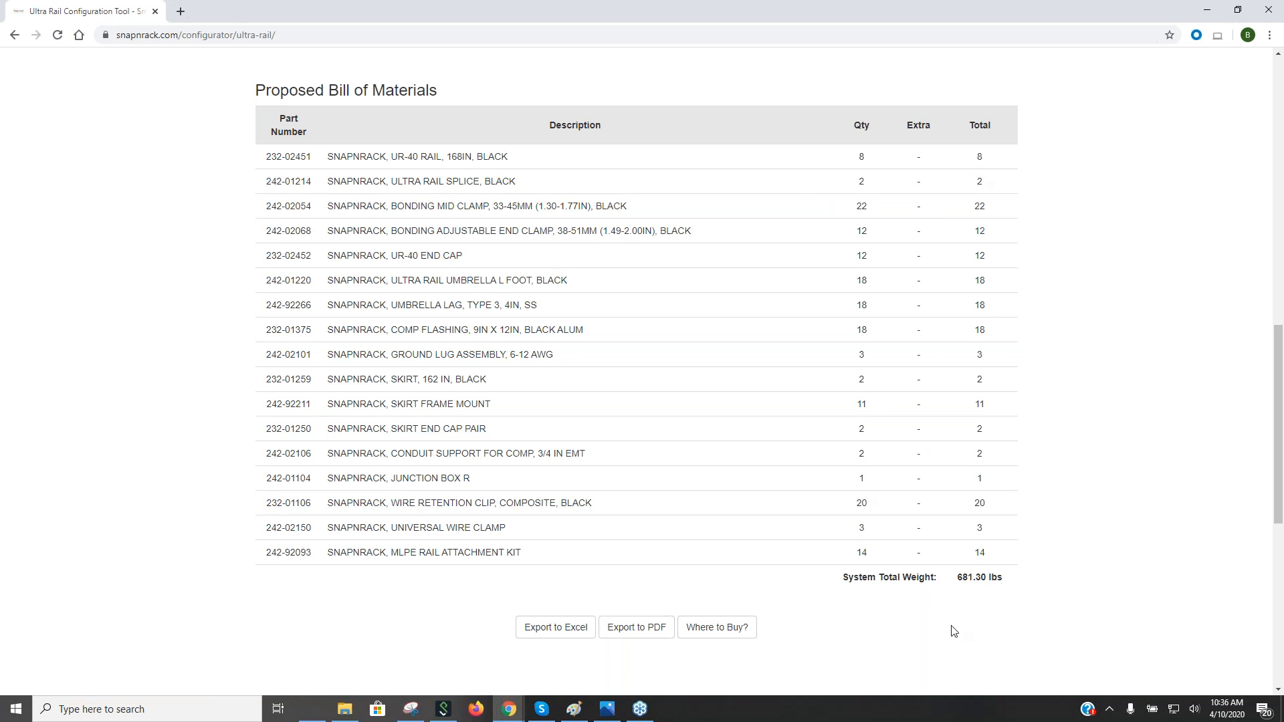
pyautogui.scroll(-3, 947, 628)
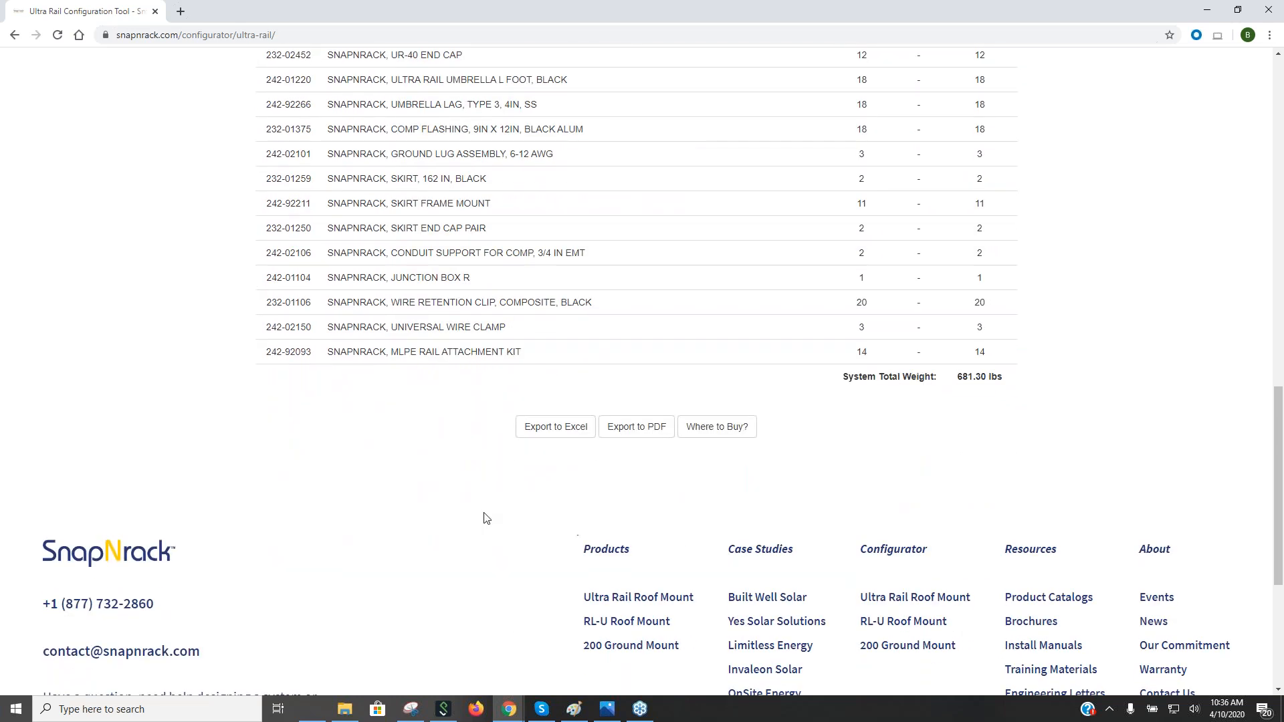
pyautogui.scroll(3, 379, 496)
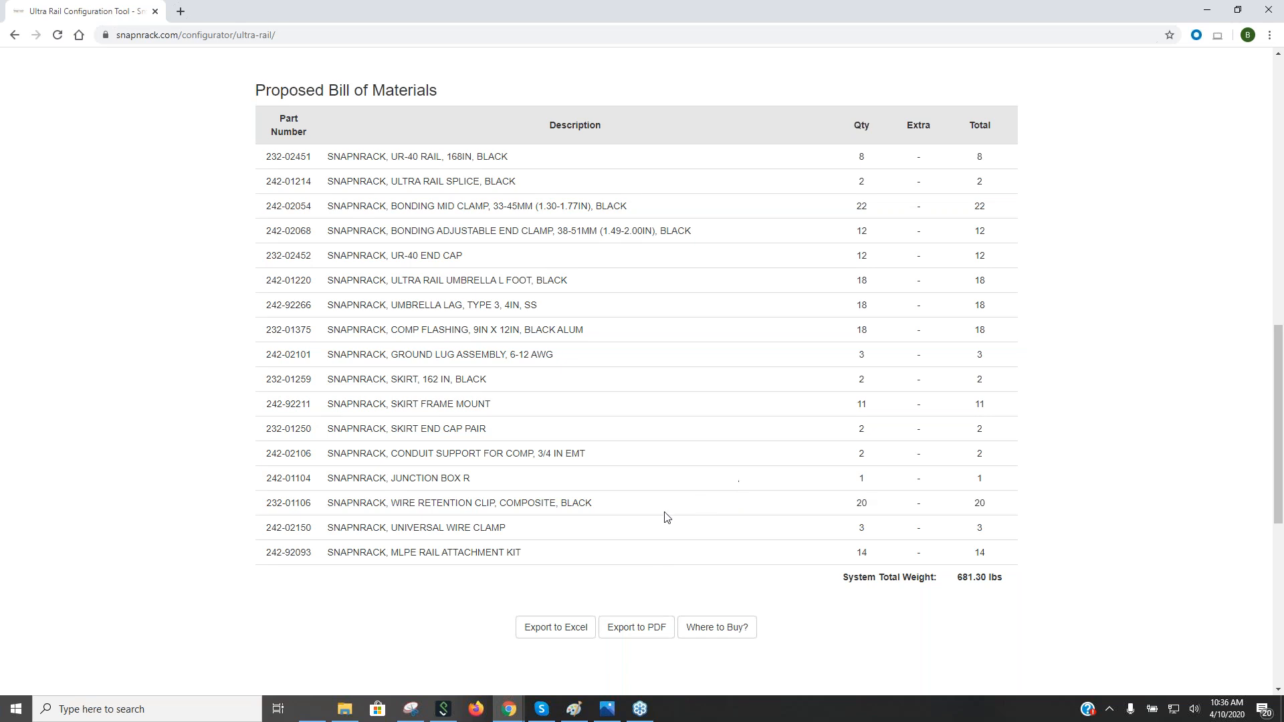
# Step: Export the proposed bill of materials to Excel, open the downloaded workbook in Excel and enable editing
pyautogui.click(555, 632)
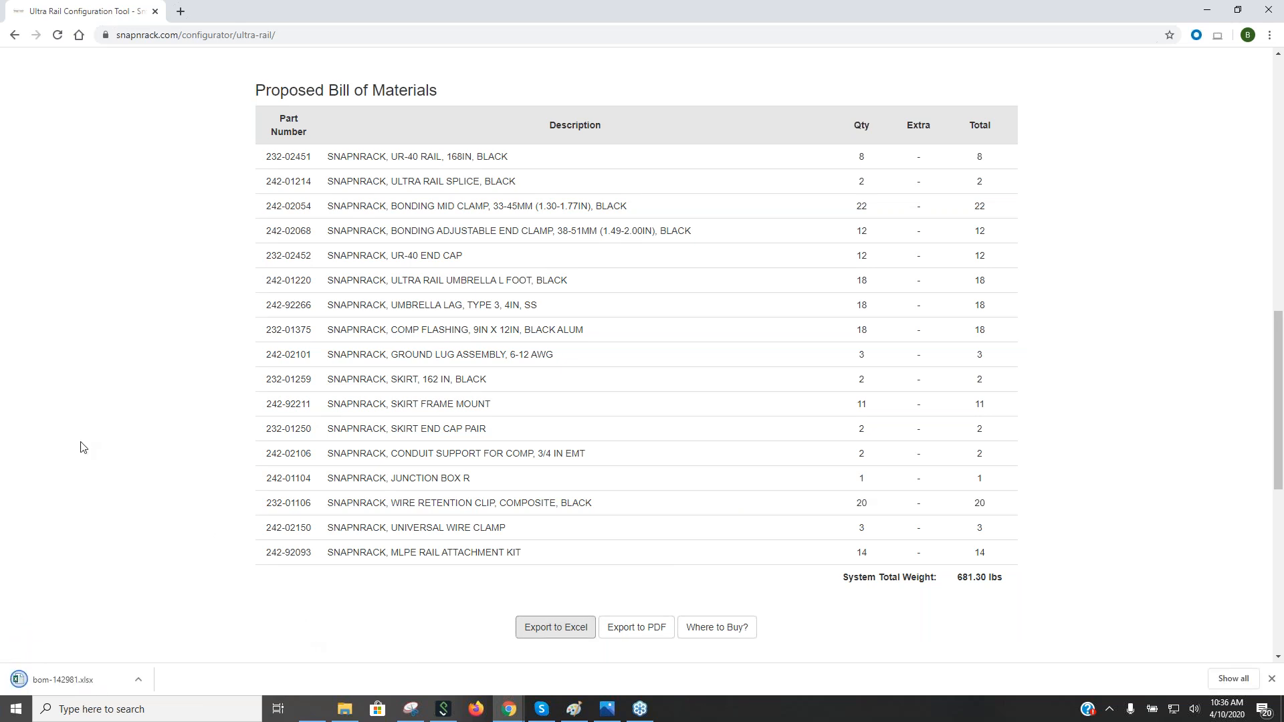
pyautogui.click(54, 680)
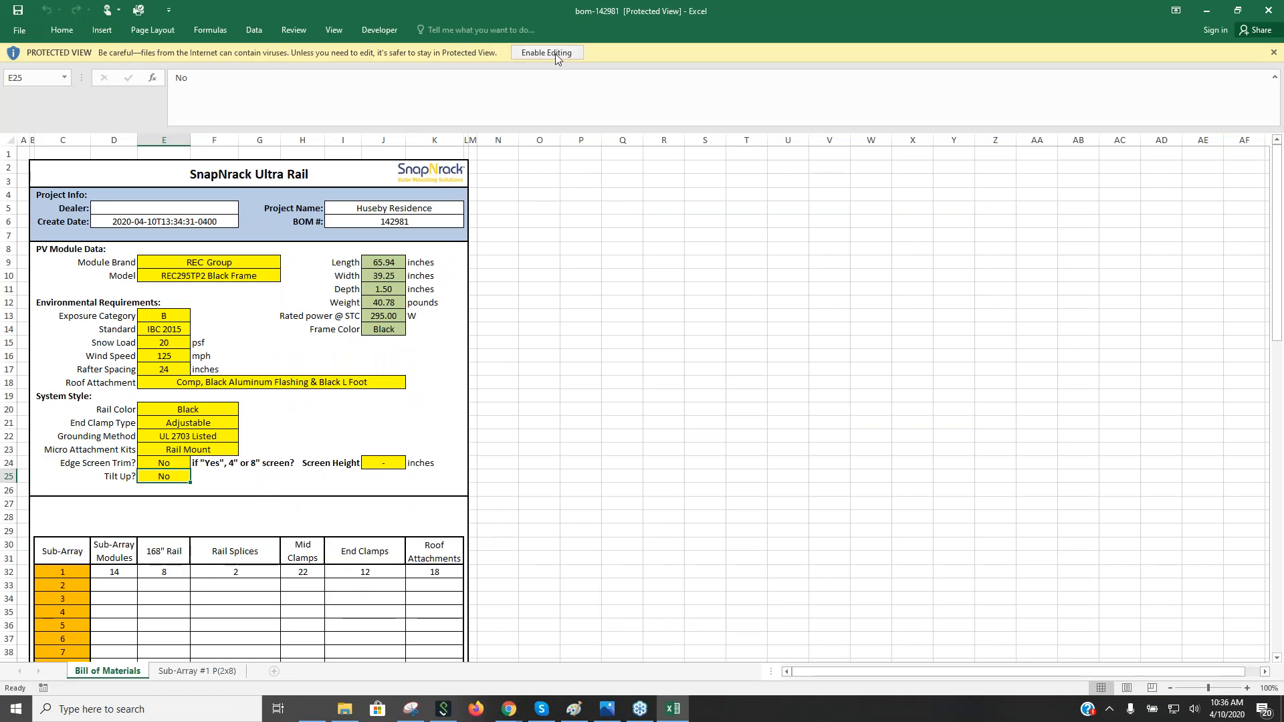
pyautogui.click(555, 54)
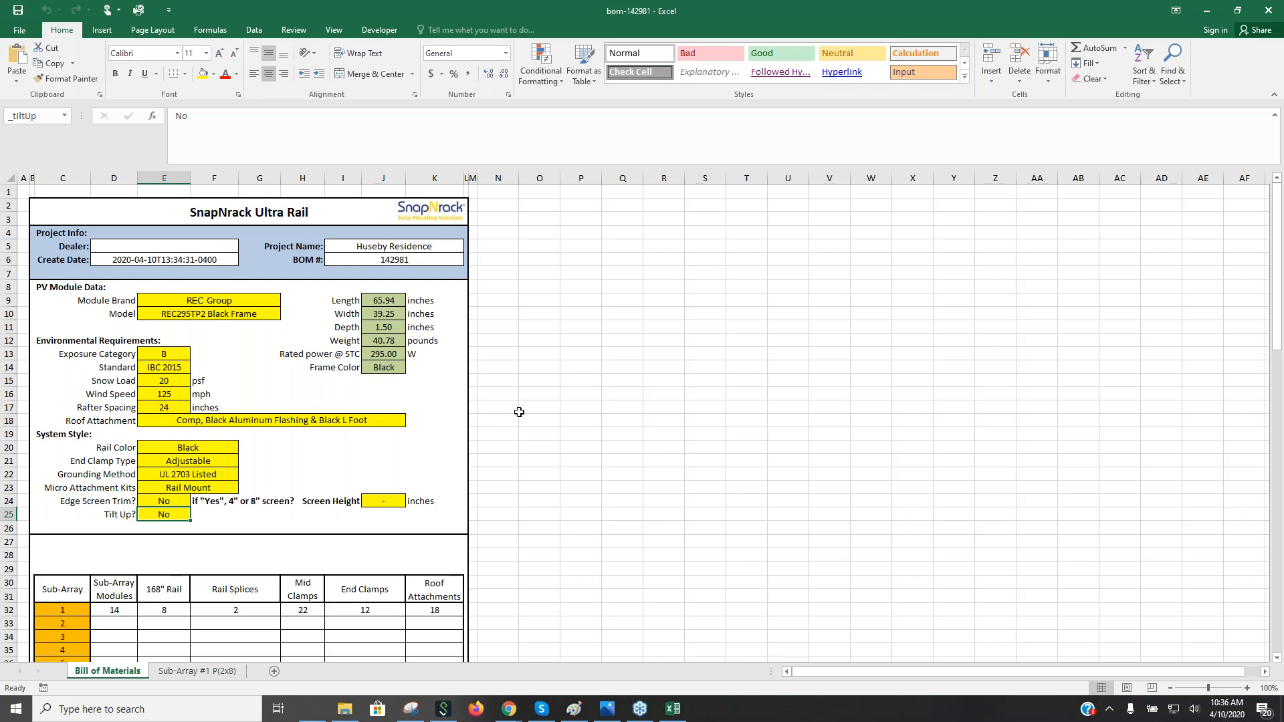
# Step: Examine the Bill of Materials sheet, covering the project and module data, the sub-array table and the part numbers, descriptions and quantities
pyautogui.scroll(-13, 519, 412)
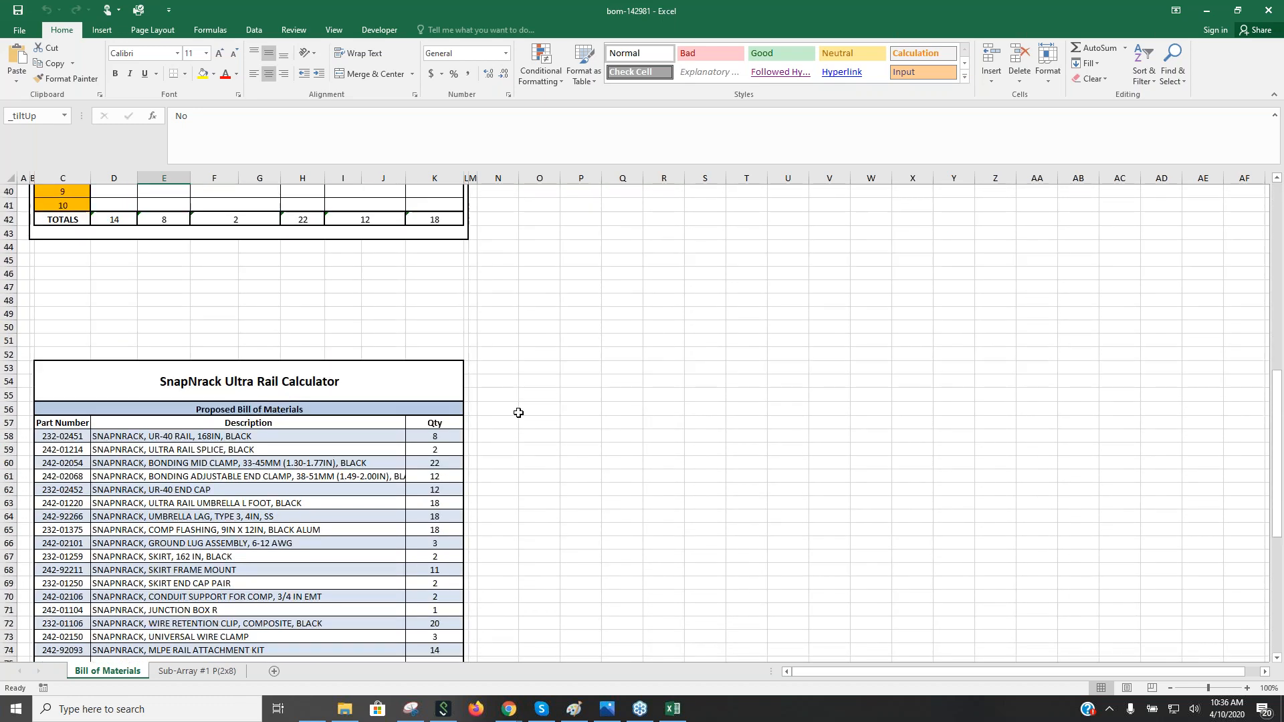
pyautogui.scroll(-2, 518, 413)
pyautogui.moveTo(63, 354); pyautogui.dragTo(57, 563)
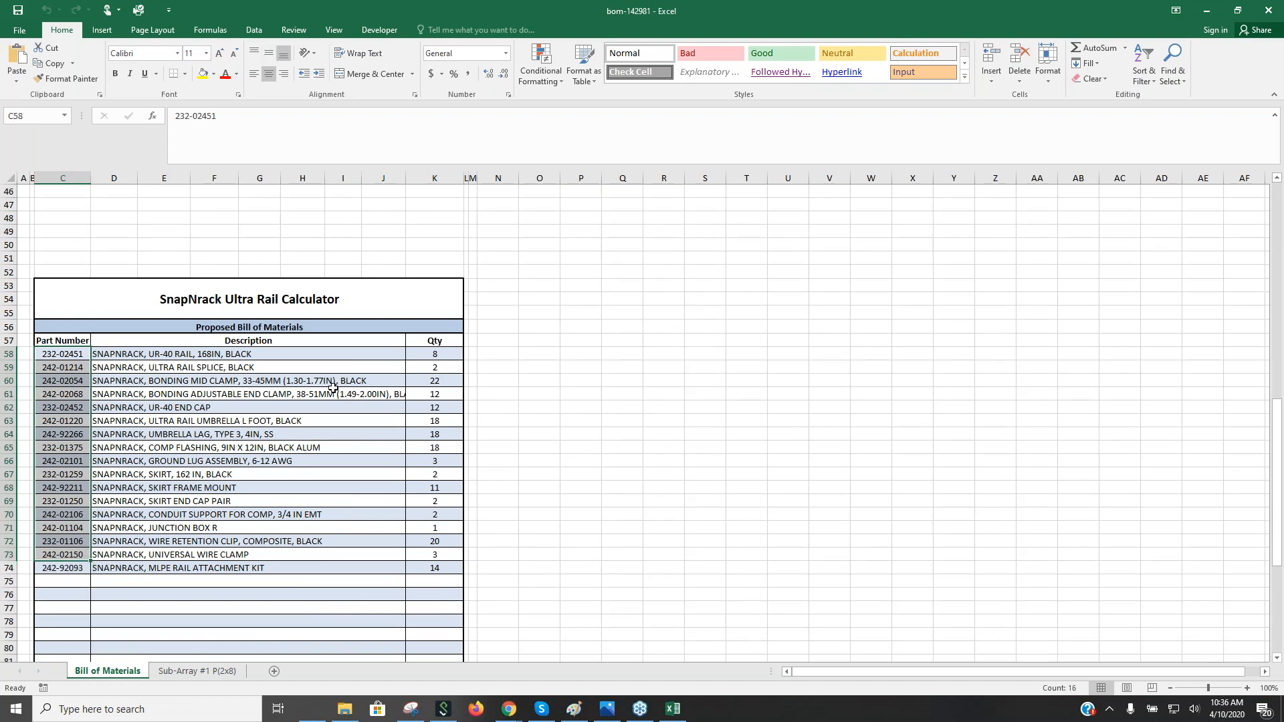
pyautogui.click(324, 459)
pyautogui.click(623, 407)
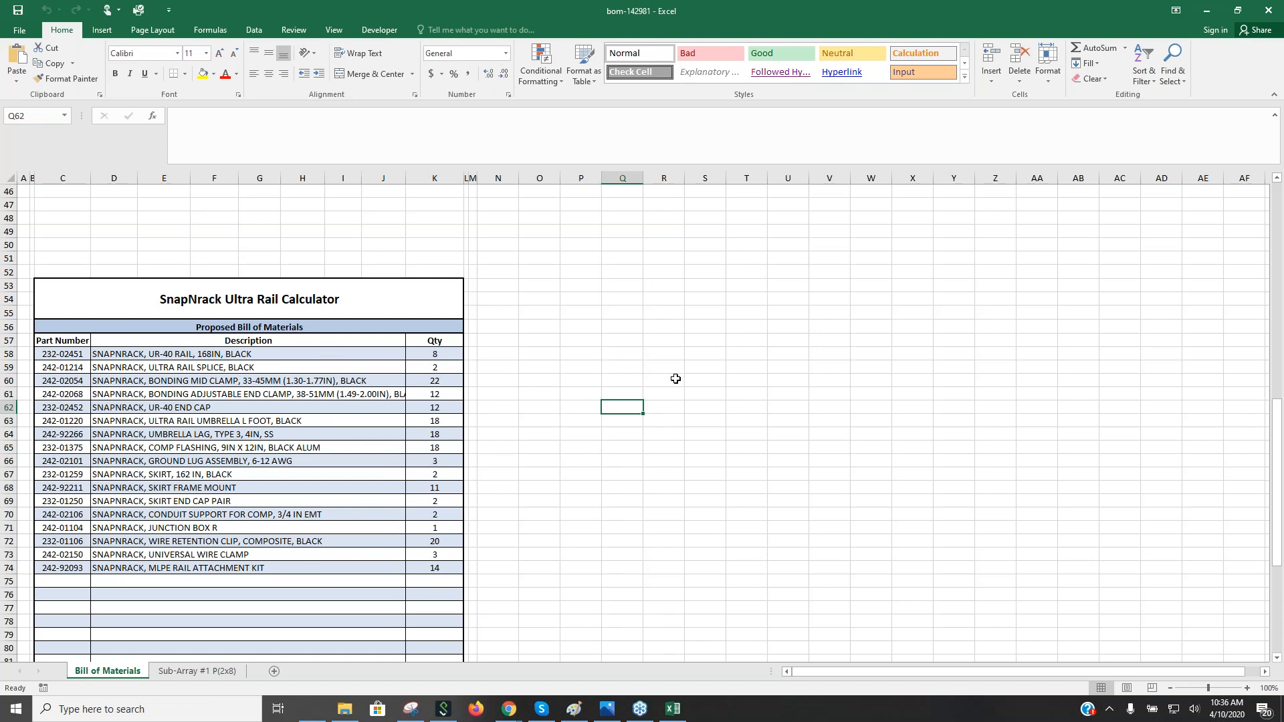
pyautogui.scroll(10, 656, 389)
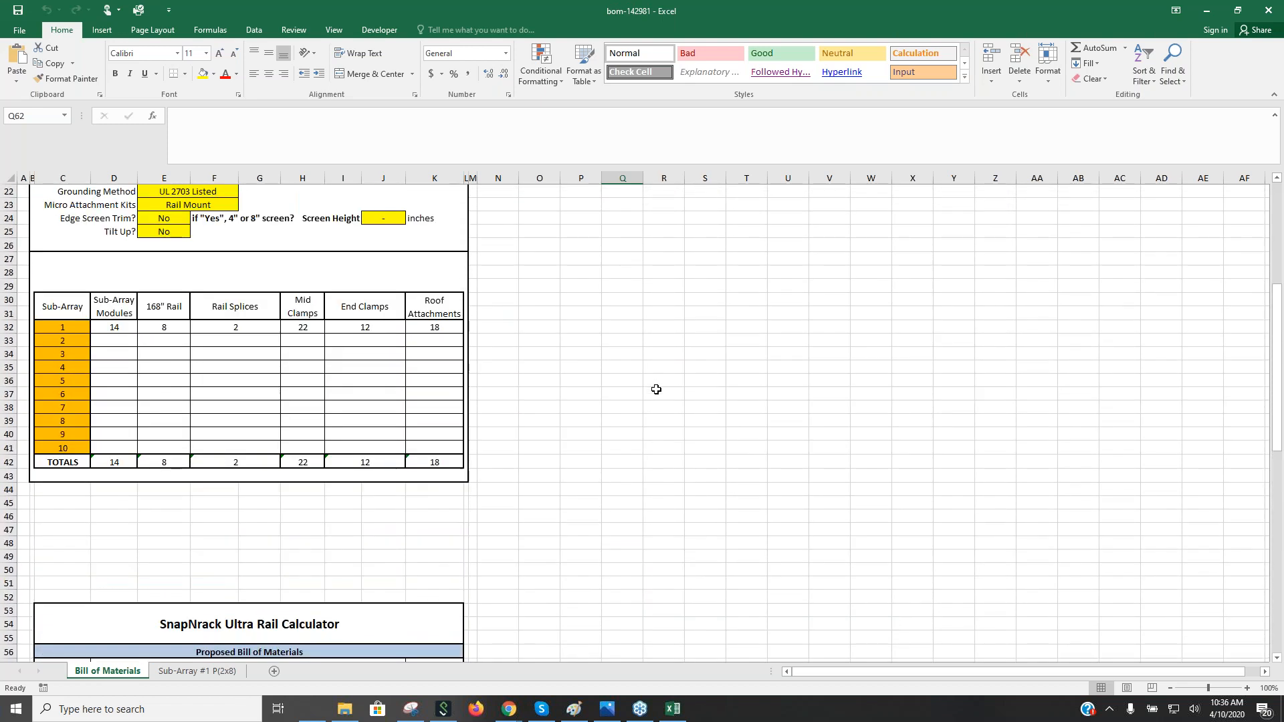
pyautogui.scroll(5, 657, 389)
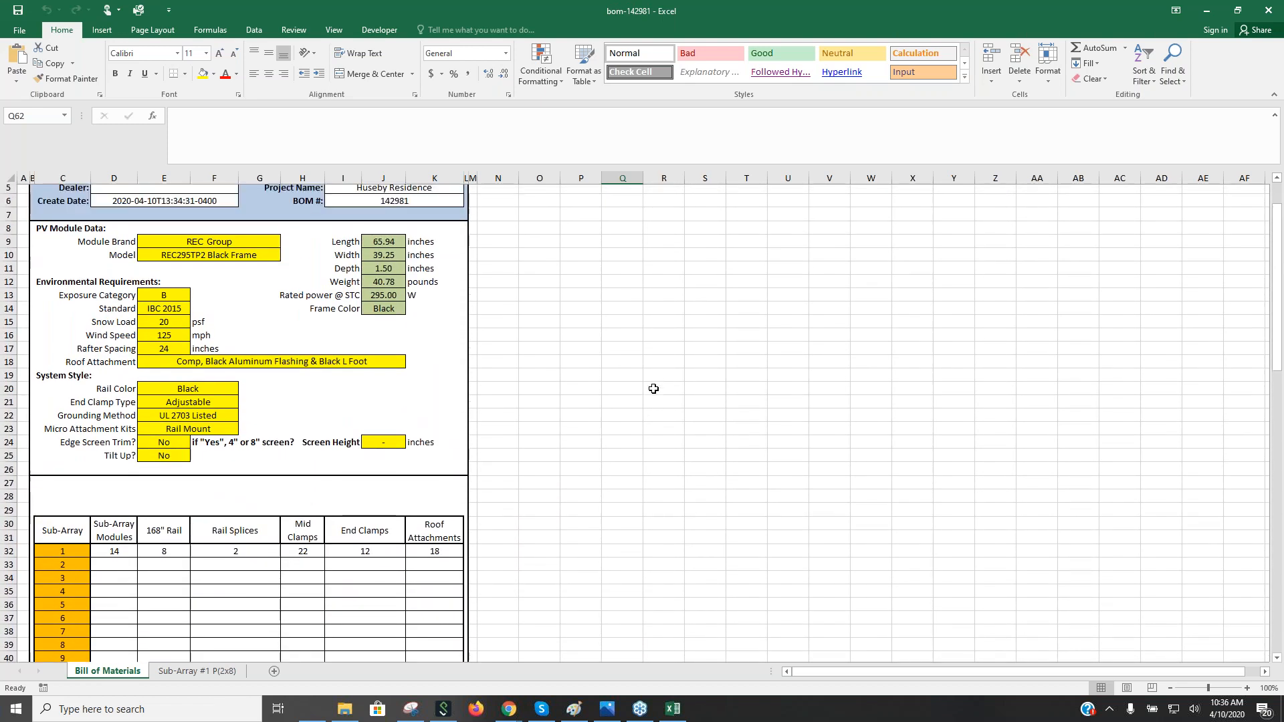
pyautogui.scroll(-4, 654, 389)
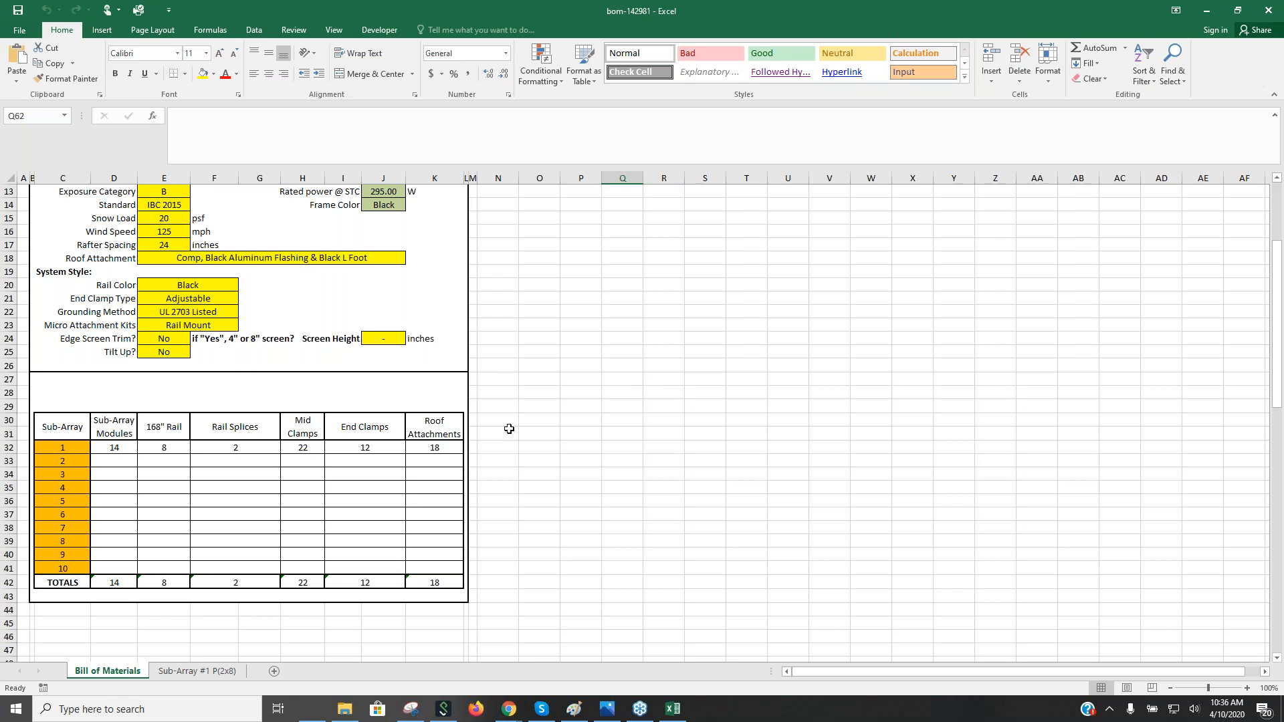
pyautogui.scroll(4, 509, 429)
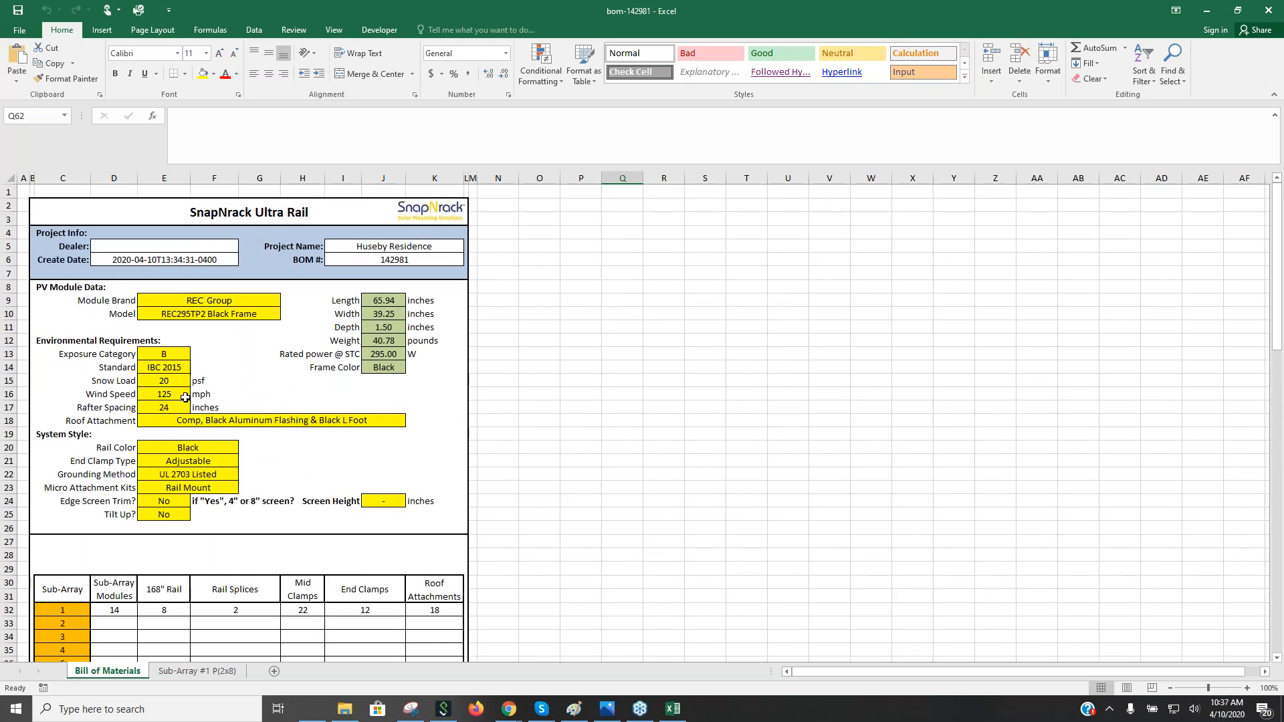
pyautogui.scroll(-13, 217, 508)
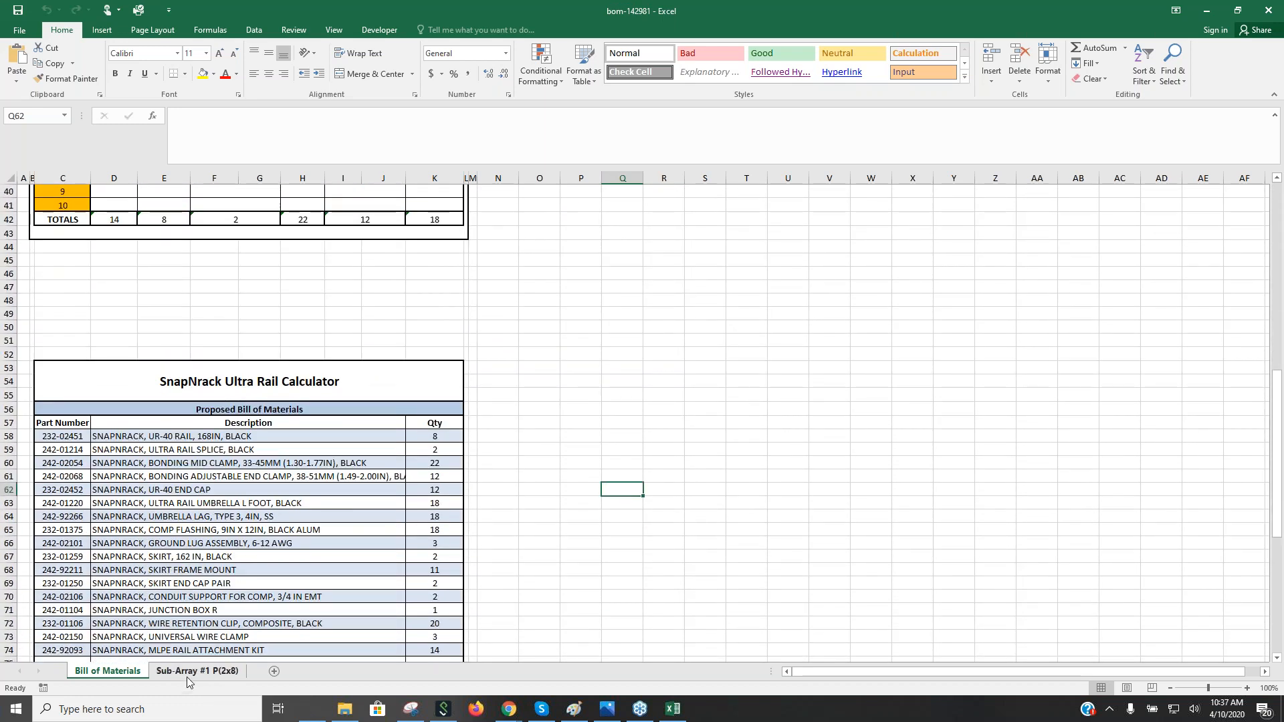
# Step: Examine the Sub-Array #1 sheet, covering the structural engineering report, the attachment and cantilever spacing adjusted for rafter spacing, and the array skirt table
pyautogui.click(187, 672)
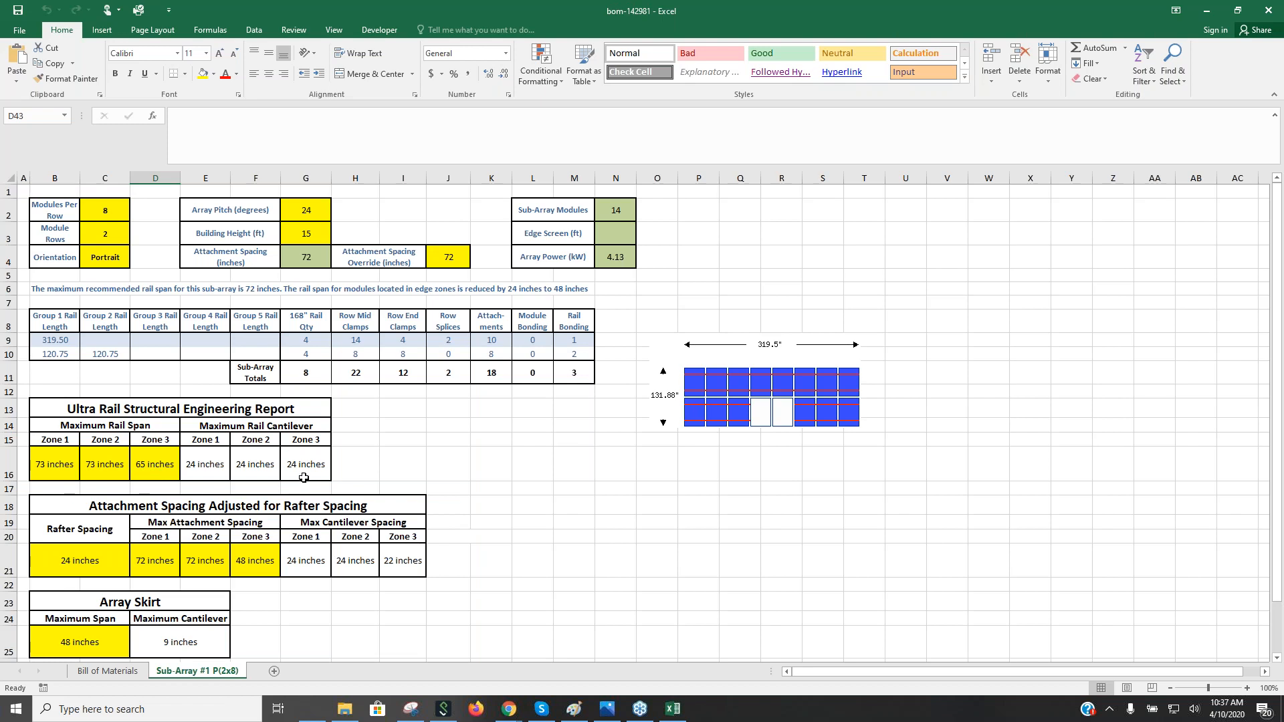
pyautogui.scroll(-1, 100, 552)
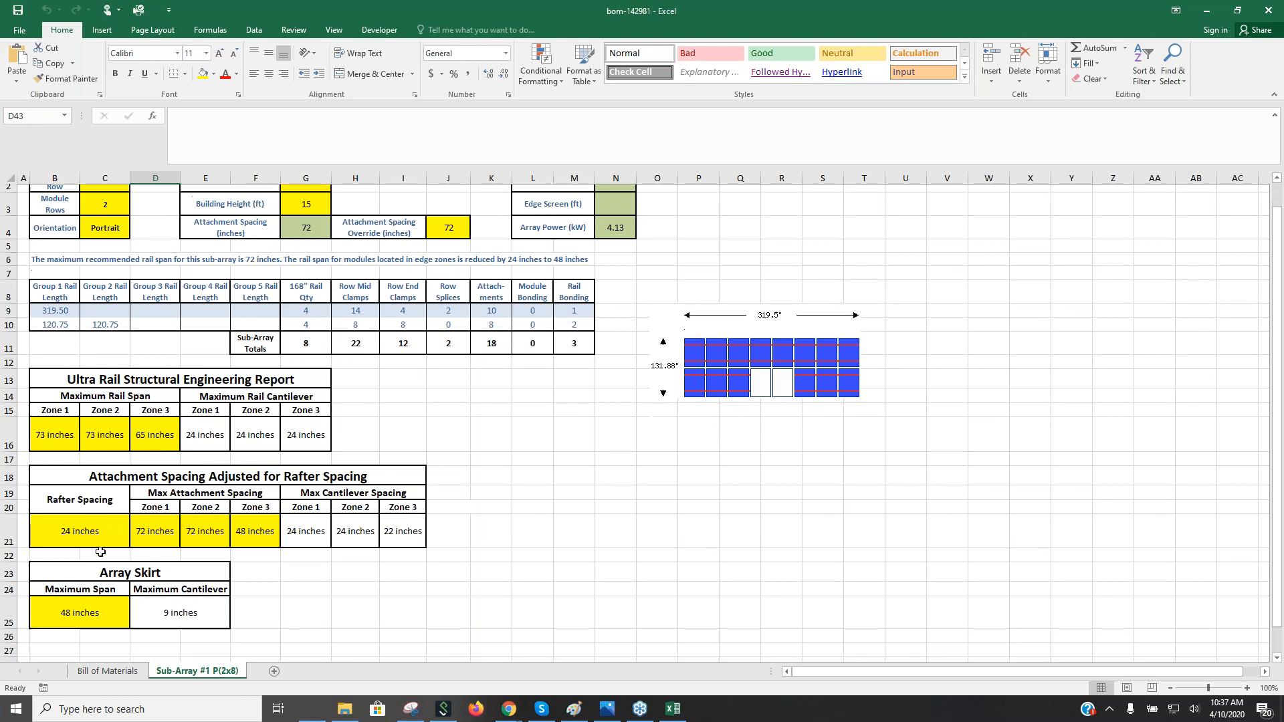
pyautogui.scroll(-2, 101, 552)
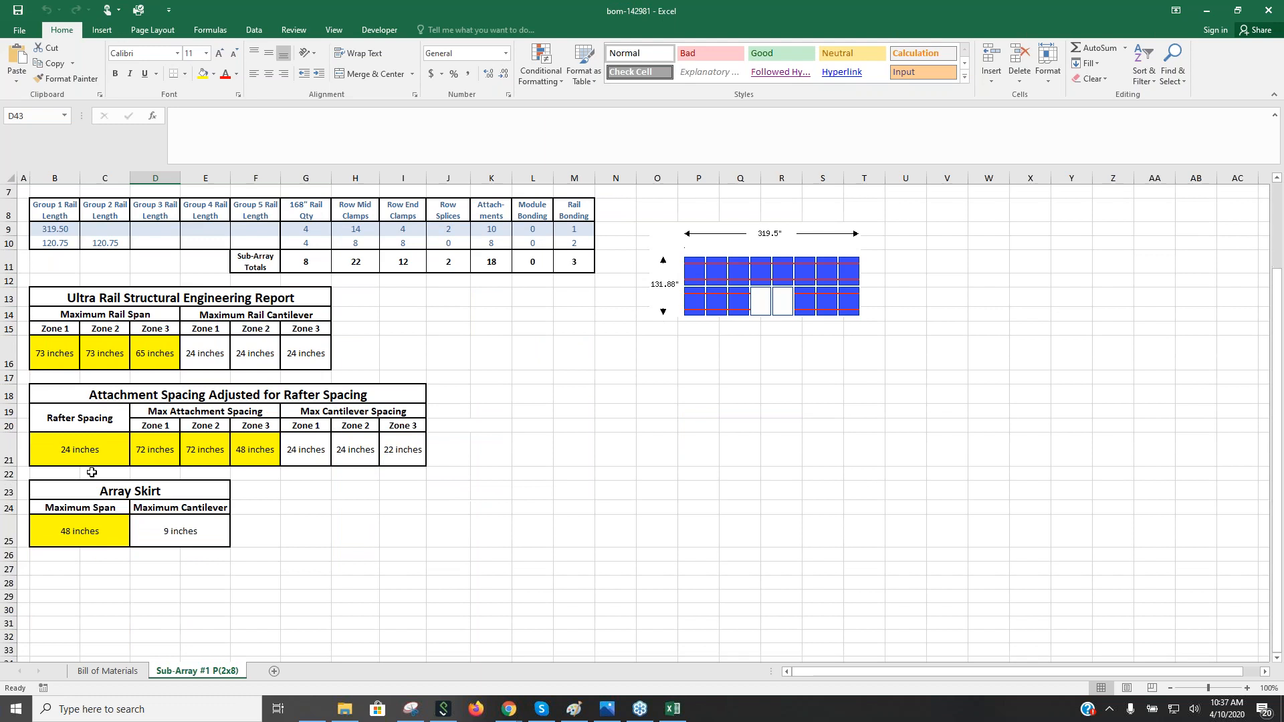
pyautogui.click(60, 453)
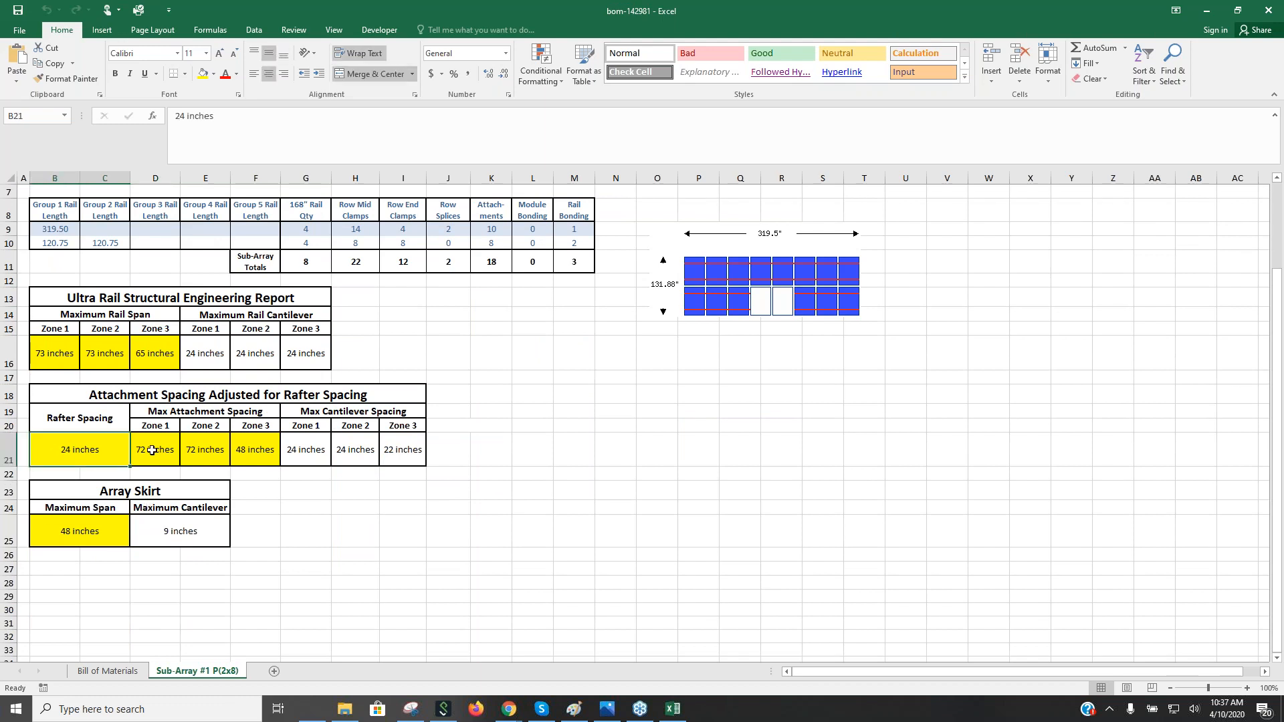
pyautogui.click(154, 450)
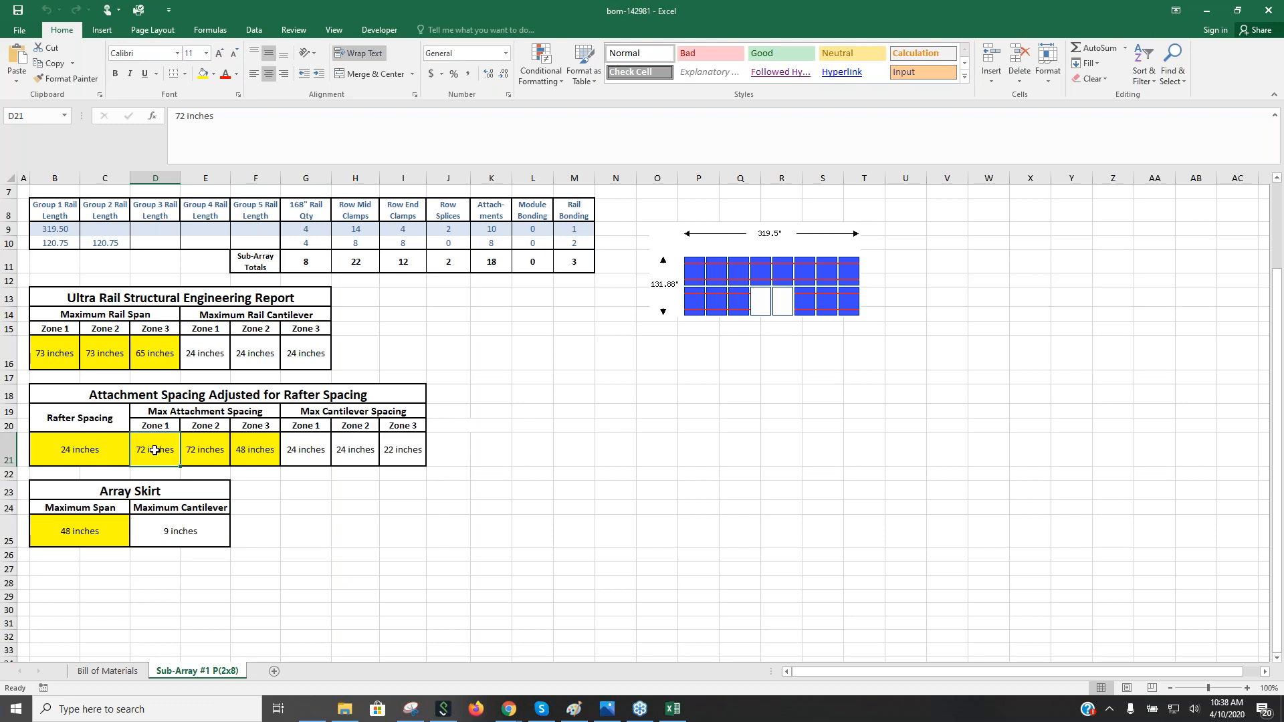
pyautogui.click(256, 450)
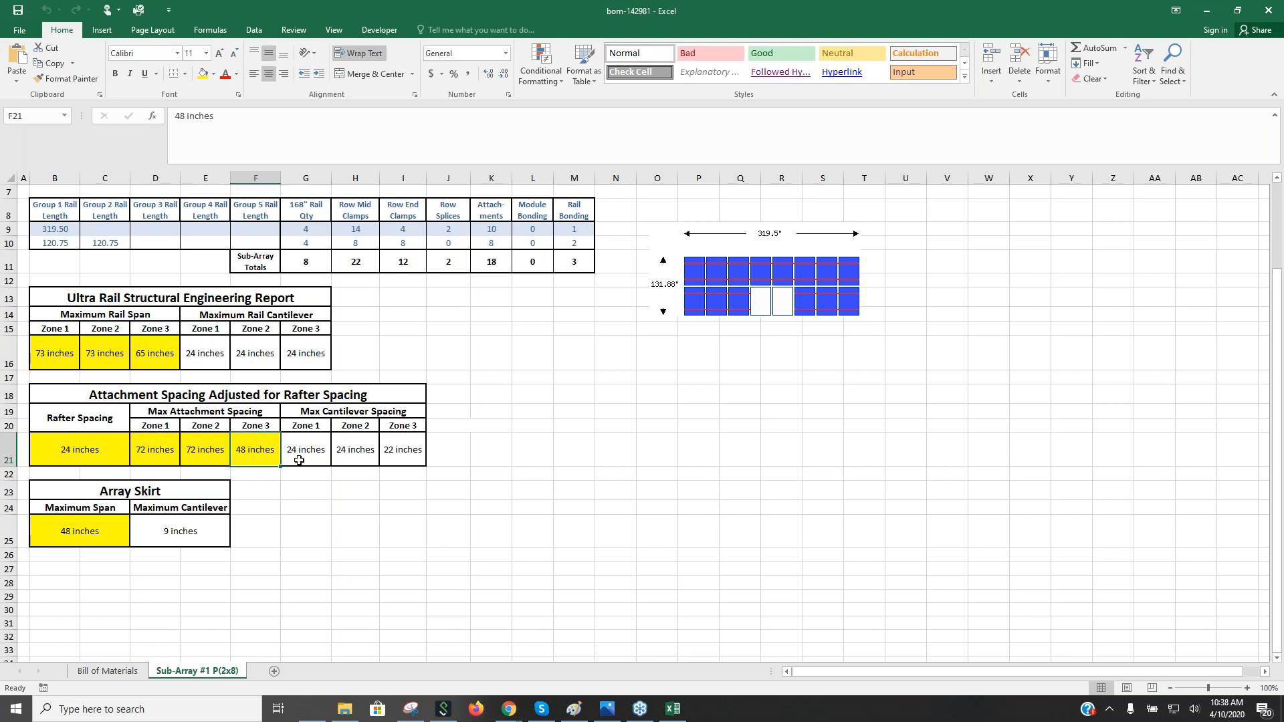
pyautogui.click(406, 451)
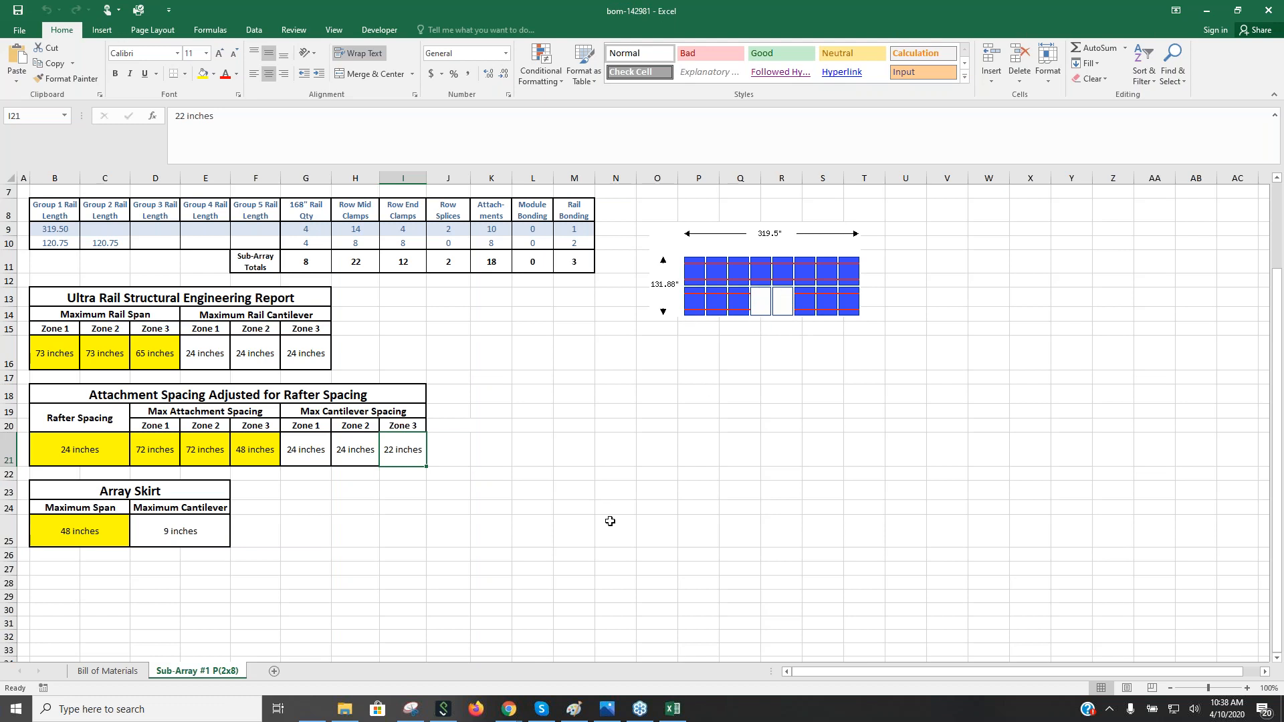
# Step: Return to the Bill of Materials sheet, switch to the configurator in Chrome, export the proposed bill of materials to PDF and open the file
pyautogui.click(108, 672)
pyautogui.click(1208, 11)
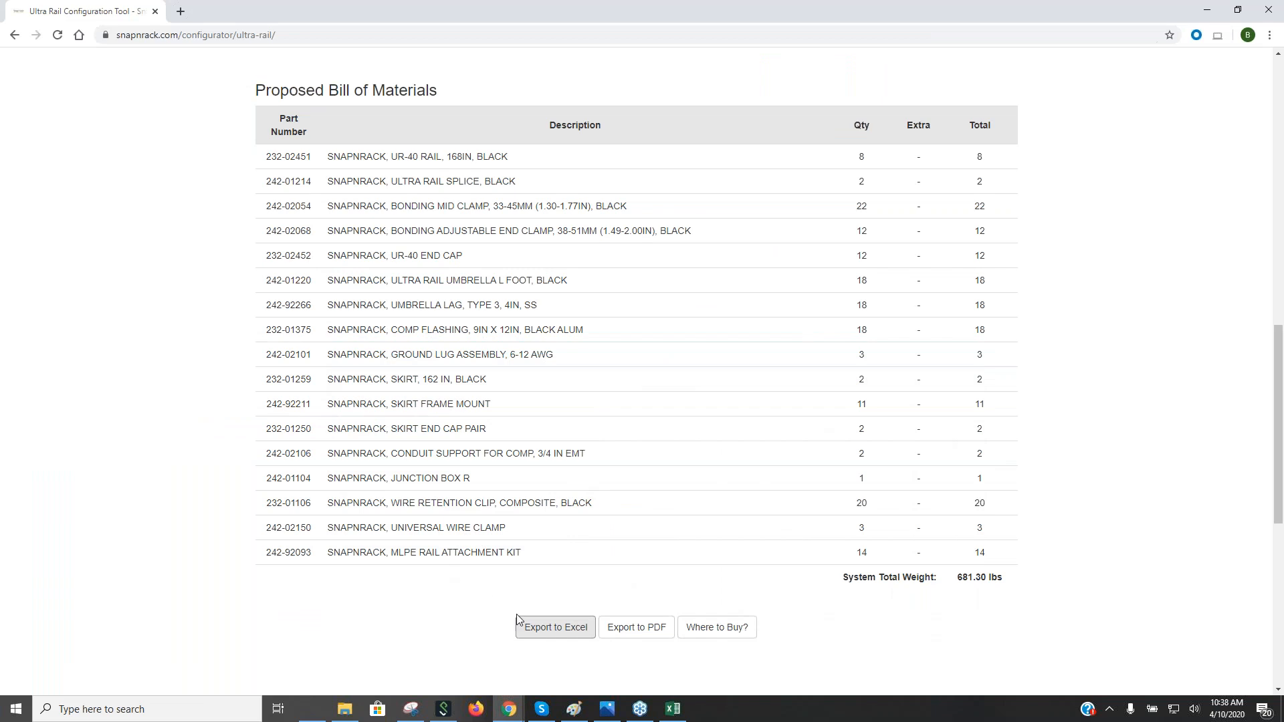
pyautogui.click(641, 630)
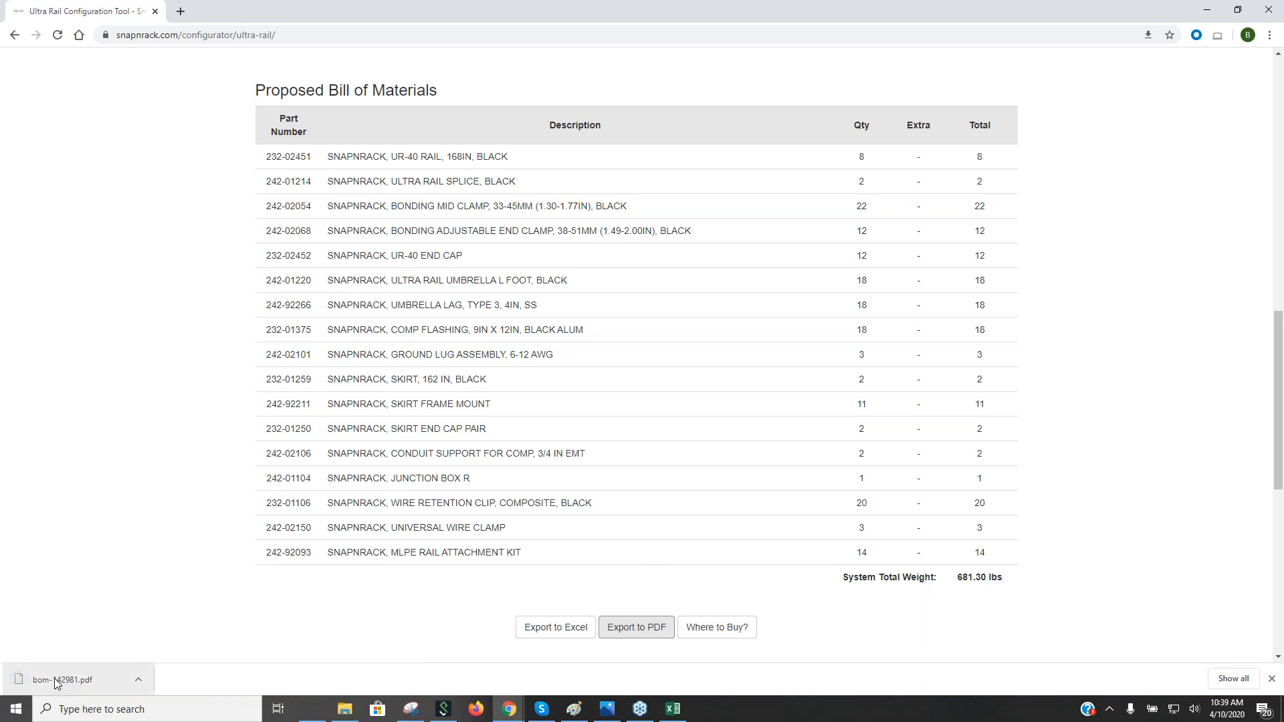
pyautogui.click(54, 679)
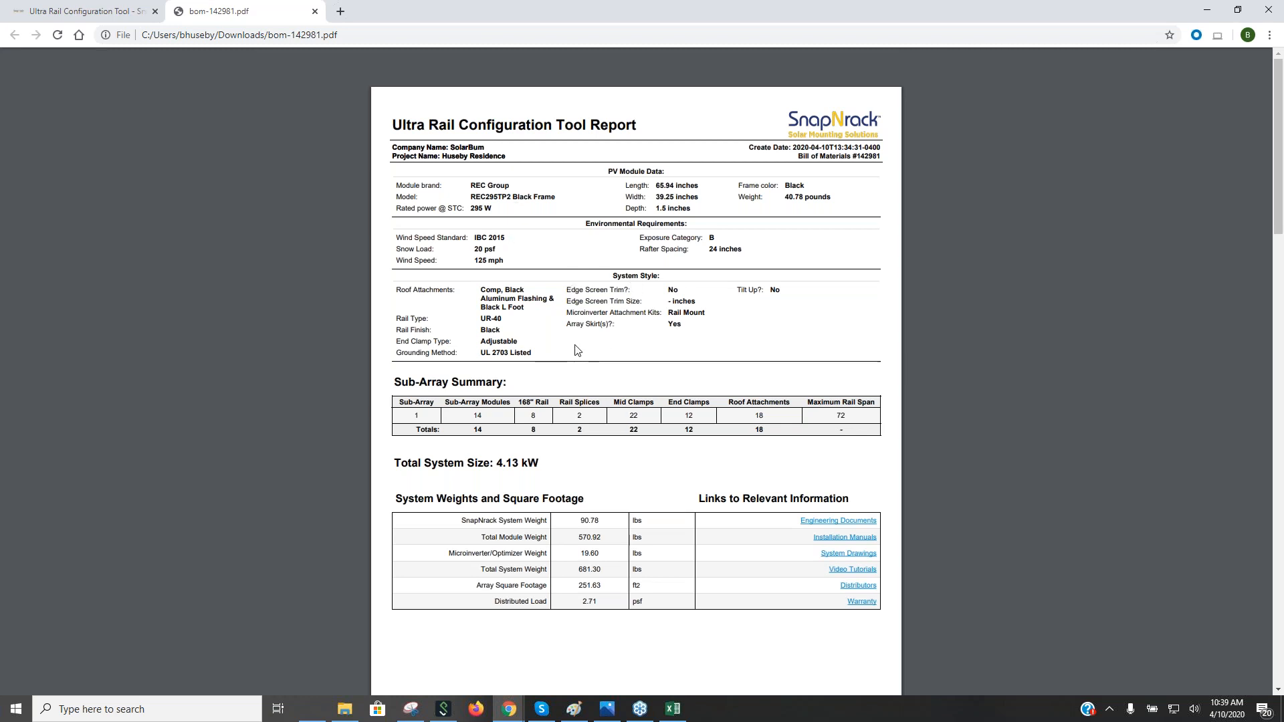
# Step: Examine the PDF report's project summary, system weights, square footage, information links and proposed bill of materials
pyautogui.scroll(-1, 577, 351)
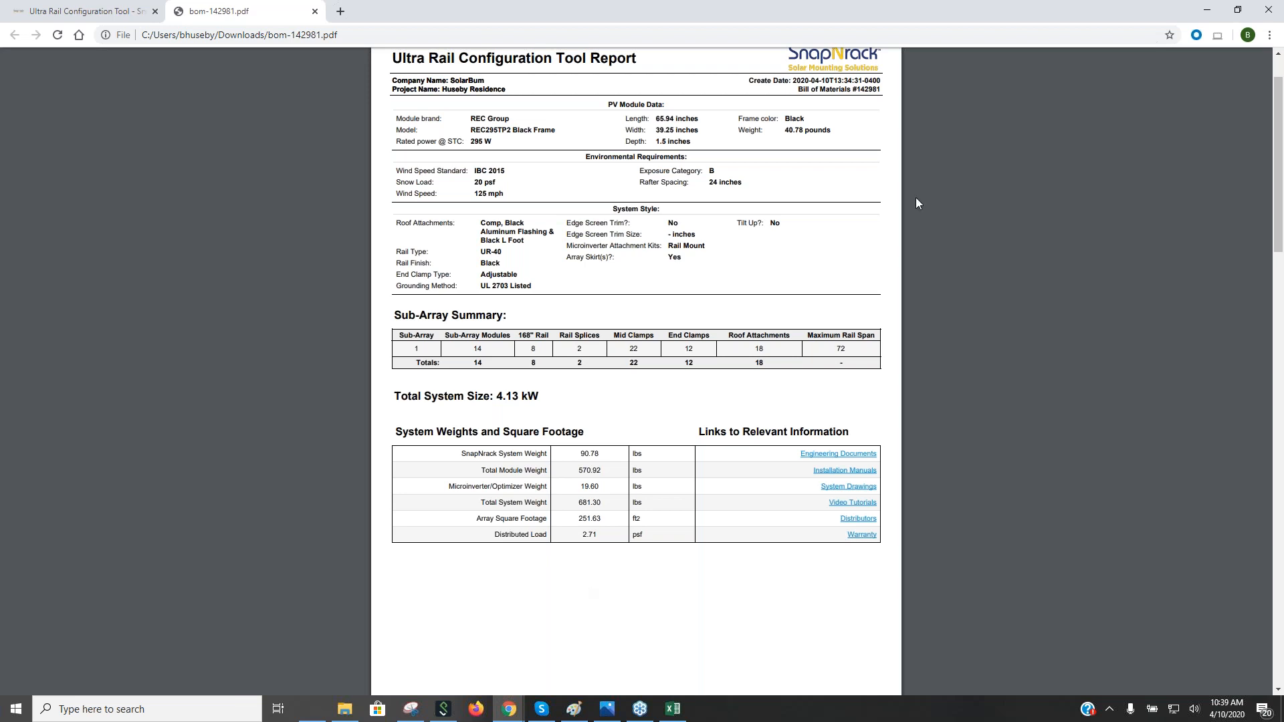
pyautogui.scroll(-3, 597, 471)
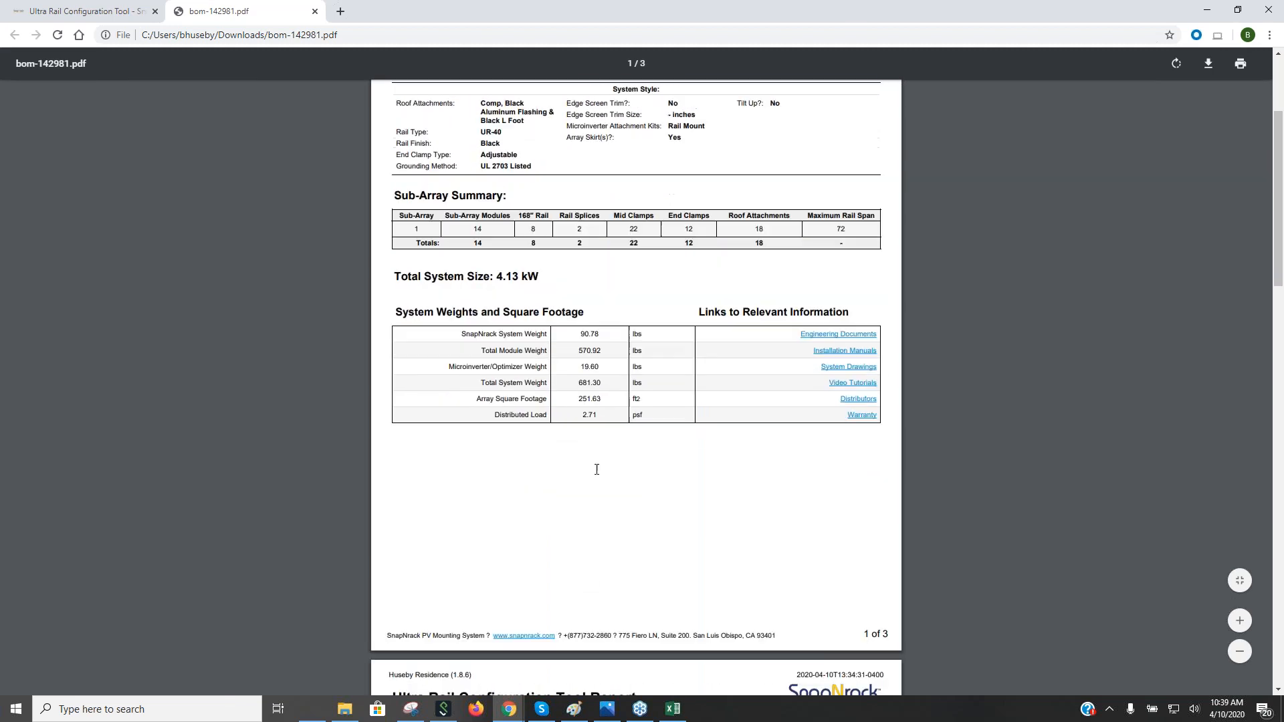
pyautogui.scroll(1, 614, 202)
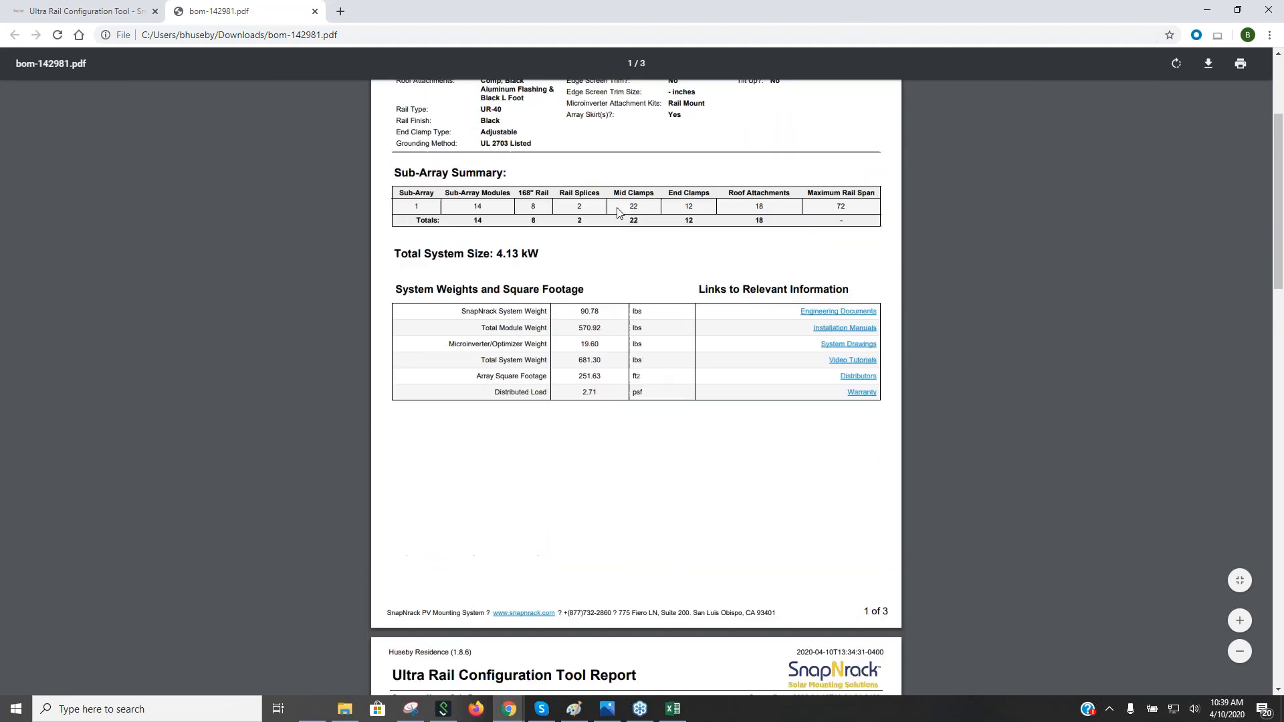
pyautogui.scroll(-7, 614, 203)
pyautogui.scroll(-1, 542, 223)
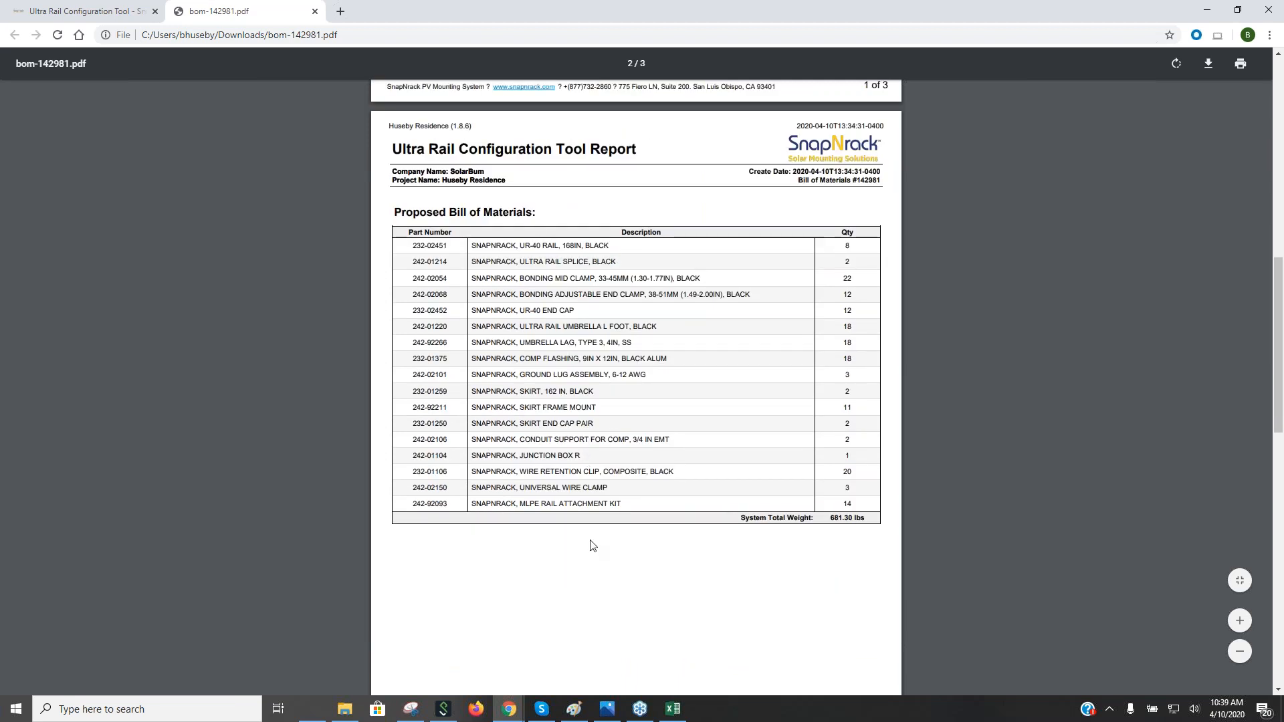
# Step: Examine the PDF report's Sub-Array #1 page, including the attachment spacing adjusted for rafter spacing, the array skirts and the reaction forces
pyautogui.scroll(-1, 590, 546)
pyautogui.scroll(-10, 591, 546)
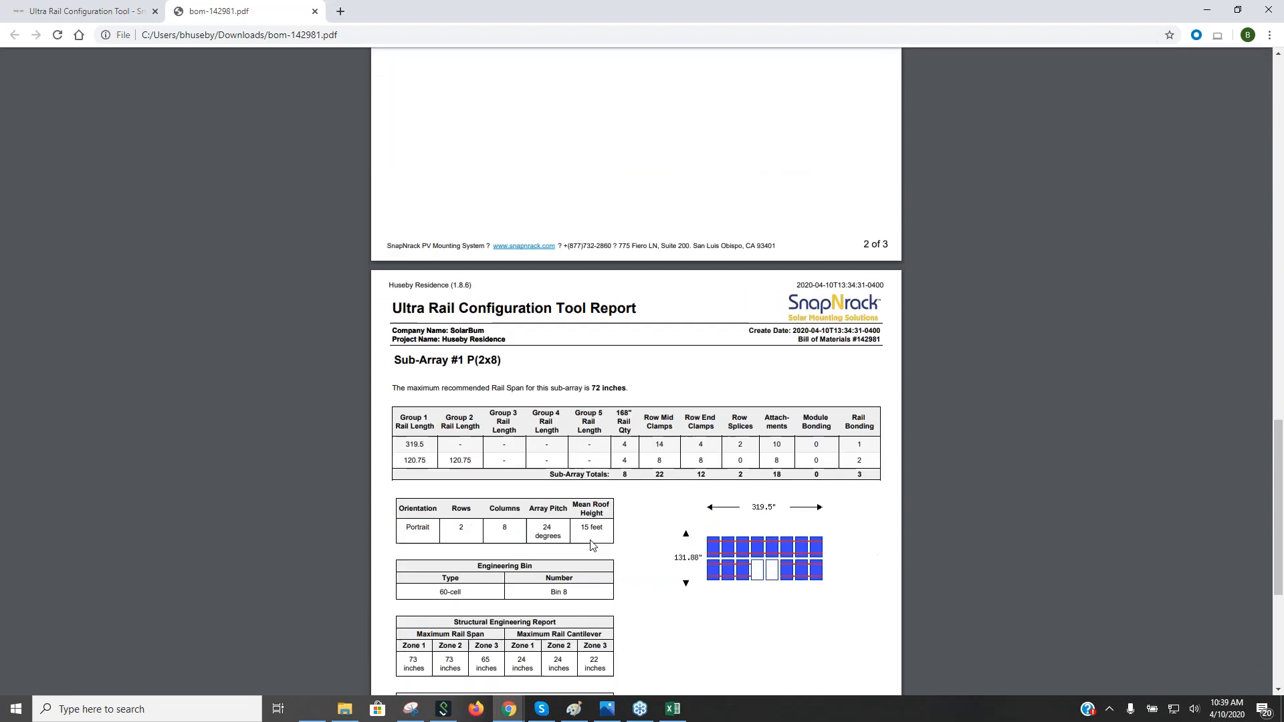
pyautogui.scroll(-1, 591, 546)
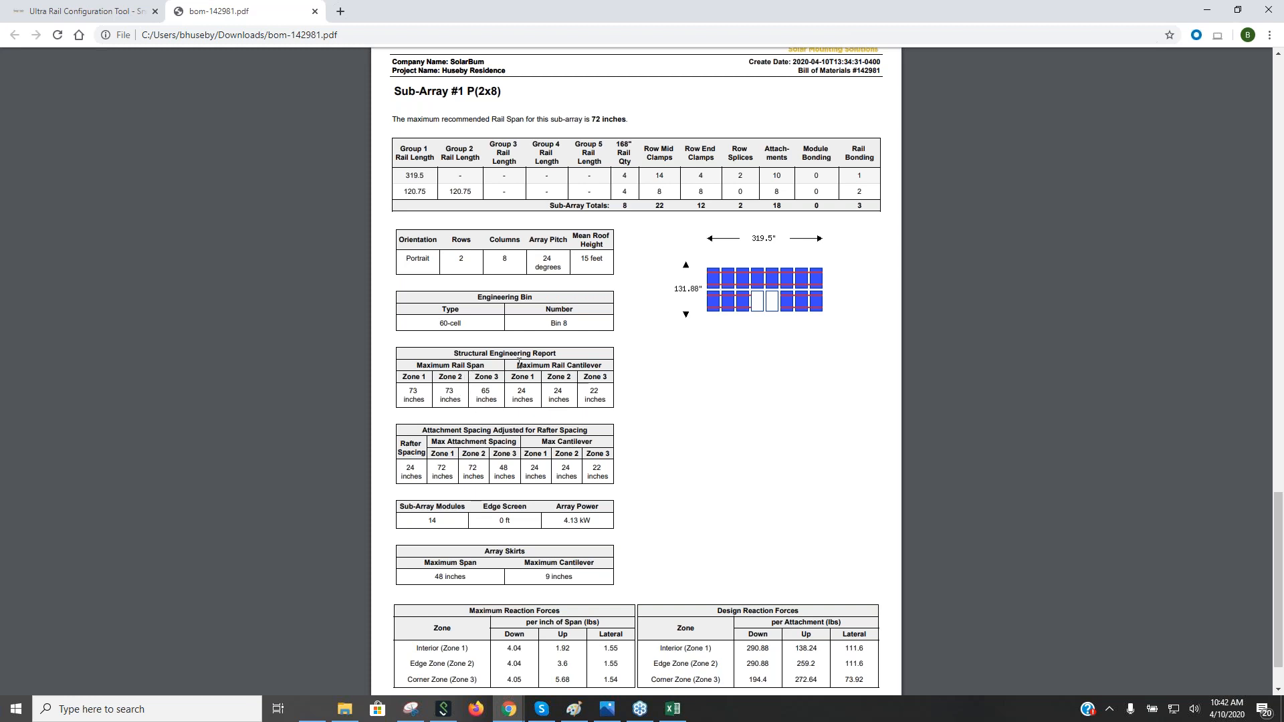
pyautogui.scroll(-1, 519, 363)
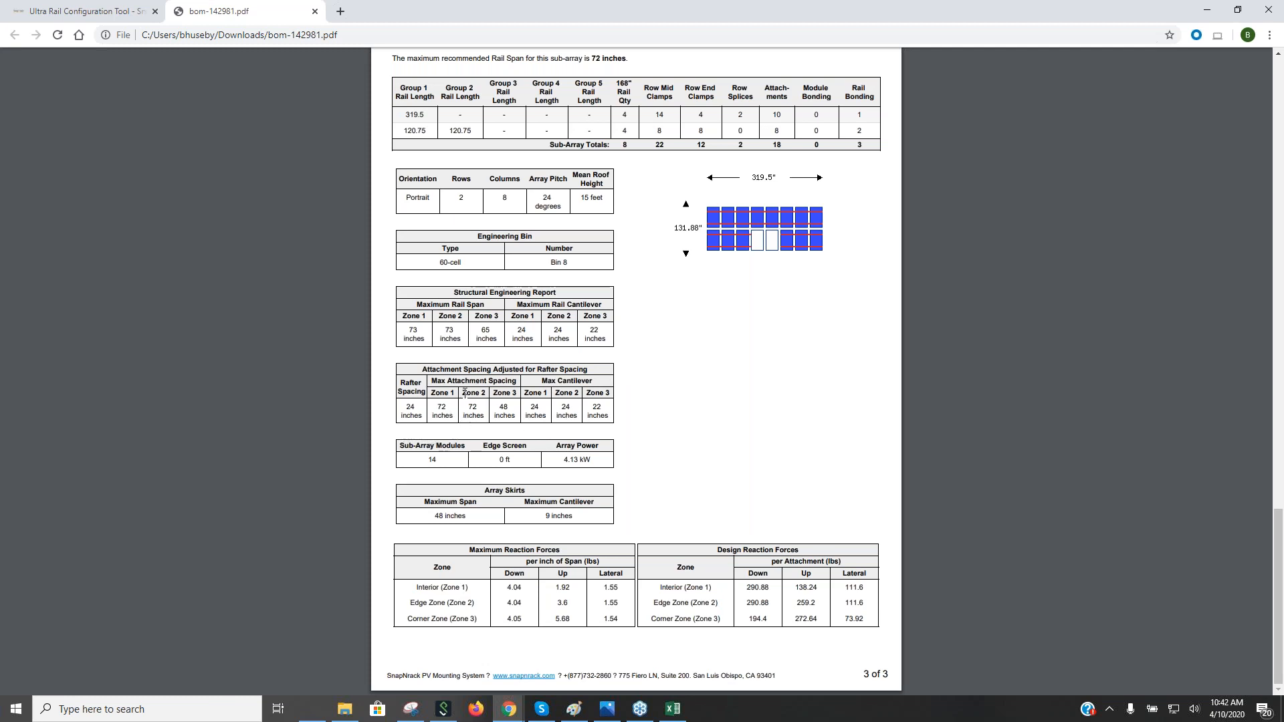
pyautogui.moveTo(408, 411); pyautogui.dragTo(504, 408)
pyautogui.click(471, 428)
pyautogui.scroll(20, 547, 506)
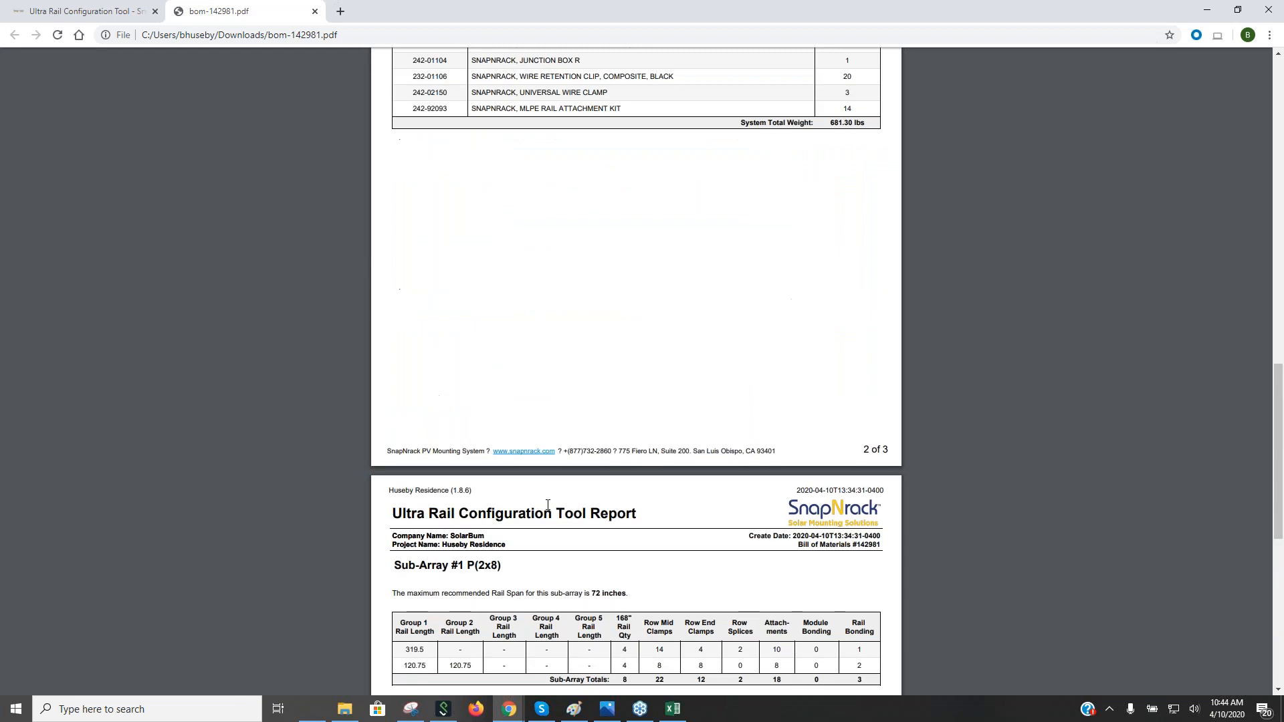
pyautogui.scroll(5, 542, 510)
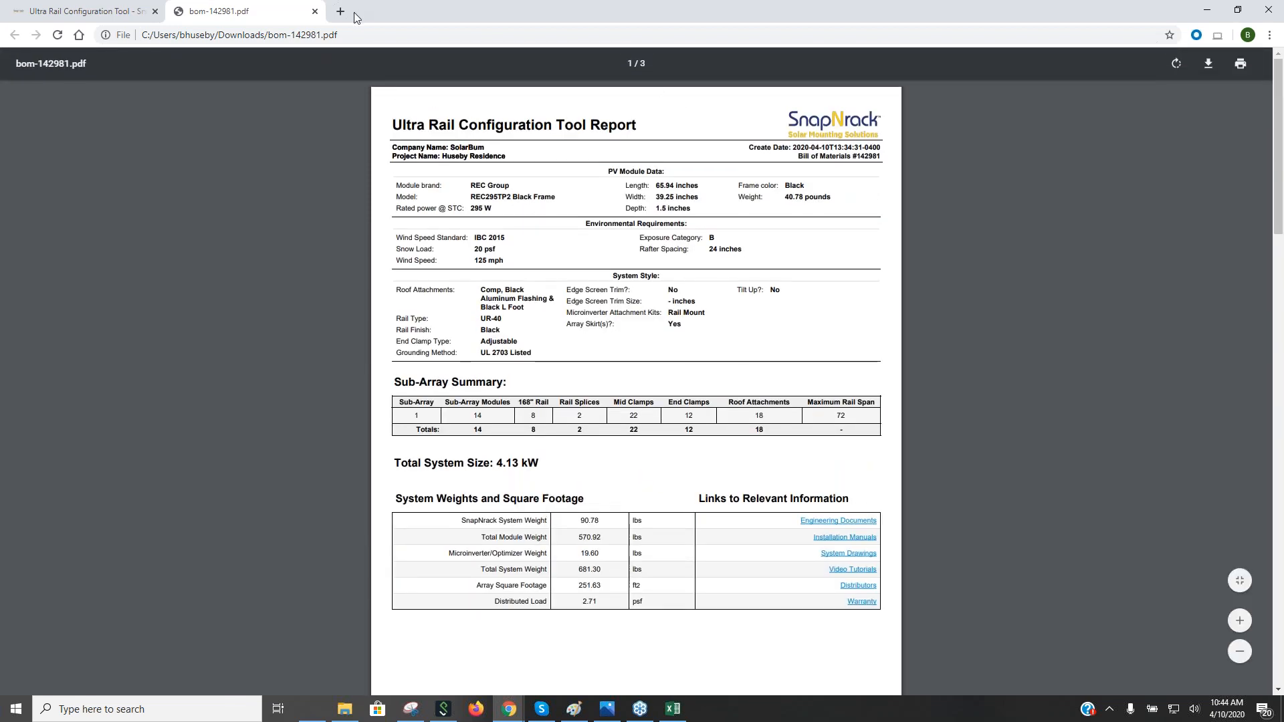
# Step: Close the PDF report and go back through the configurator to the rail type and sub-array layout page
pyautogui.click(314, 11)
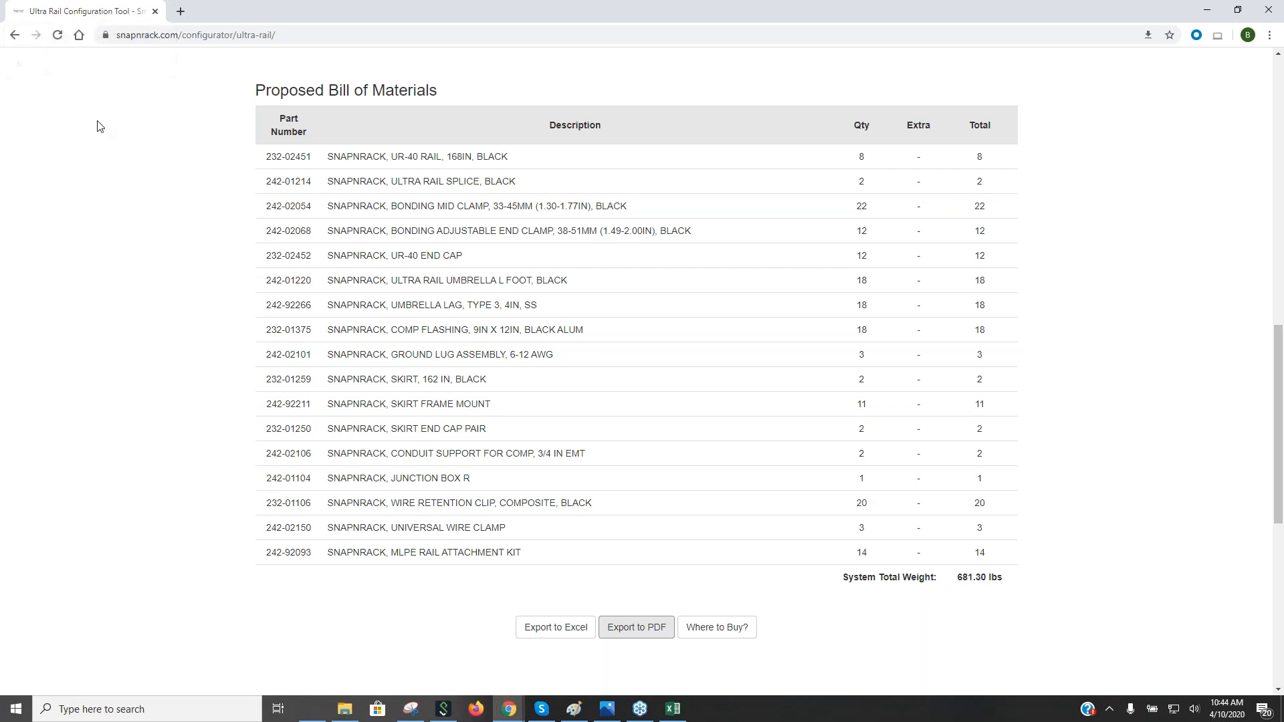
pyautogui.click(15, 37)
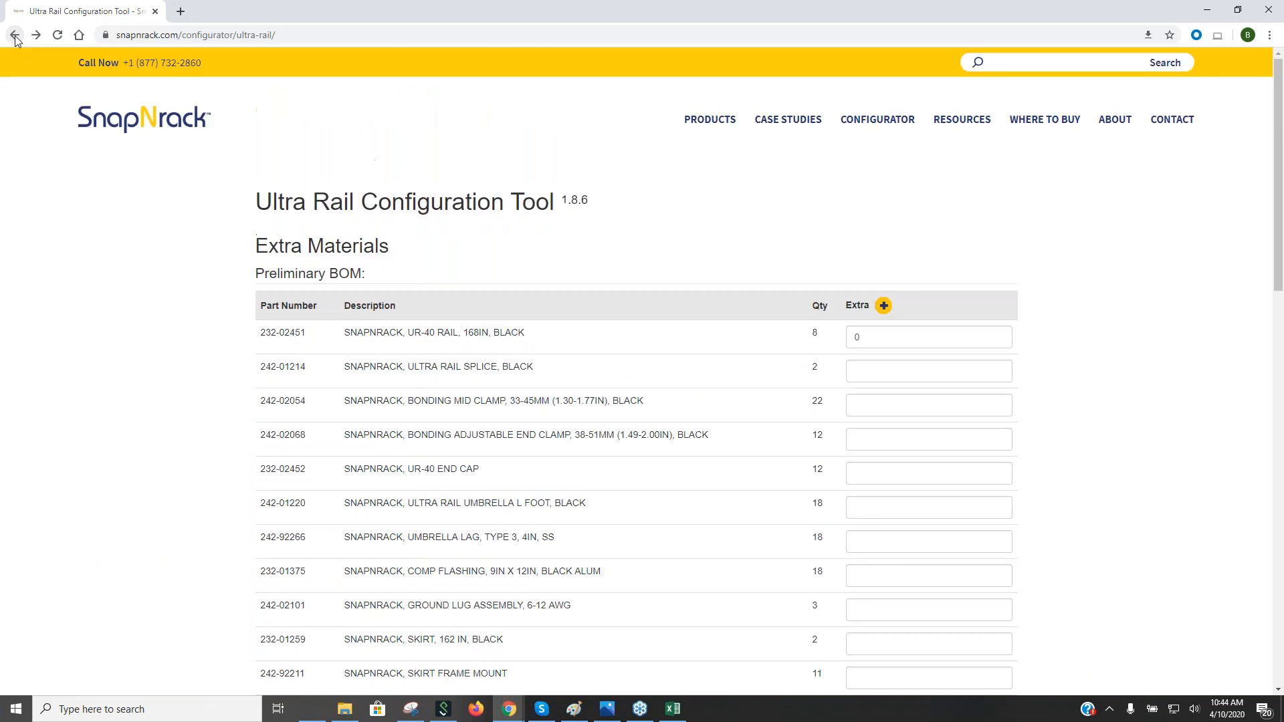
pyautogui.click(15, 37)
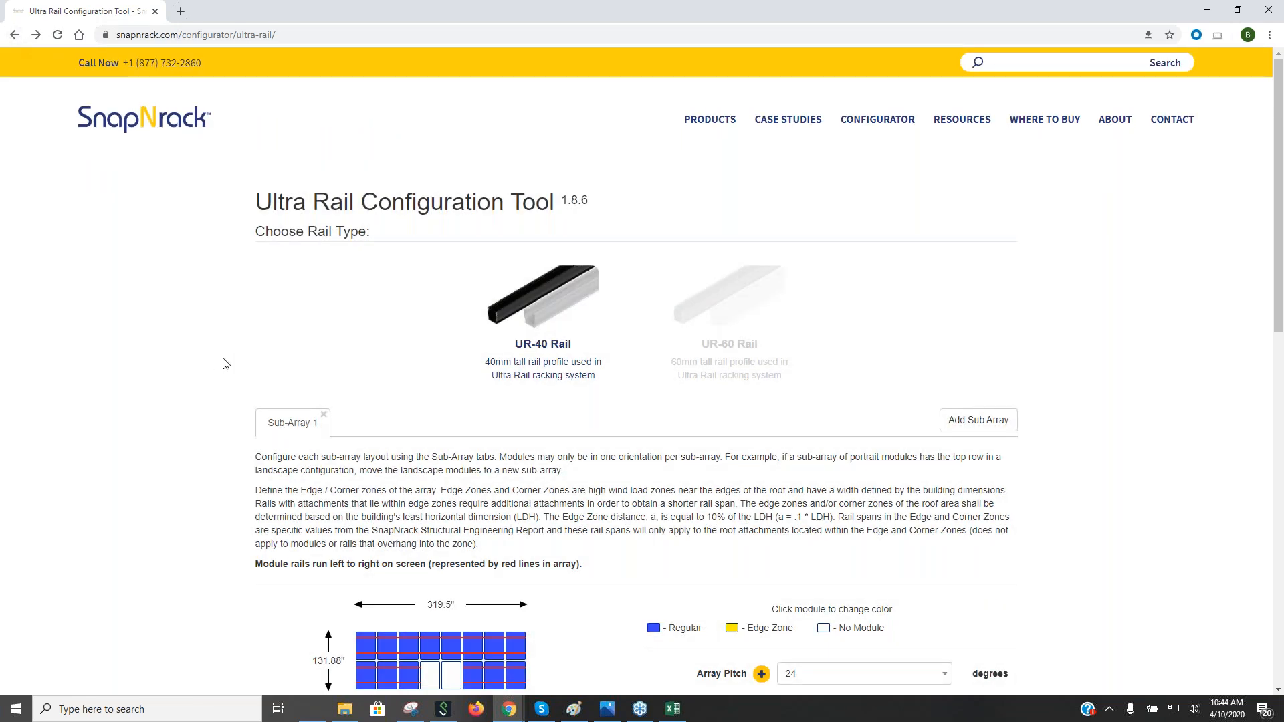
pyautogui.scroll(-2, 224, 361)
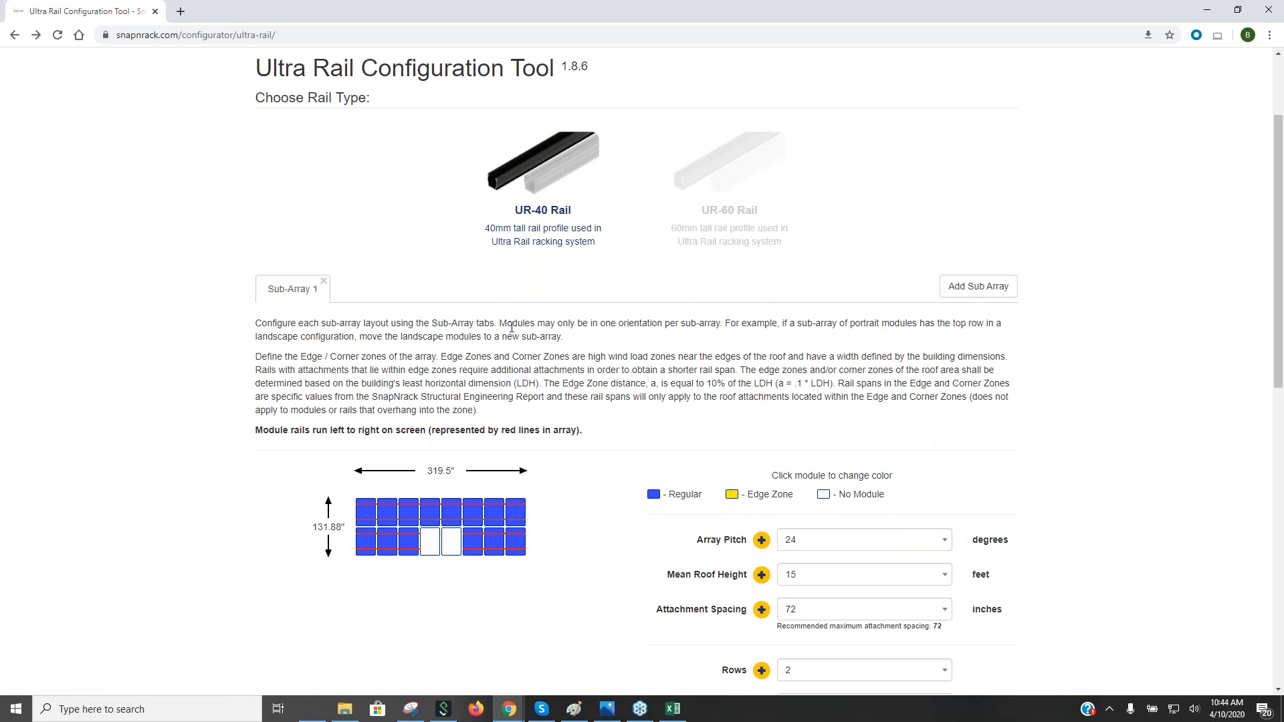
pyautogui.scroll(-2, 495, 535)
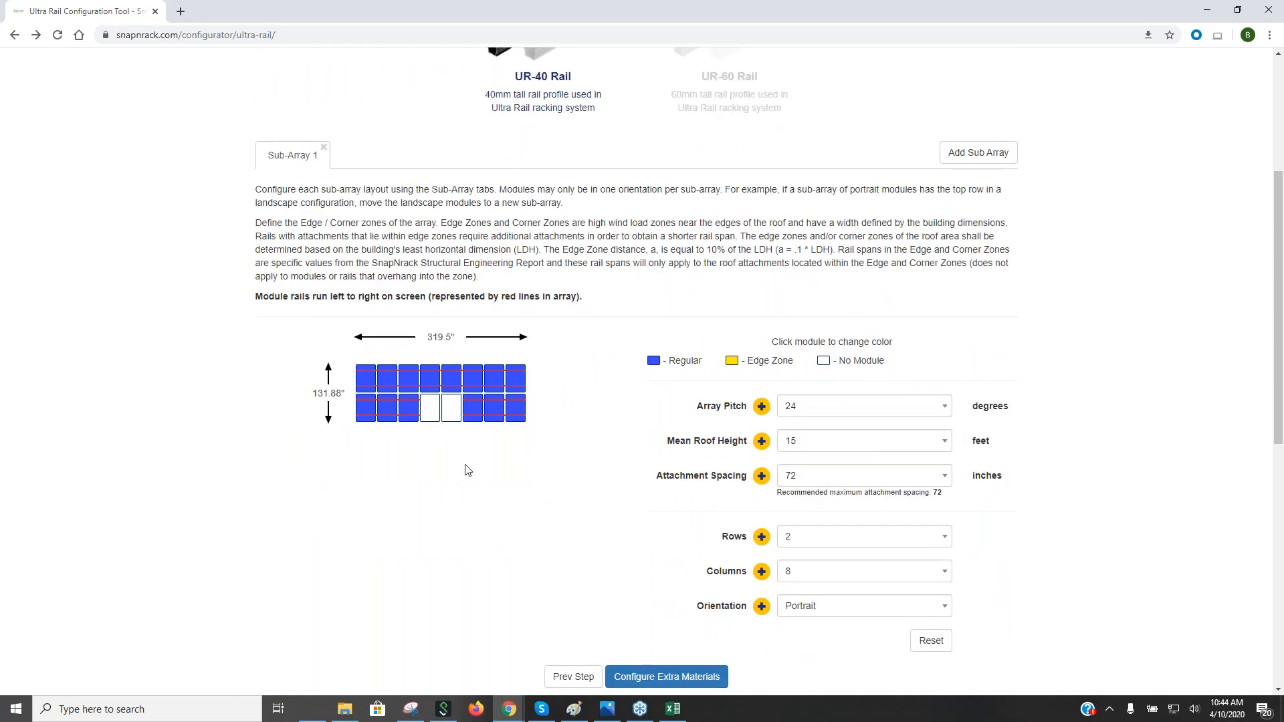
pyautogui.scroll(2, 576, 386)
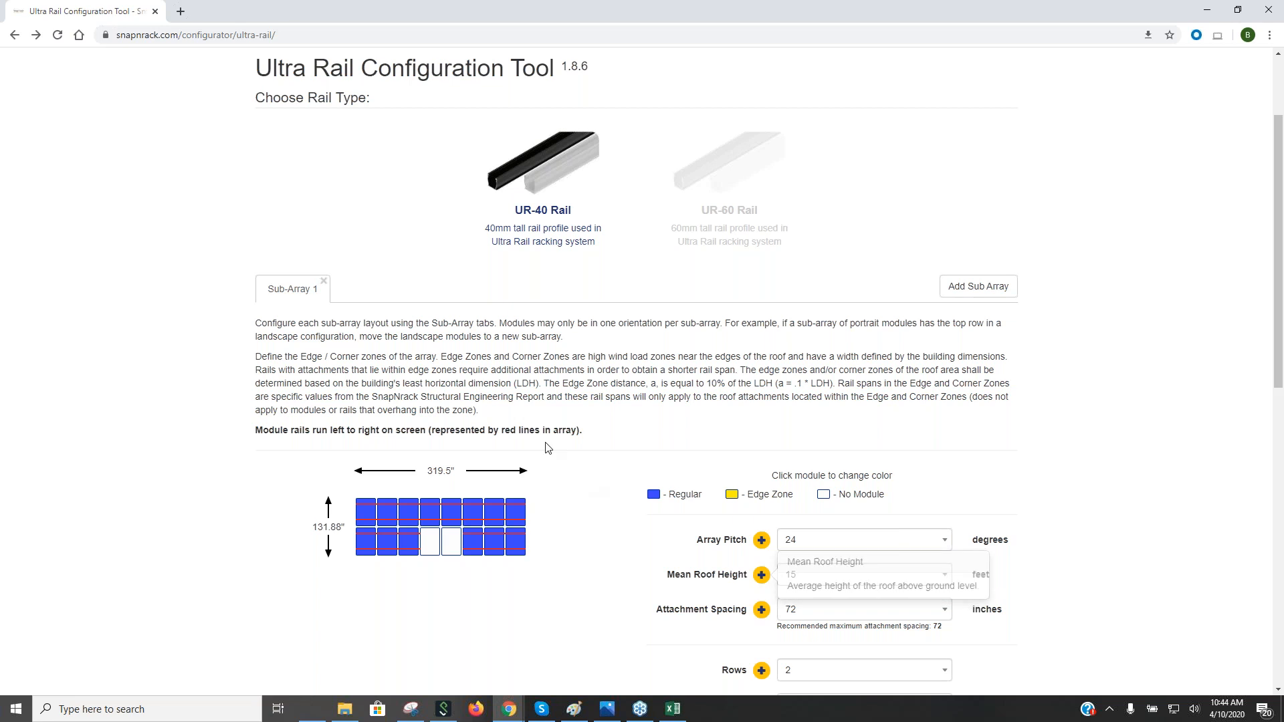
# Step: Add a second sub-array and set its array pitch to 30 degrees
pyautogui.click(967, 287)
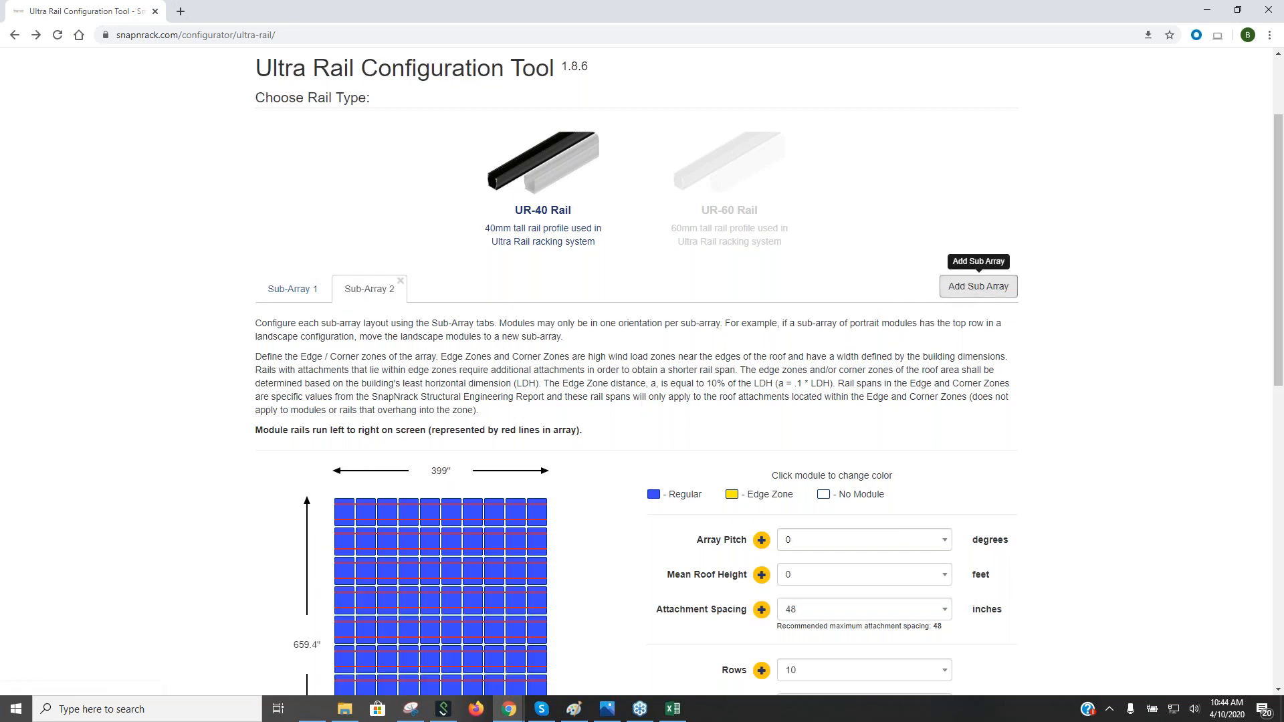
pyautogui.scroll(-3, 967, 287)
pyautogui.click(843, 340)
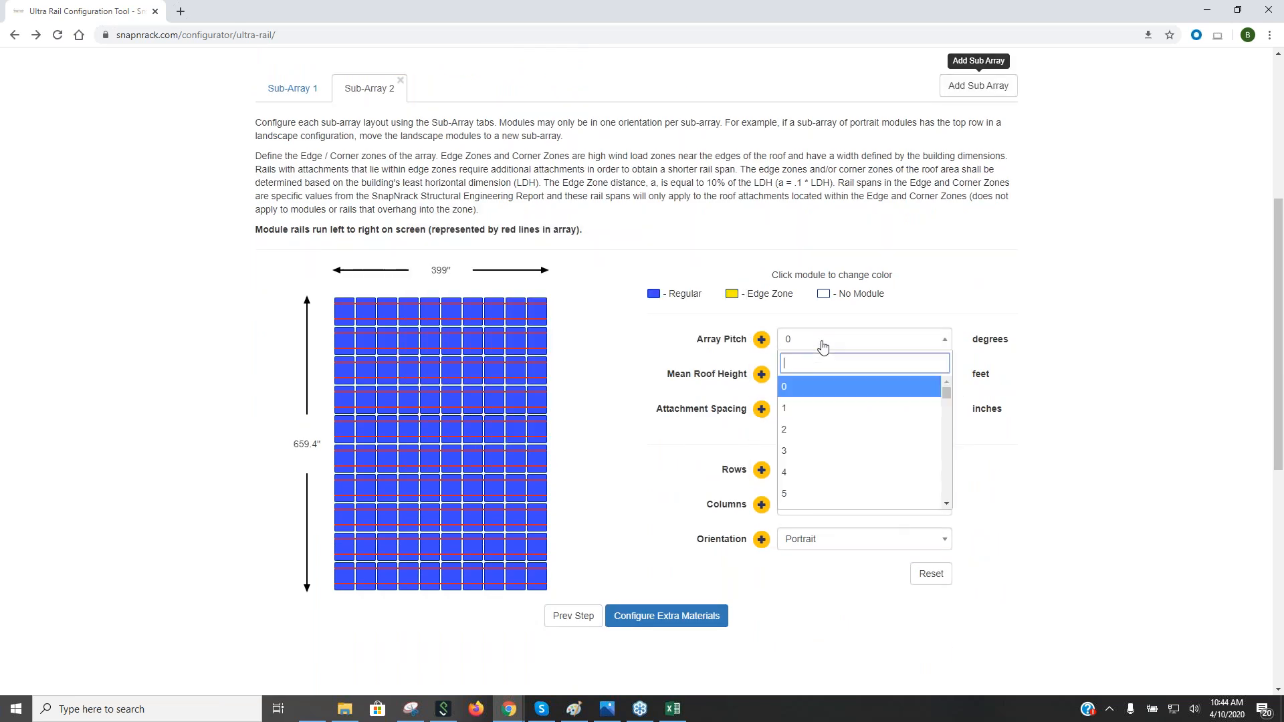
pyautogui.moveTo(949, 394); pyautogui.dragTo(950, 432)
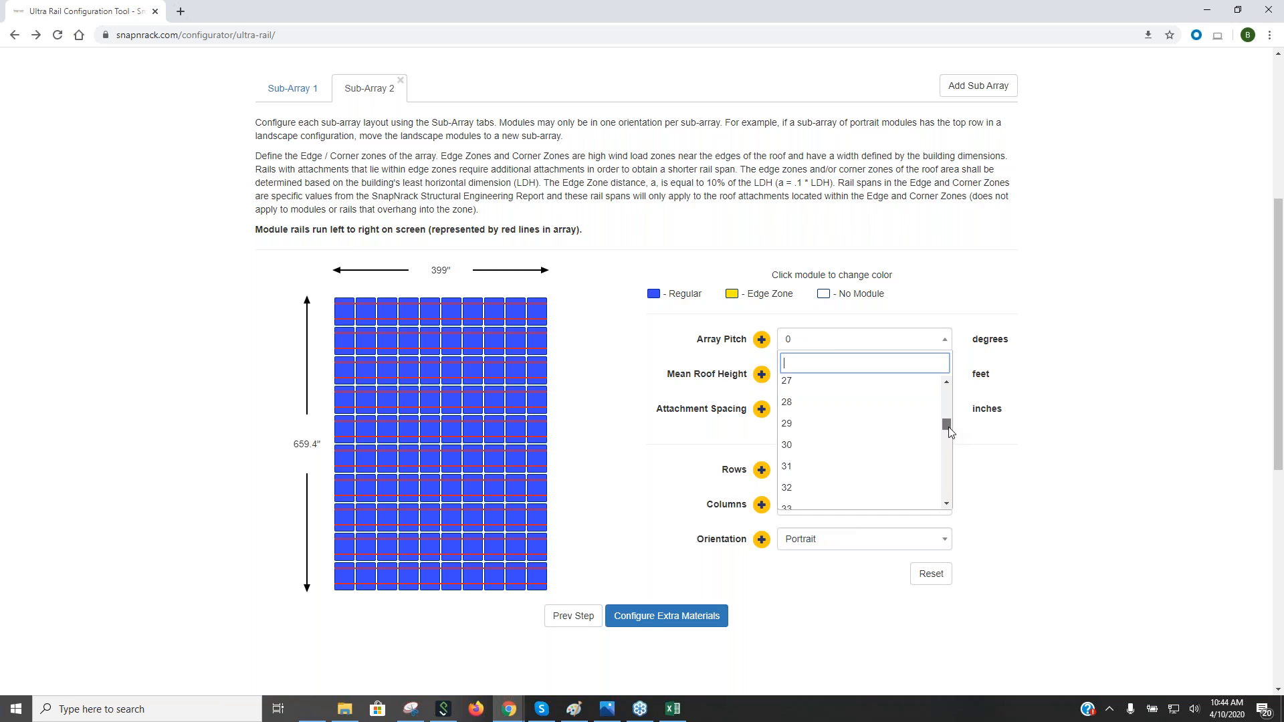
pyautogui.click(814, 452)
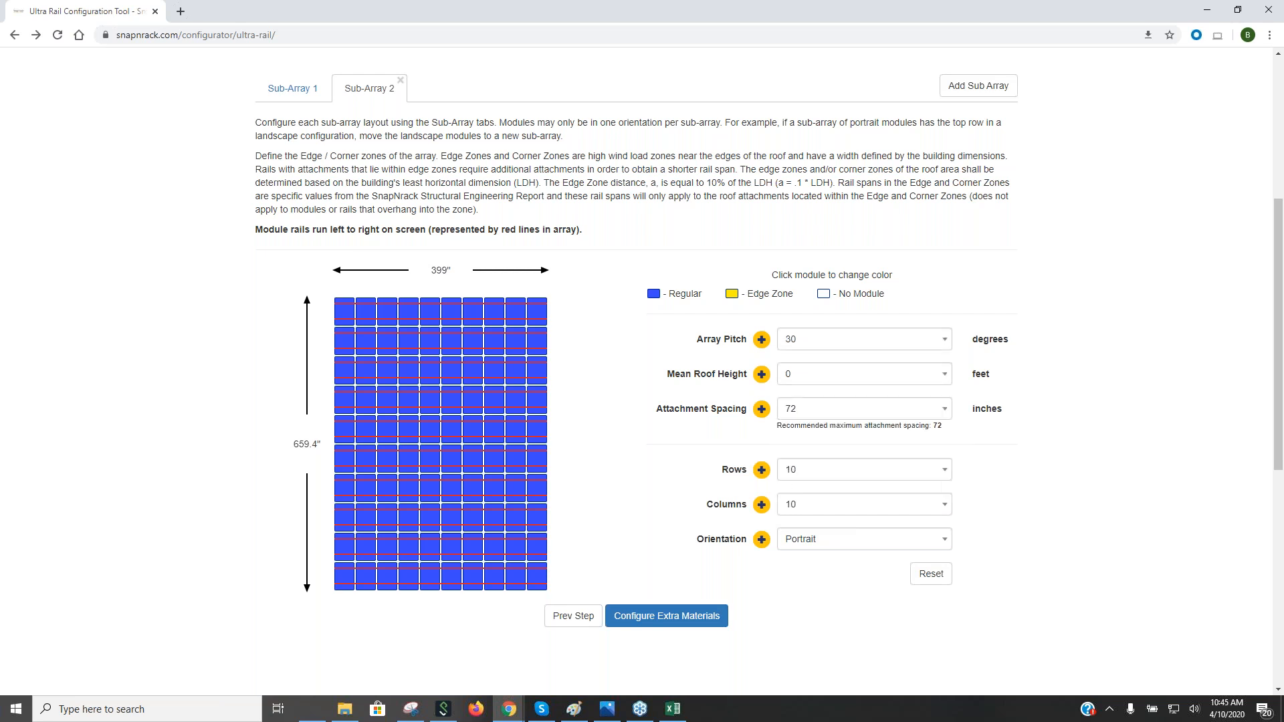
# Step: Set the array pitch of Sub-Array 2 to 45 degrees
pyautogui.click(942, 340)
pyautogui.scroll(-3, 944, 436)
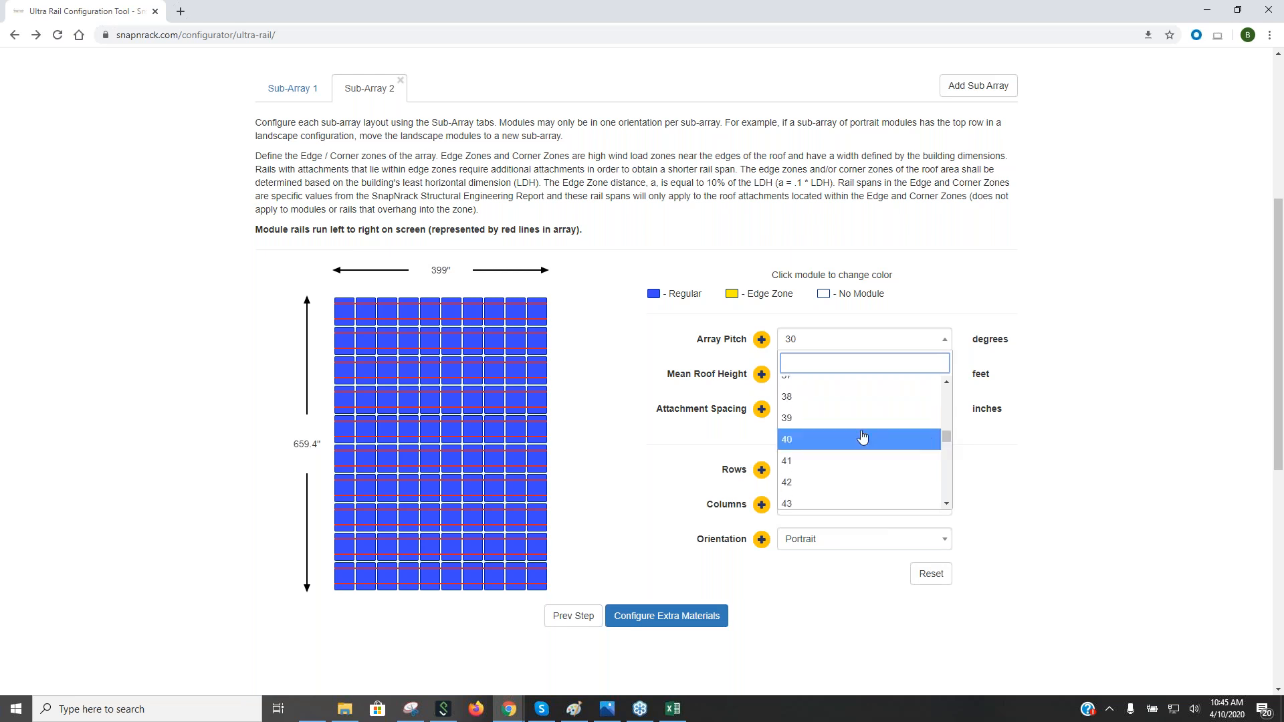
pyautogui.click(947, 505)
pyautogui.click(947, 504)
pyautogui.click(818, 502)
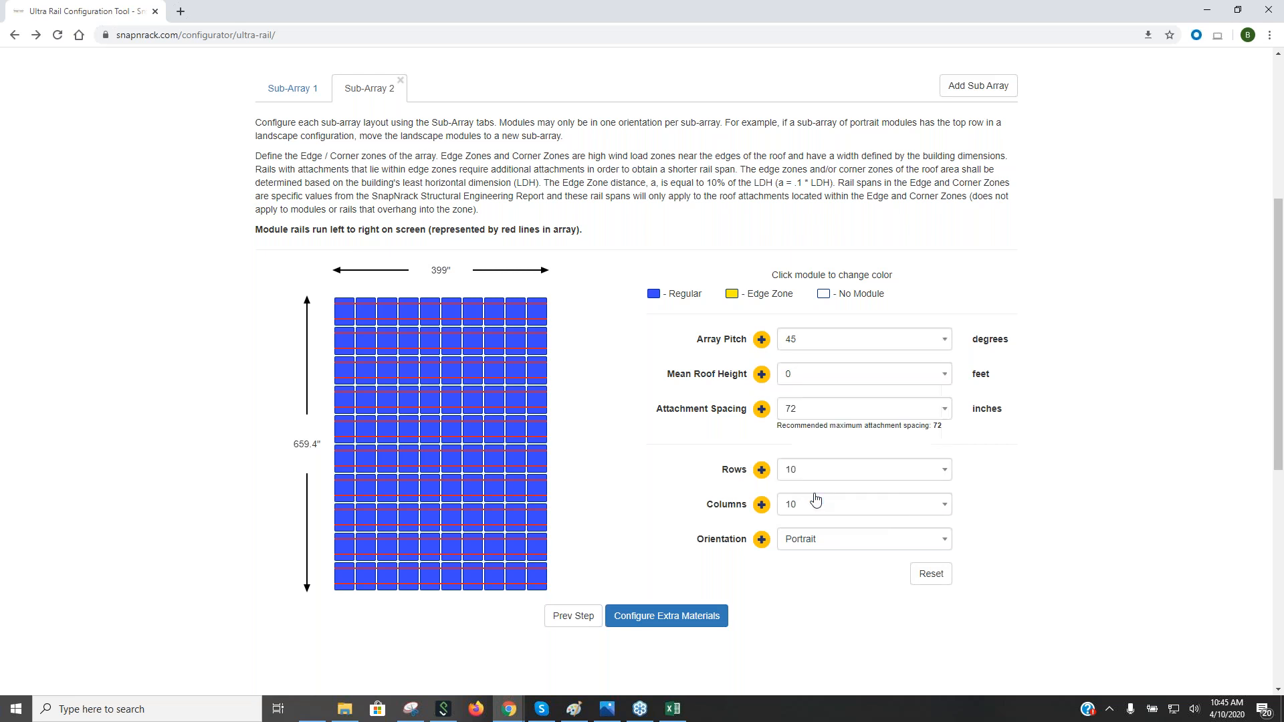
# Step: Set the mean roof height of Sub-Array 2 to 34 feet and its number of rows to 4
pyautogui.click(825, 380)
pyautogui.moveTo(947, 438); pyautogui.dragTo(961, 491)
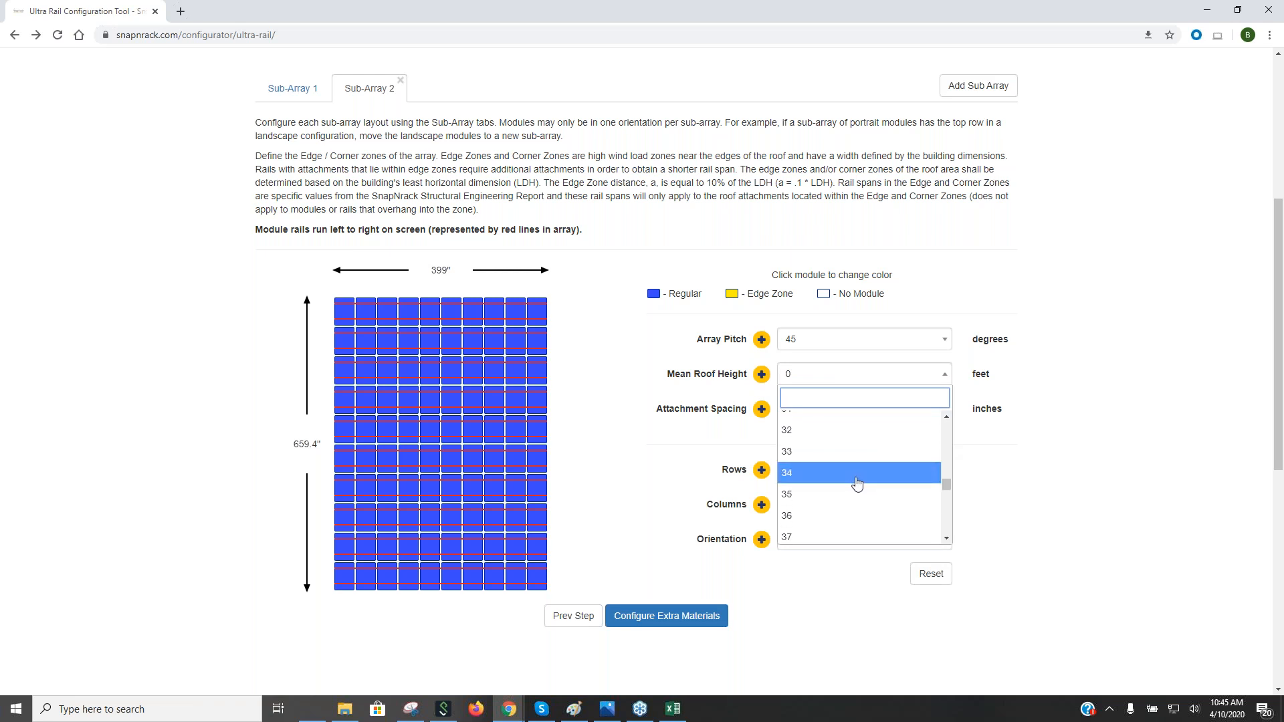
pyautogui.click(820, 481)
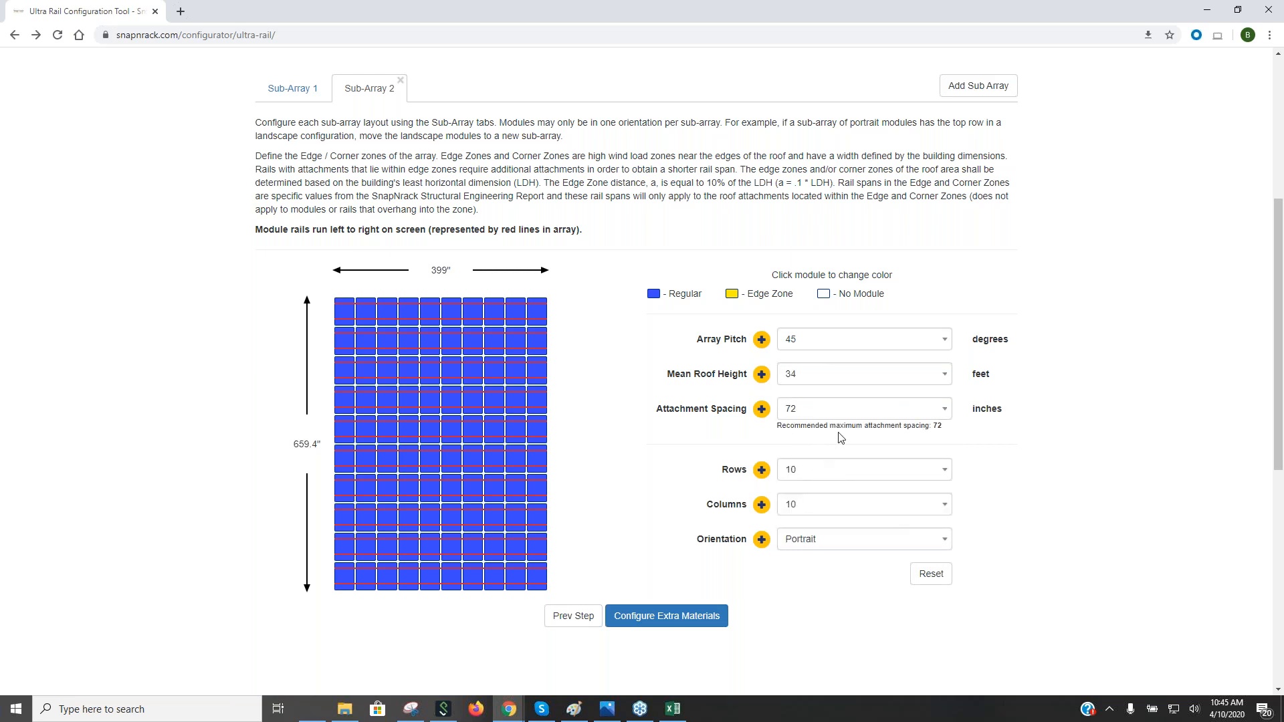
pyautogui.click(844, 475)
pyautogui.scroll(2, 890, 589)
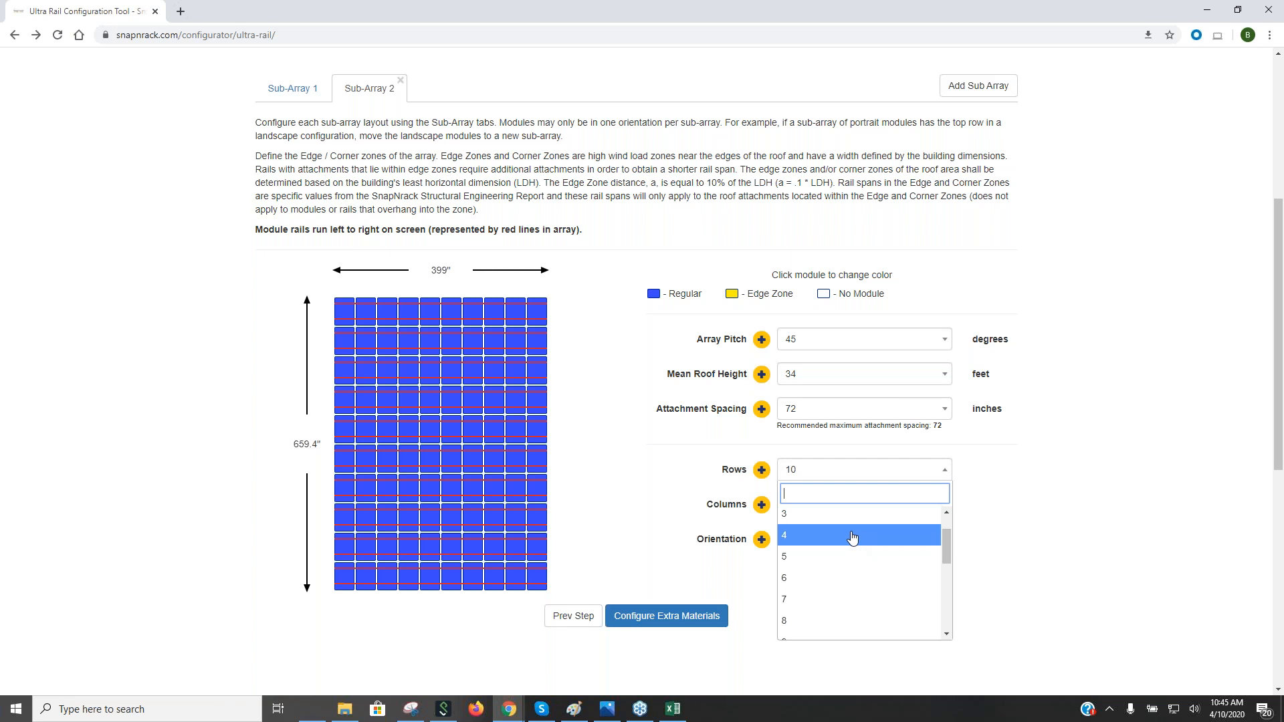
pyautogui.click(856, 539)
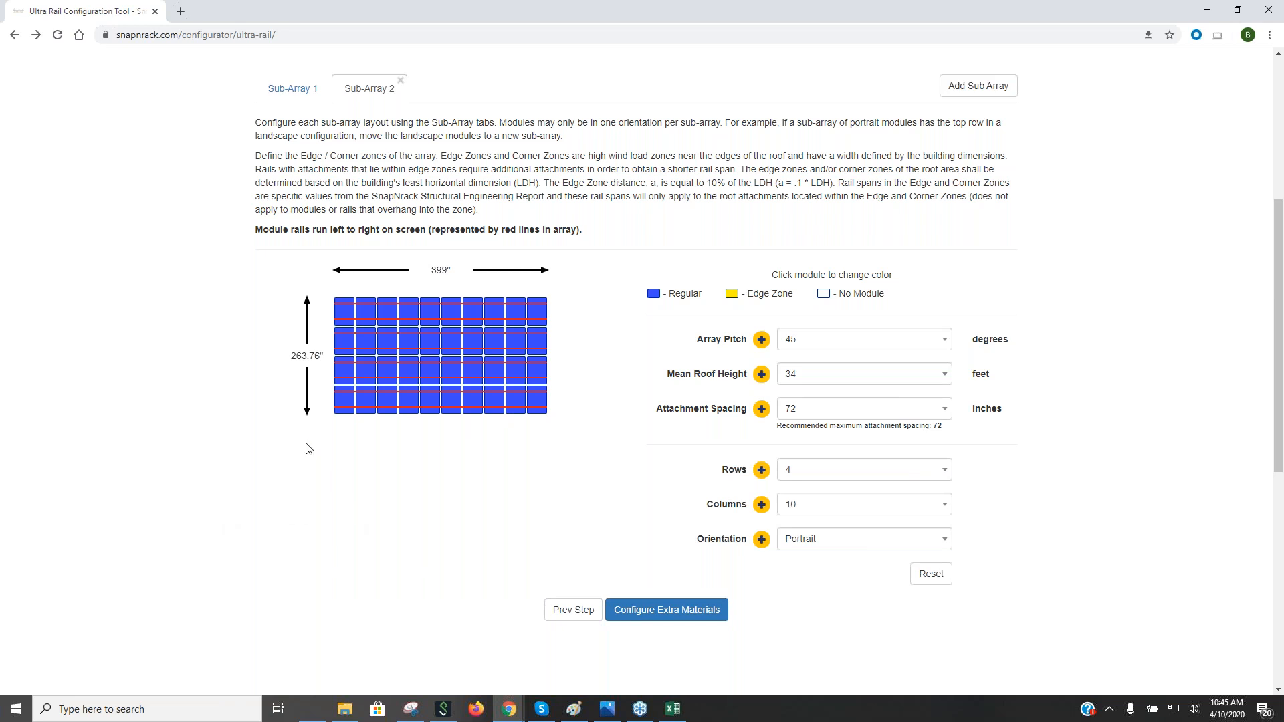
# Step: In Sub-Array 2, remove the fourth and fifth modules of the third row and mark the entire bottom row as edge zone
pyautogui.click(408, 372)
pyautogui.click(429, 373)
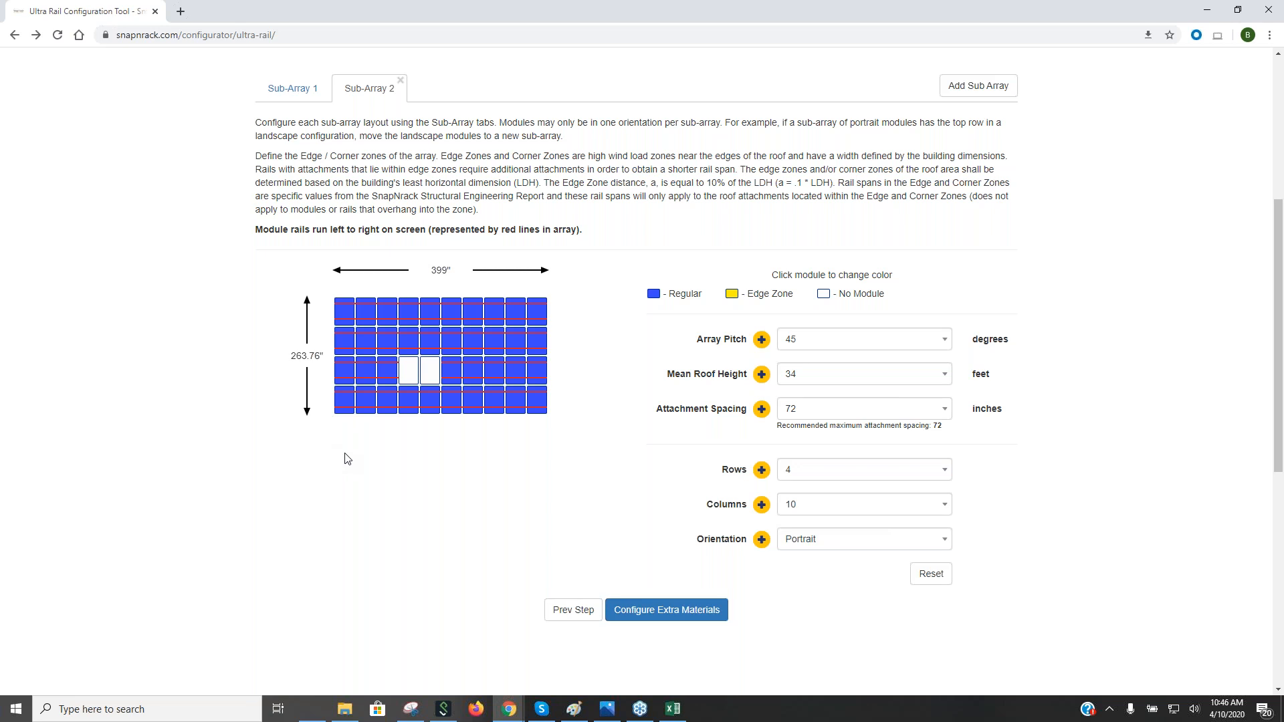
pyautogui.click(346, 404)
pyautogui.click(366, 404)
pyautogui.click(388, 404)
pyautogui.click(409, 404)
pyautogui.click(430, 404)
pyautogui.click(452, 404)
pyautogui.click(471, 404)
pyautogui.click(494, 404)
pyautogui.click(516, 404)
pyautogui.click(537, 404)
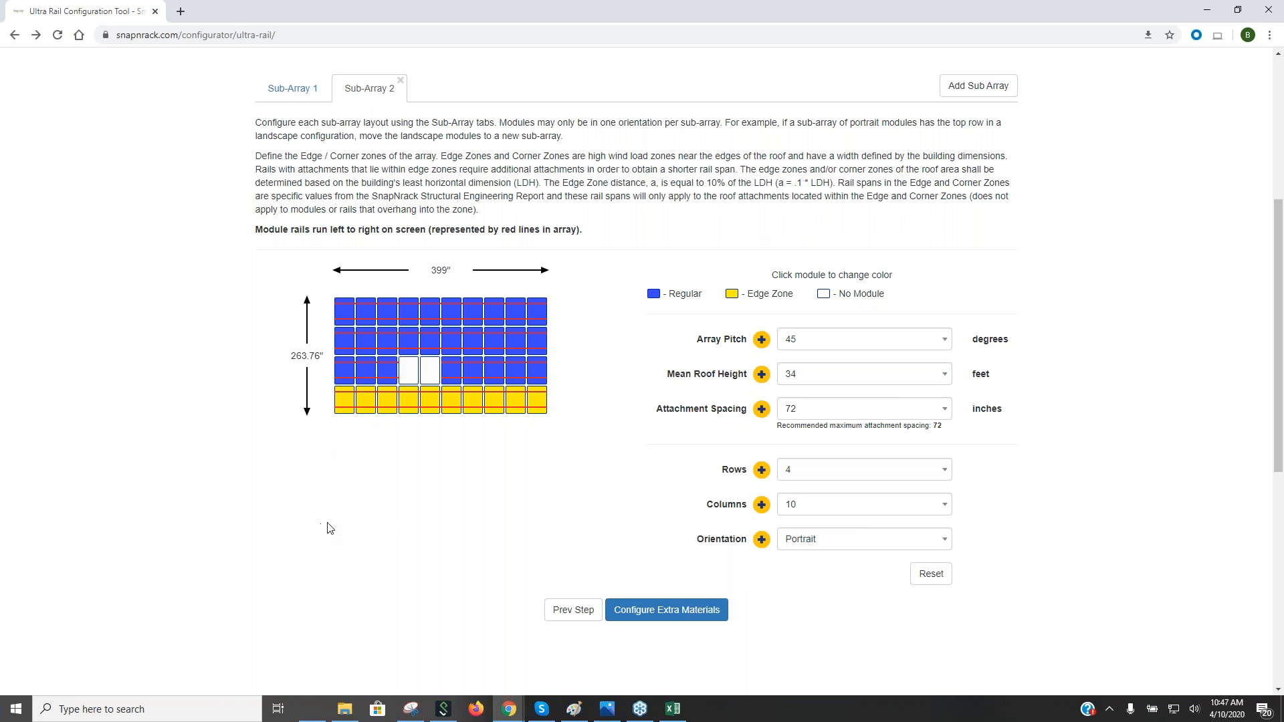
# Step: Mark the remaining modules of the first column and top row of Sub-Array 2 as edge zone
pyautogui.click(344, 313)
pyautogui.click(344, 341)
pyautogui.click(343, 378)
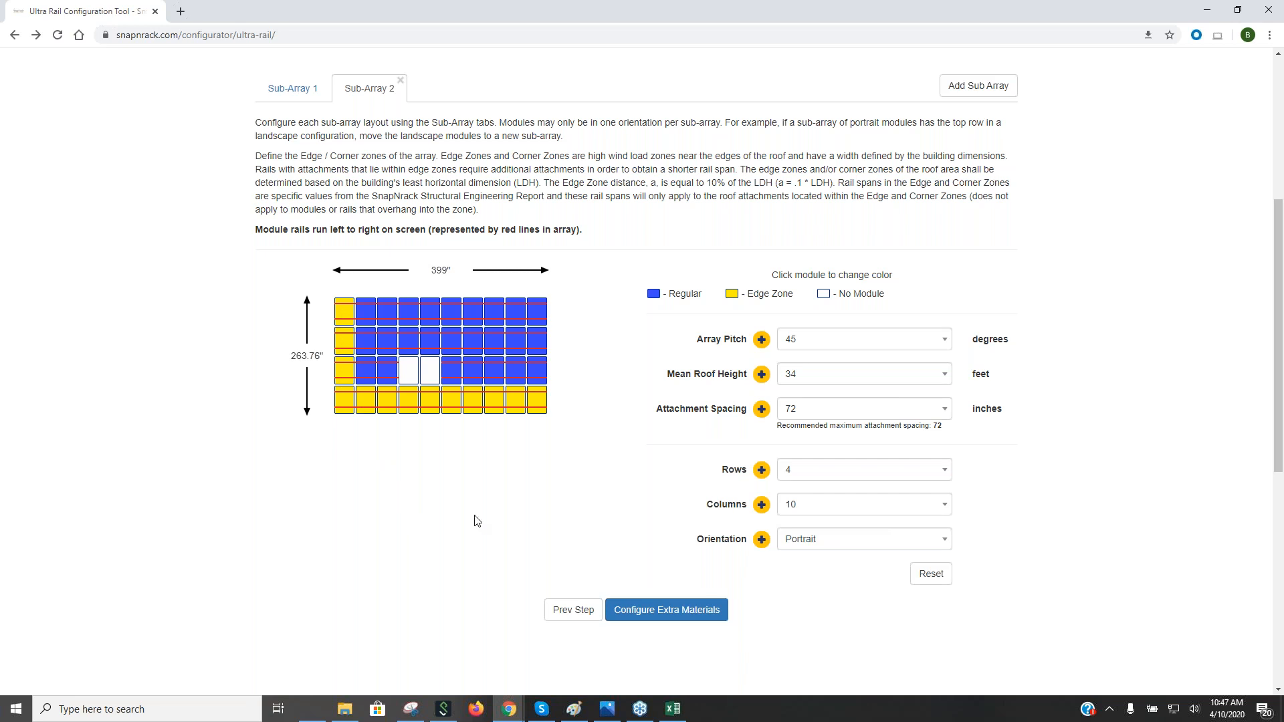
pyautogui.click(368, 316)
pyautogui.click(389, 316)
pyautogui.click(406, 314)
pyautogui.click(430, 314)
pyautogui.click(451, 315)
pyautogui.click(475, 316)
pyautogui.click(495, 314)
pyautogui.click(516, 315)
pyautogui.click(540, 314)
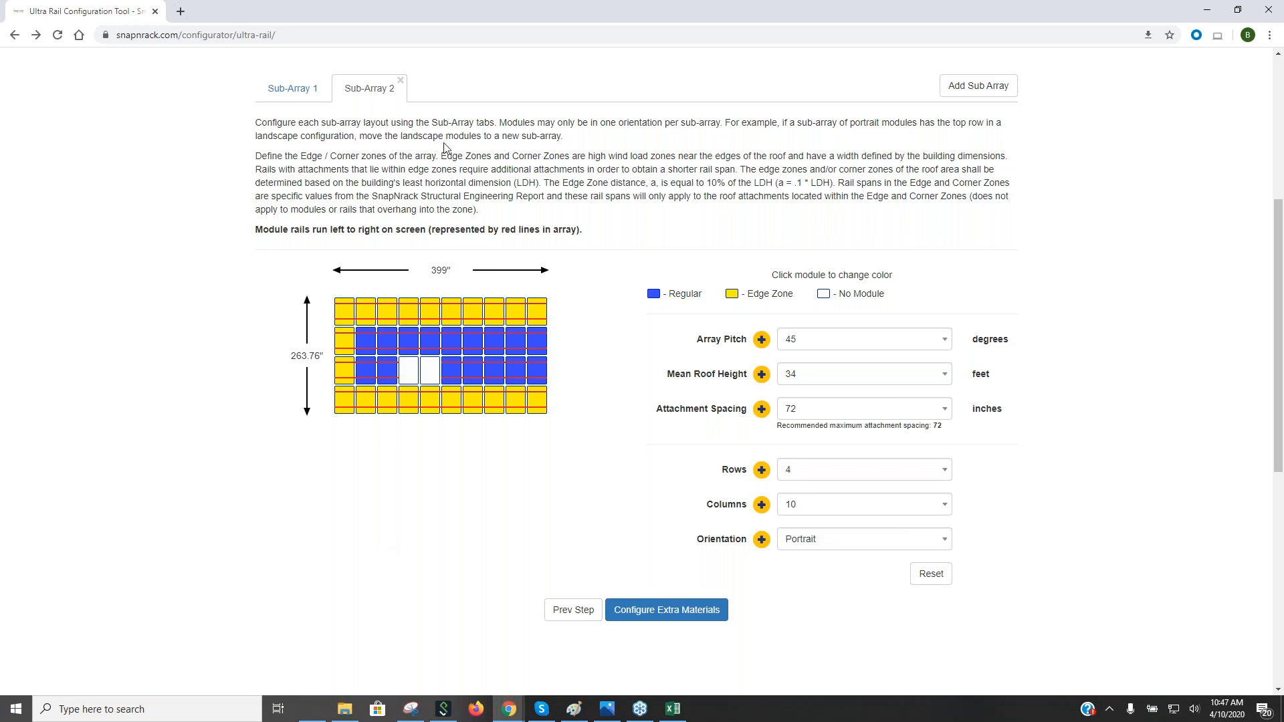
# Step: Check the Sub-Array 1 layout, return to Sub-Array 2 and proceed to configuring the extra materials
pyautogui.click(292, 90)
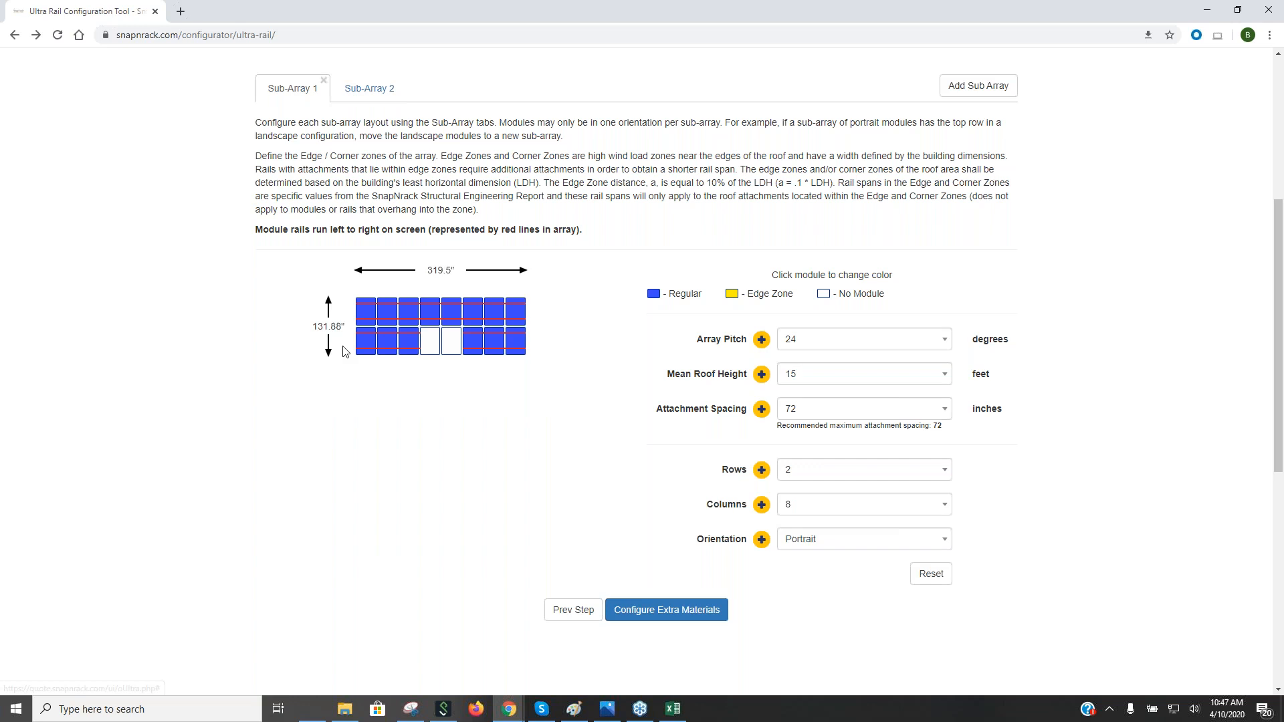
pyautogui.click(370, 89)
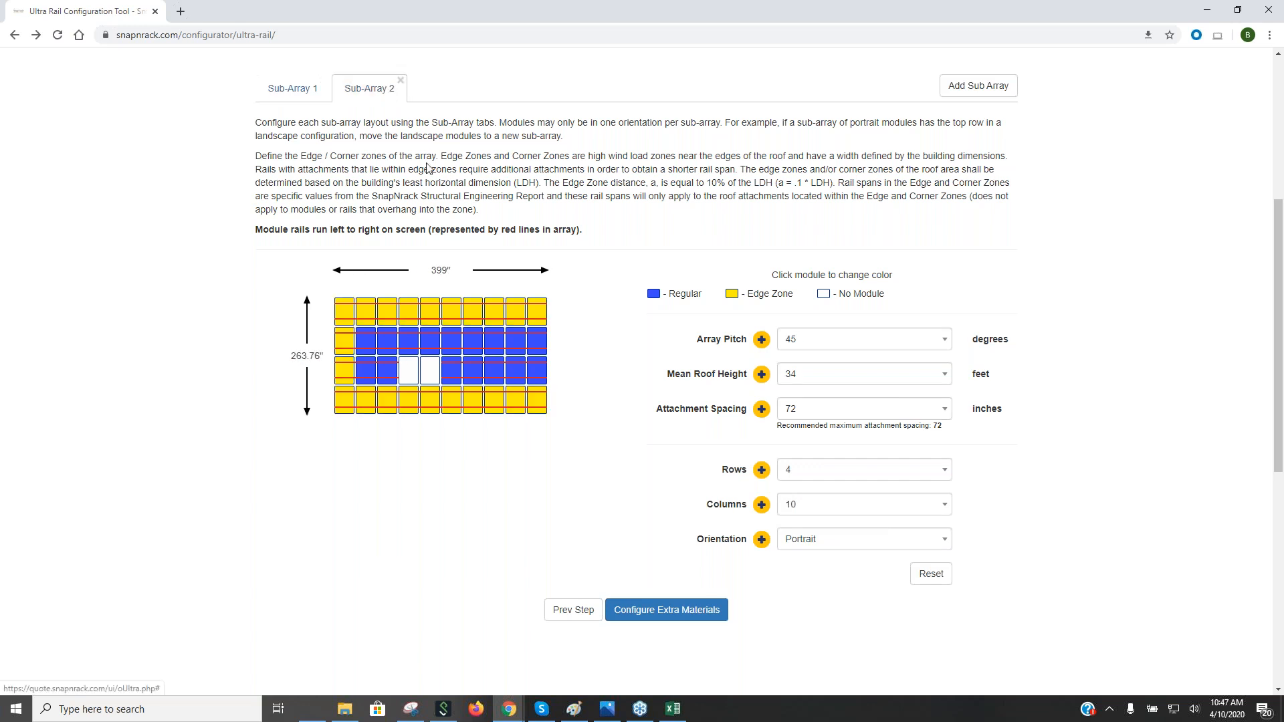
pyautogui.click(671, 610)
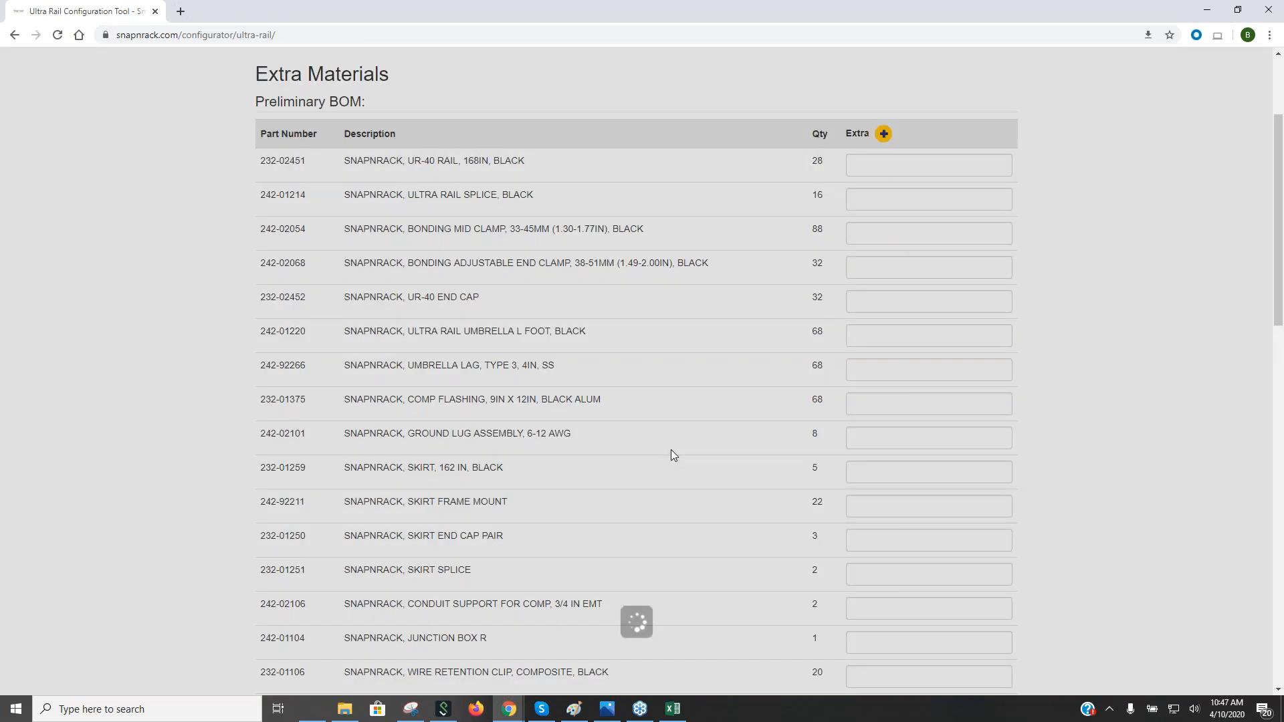
# Step: Set the Junction Box R quantity to 2 in the additional material
pyautogui.scroll(-10, 724, 511)
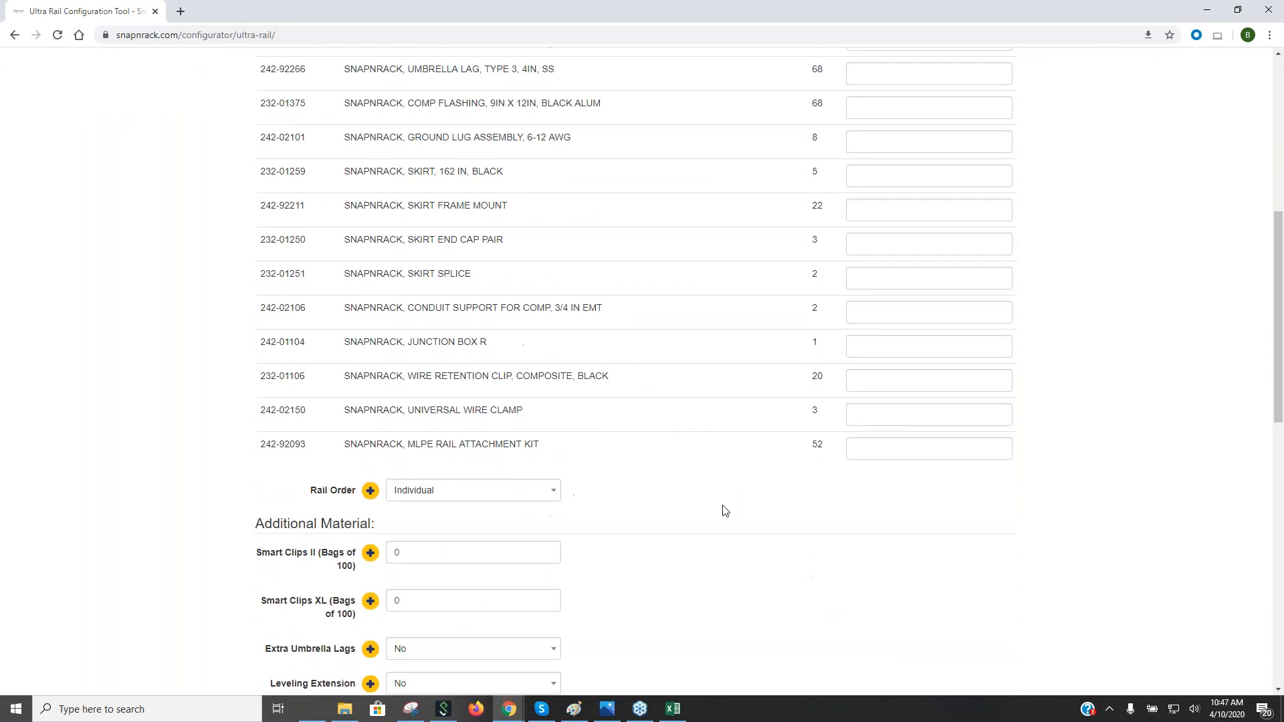
pyautogui.scroll(-2, 724, 511)
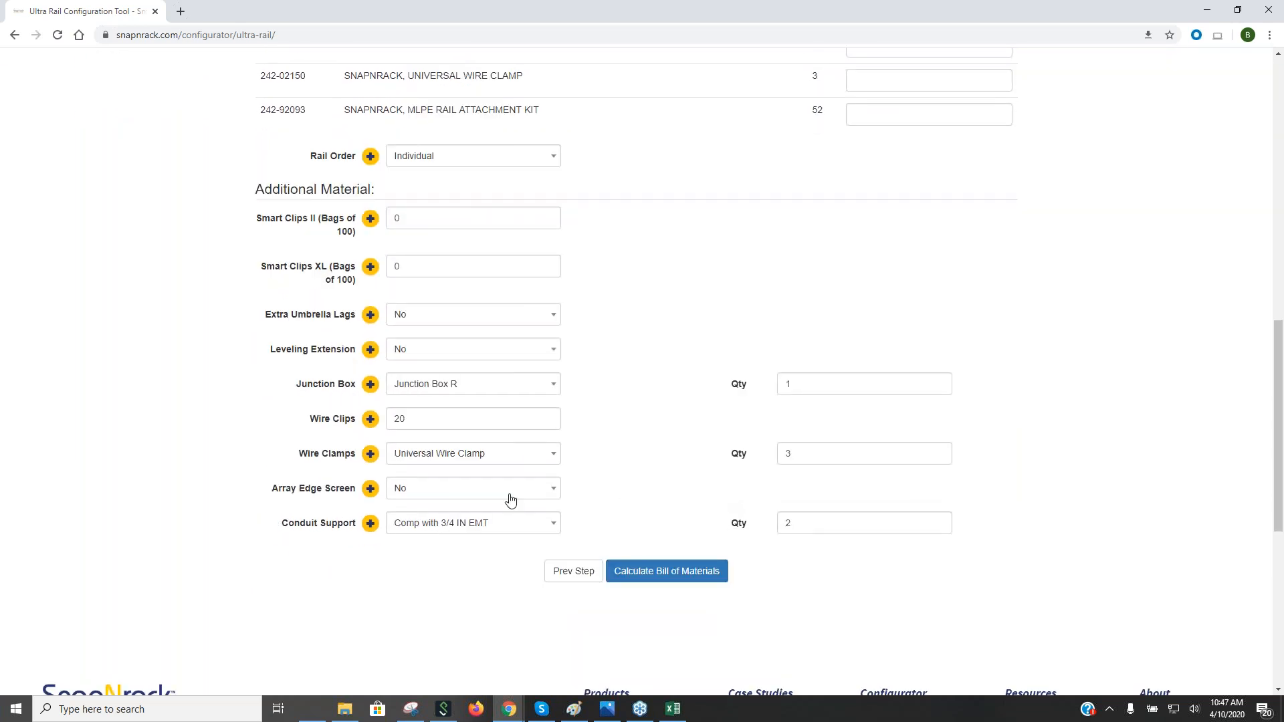
pyautogui.click(938, 381)
pyautogui.moveTo(368, 488)
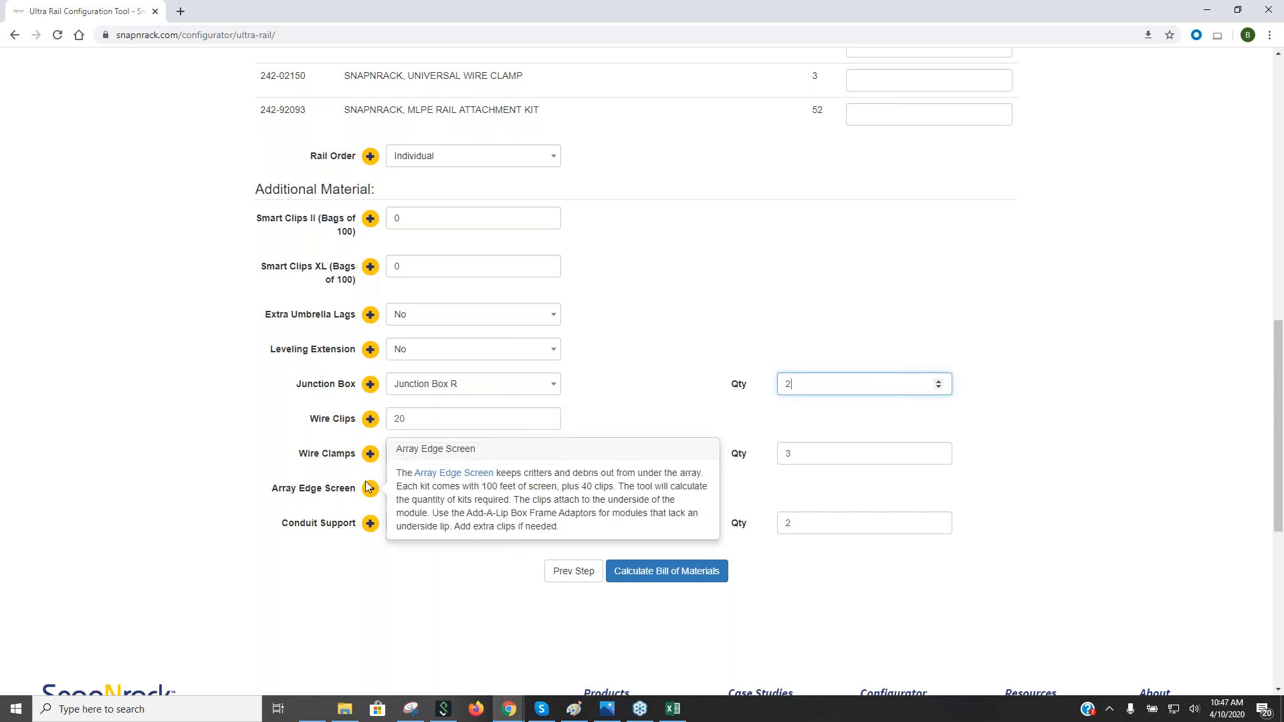
# Step: Set the wire clips quantity to 100
pyautogui.click(424, 416)
pyautogui.moveTo(417, 419); pyautogui.dragTo(394, 418)
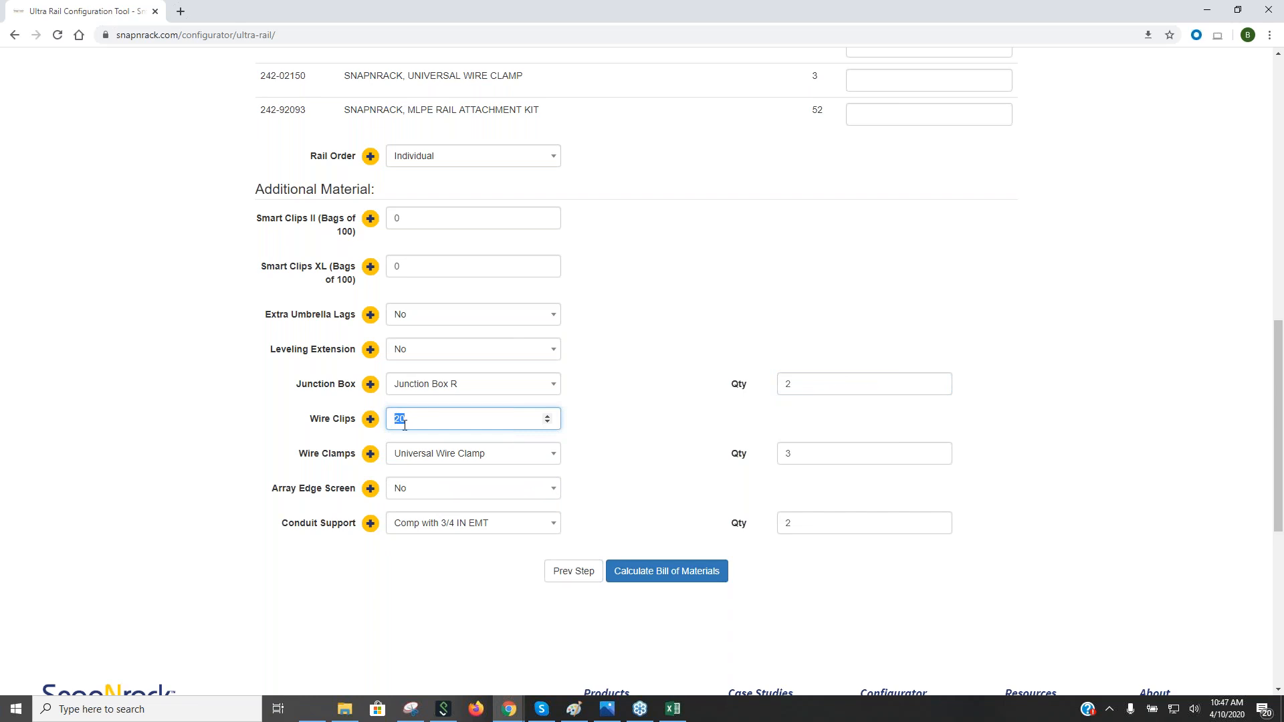
pyautogui.write('100')
pyautogui.click(619, 447)
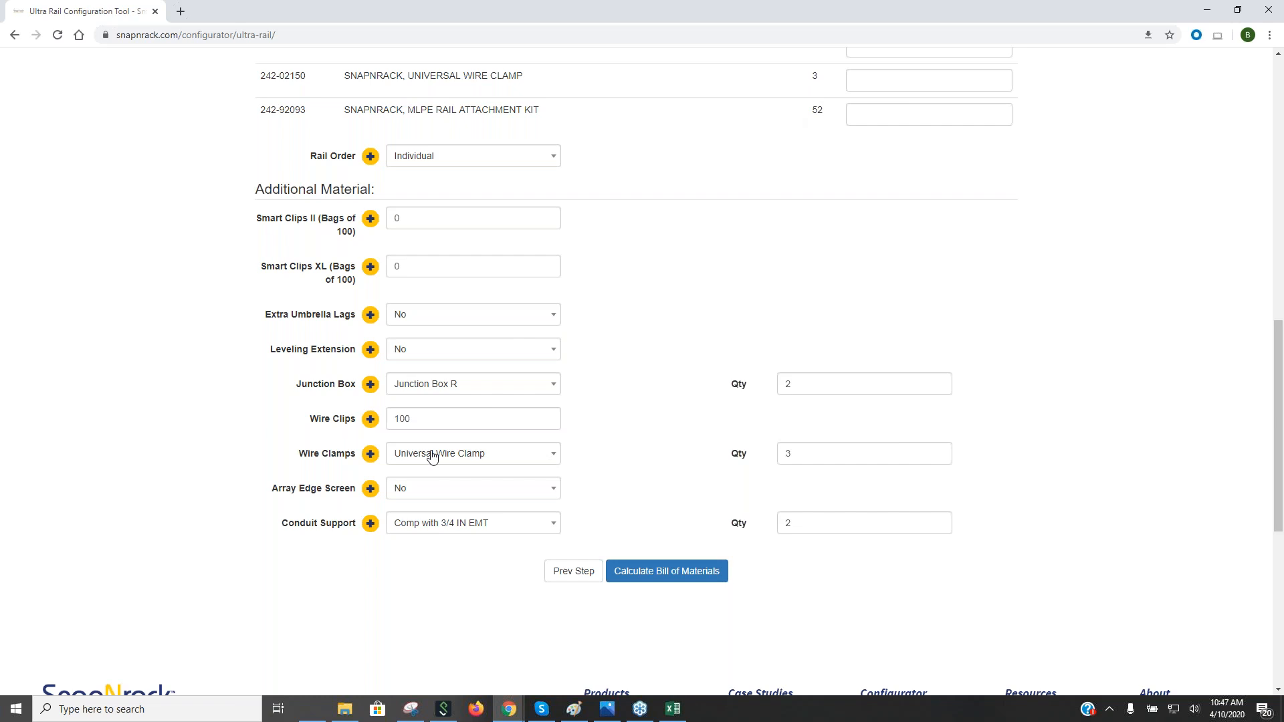
# Step: Set the wire clips quantity to 60 and keep Universal Wire Clamp as the wire clamp type
pyautogui.moveTo(418, 419); pyautogui.dragTo(394, 420)
pyautogui.write('60')
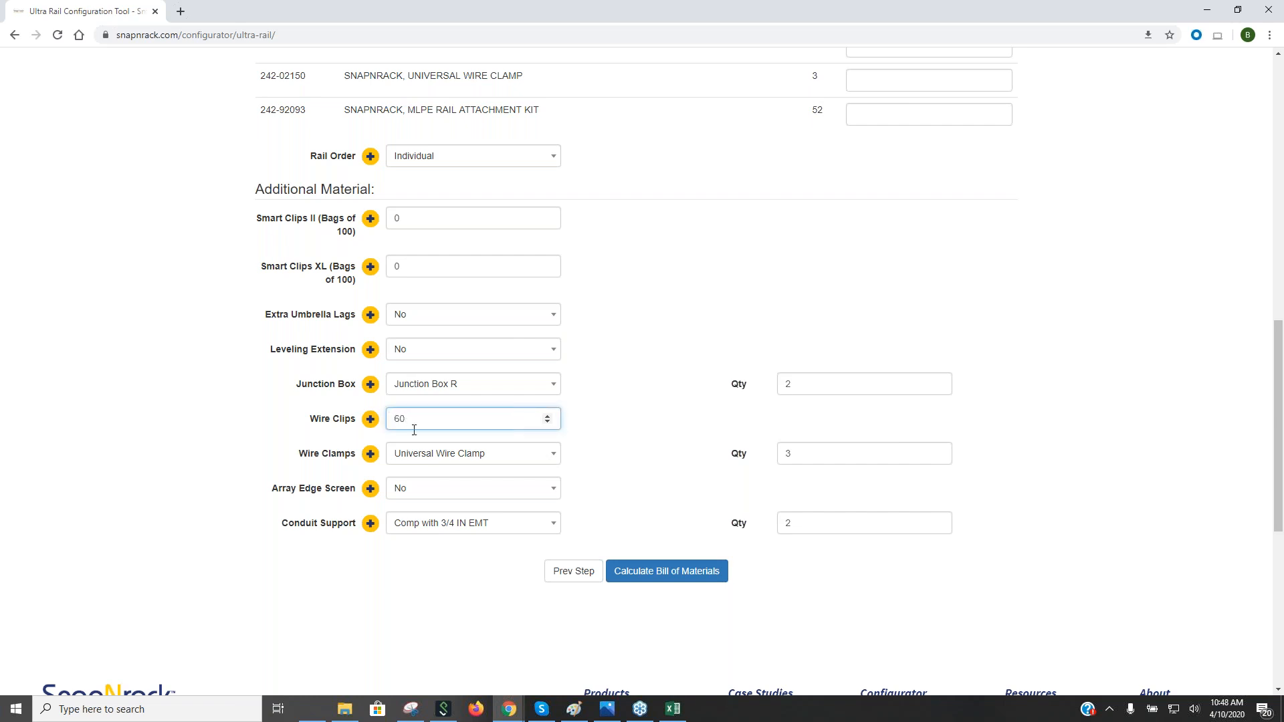
pyautogui.click(488, 453)
pyautogui.click(493, 454)
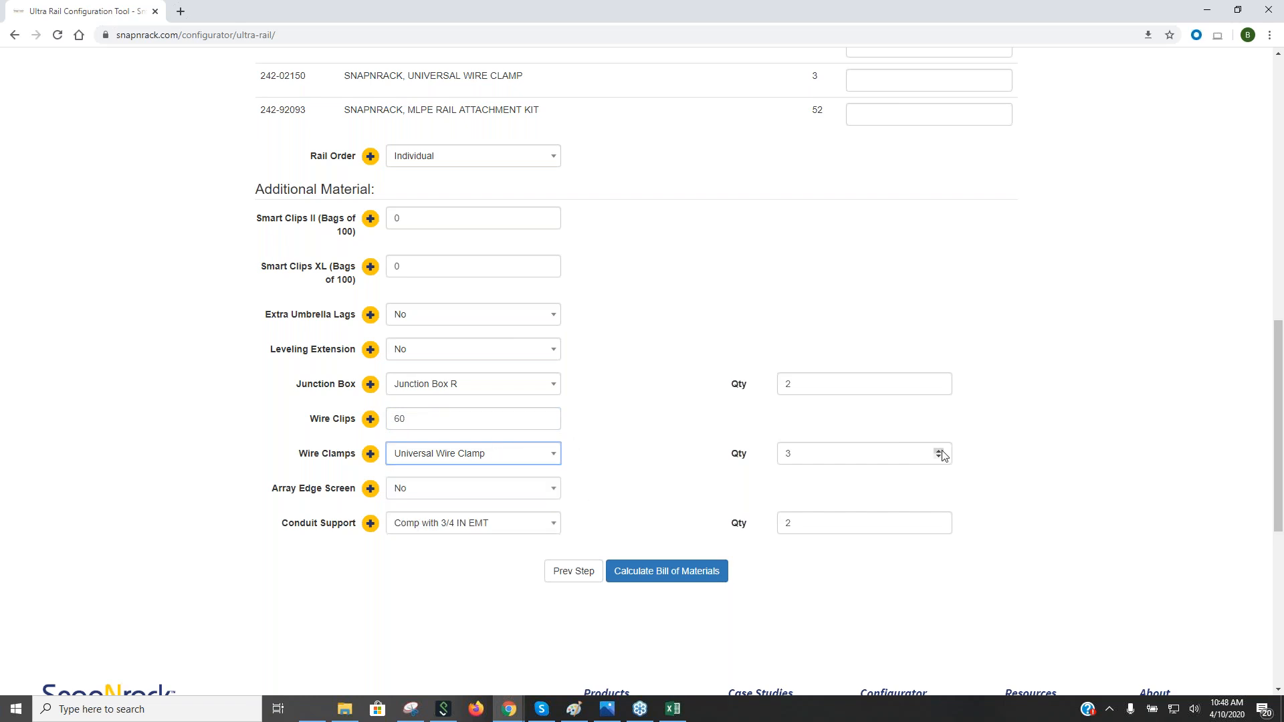
pyautogui.click(15, 35)
pyautogui.scroll(12, 568, 321)
pyautogui.scroll(-3, 544, 405)
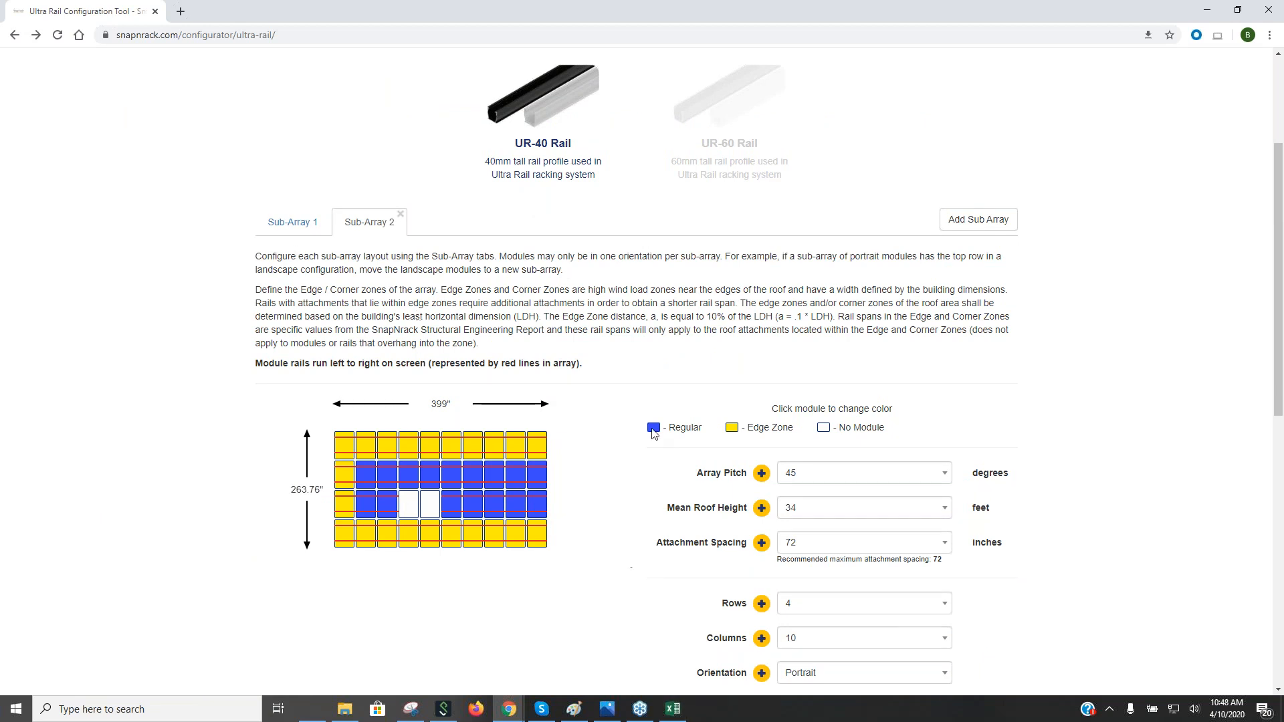
pyautogui.scroll(-3, 549, 365)
pyautogui.click(690, 548)
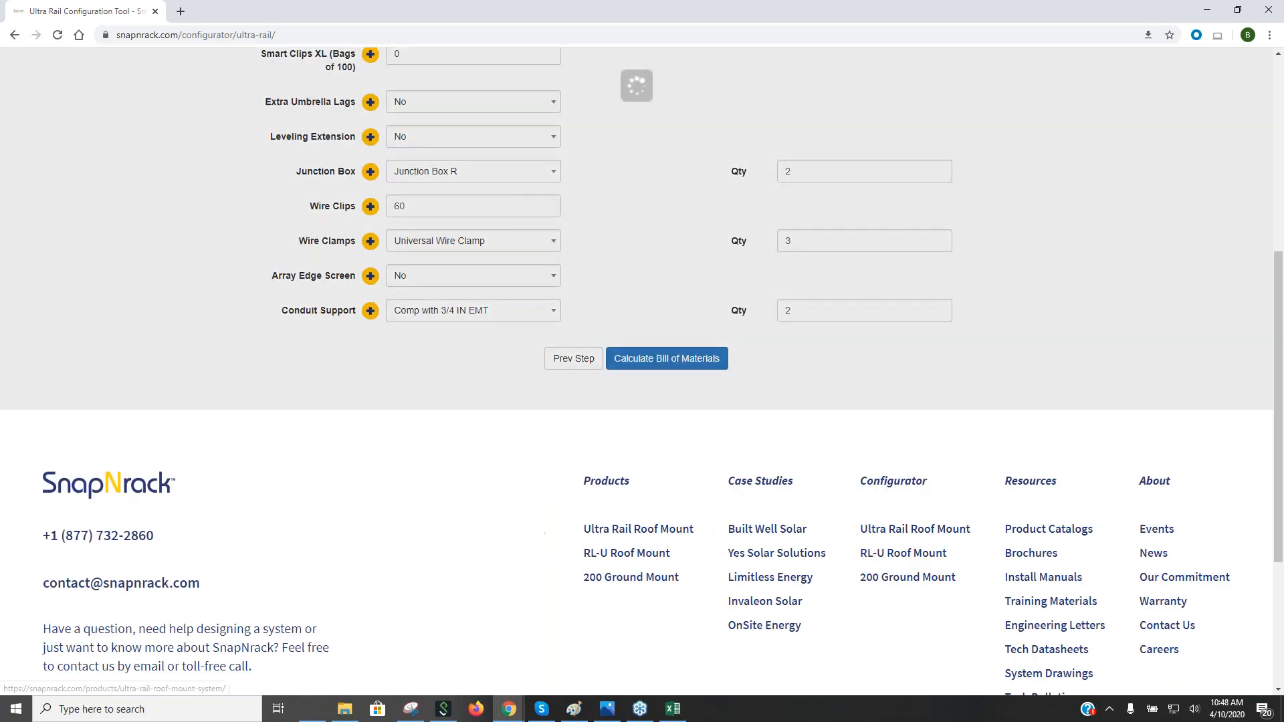
# Step: Set the Universal Wire Clamp quantity to 12 and the conduit support quantity to 8, keeping the array edge screen at No
pyautogui.scroll(-9, 681, 402)
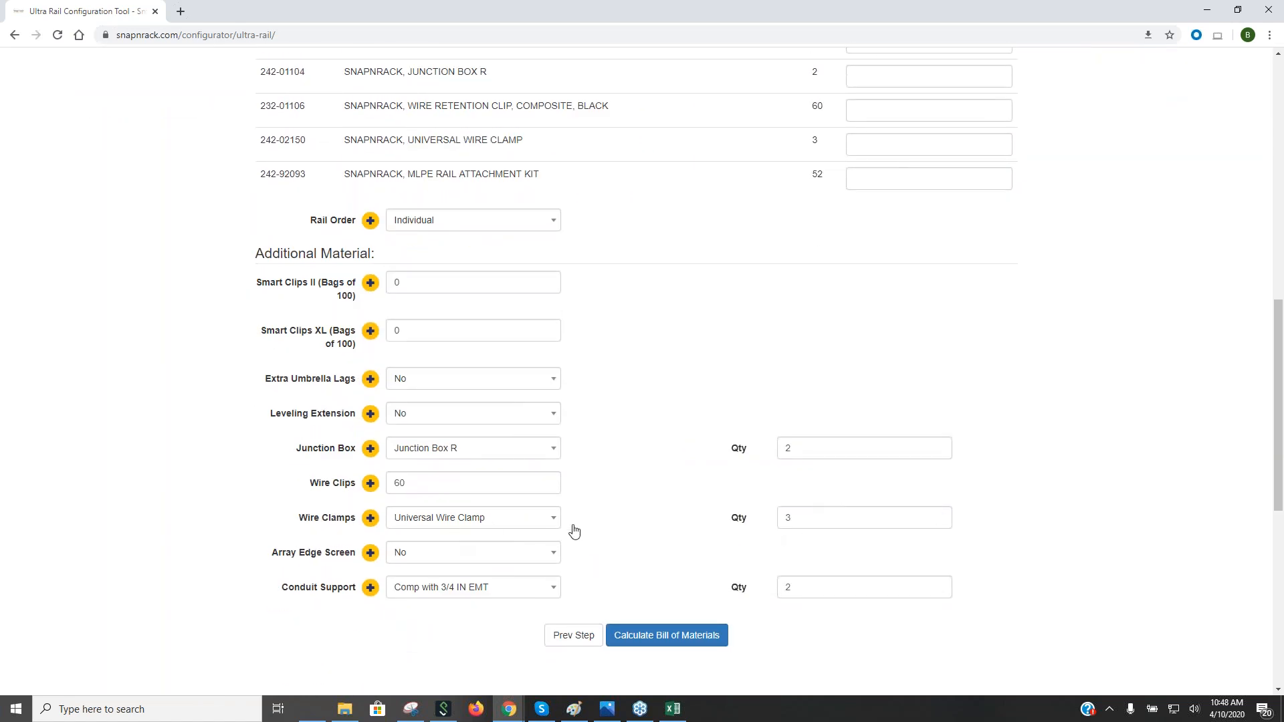
pyautogui.click(854, 523)
pyautogui.doubleClick(806, 524)
pyautogui.write('12')
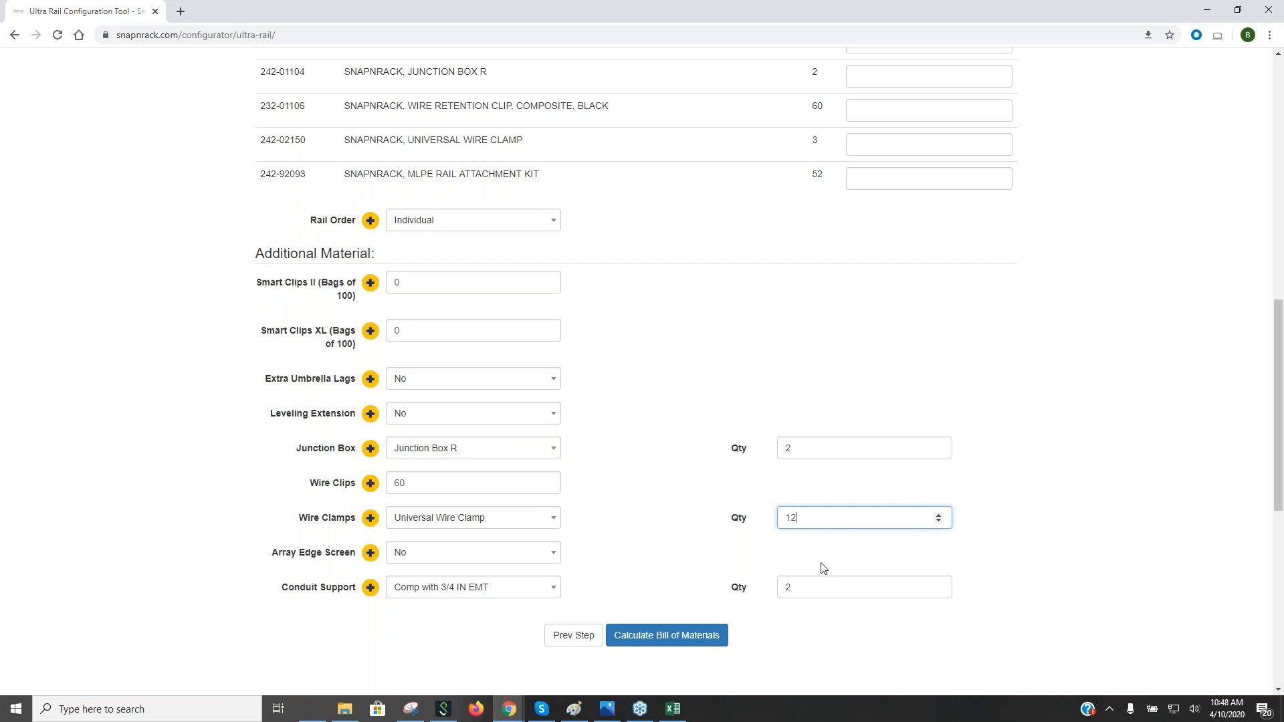
pyautogui.click(436, 558)
pyautogui.click(436, 557)
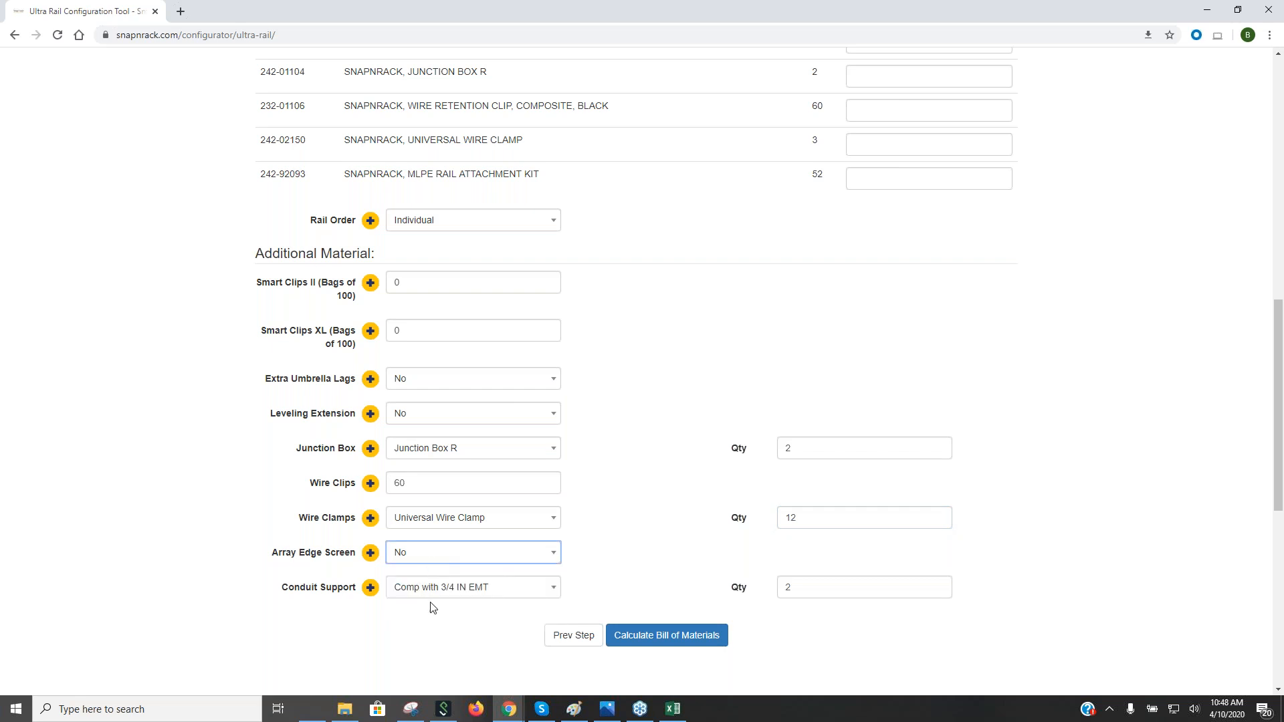
pyautogui.click(848, 586)
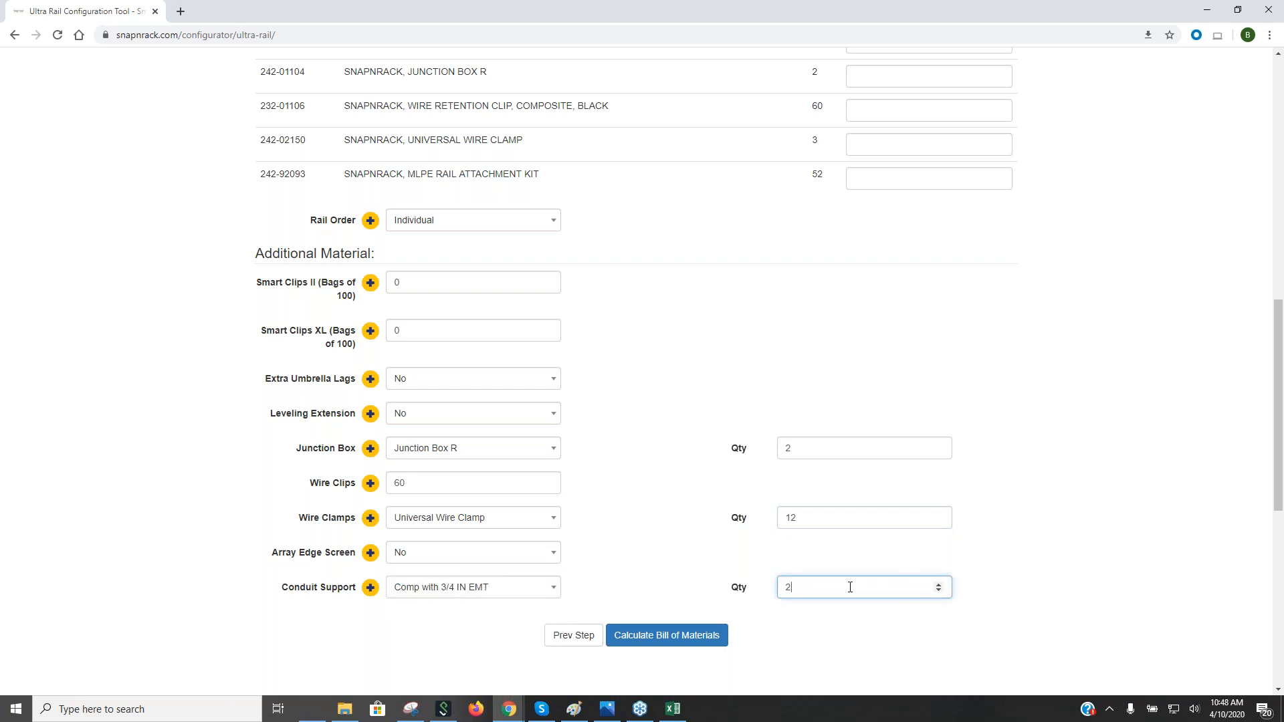
pyautogui.click(939, 585)
# Step: Review the preliminary BOM and calculate the bill of materials
pyautogui.scroll(5, 658, 553)
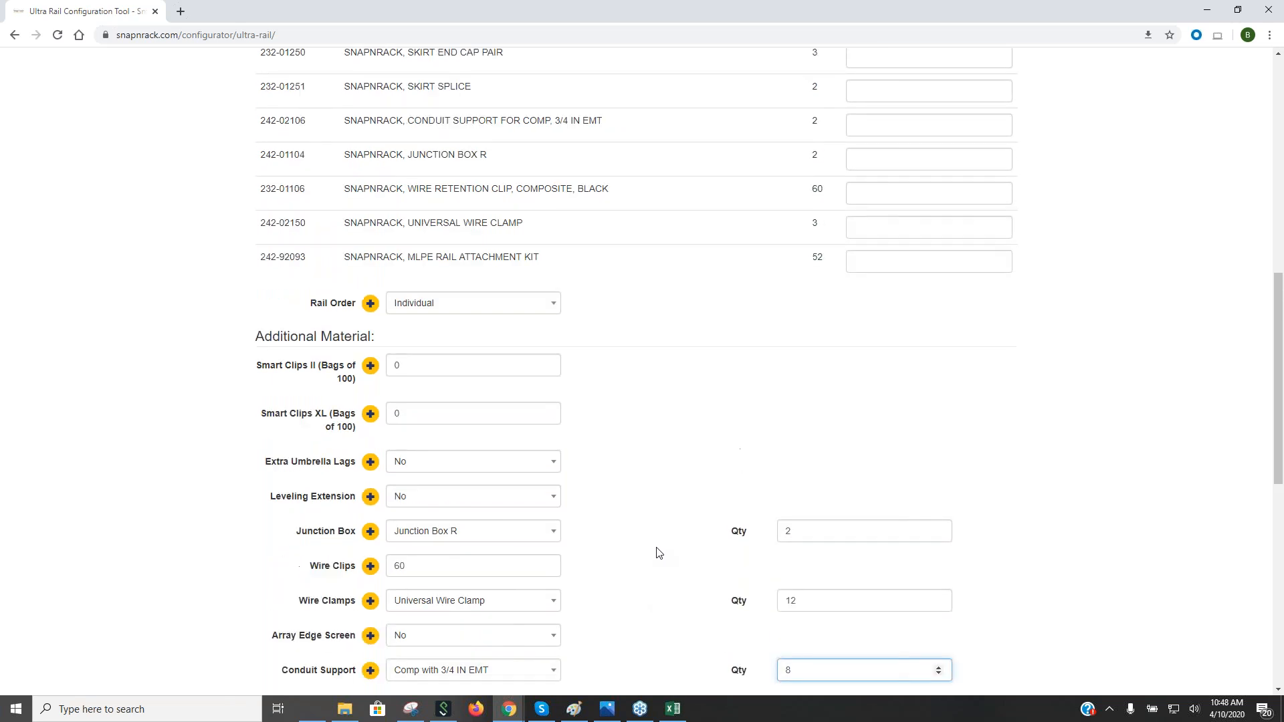
pyautogui.scroll(2, 608, 447)
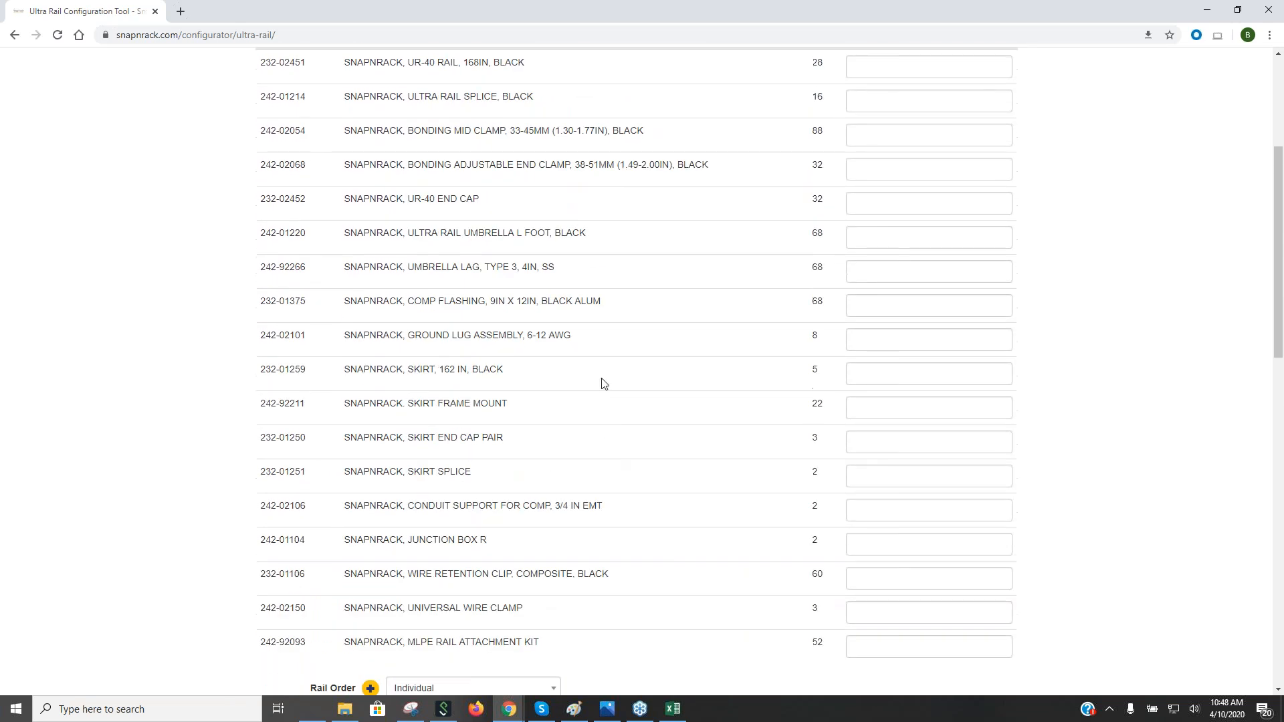
pyautogui.scroll(3, 606, 336)
pyautogui.scroll(-10, 636, 424)
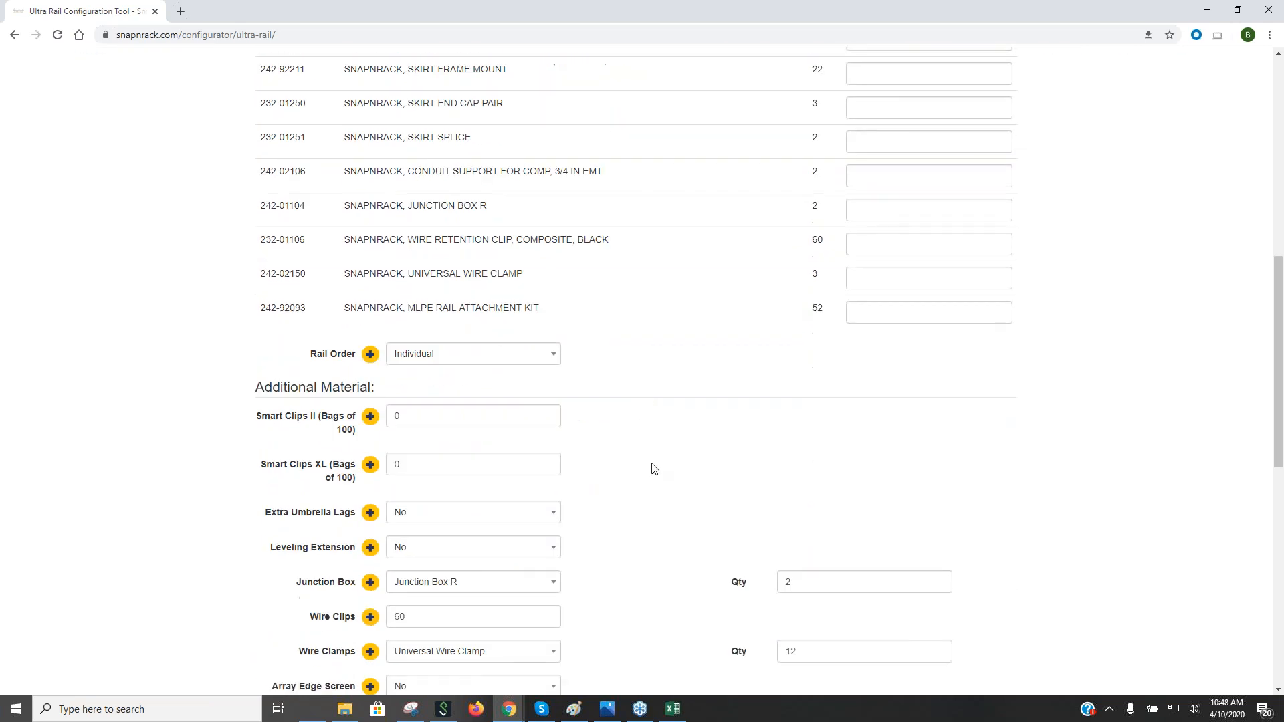
pyautogui.click(667, 636)
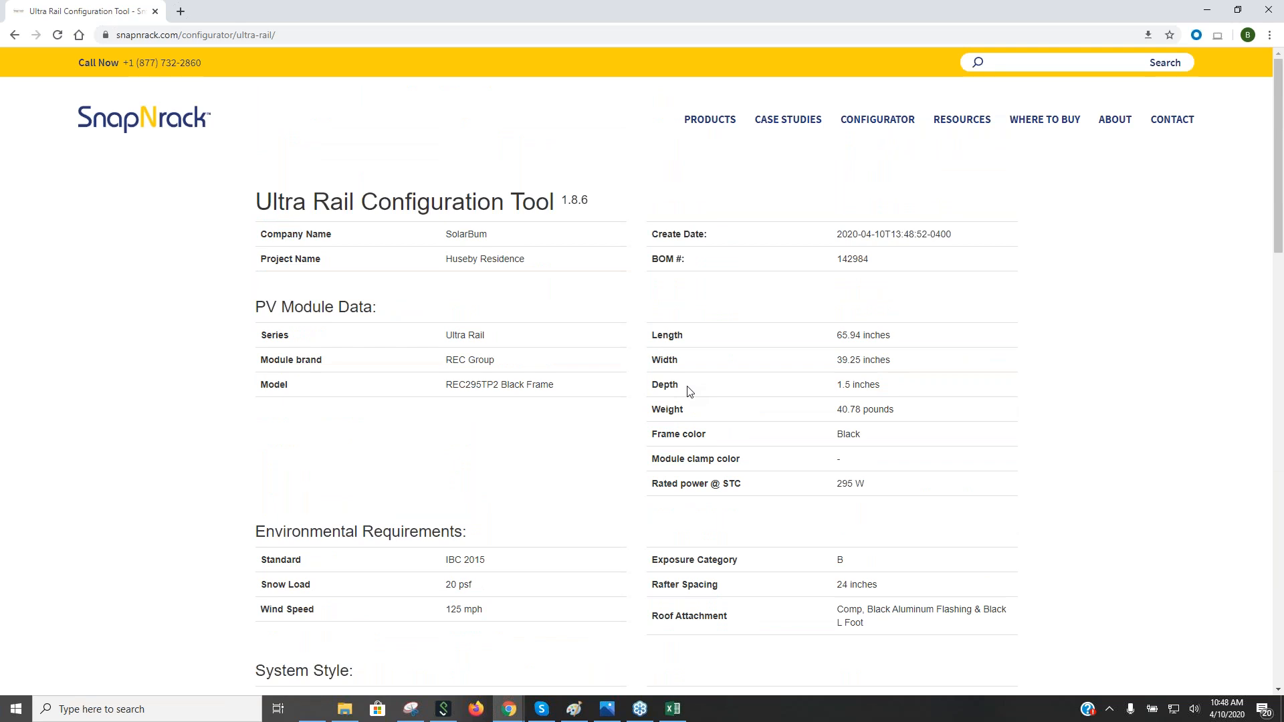
# Step: Review the proposed bill of materials, export it to PDF and open the downloaded report
pyautogui.scroll(-4, 690, 391)
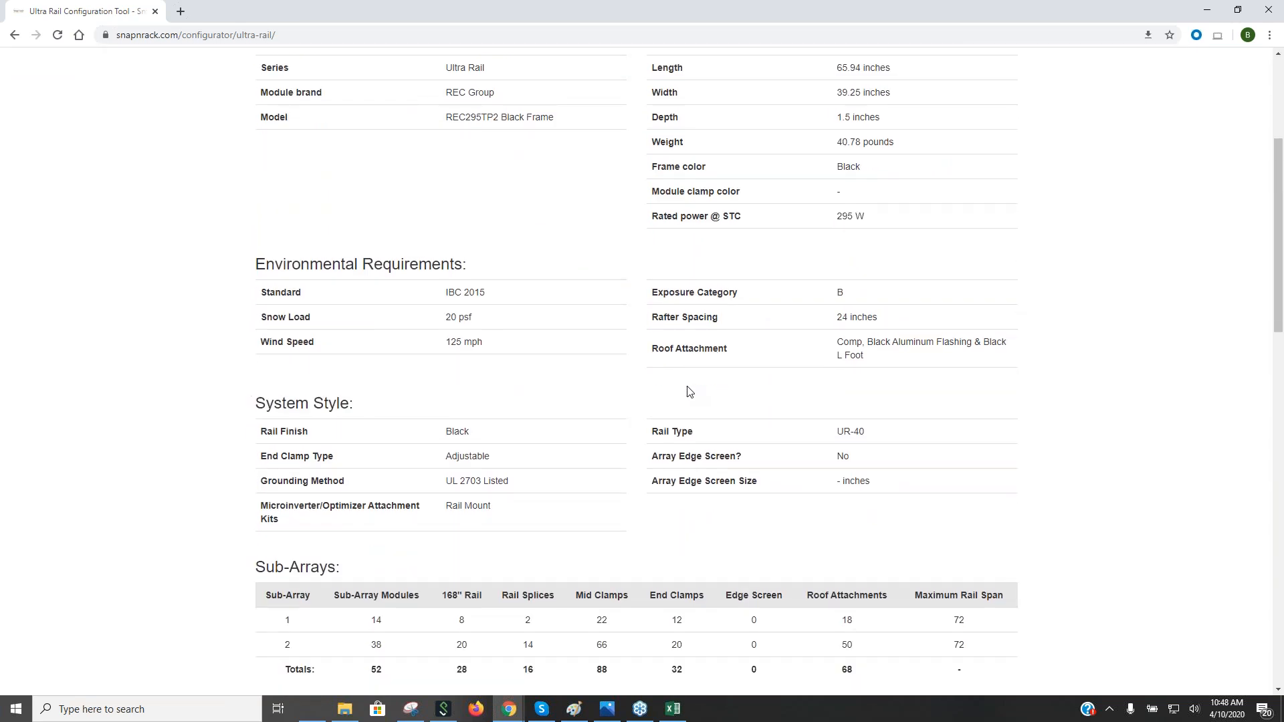
pyautogui.scroll(-5, 683, 364)
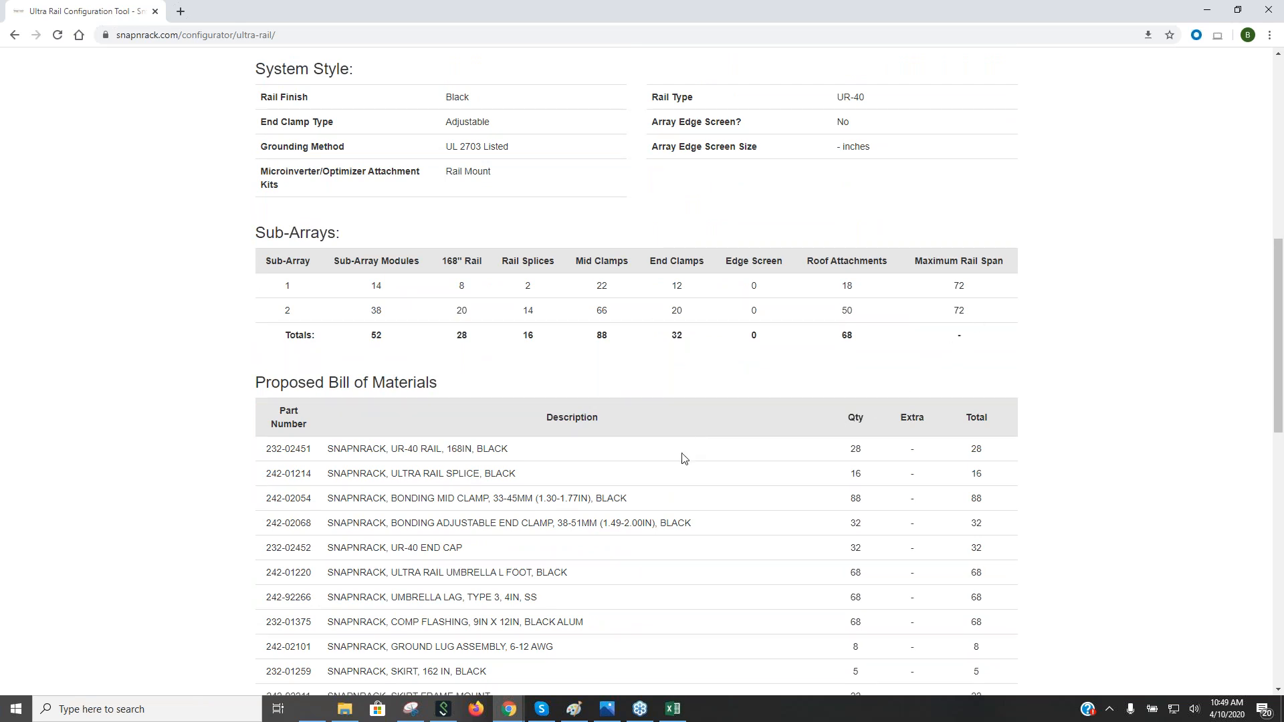
pyautogui.scroll(-3, 683, 459)
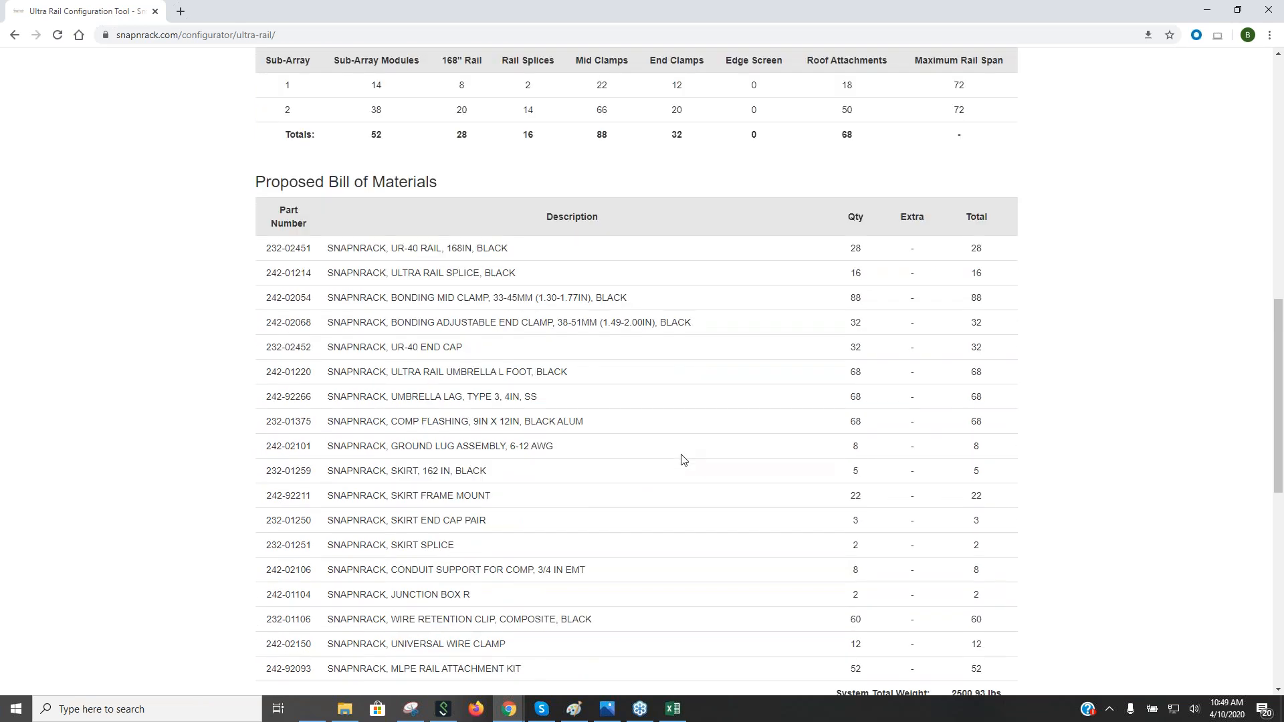
pyautogui.scroll(-4, 682, 459)
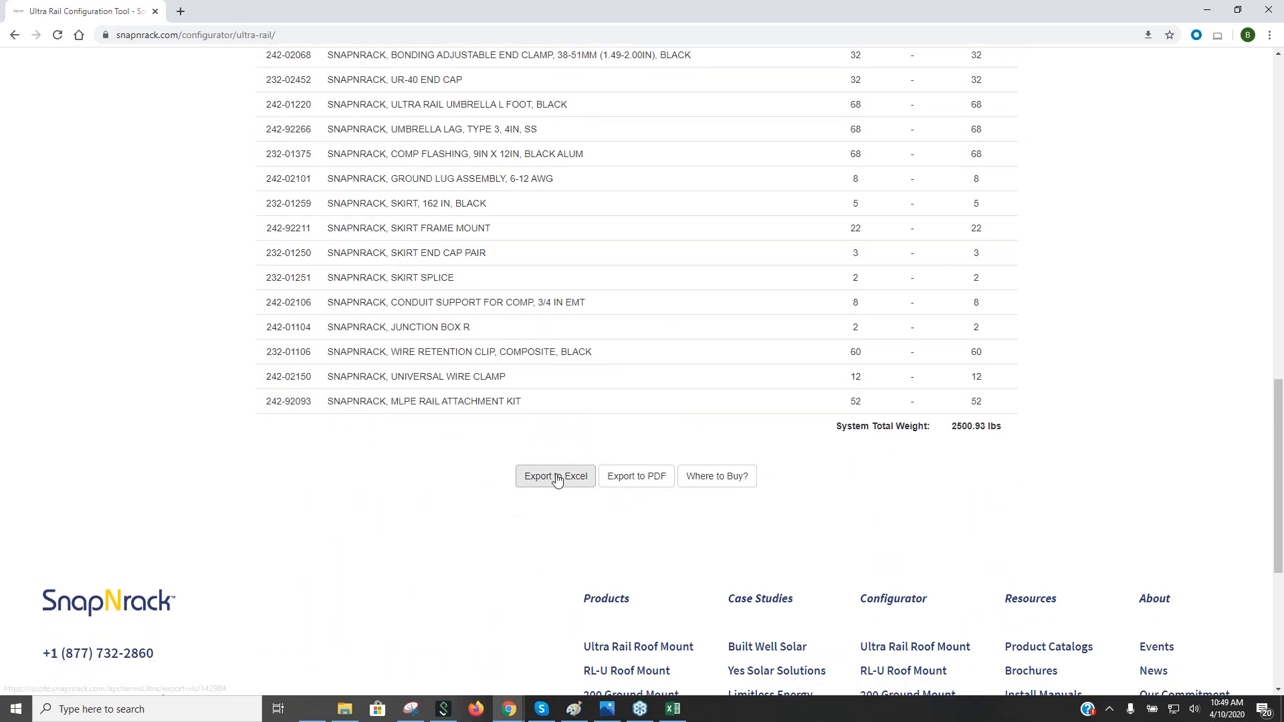
pyautogui.click(632, 477)
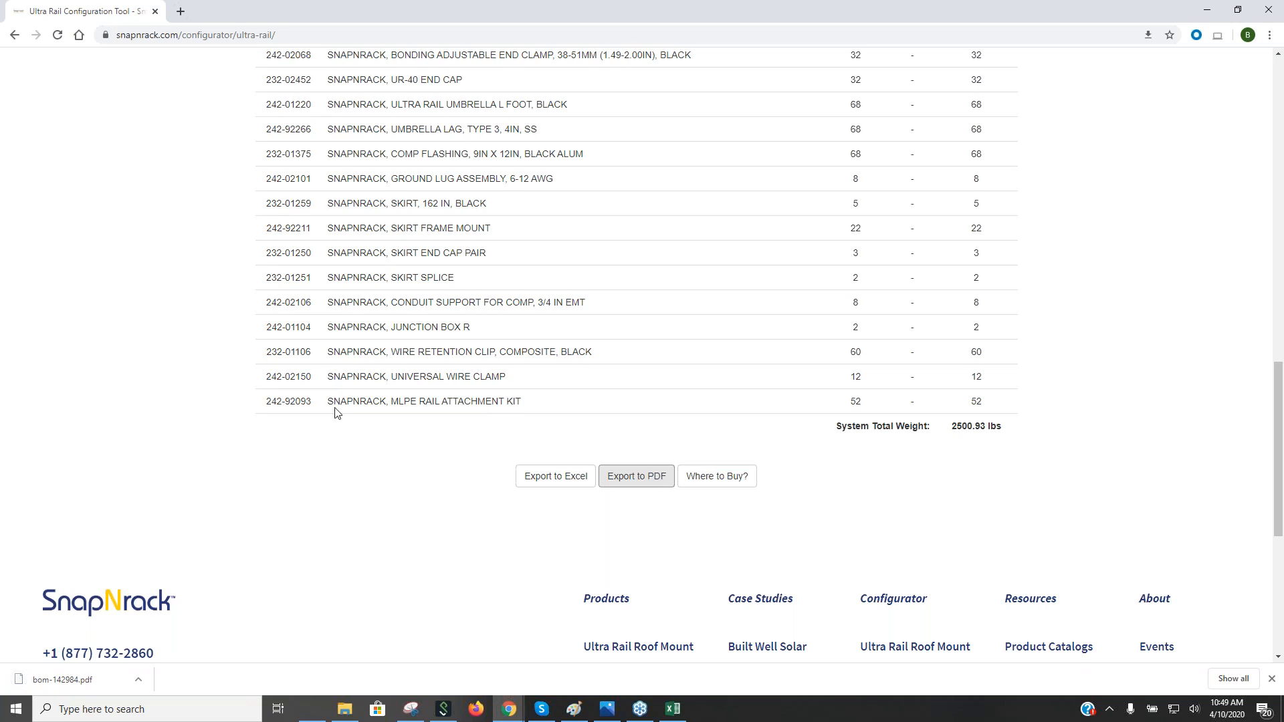
pyautogui.click(50, 681)
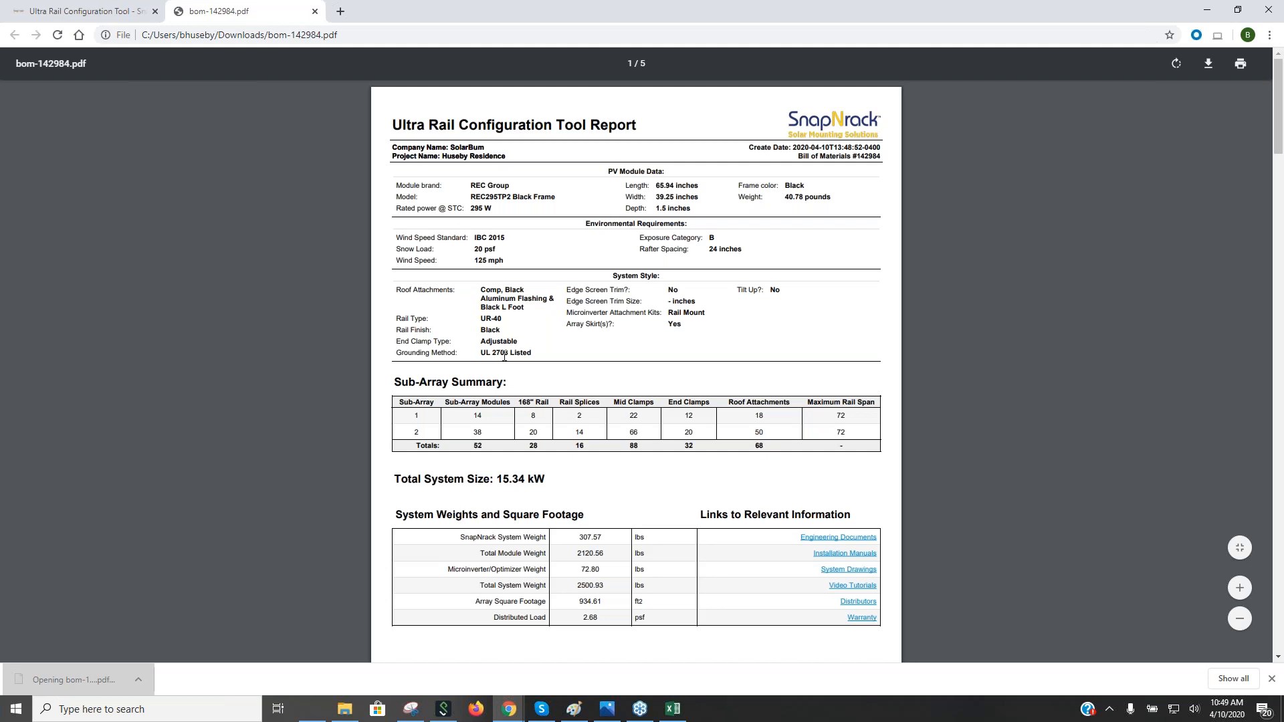
# Step: Examine the PDF report's sub-array pages, especially the maximum rail spans per zone for Sub-Array 2
pyautogui.scroll(-6, 506, 354)
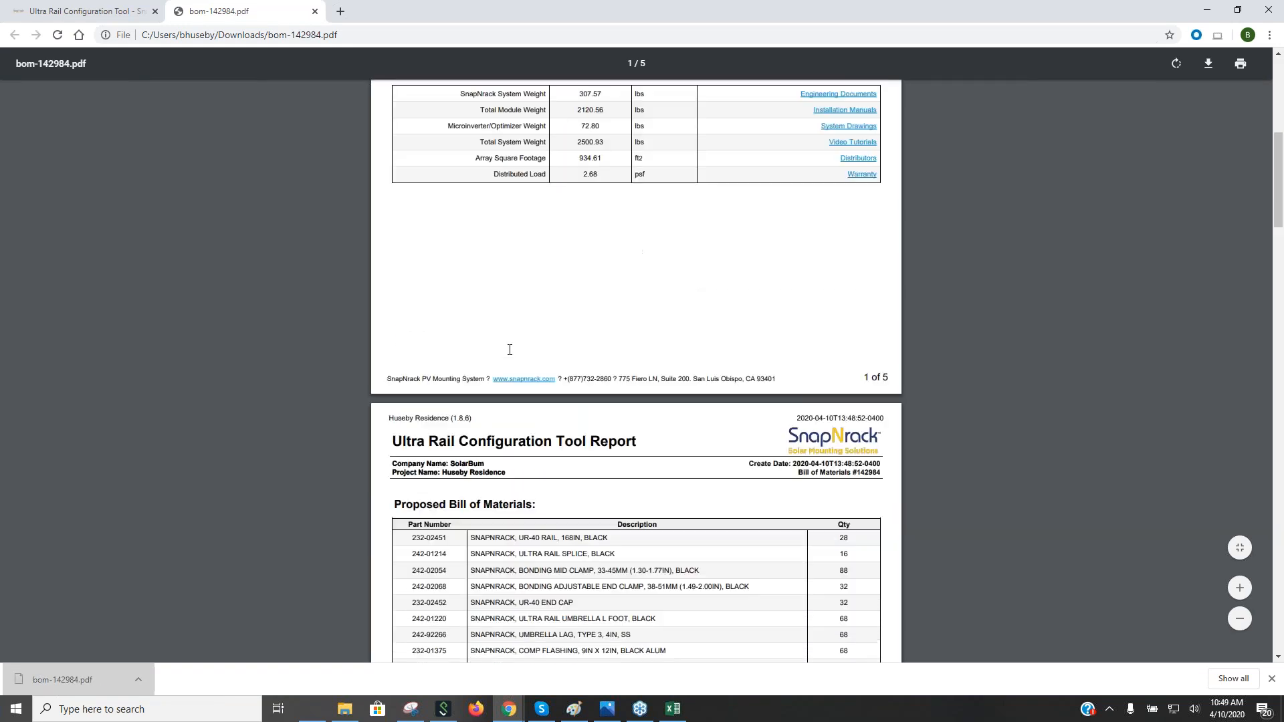
pyautogui.scroll(-15, 510, 350)
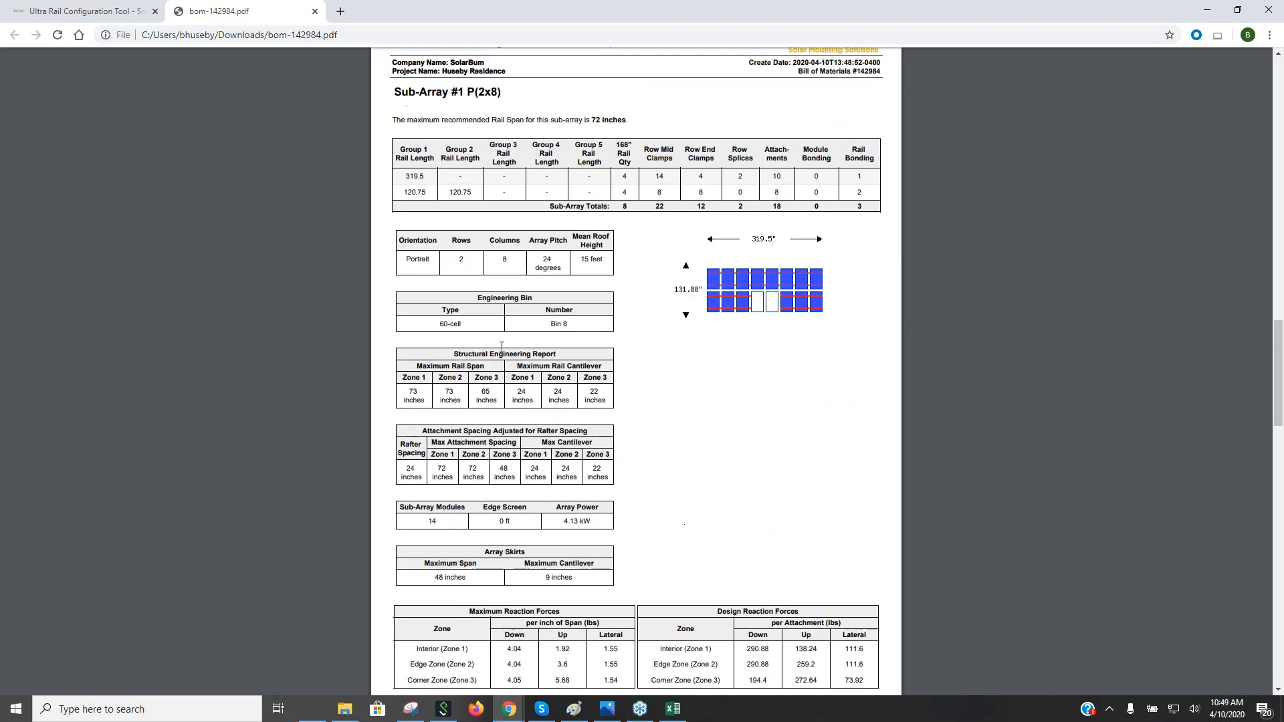
pyautogui.scroll(-12, 501, 347)
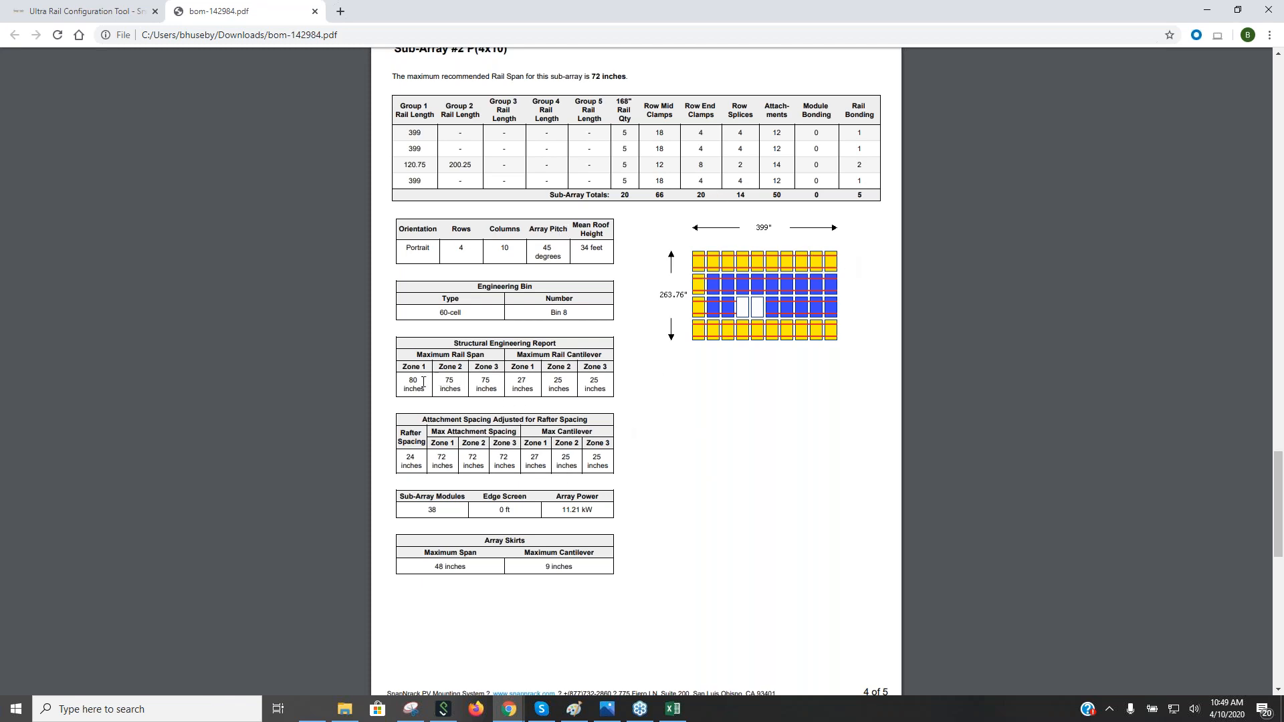
pyautogui.moveTo(407, 384); pyautogui.dragTo(463, 381)
pyautogui.click(507, 424)
# Step: Close the PDF report and go back to the configurator's Extra Materials page
pyautogui.click(314, 11)
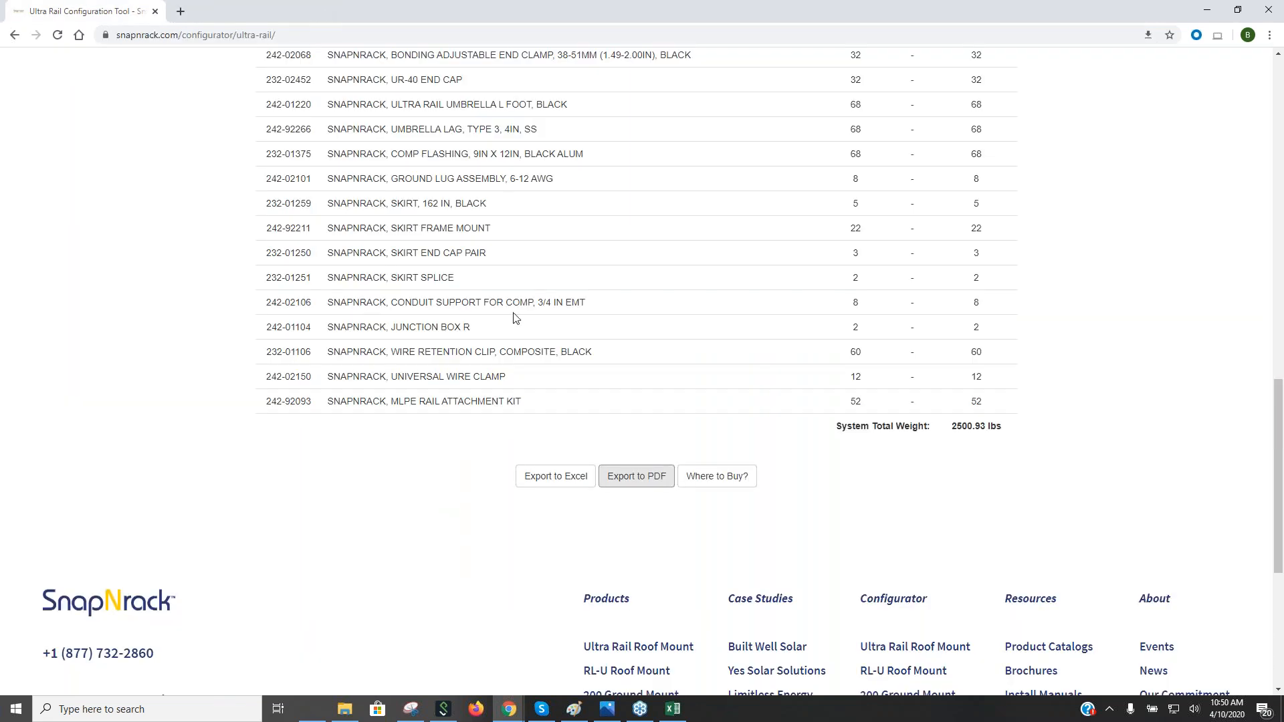
pyautogui.scroll(15, 516, 317)
pyautogui.click(15, 36)
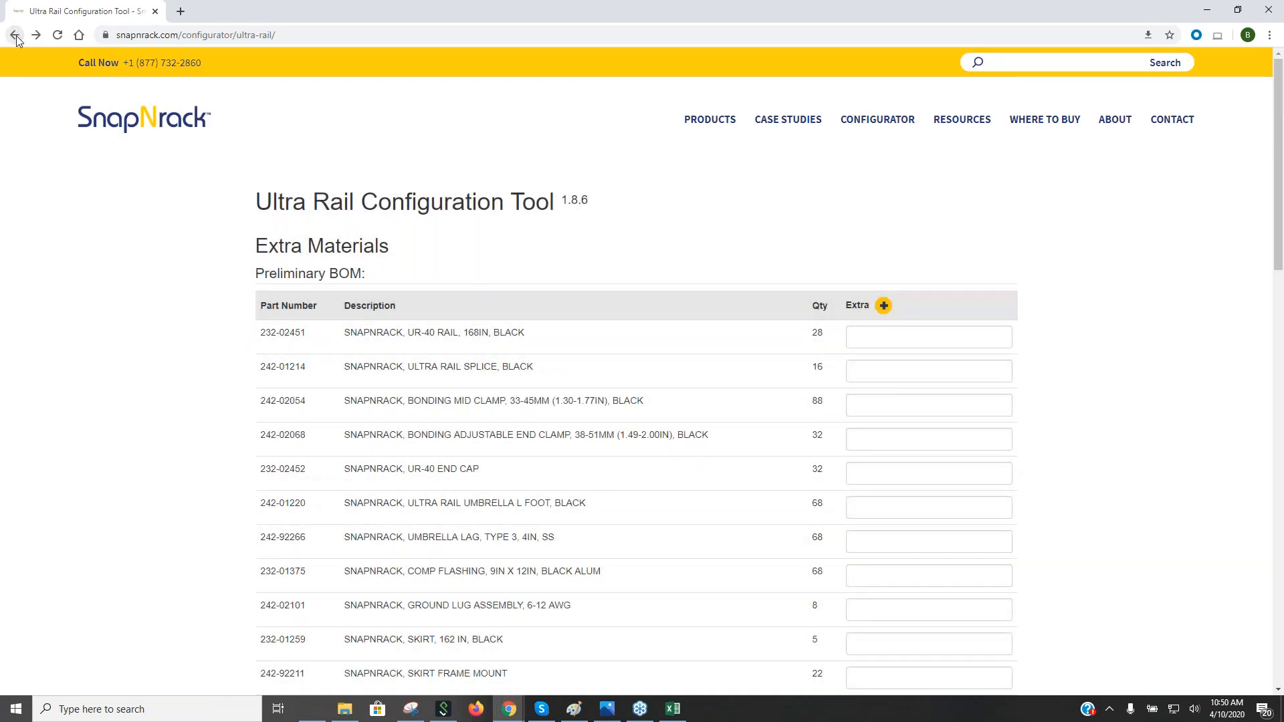
# Step: Return to the sub-array layout, add a third sub-array and check Sub-Array 1's settings for reference
pyautogui.click(15, 36)
pyautogui.scroll(-3, 466, 230)
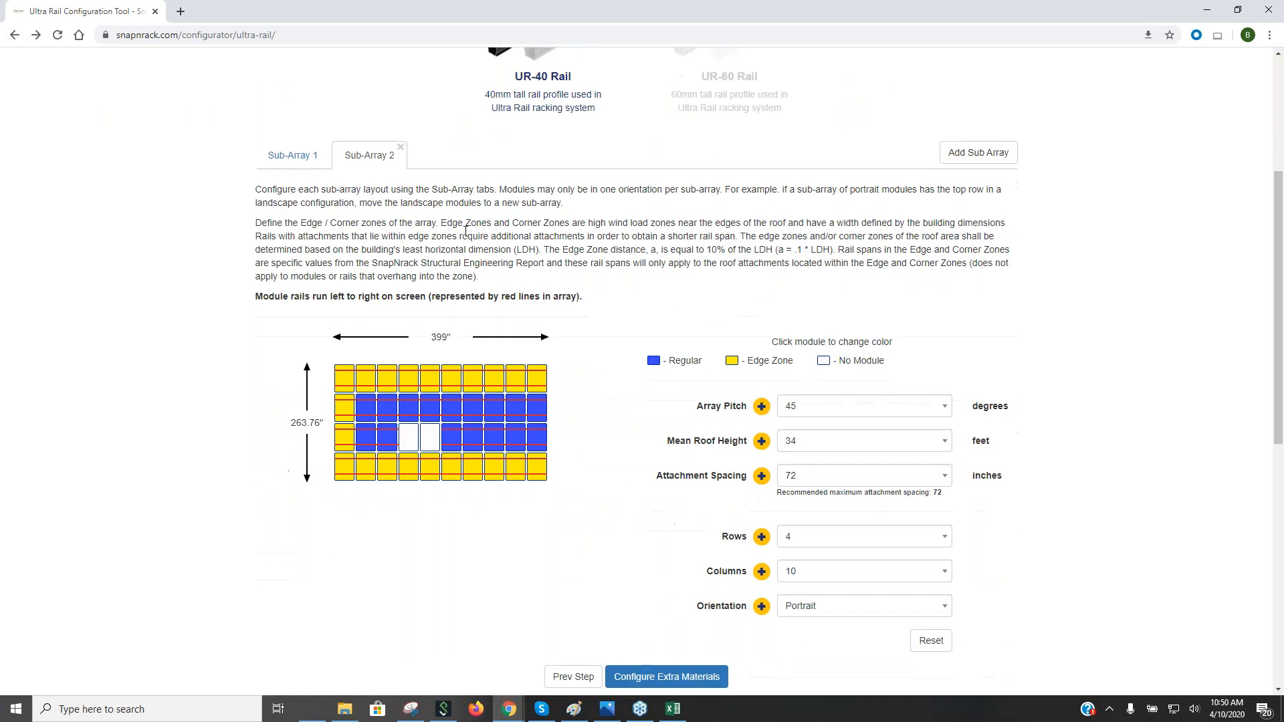
pyautogui.click(976, 154)
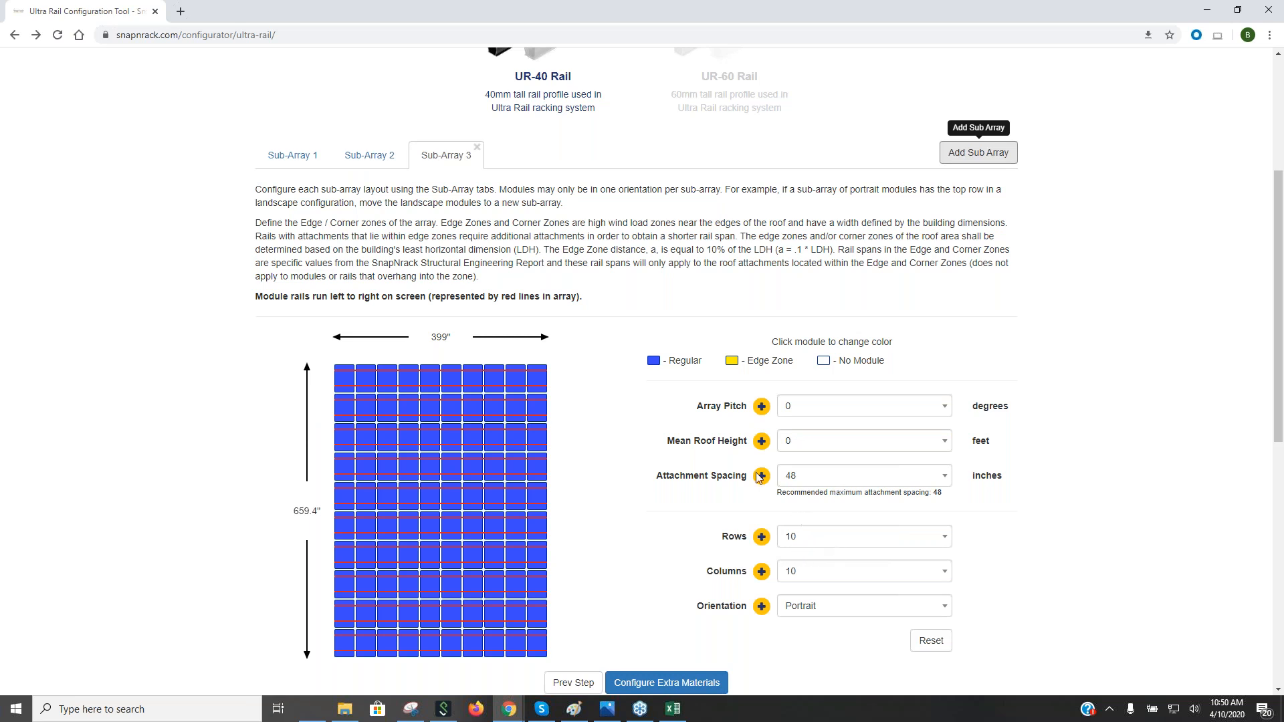
pyautogui.click(279, 158)
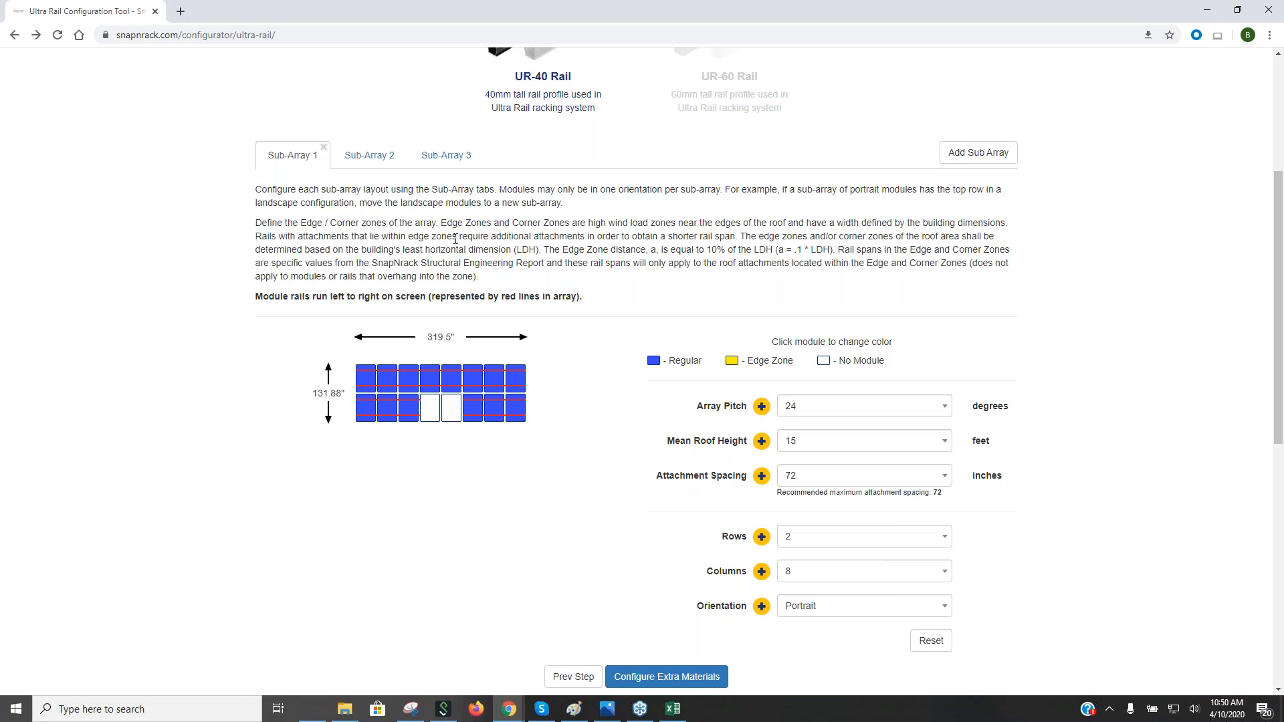
pyautogui.click(440, 155)
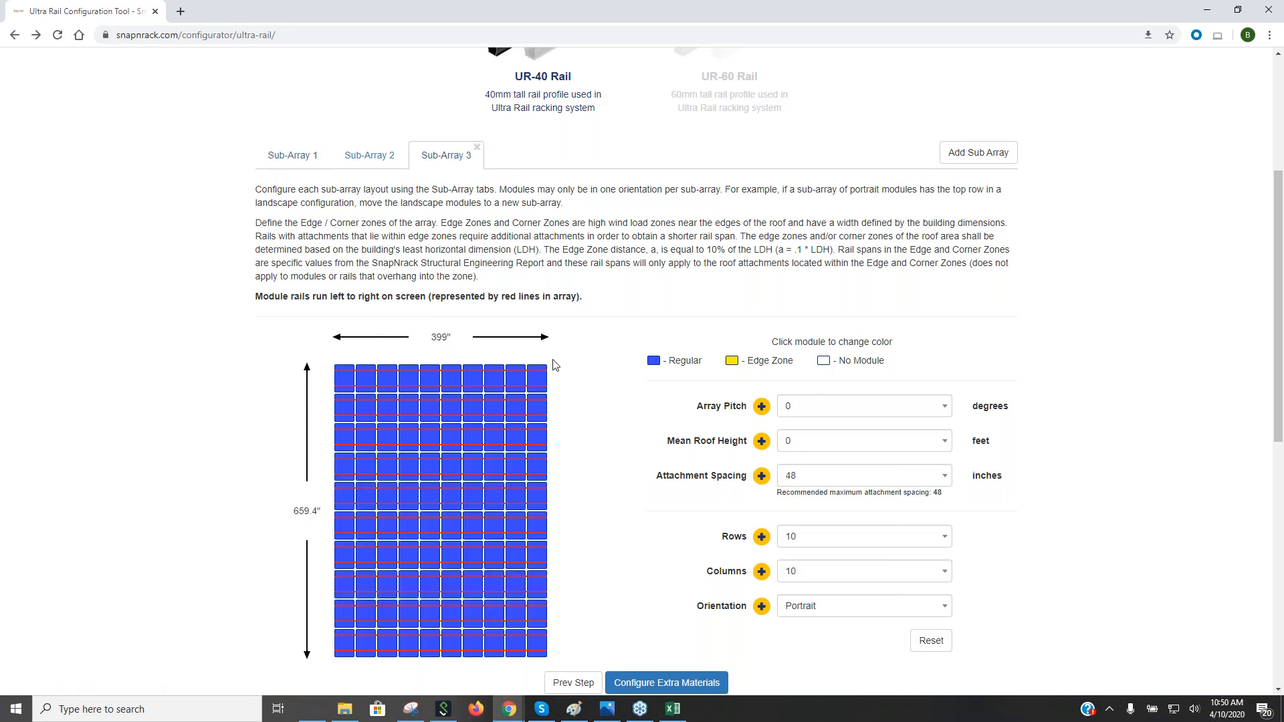
# Step: Set Sub-Array 3's array pitch to 24 degrees and its mean roof height to 15 feet
pyautogui.scroll(-2, 729, 529)
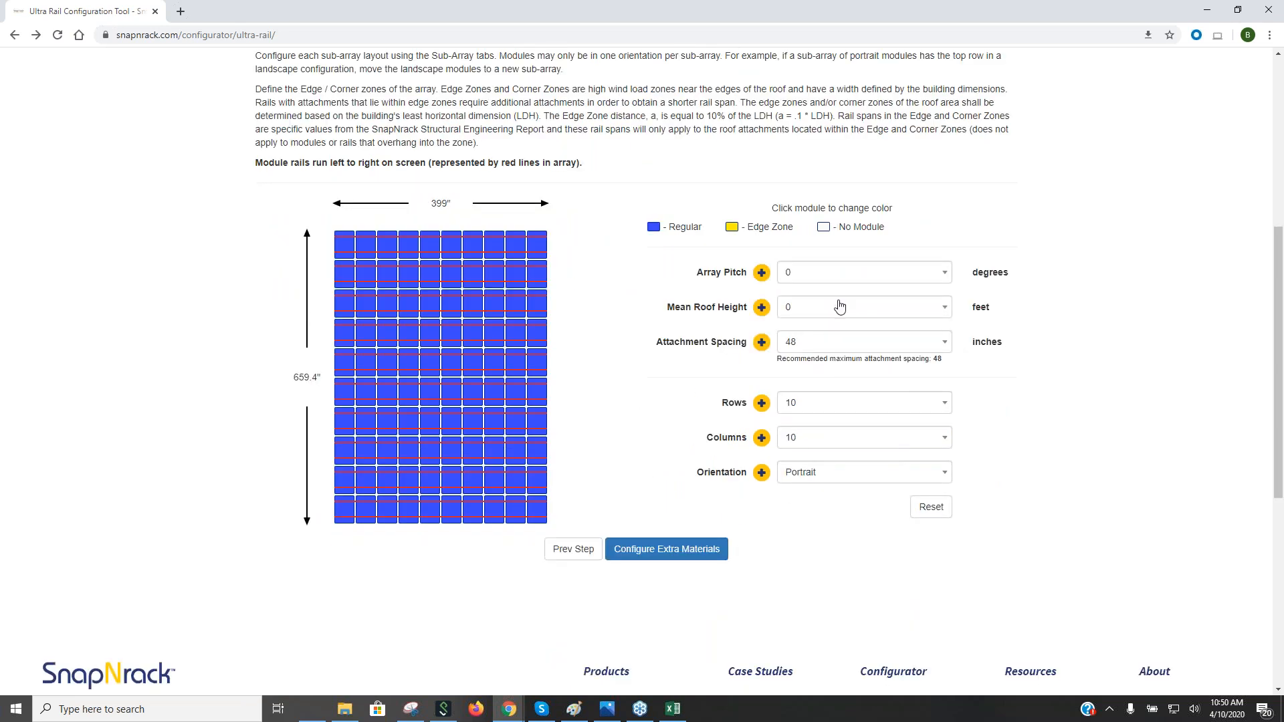
pyautogui.click(836, 275)
pyautogui.scroll(-5, 827, 398)
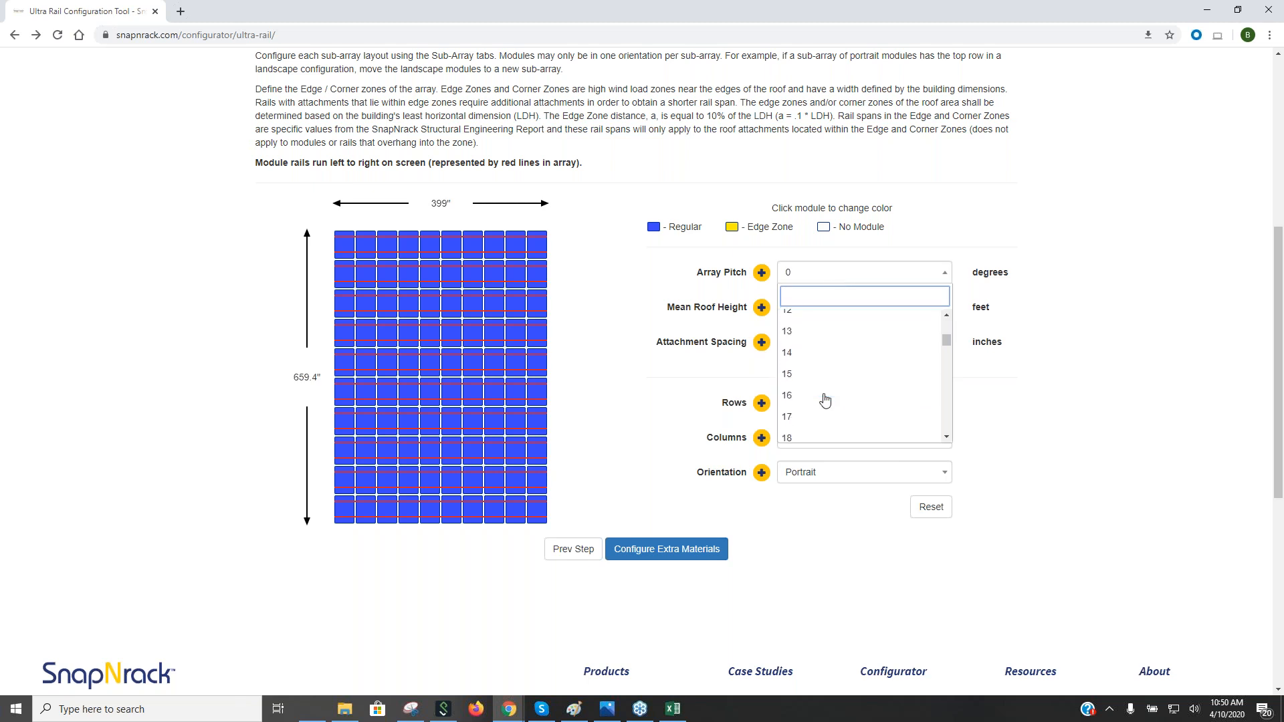
pyautogui.scroll(-2, 824, 400)
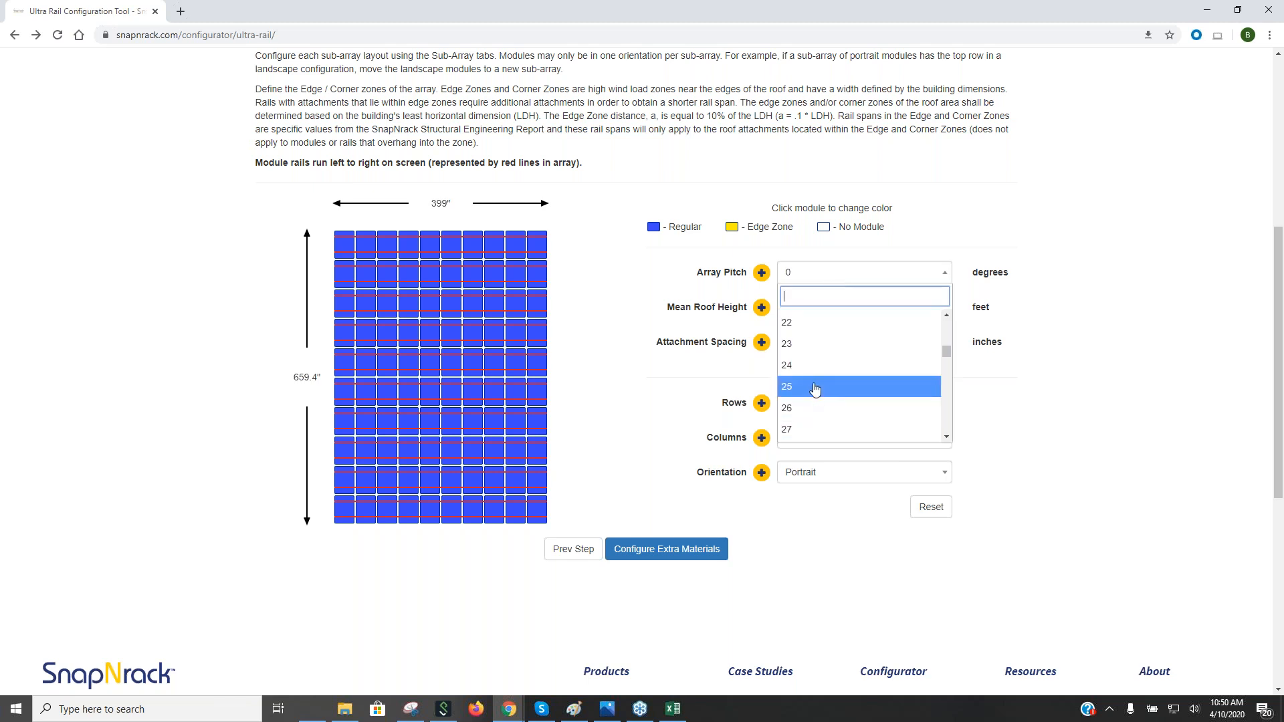
pyautogui.click(818, 370)
pyautogui.click(815, 306)
pyautogui.scroll(-4, 825, 402)
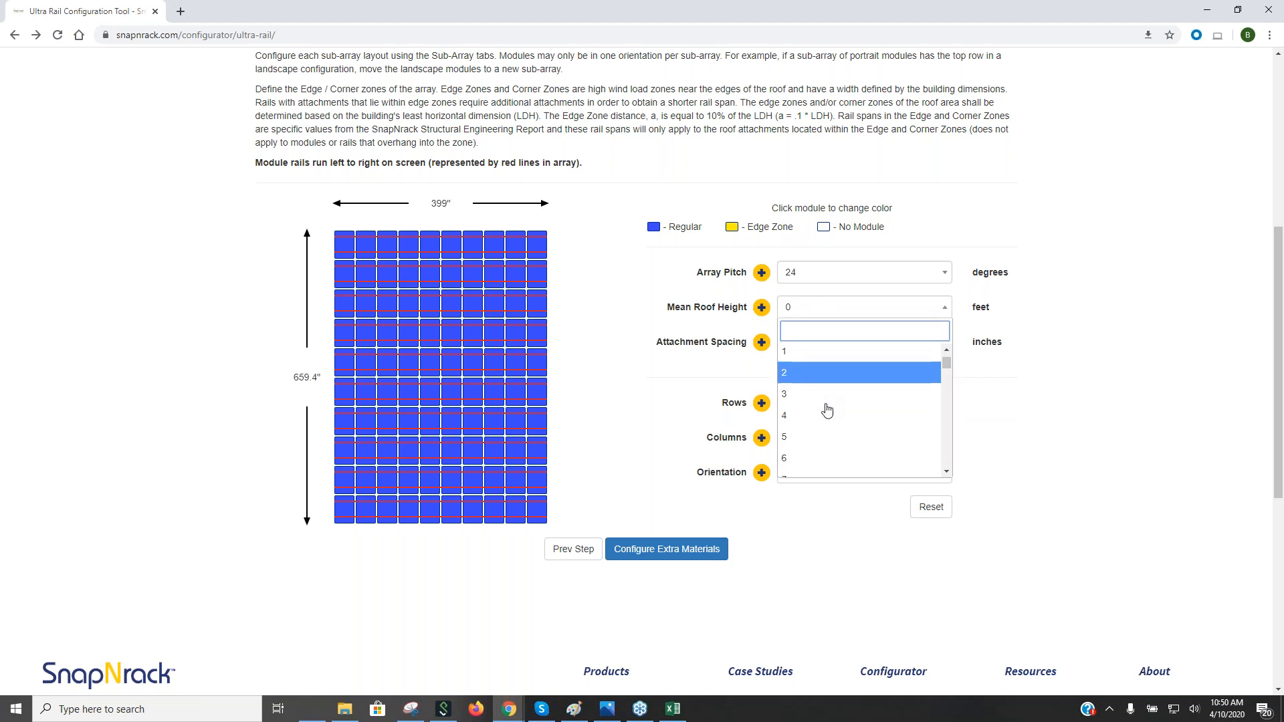
pyautogui.click(825, 408)
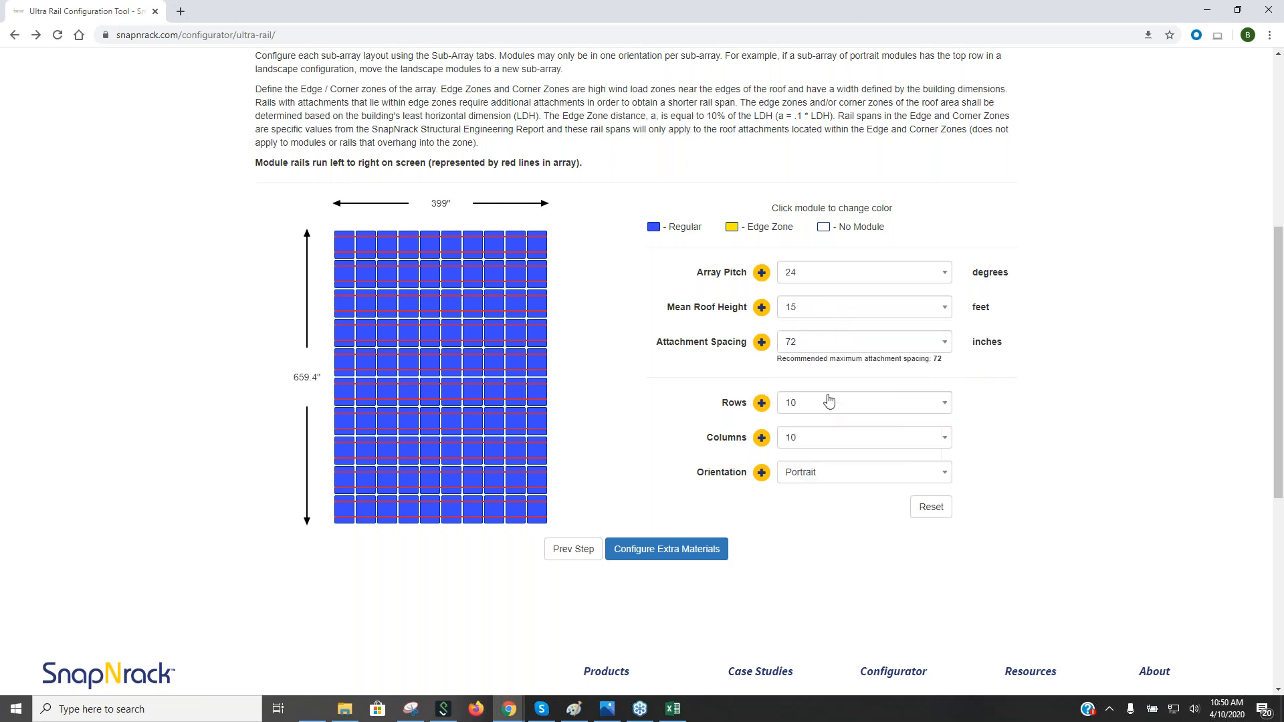
# Step: Lay out Sub-Array 3 as 1 row by 6 columns in Landscape orientation
pyautogui.click(837, 407)
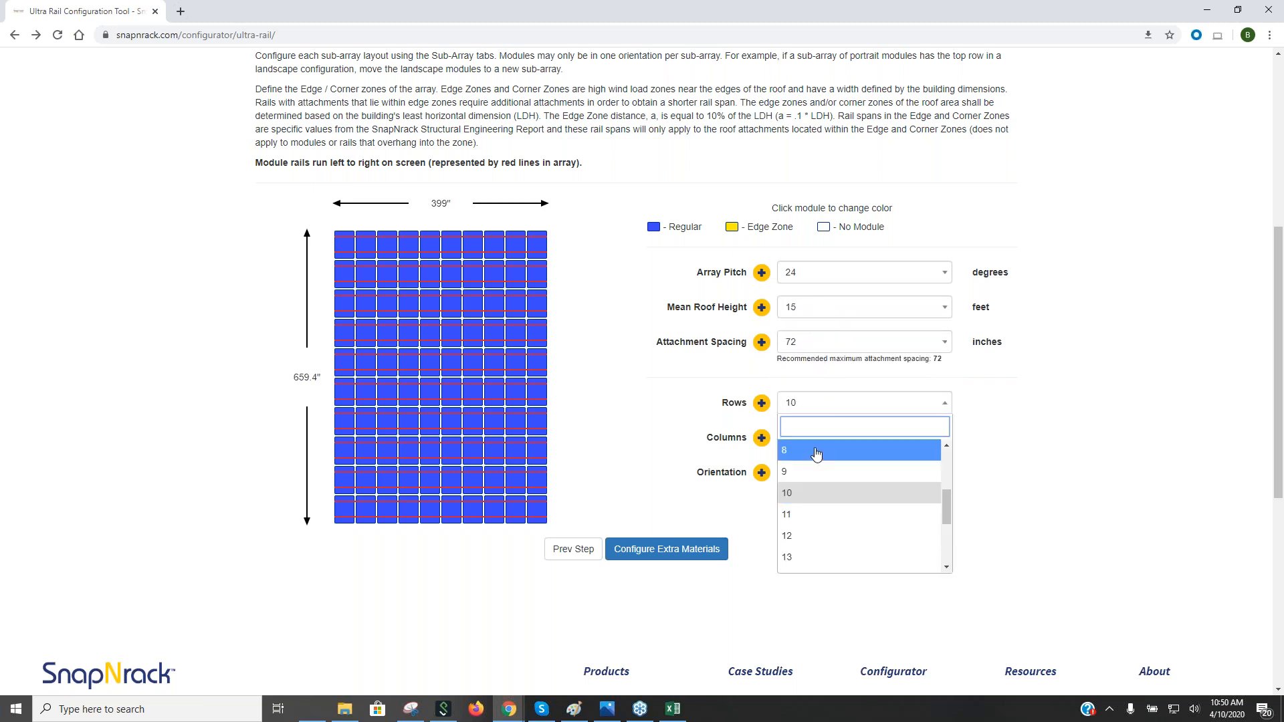
pyautogui.scroll(3, 826, 462)
pyautogui.click(827, 461)
pyautogui.click(829, 440)
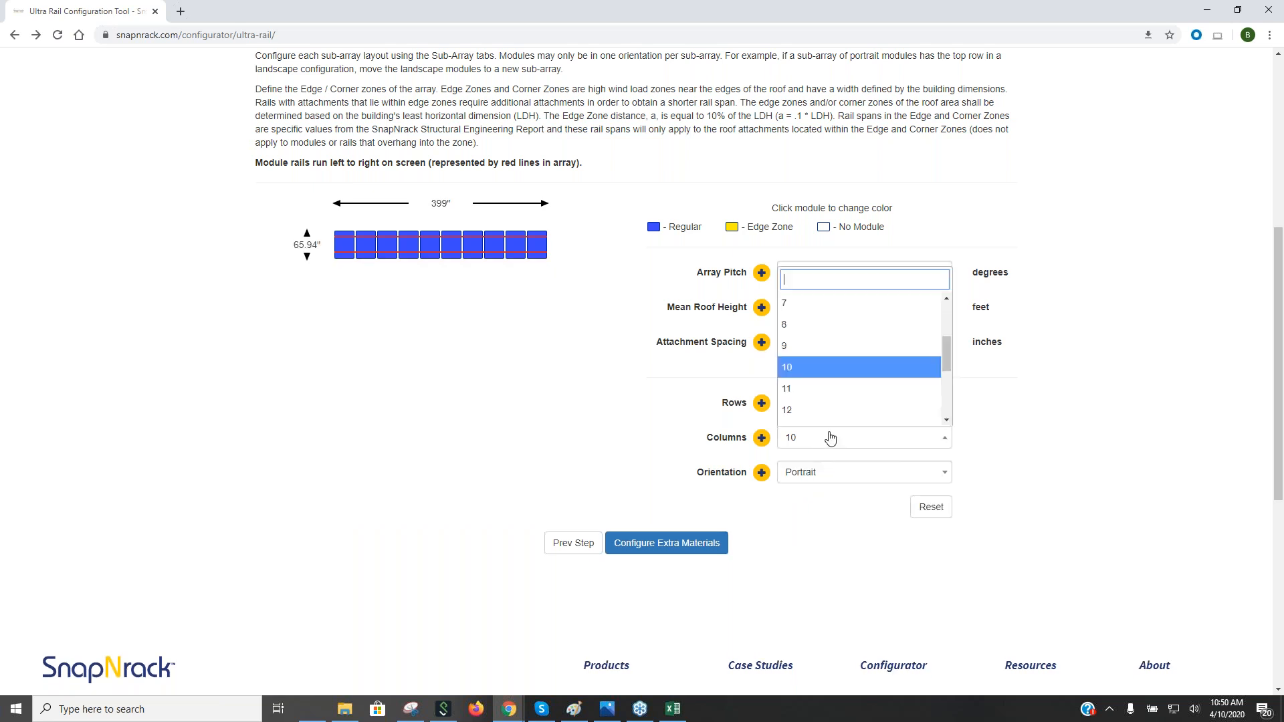
pyautogui.scroll(3, 832, 366)
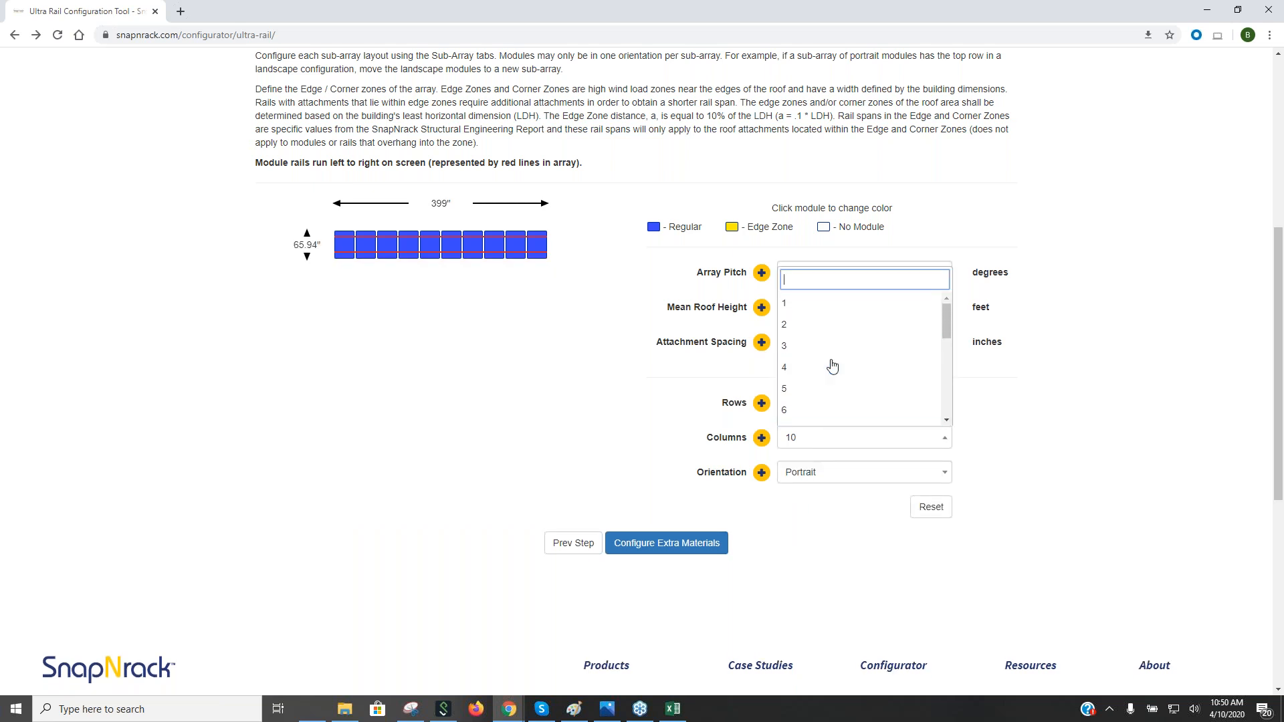
pyautogui.click(830, 410)
pyautogui.click(828, 477)
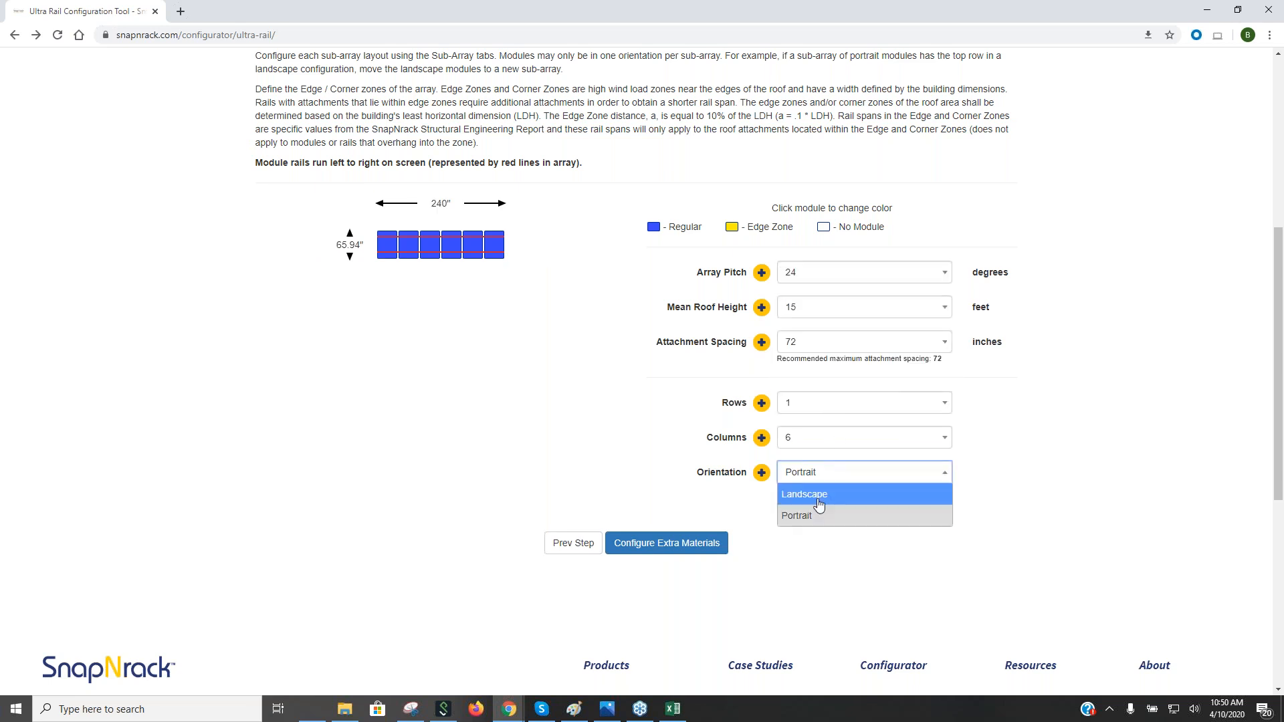
pyautogui.click(822, 497)
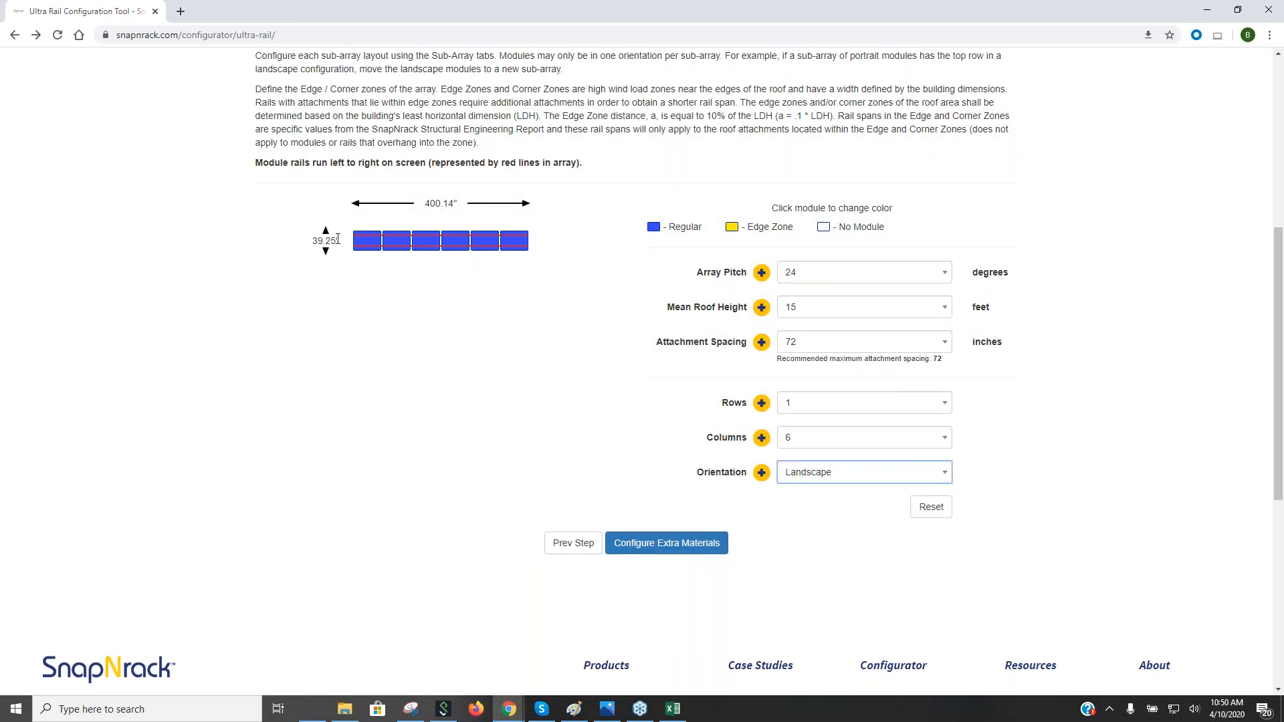
# Step: Calculate the bill of materials for the three sub-arrays, export it to PDF and open the downloaded report
pyautogui.click(652, 540)
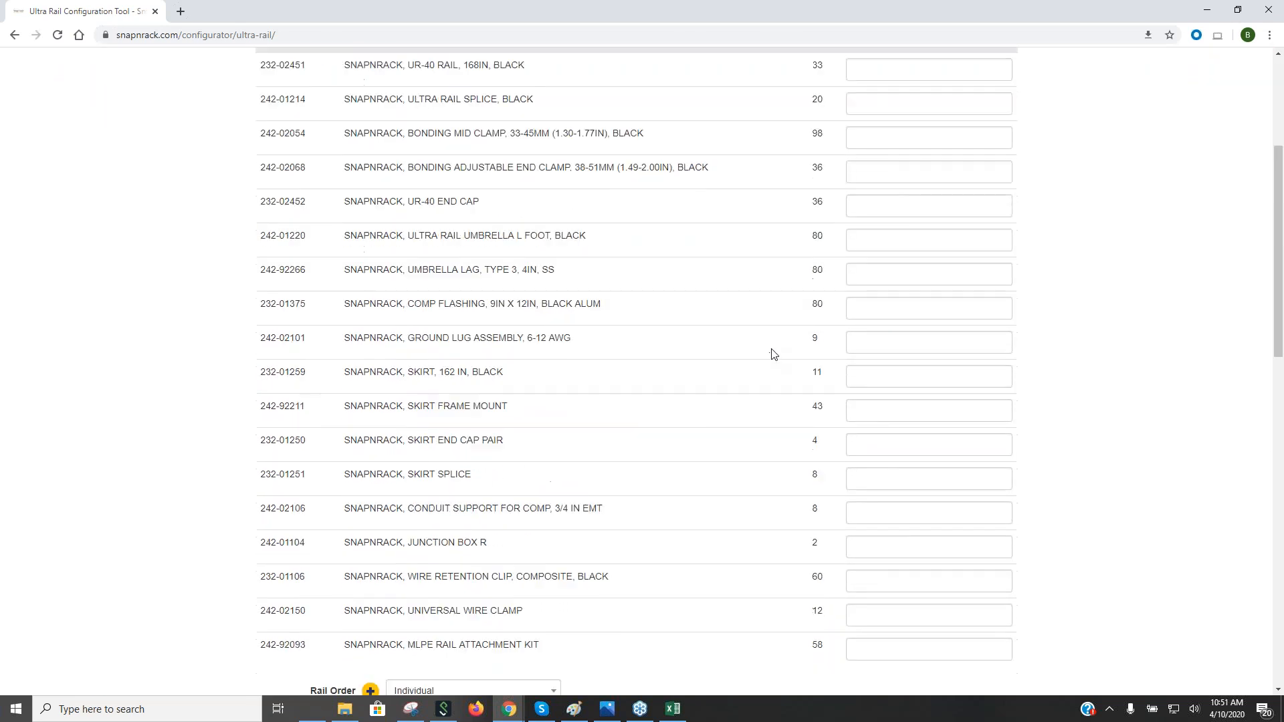
pyautogui.scroll(-15, 774, 355)
pyautogui.click(689, 175)
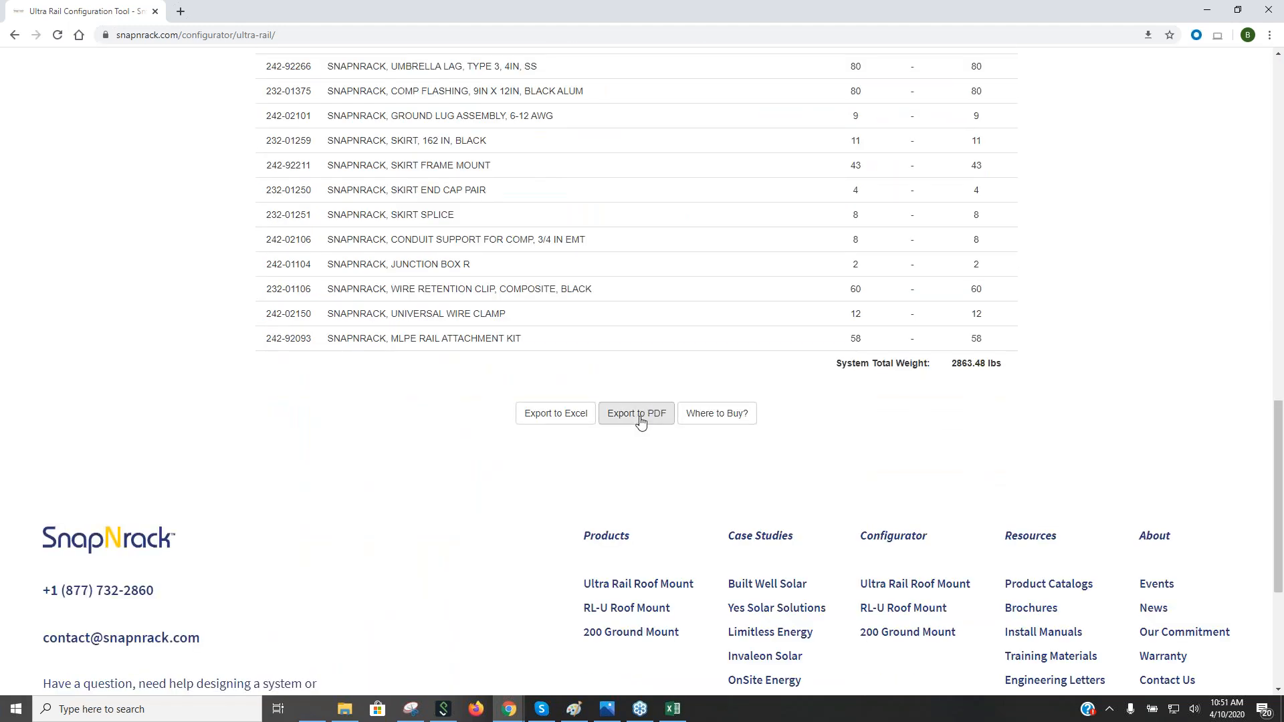
pyautogui.click(640, 420)
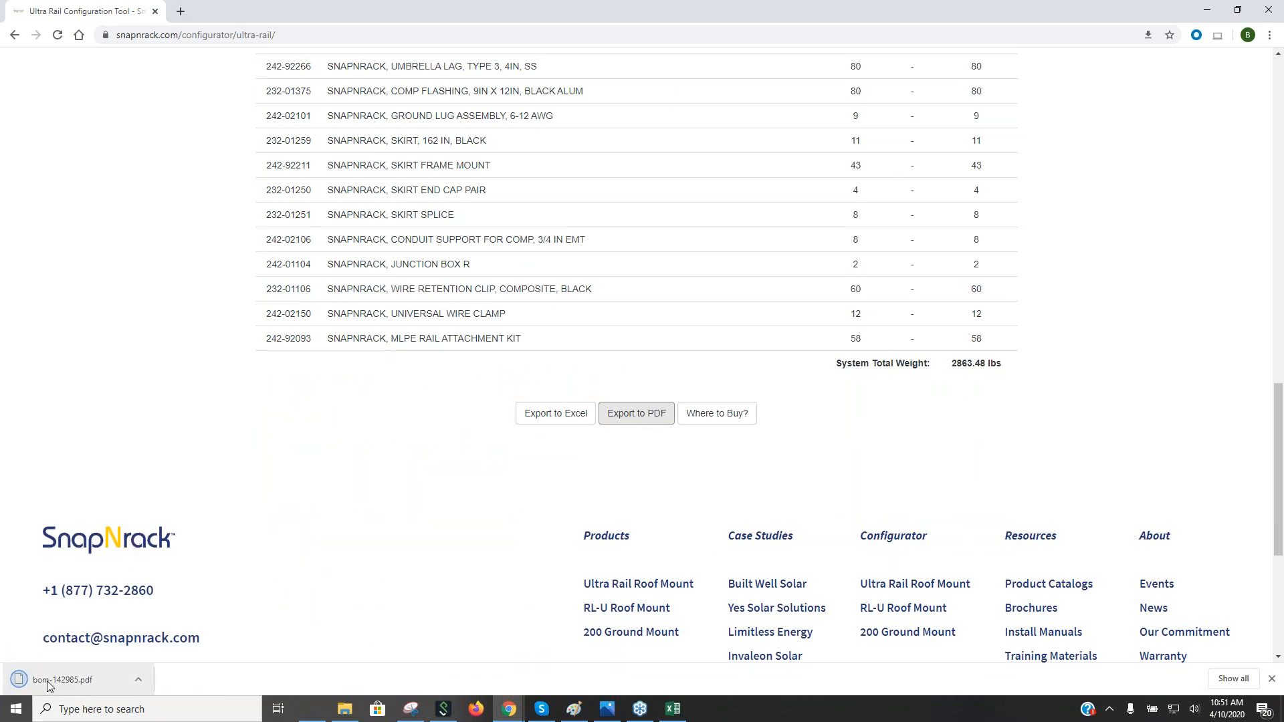
pyautogui.click(51, 682)
# Step: Examine the PDF report's summary and sub-array pages, including the landscape Sub-Array 3, and close the report
pyautogui.scroll(-10, 640, 378)
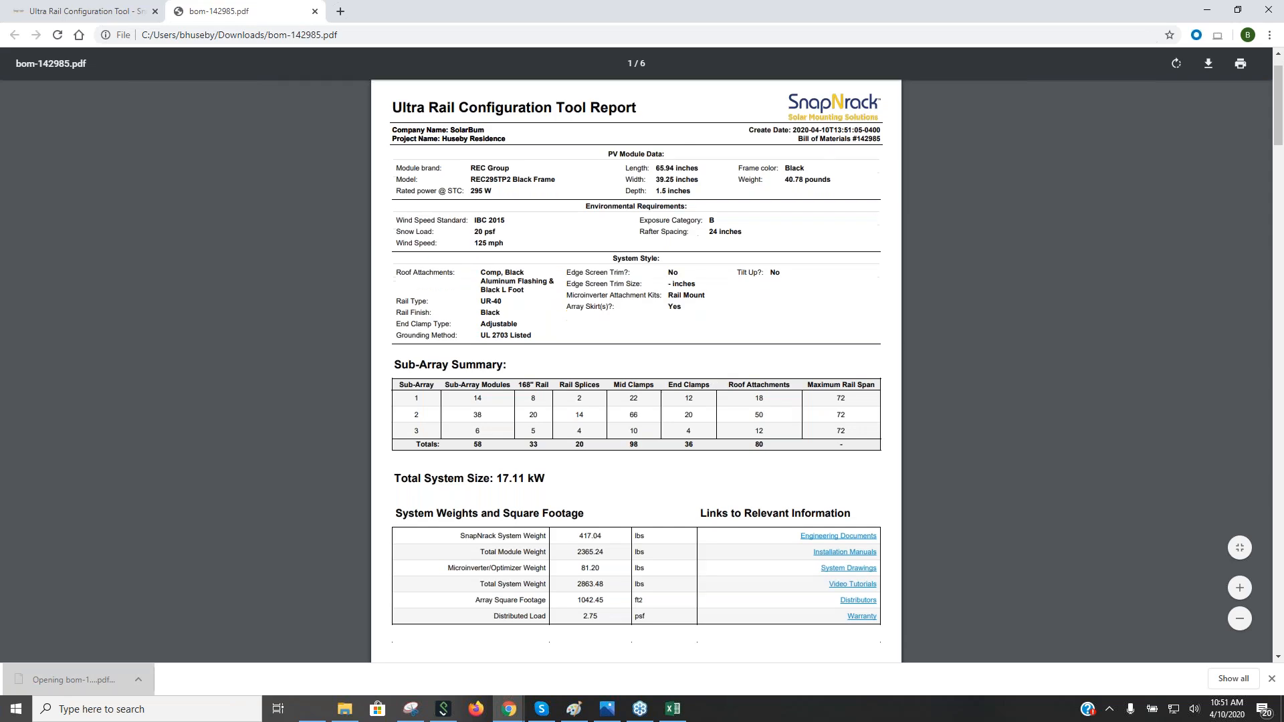
pyautogui.scroll(-20, 636, 375)
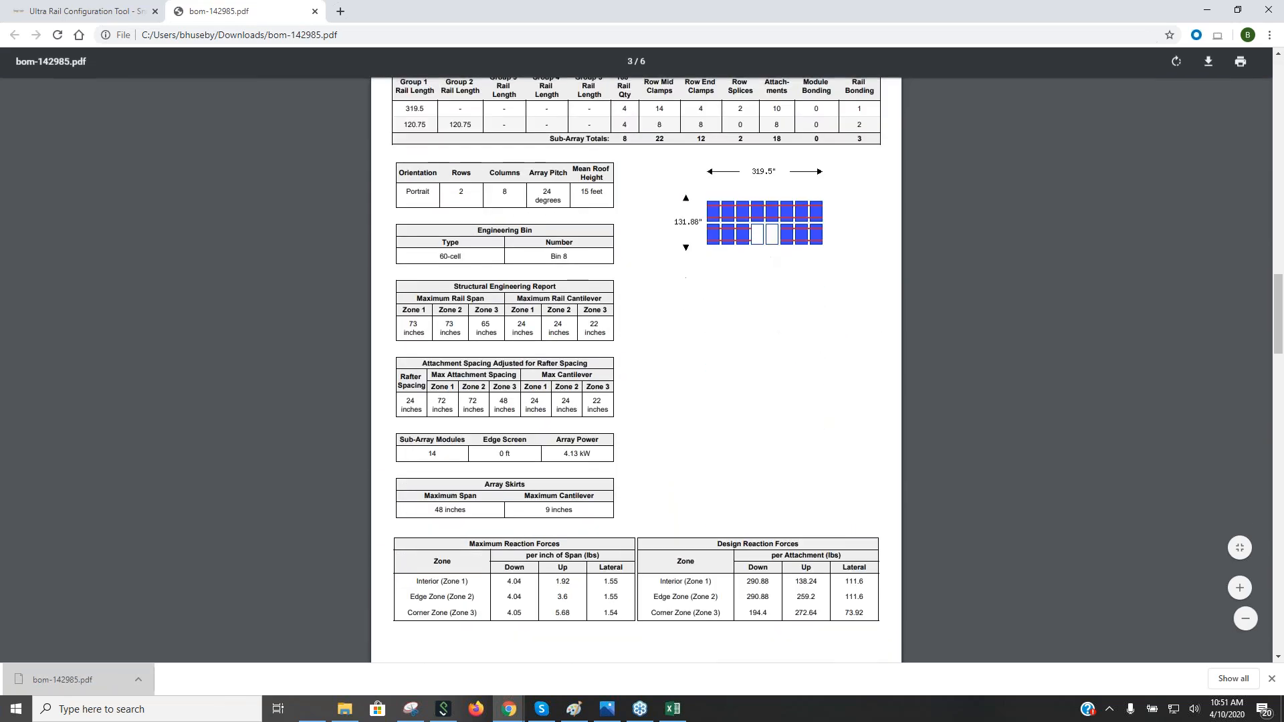
pyautogui.scroll(-20, 713, 404)
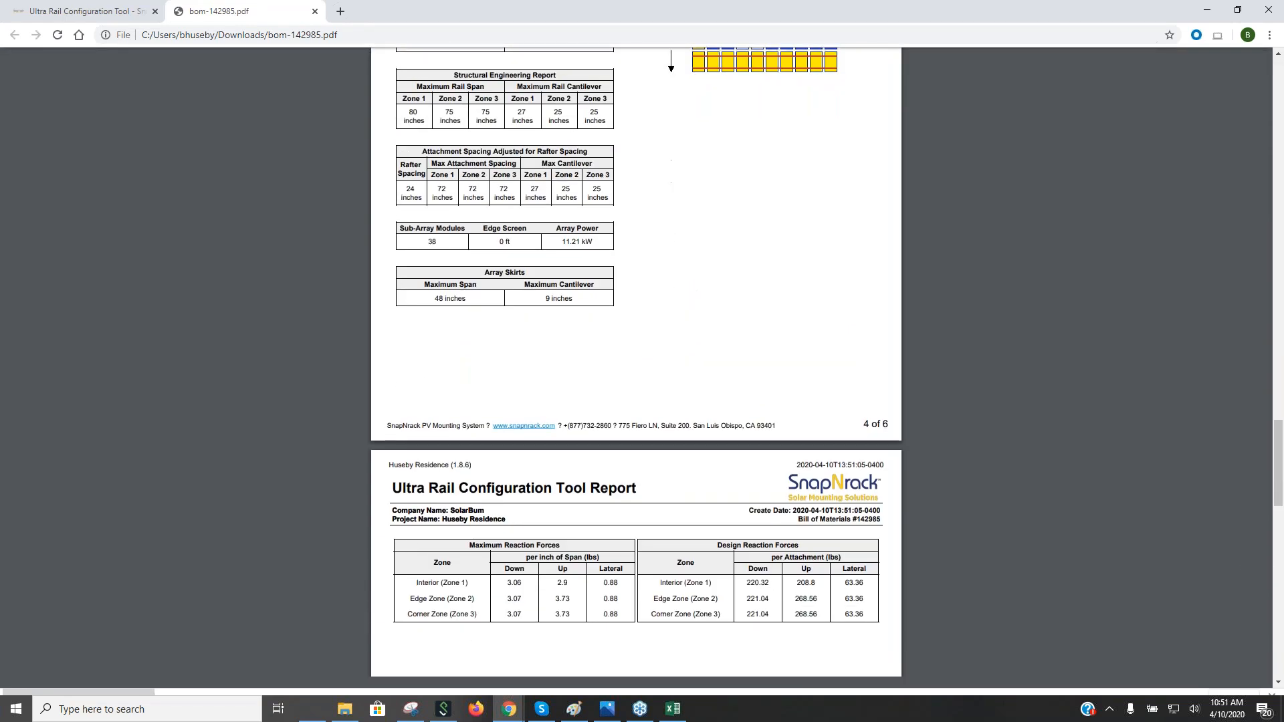
pyautogui.scroll(-10, 713, 404)
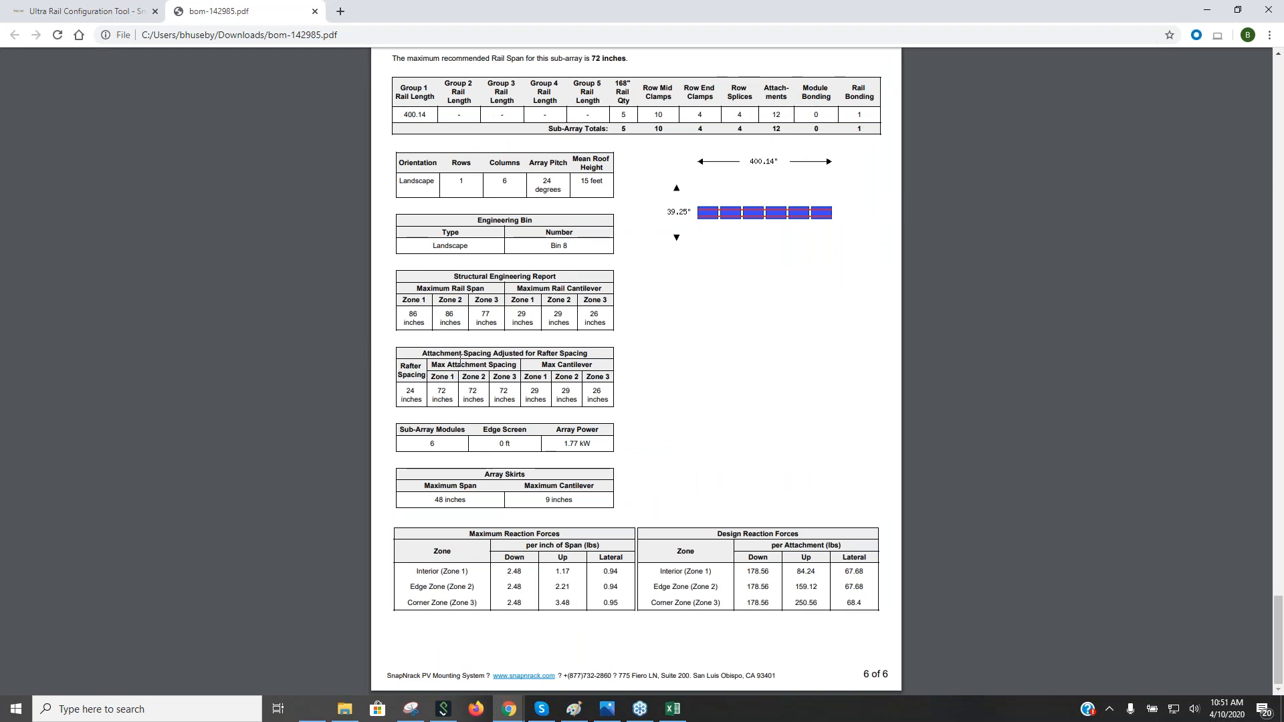
pyautogui.scroll(10, 591, 420)
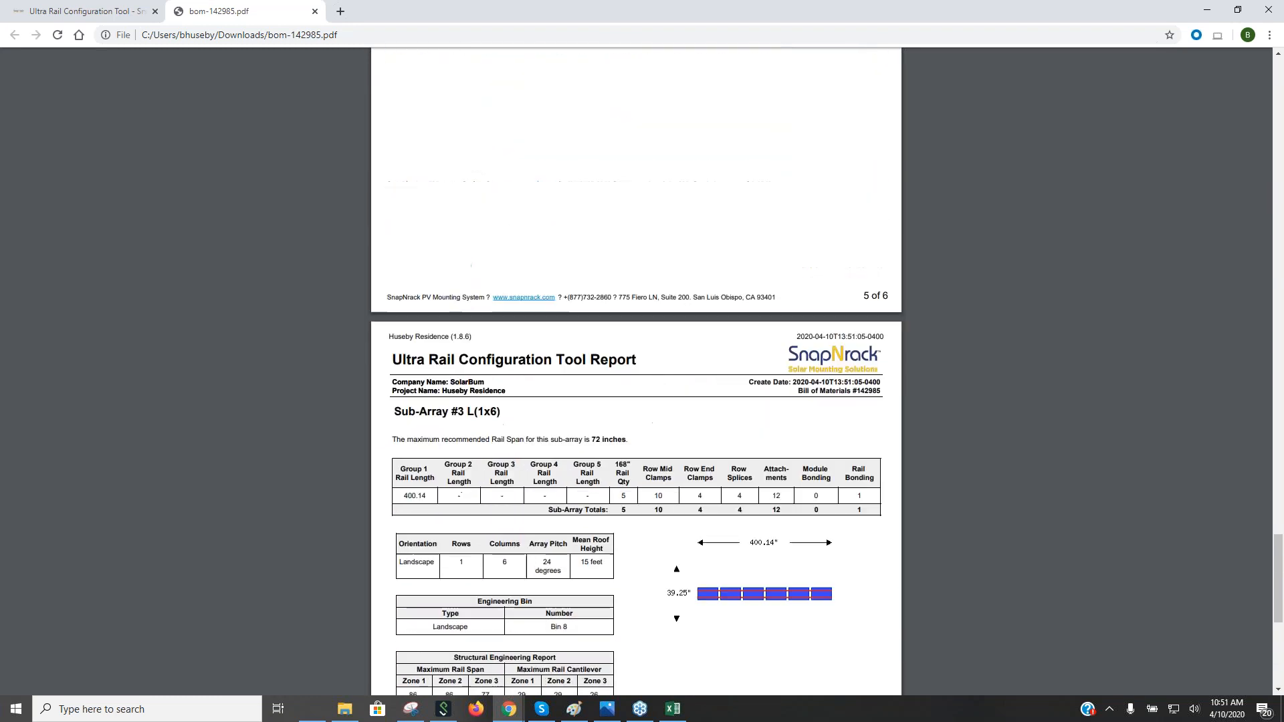
pyautogui.scroll(20, 587, 411)
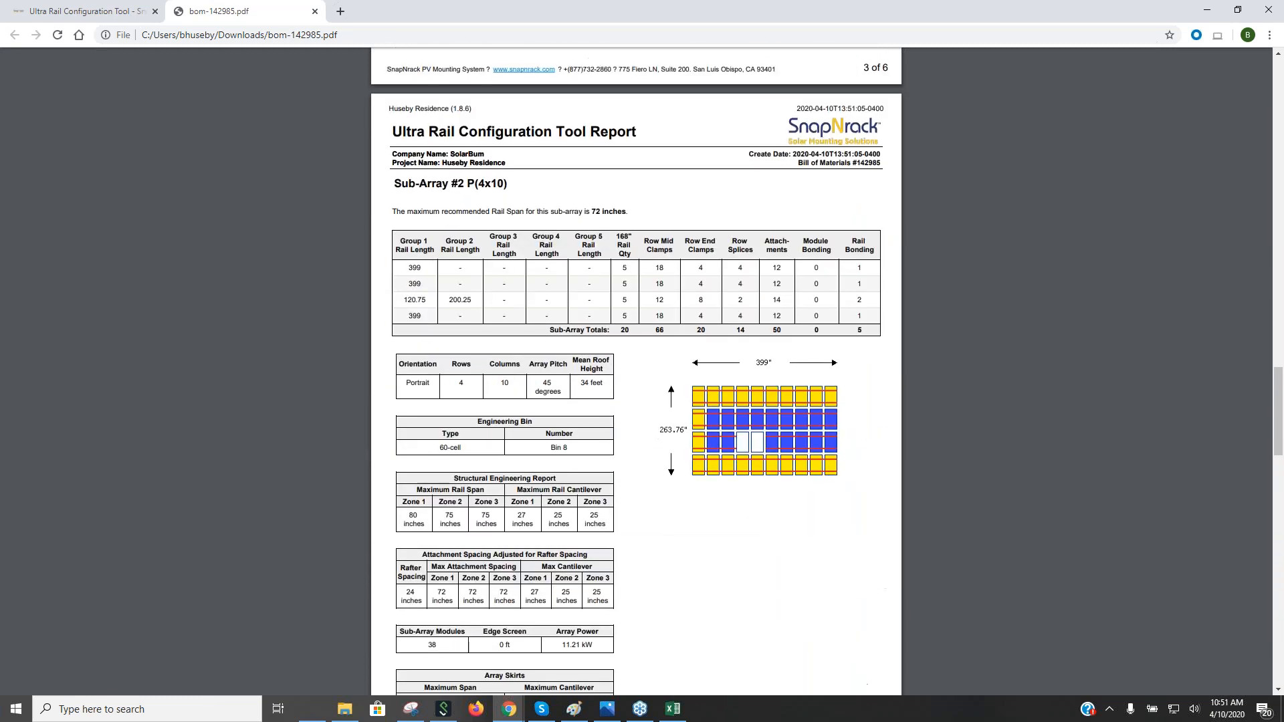
pyautogui.scroll(10, 587, 411)
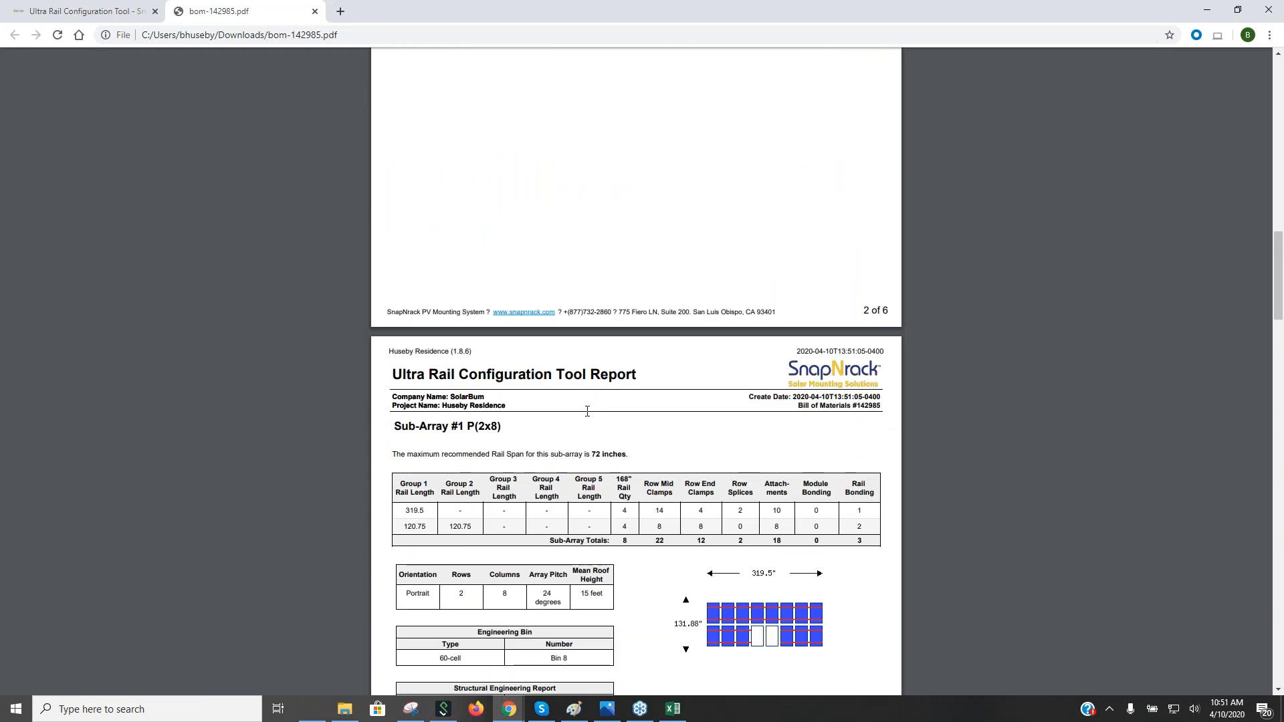
pyautogui.scroll(15, 587, 412)
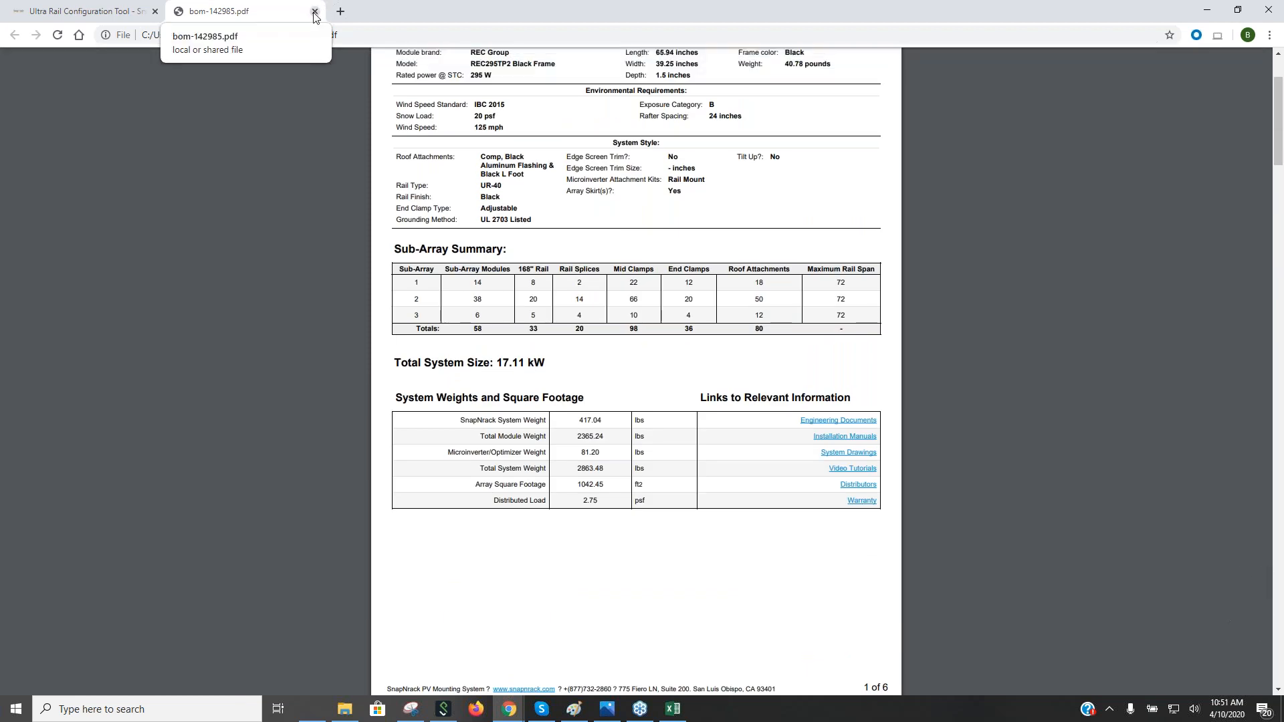
pyautogui.click(314, 13)
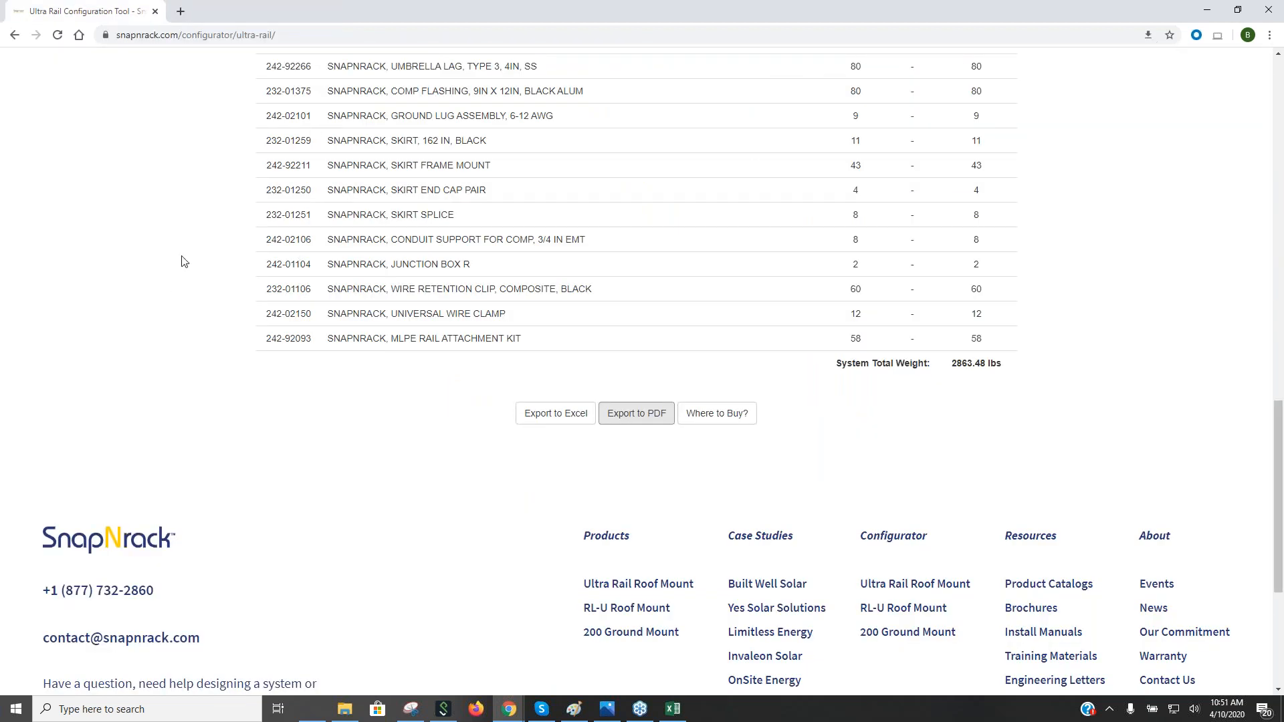
# Step: Open the SnapNrack Resources page and filter it to Structural Engineering Letters for the Ultra Rail UR-40 Rail
pyautogui.scroll(20, 248, 271)
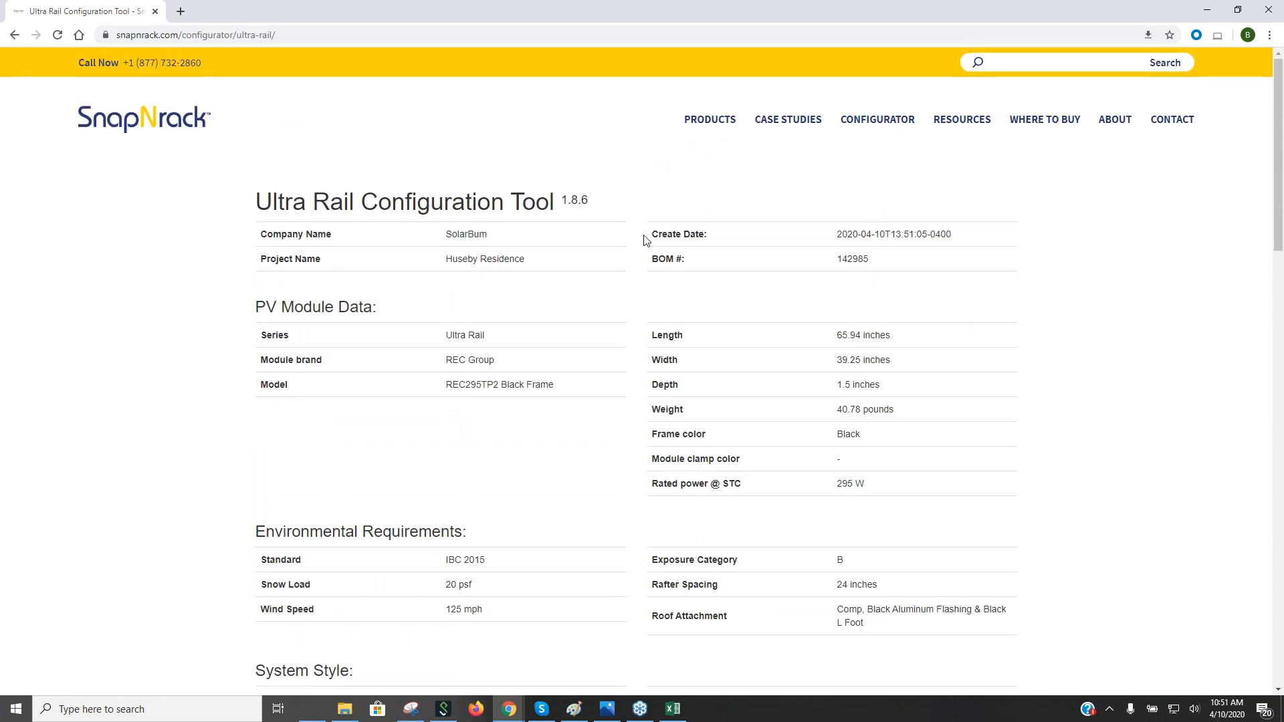
pyautogui.click(964, 121)
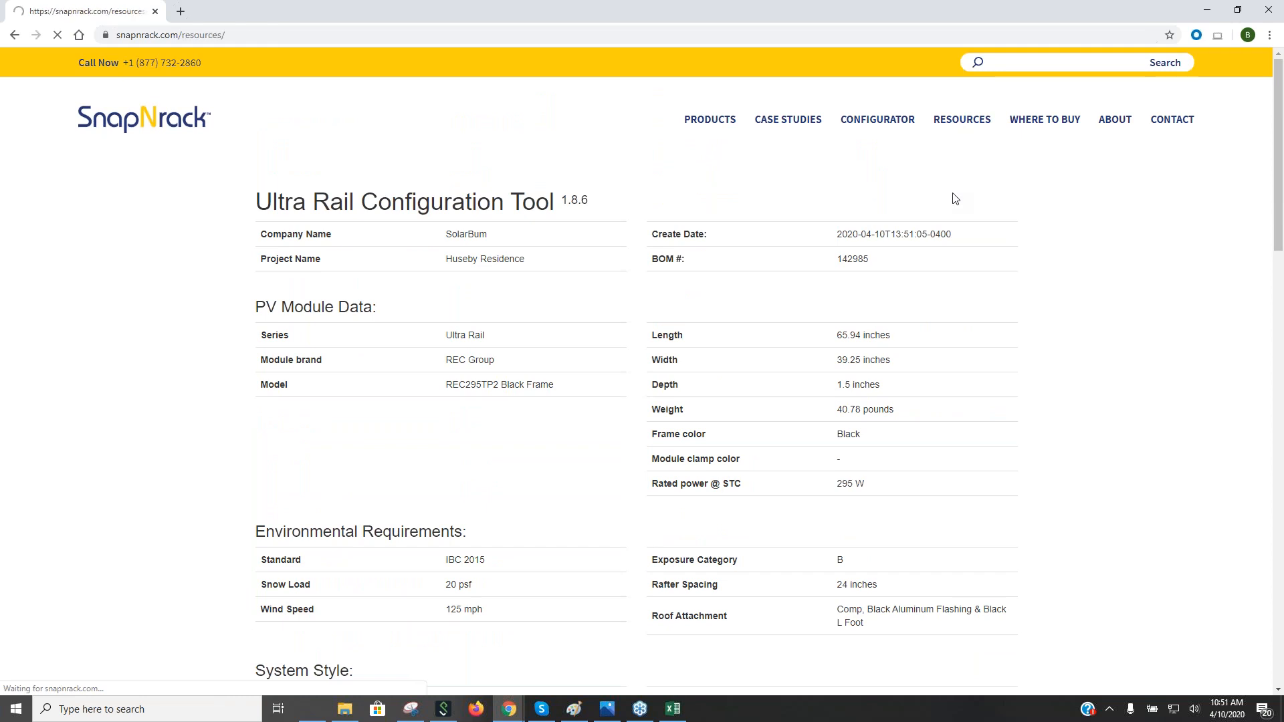
pyautogui.scroll(-4, 787, 301)
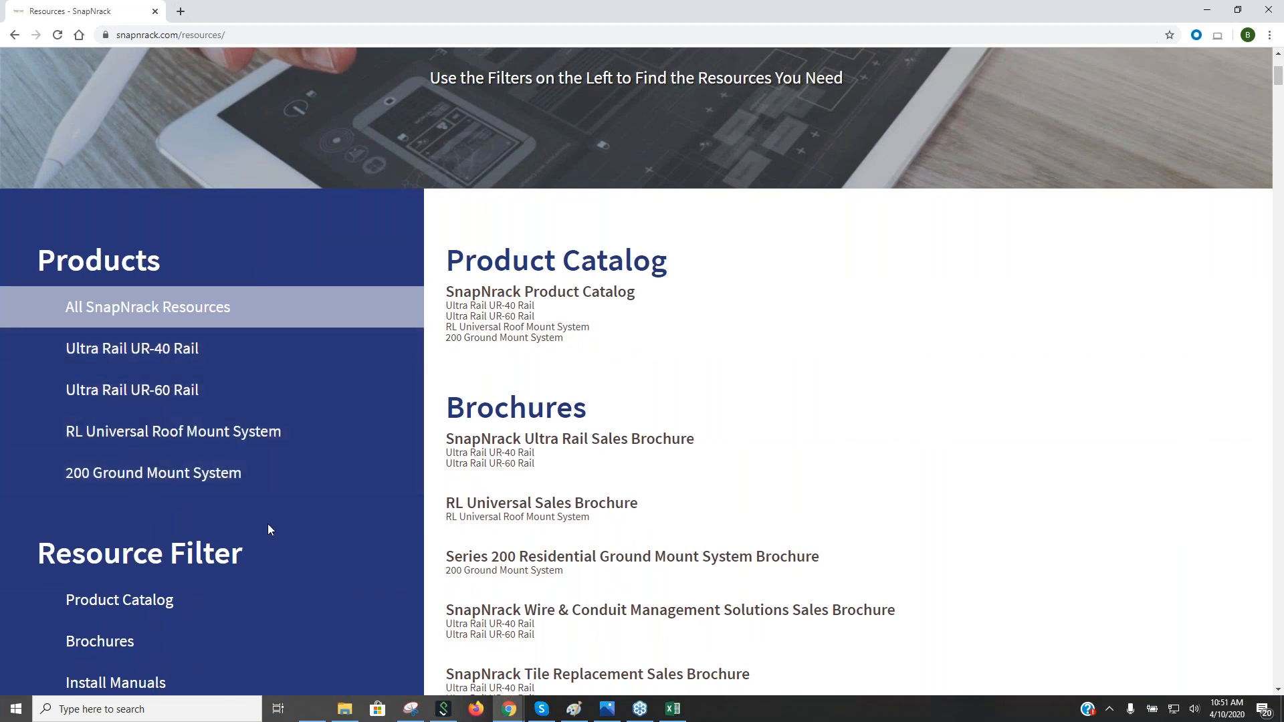
pyautogui.click(121, 350)
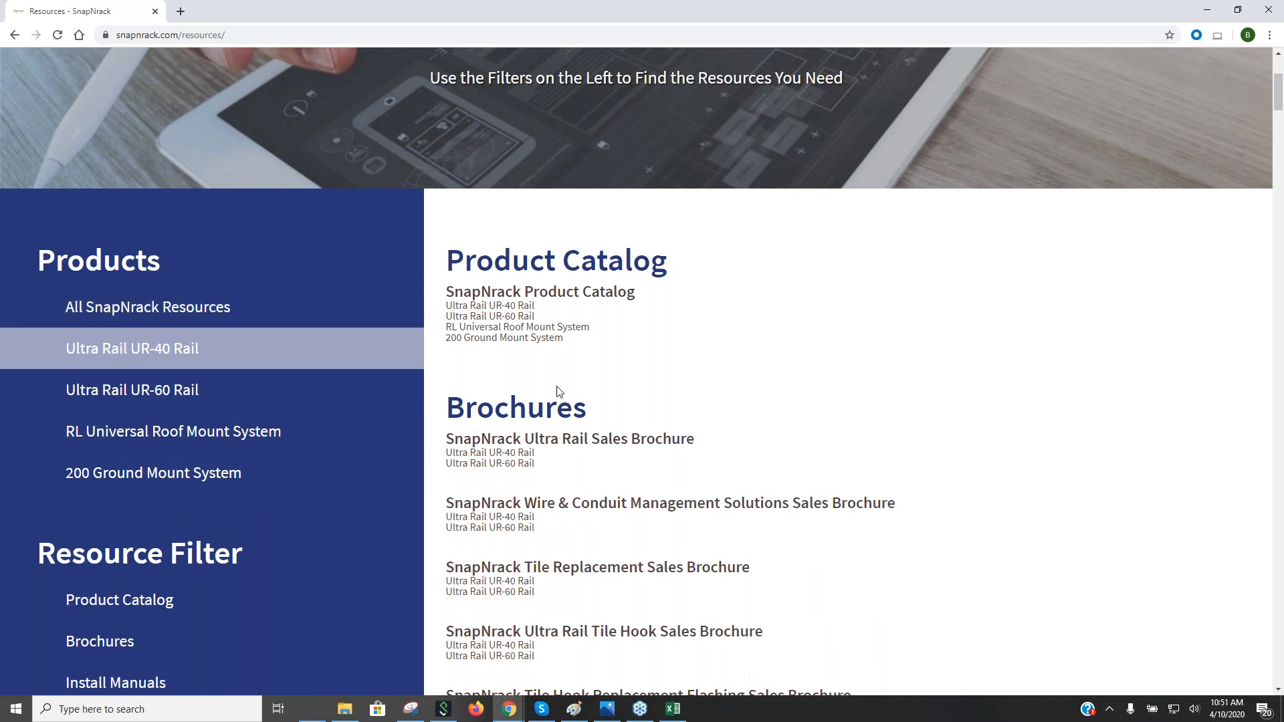
pyautogui.scroll(-1, 728, 370)
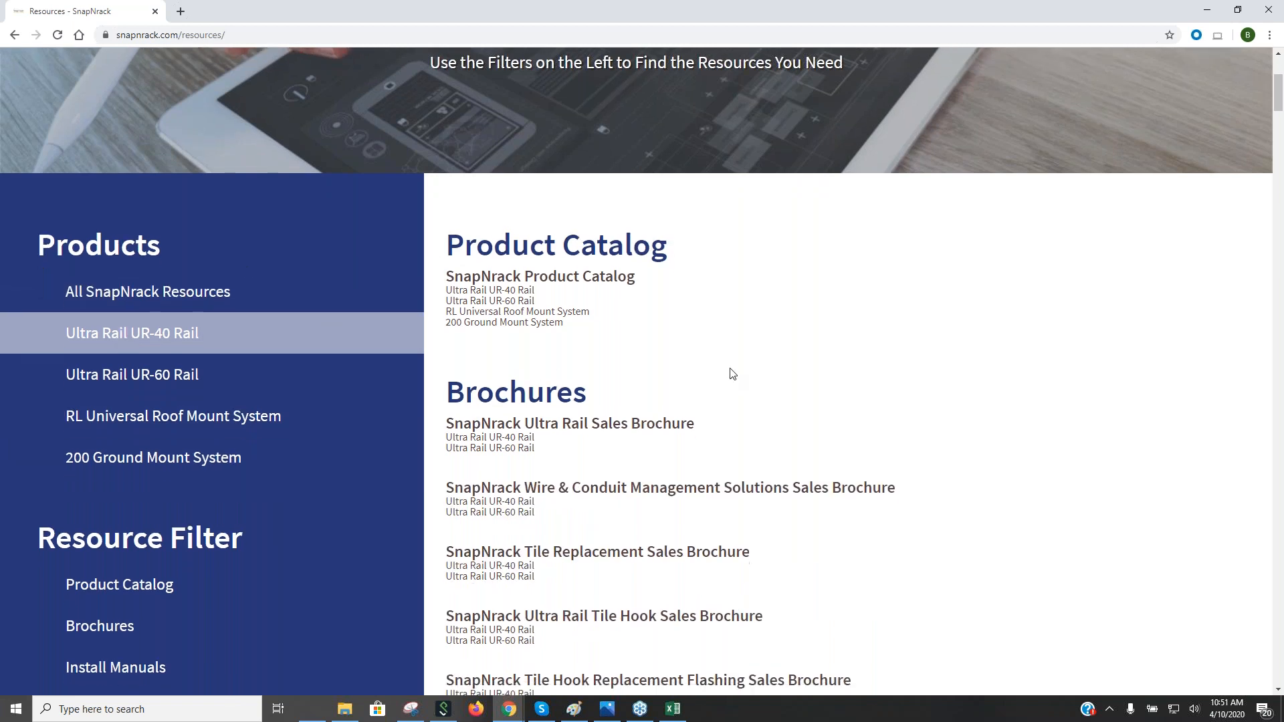
pyautogui.scroll(-3, 728, 370)
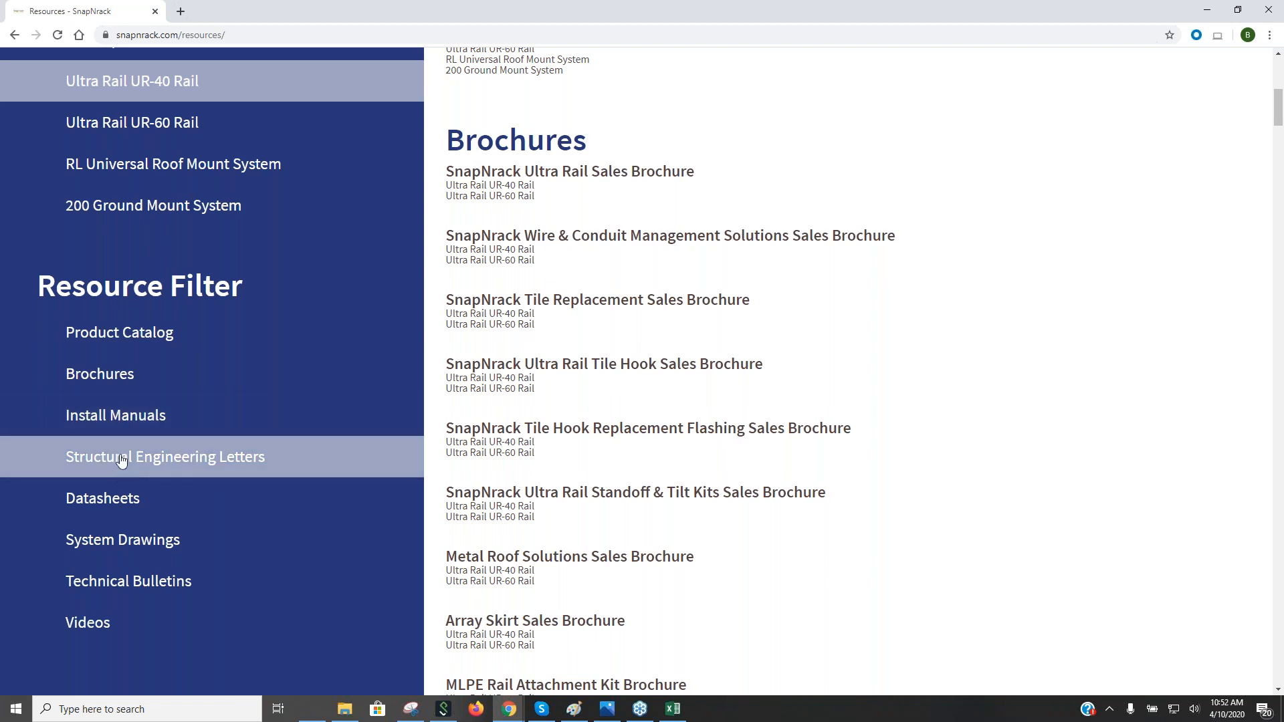
pyautogui.click(172, 463)
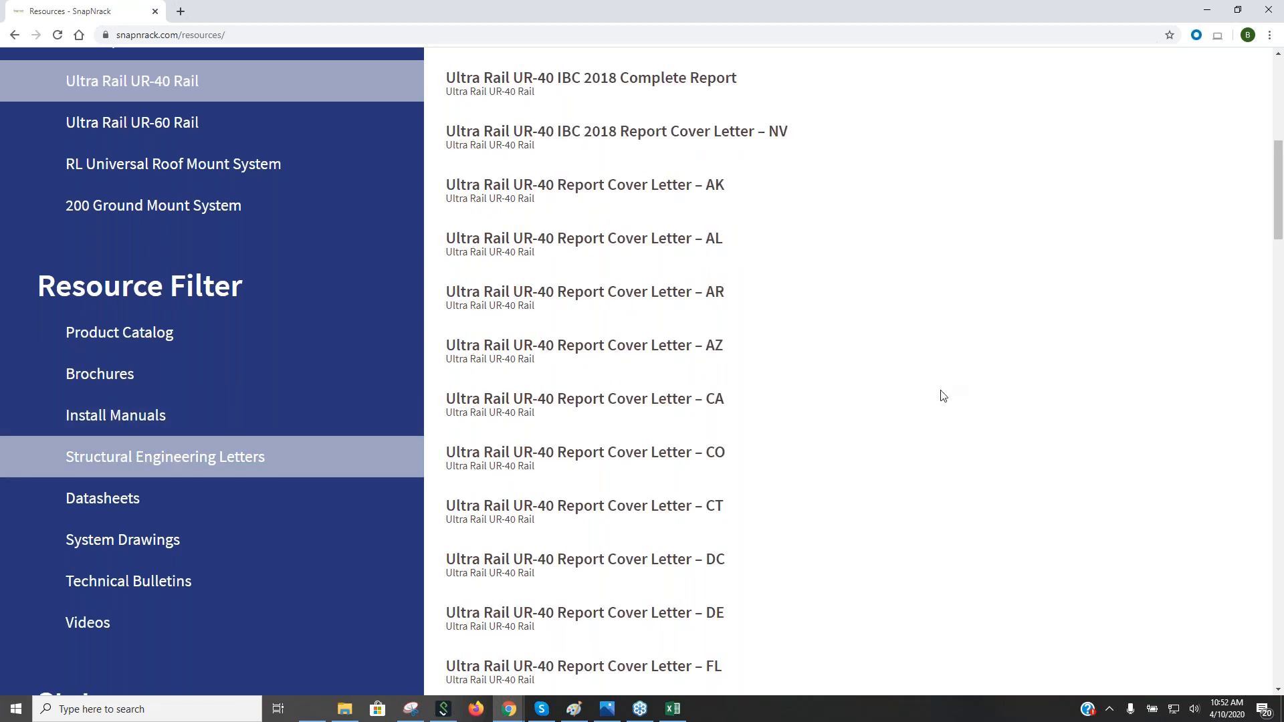
# Step: Look through the UR-40 structural engineering letters and check the choices in the State filter without selecting one
pyautogui.scroll(3, 864, 411)
pyautogui.scroll(2, 864, 411)
pyautogui.scroll(-2, 610, 468)
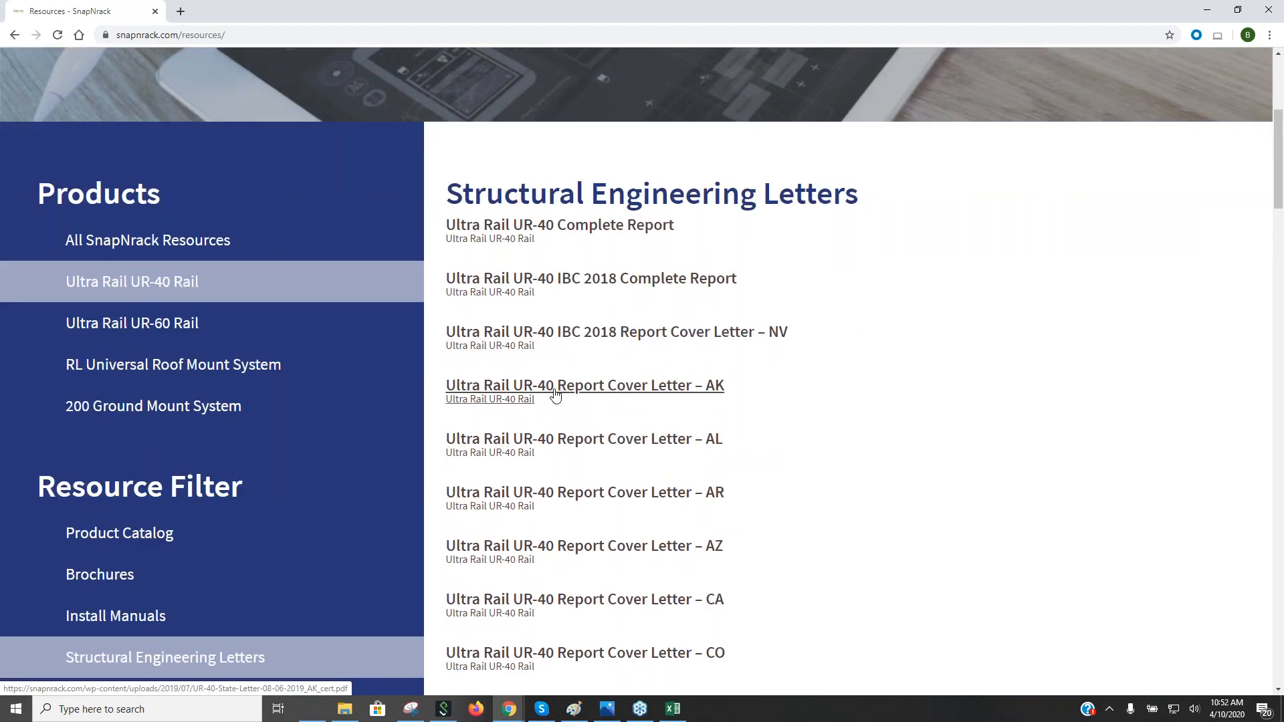
pyautogui.scroll(-7, 556, 396)
pyautogui.click(104, 480)
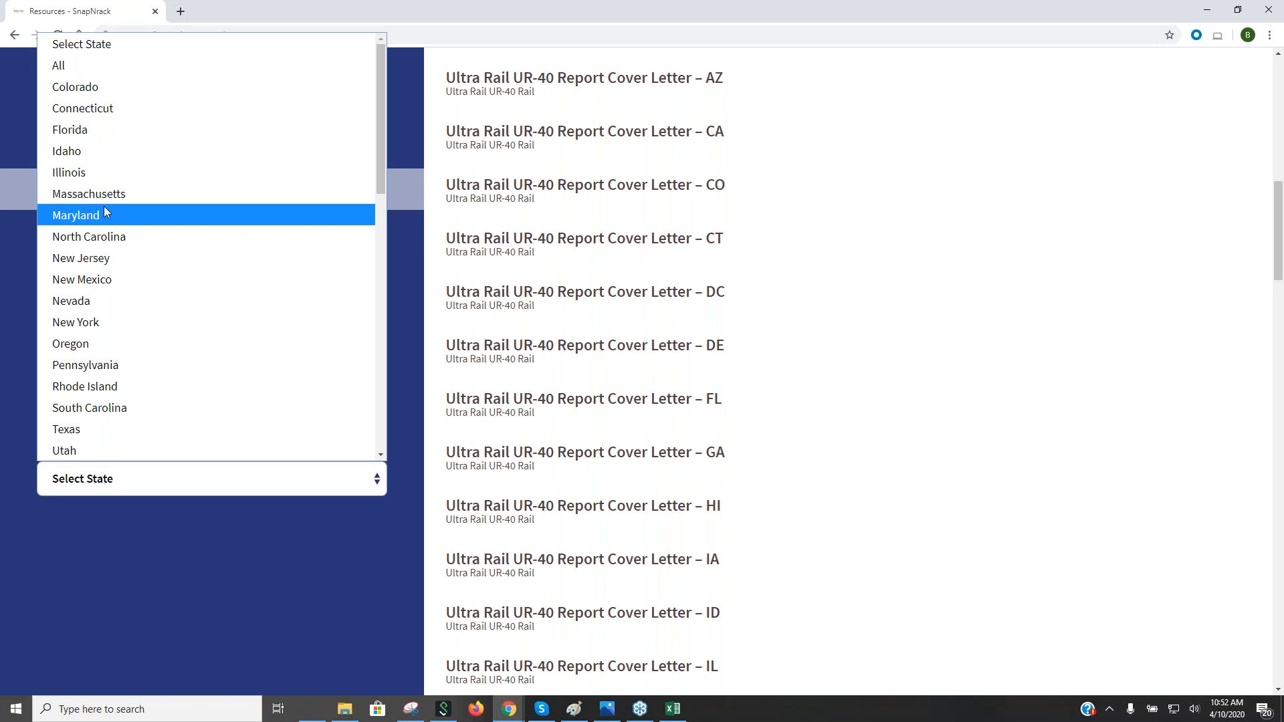
pyautogui.click(138, 487)
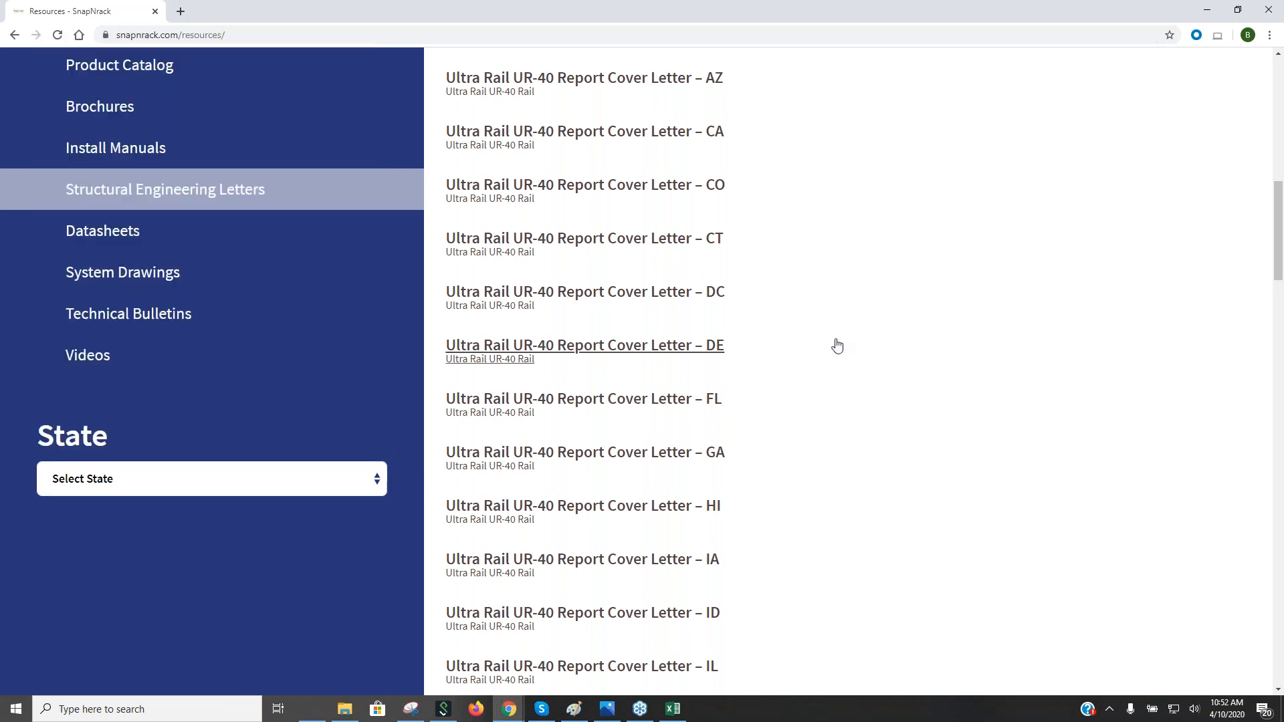
# Step: Open the Ultra Rail UR-40 Report Cover Letter – AK, read the certification letter and close it
pyautogui.scroll(5, 834, 347)
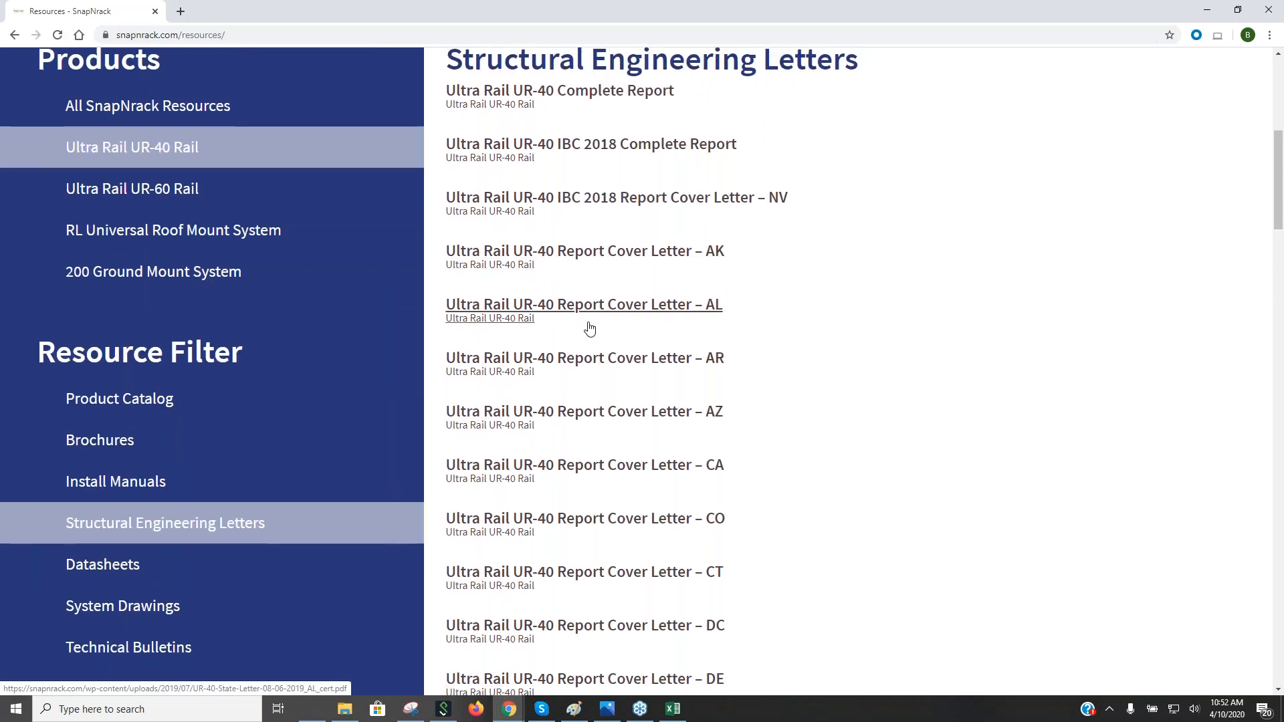
pyautogui.scroll(-2, 588, 327)
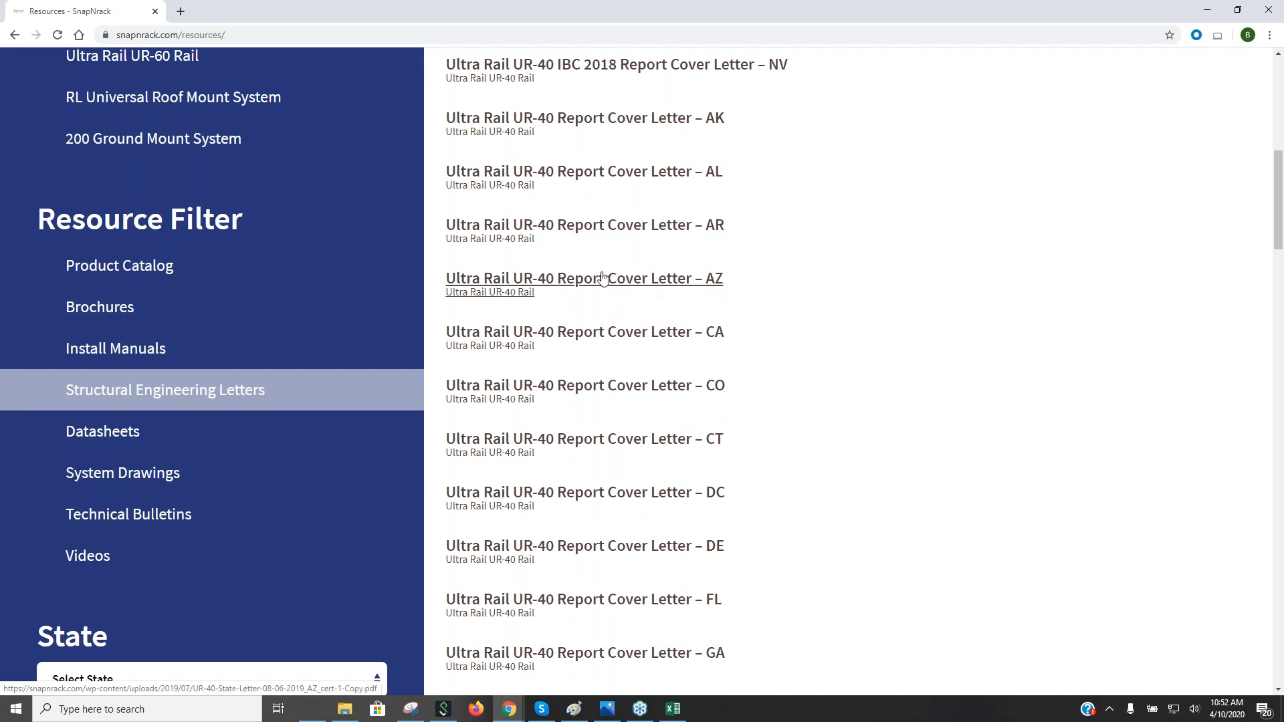
pyautogui.scroll(2, 578, 237)
pyautogui.click(574, 253)
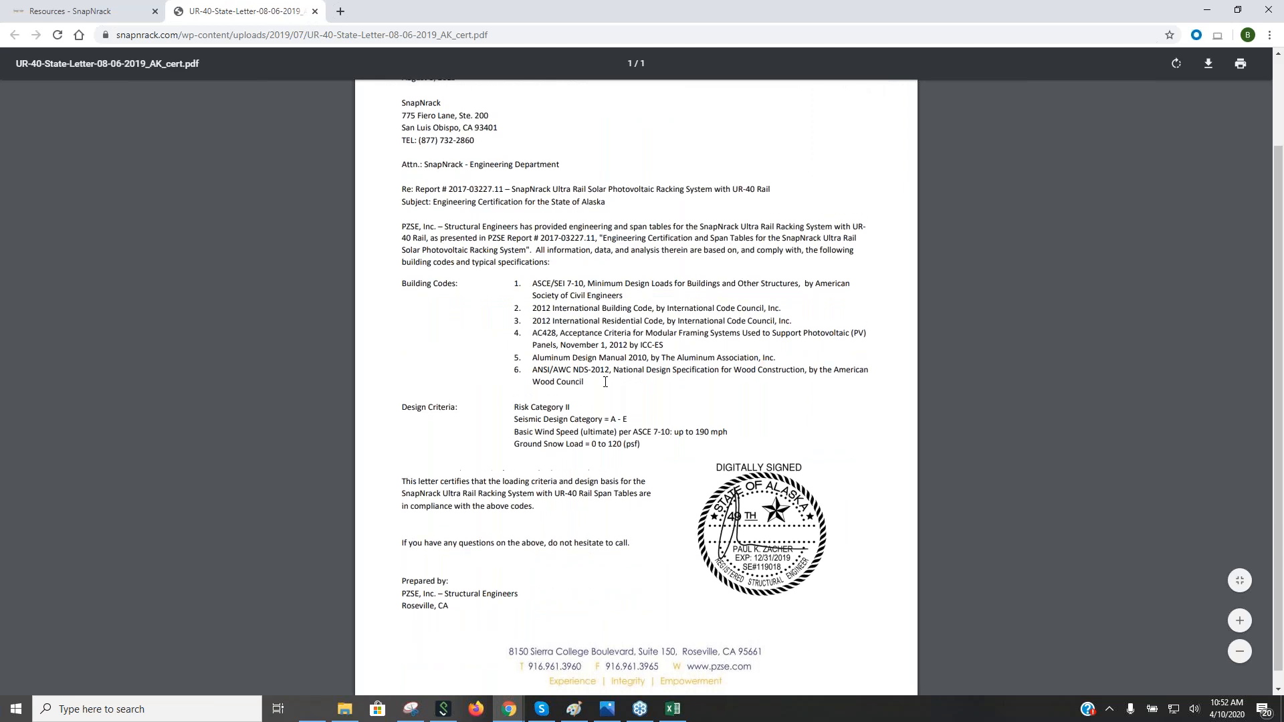
pyautogui.scroll(2, 400, 268)
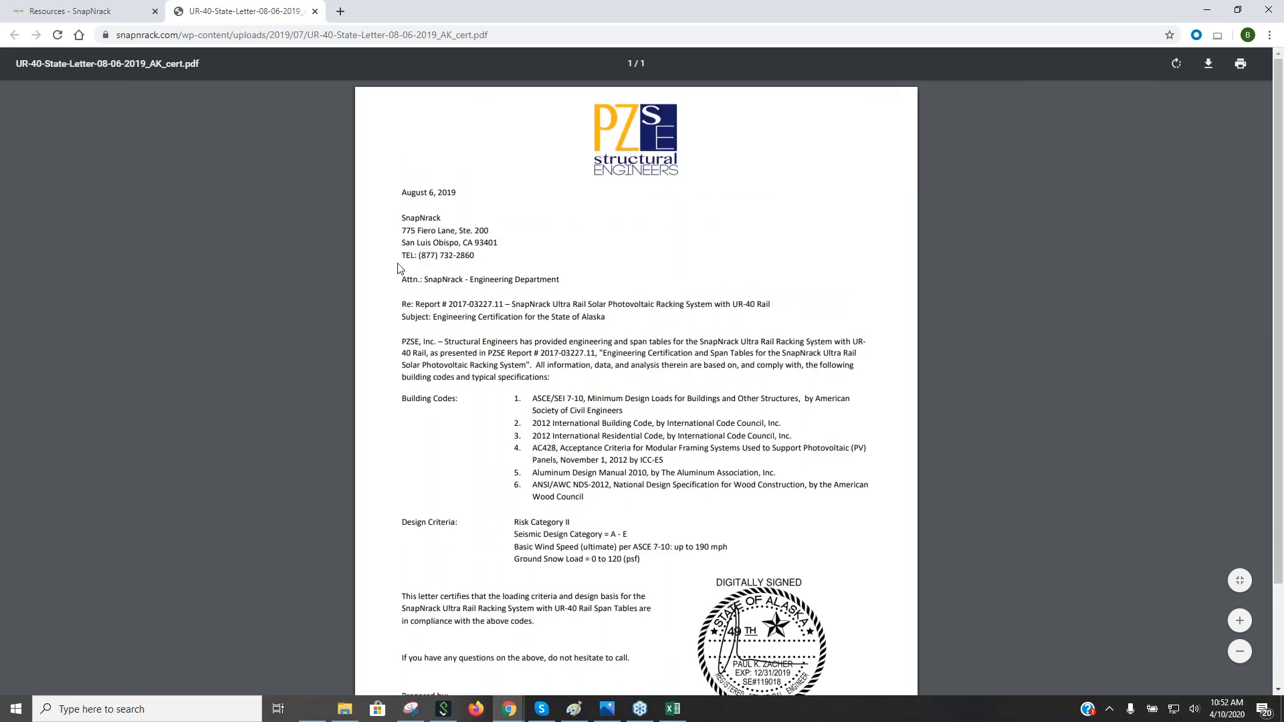
pyautogui.click(314, 12)
# Step: Open the Ultra Rail UR-40 Complete Report and examine its cover letter, table of contents, attachment devices and span tables
pyautogui.scroll(2, 624, 261)
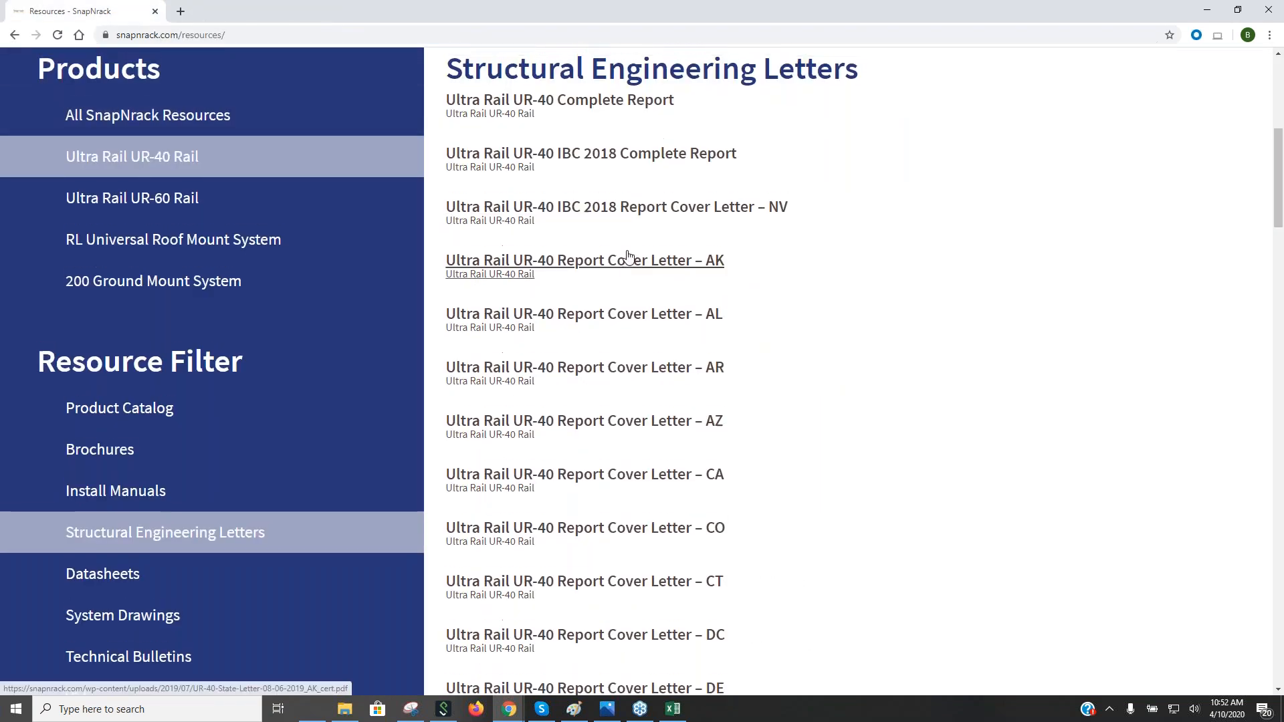
pyautogui.click(539, 223)
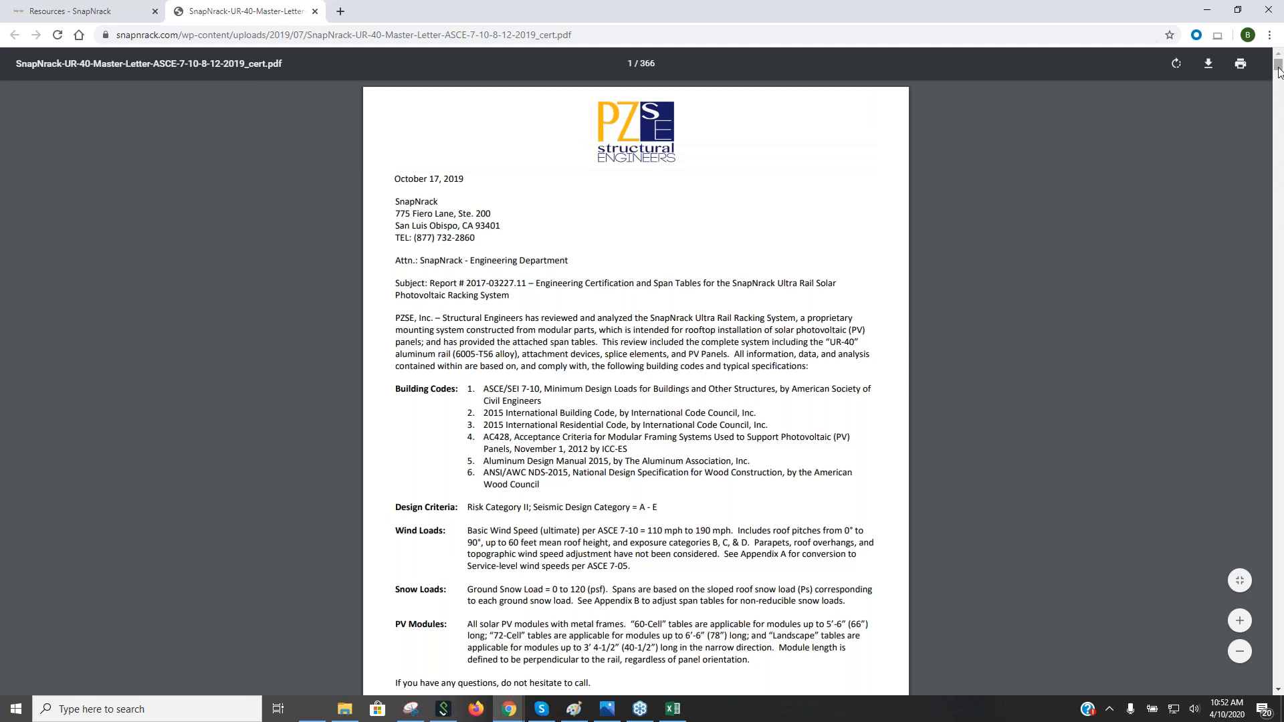
pyautogui.scroll(-15, 803, 358)
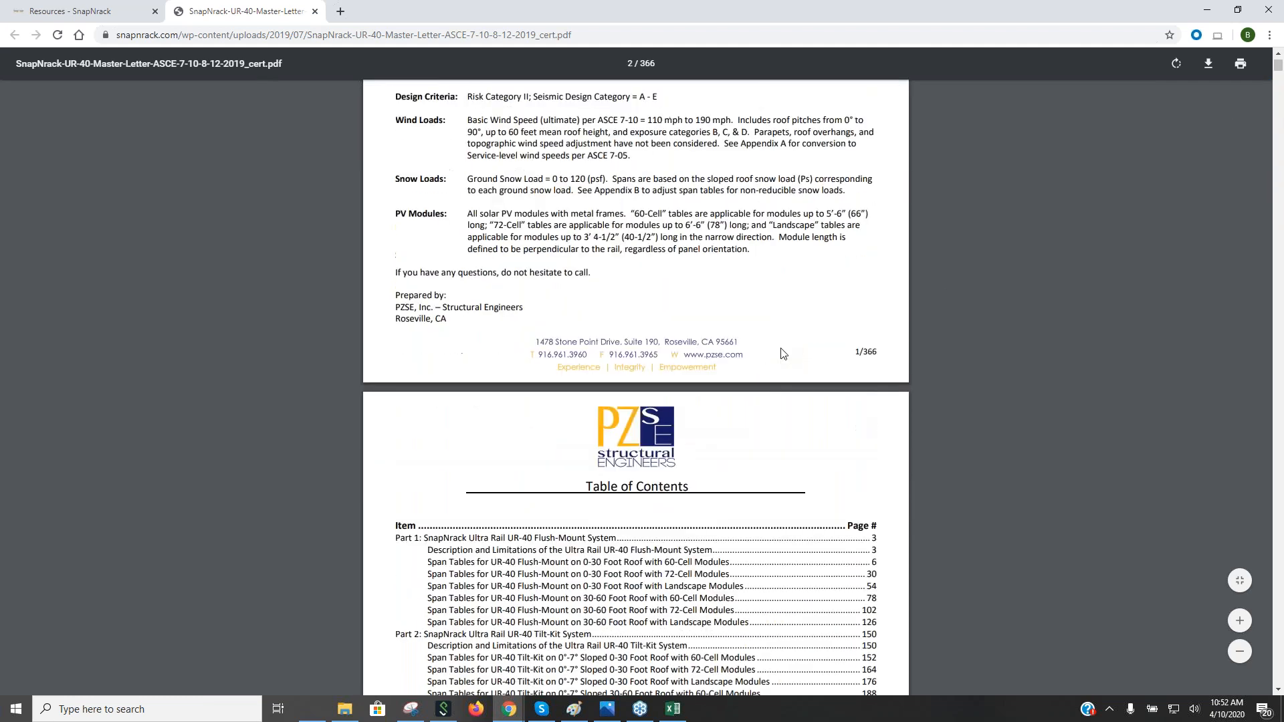
pyautogui.scroll(-20, 786, 350)
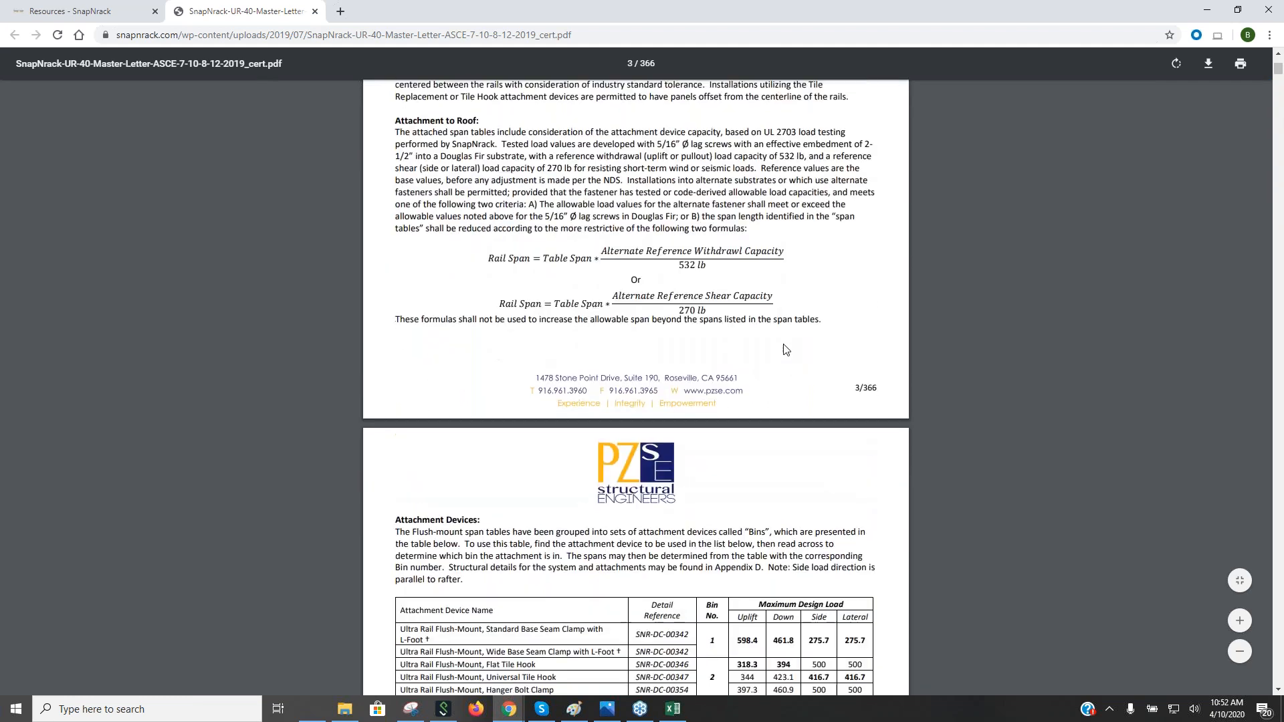
pyautogui.scroll(-20, 786, 350)
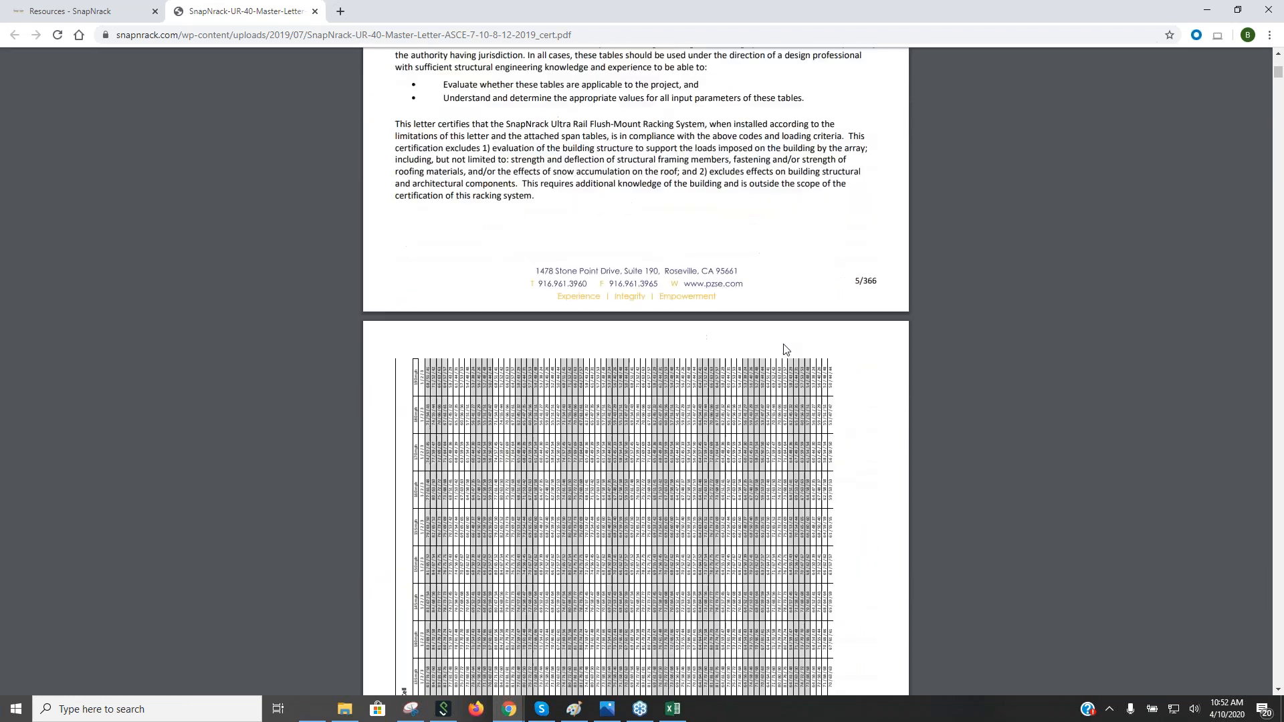
pyautogui.scroll(-10, 786, 350)
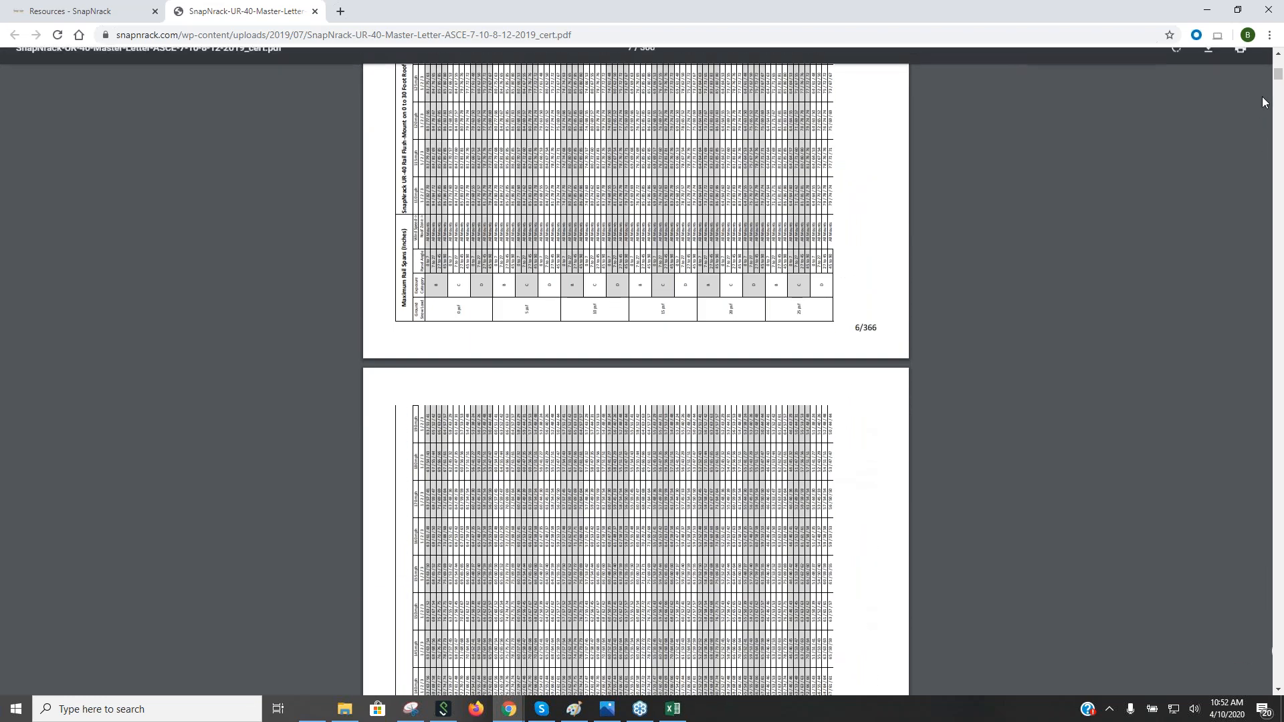
pyautogui.moveTo(1278, 85); pyautogui.dragTo(1277, 57)
# Step: Return to the Resources page, filter it to Datasheets, view the Adjustable End Clamp Datasheet and close it
pyautogui.click(120, 12)
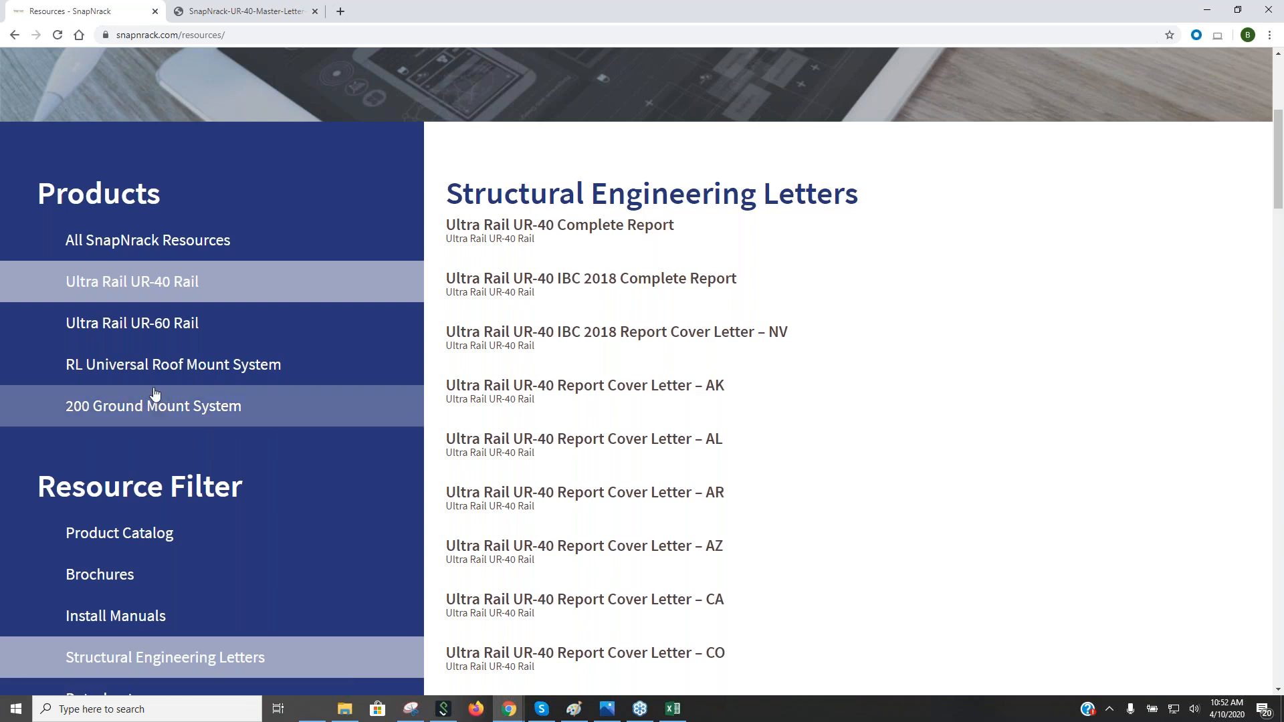
pyautogui.scroll(-1, 179, 457)
pyautogui.scroll(-3, 179, 456)
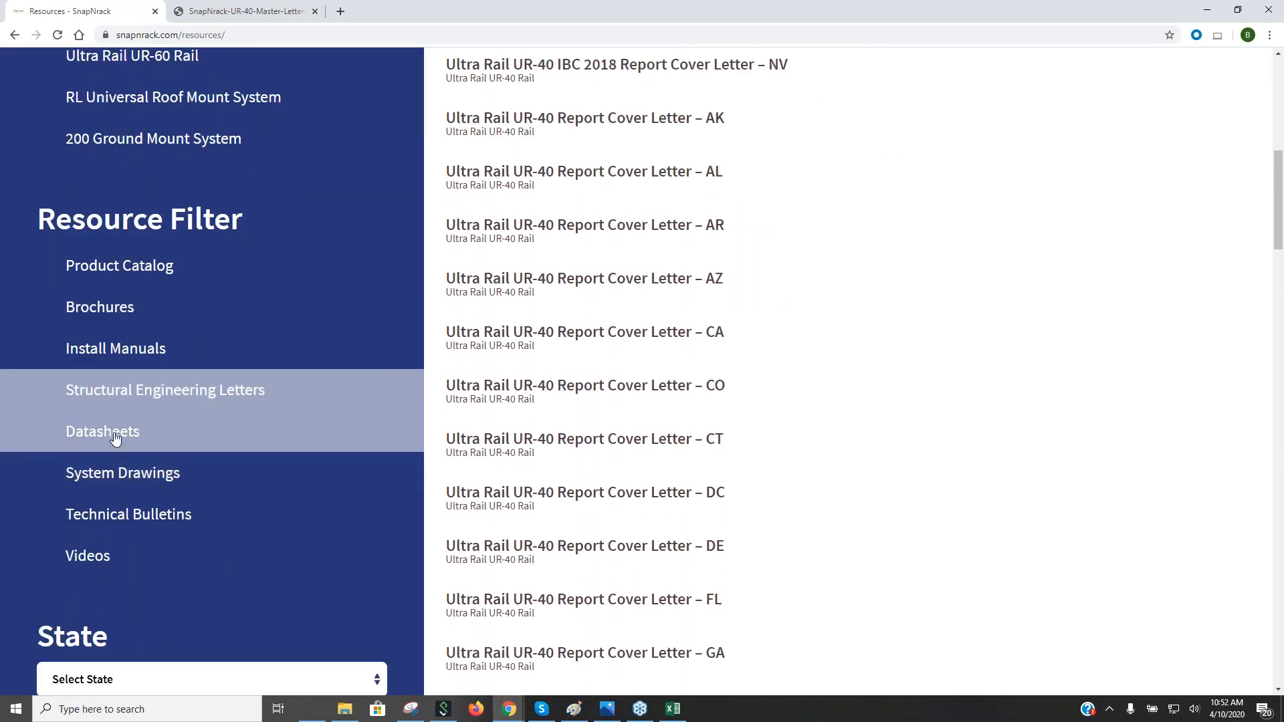
pyautogui.click(115, 432)
pyautogui.scroll(3, 645, 324)
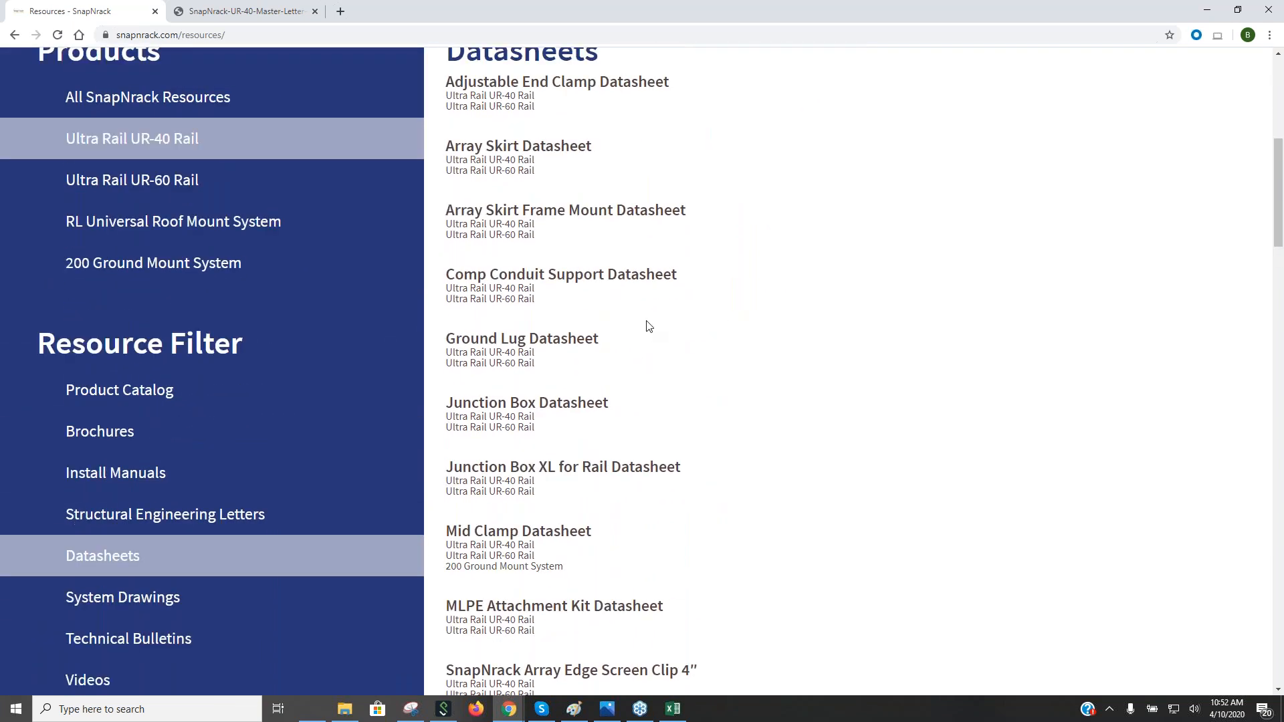
pyautogui.click(559, 161)
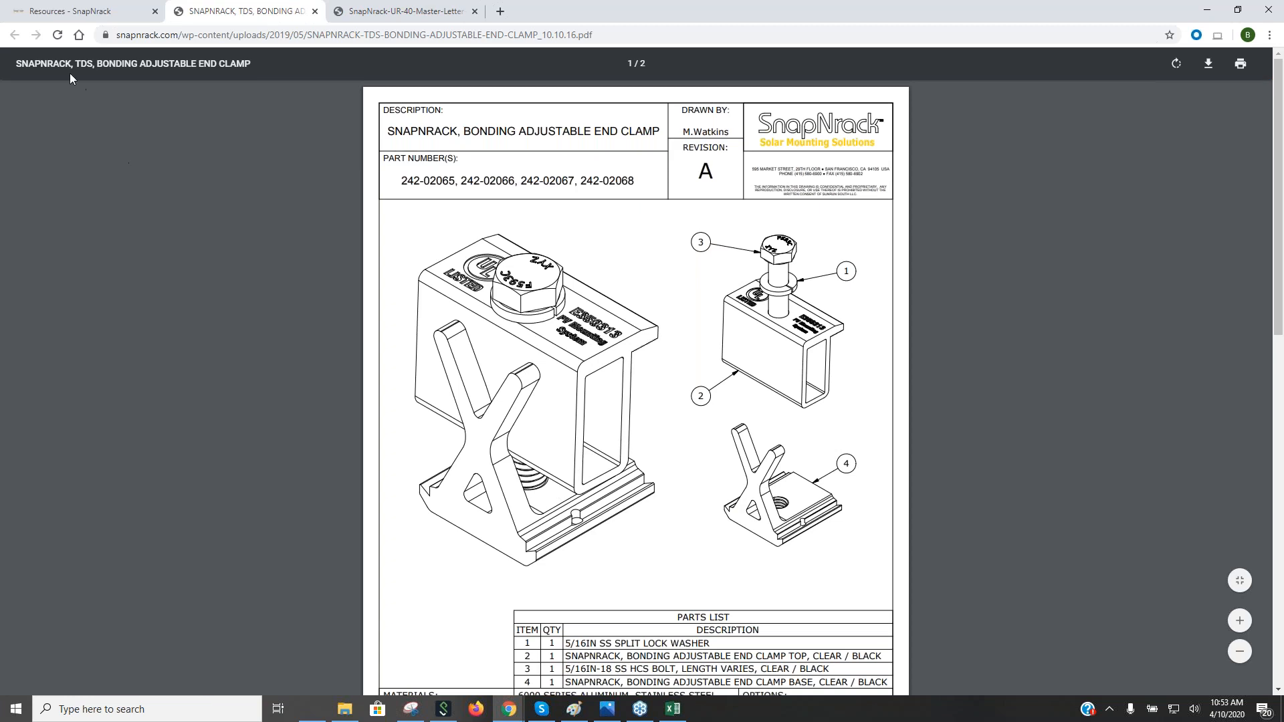
pyautogui.click(315, 11)
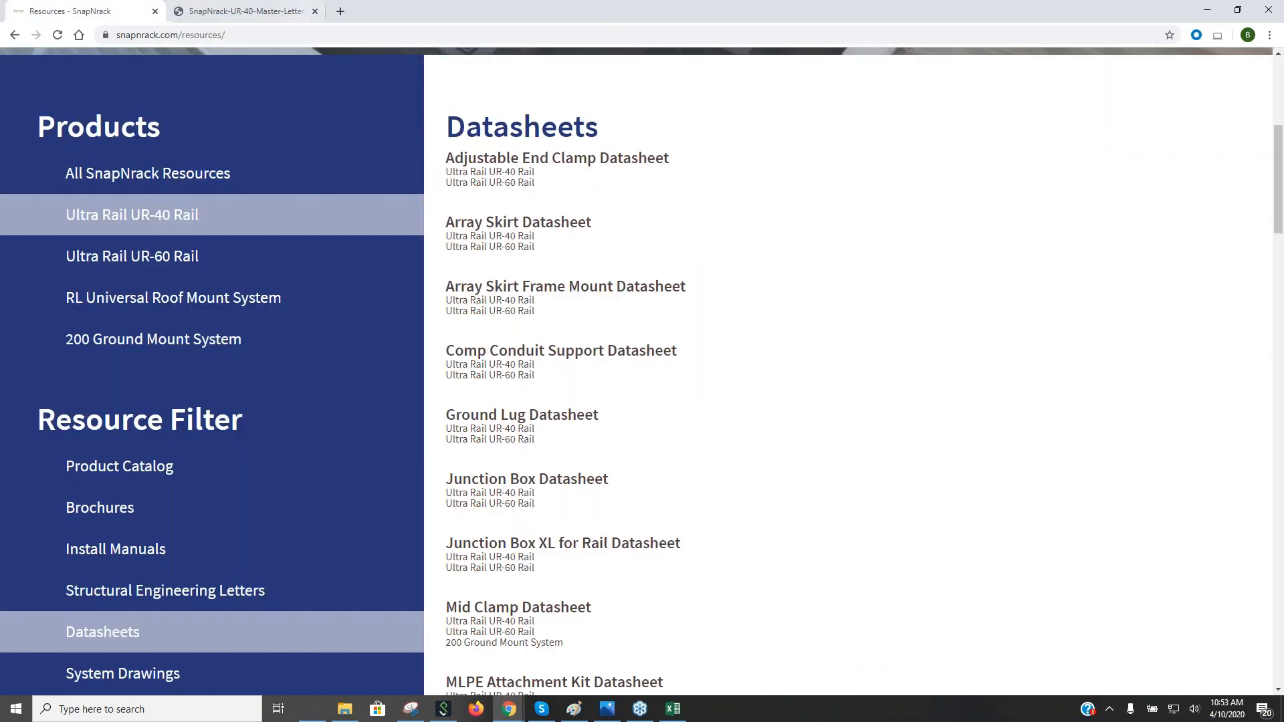
# Step: Filter the UR-40 resources to System Drawings and look through the attachment, component and tilt system drawings
pyautogui.scroll(-4, 181, 530)
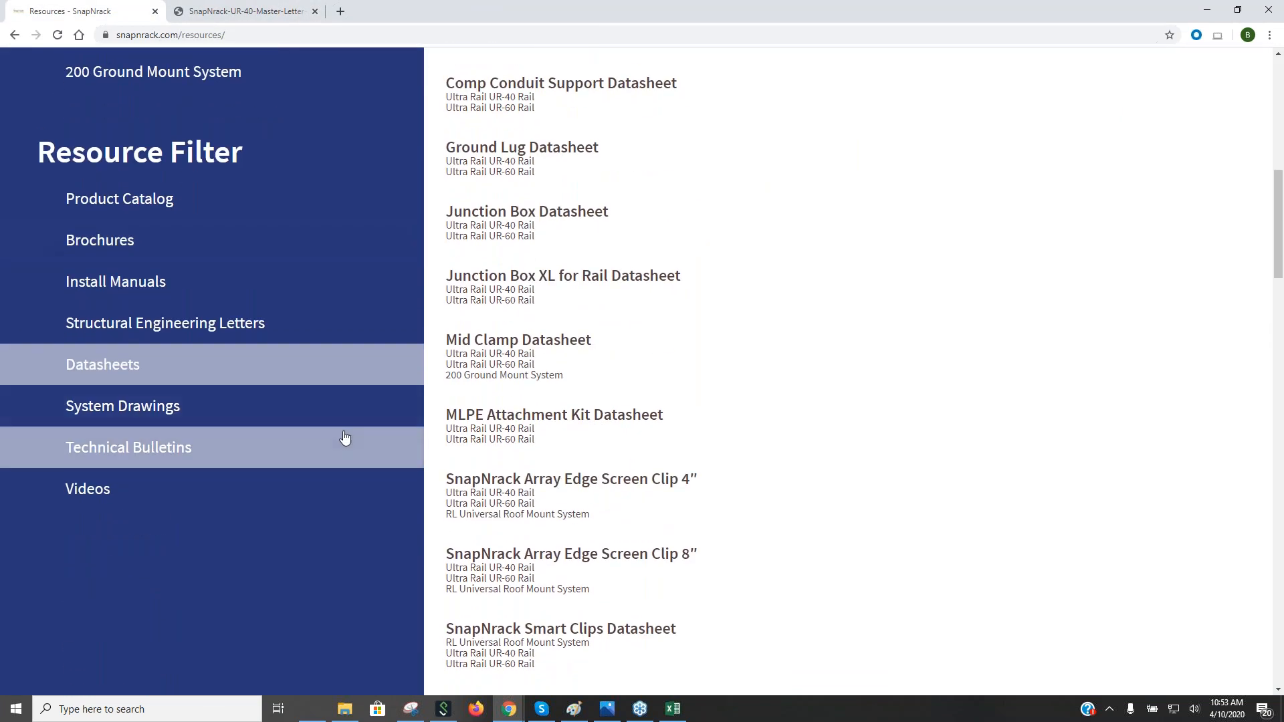
pyautogui.click(70, 408)
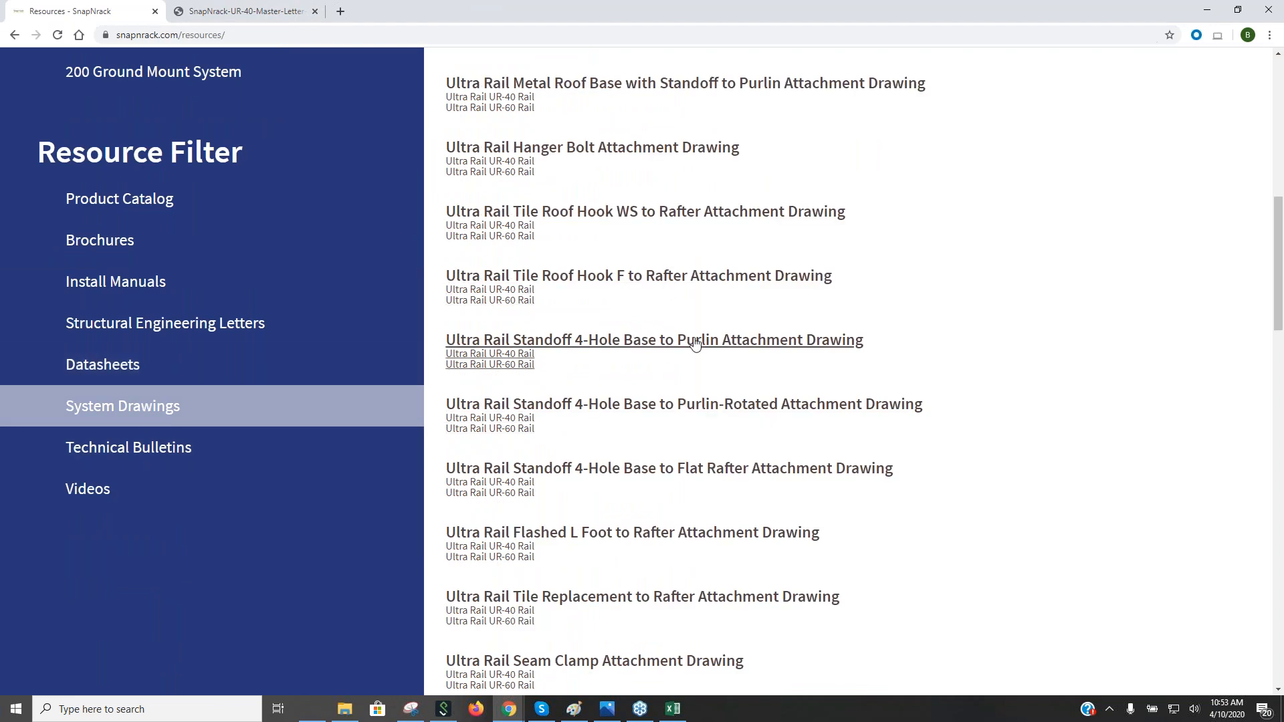
pyautogui.scroll(4, 695, 344)
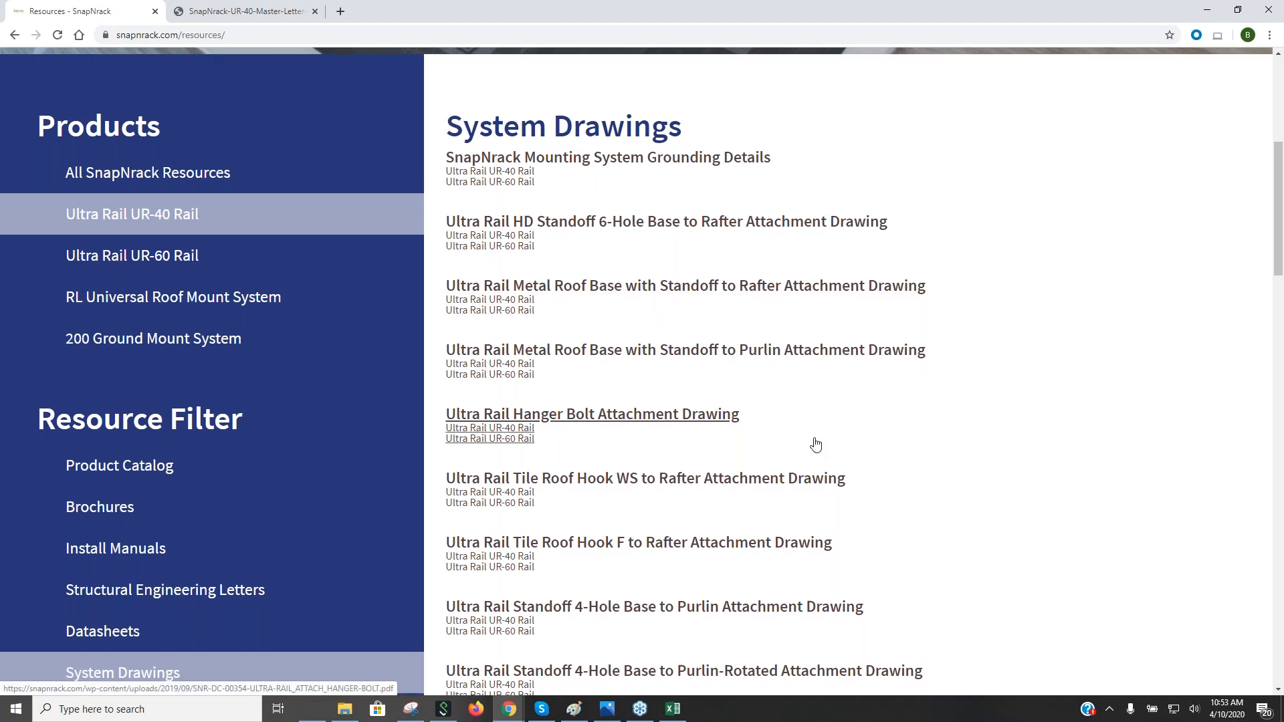
pyautogui.scroll(-3, 829, 445)
pyautogui.scroll(-5, 890, 445)
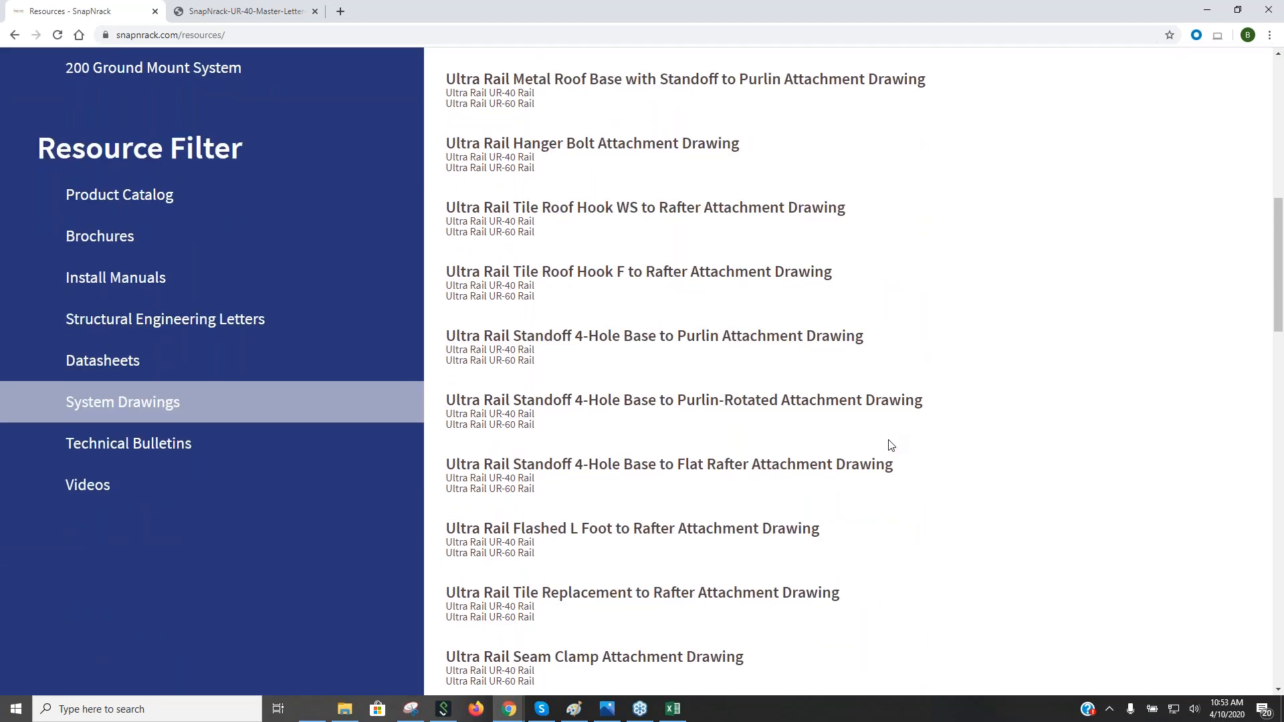
pyautogui.scroll(-4, 890, 445)
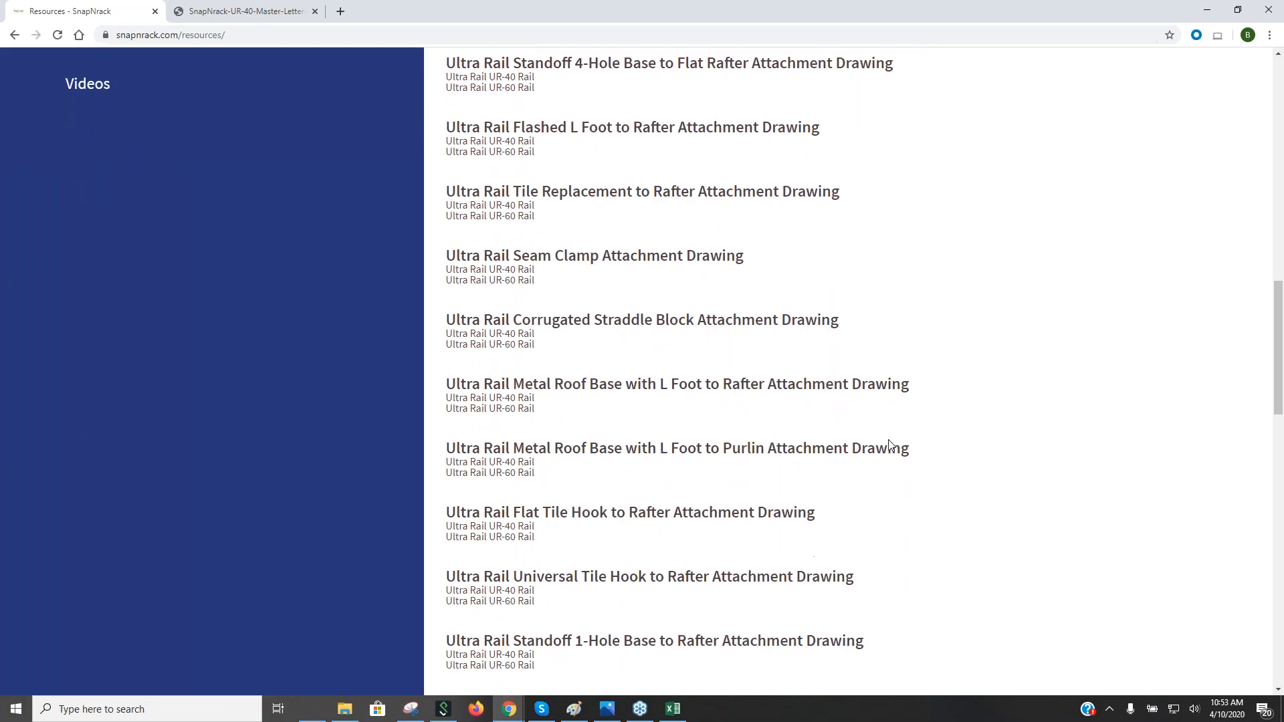
pyautogui.scroll(-2, 890, 445)
pyautogui.scroll(-2, 889, 445)
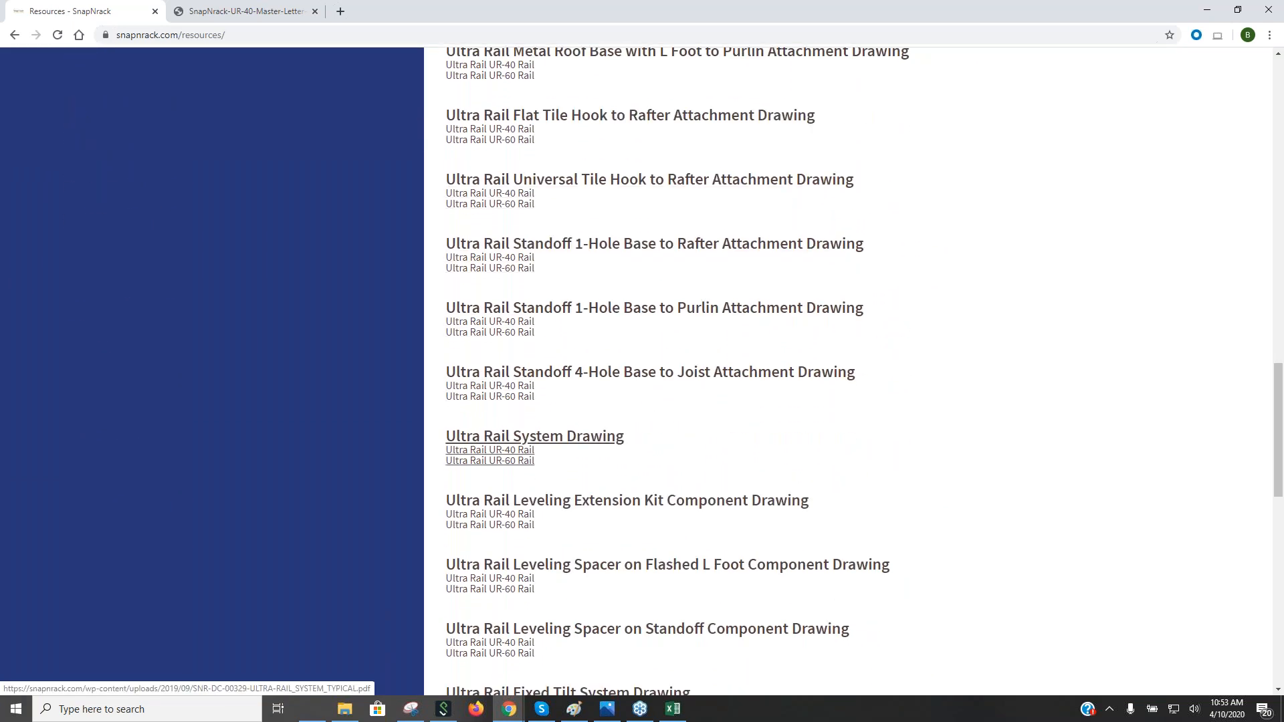
pyautogui.scroll(-6, 890, 445)
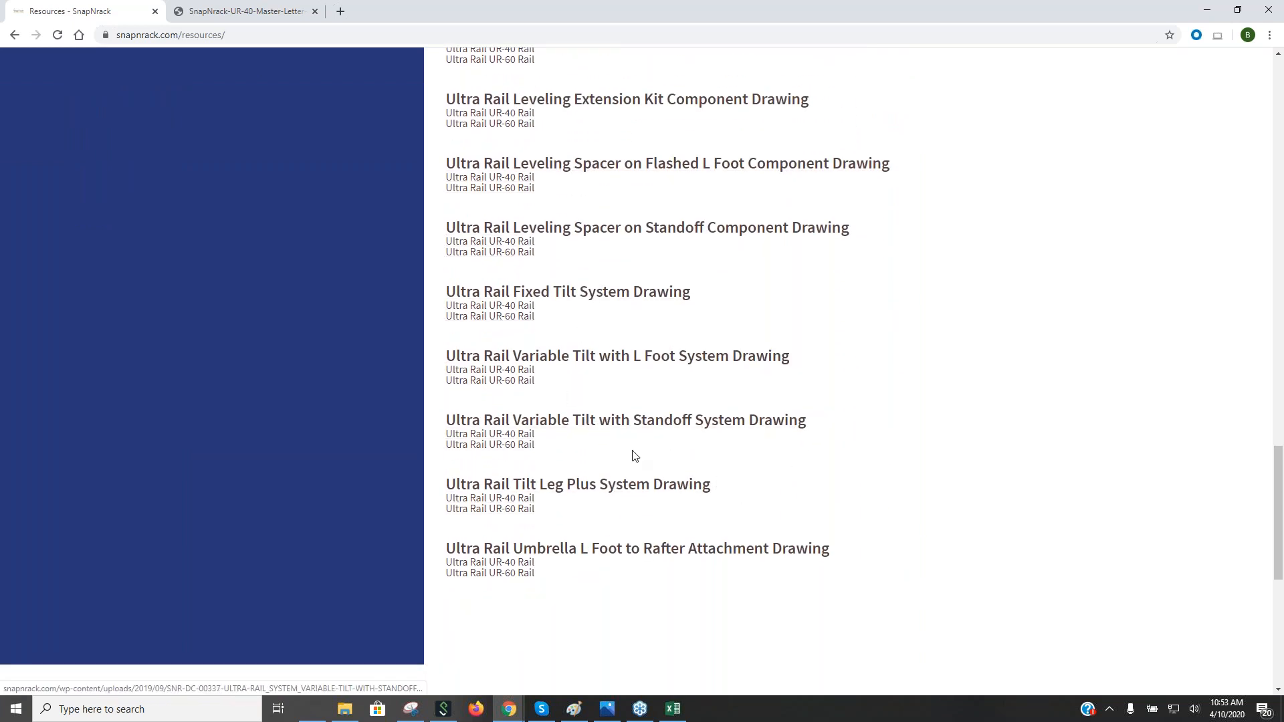
# Step: Open the Ultra Rail Umbrella L Foot to Rafter Attachment Drawing and examine its details down to the title block
pyautogui.scroll(-3, 633, 453)
pyautogui.click(589, 354)
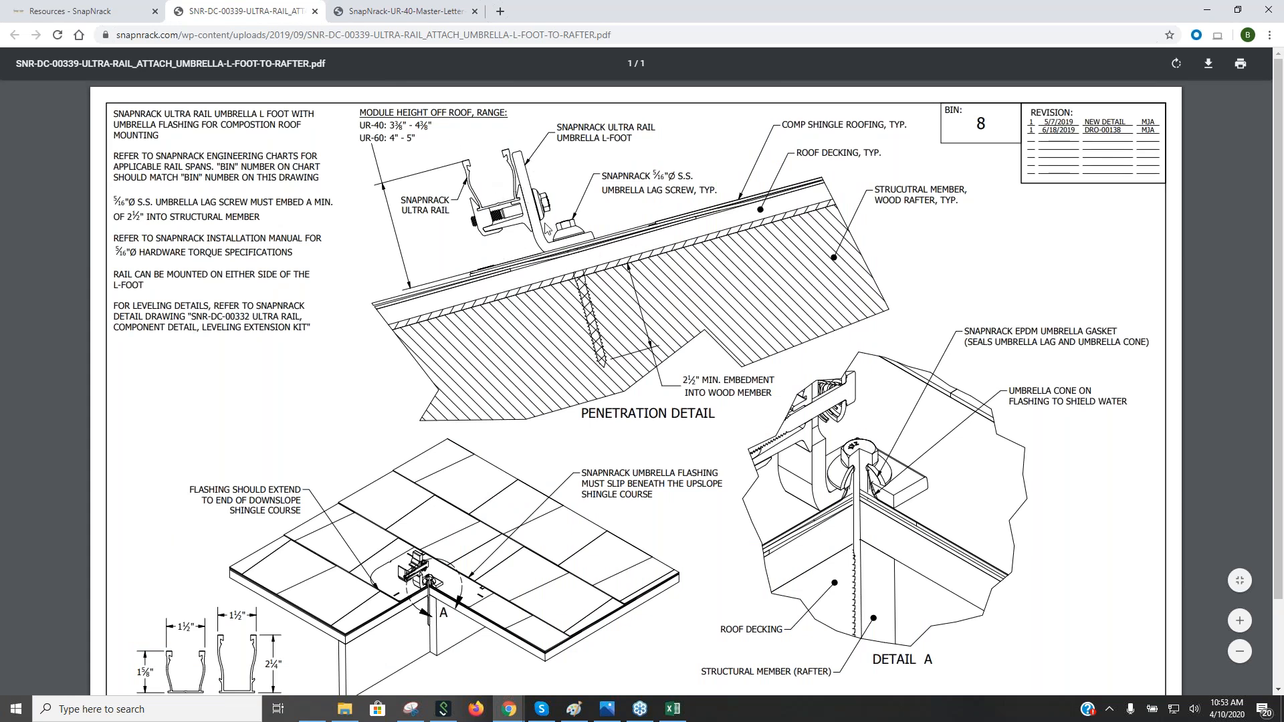
pyautogui.scroll(-3, 541, 493)
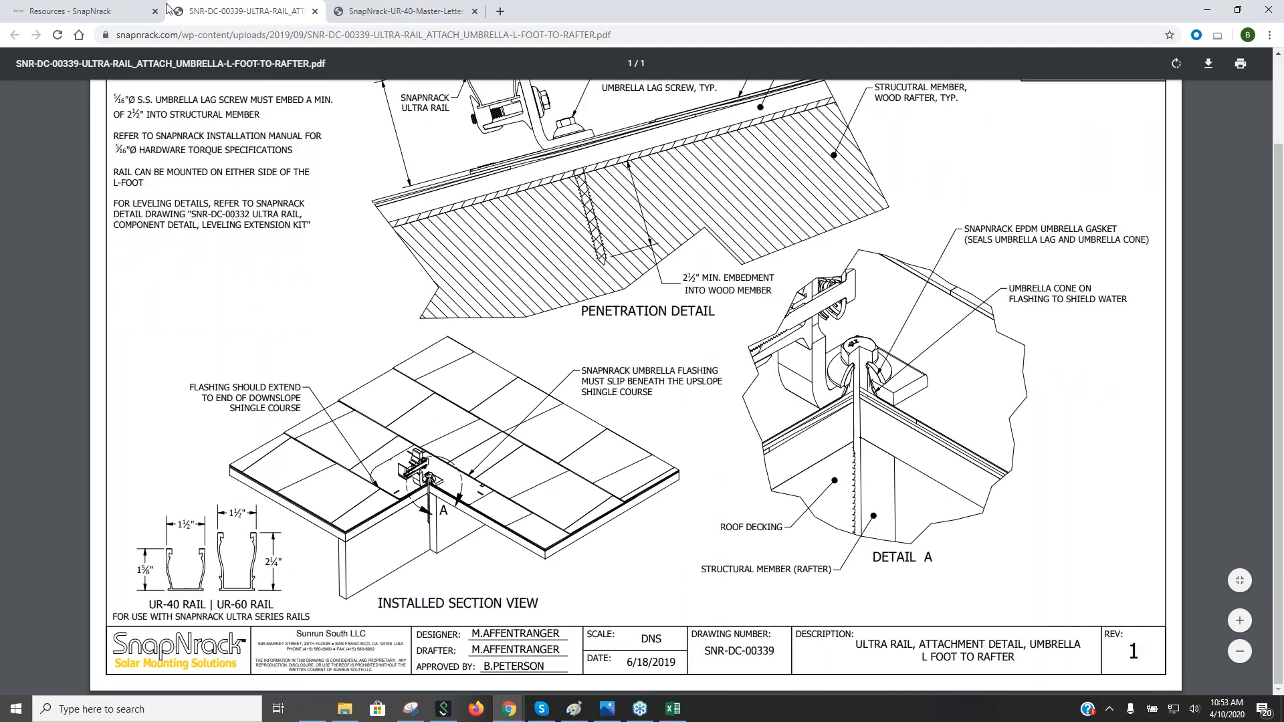
# Step: Return to the Resources page, filter it to Technical Bulletins and look through the UR-40 bulletins
pyautogui.click(107, 11)
pyautogui.scroll(20, 301, 318)
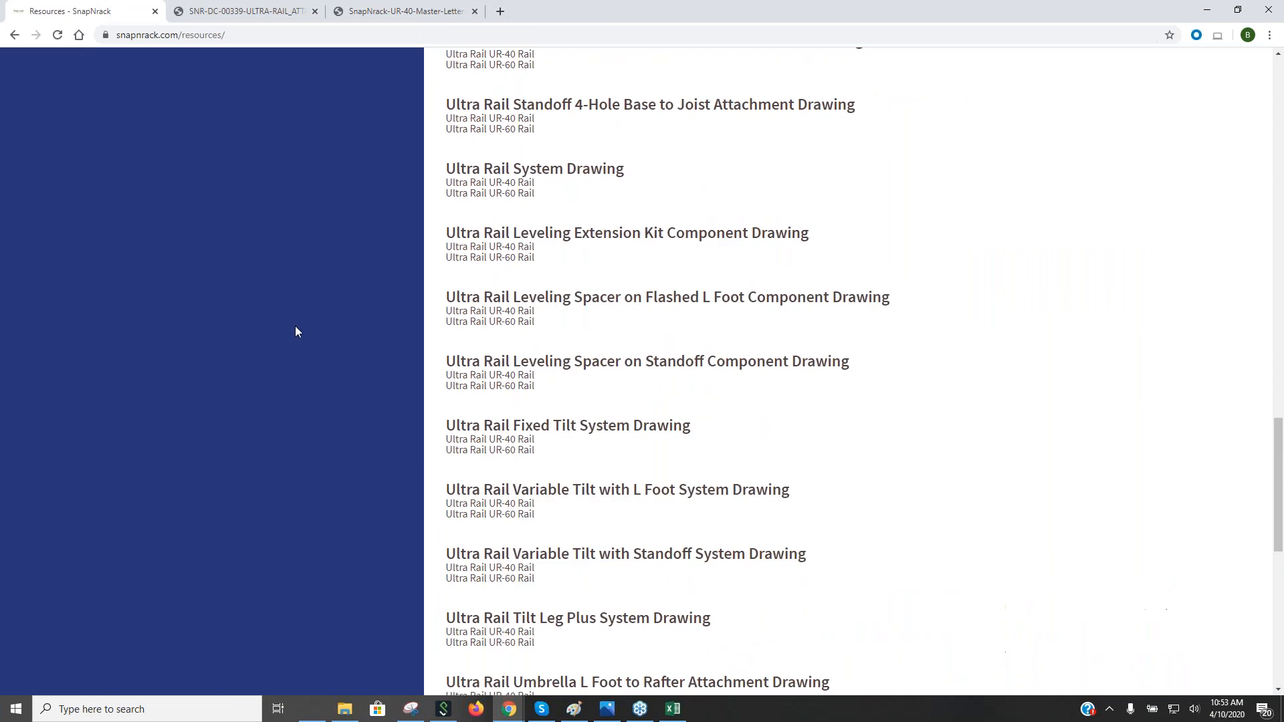
pyautogui.scroll(3, 304, 314)
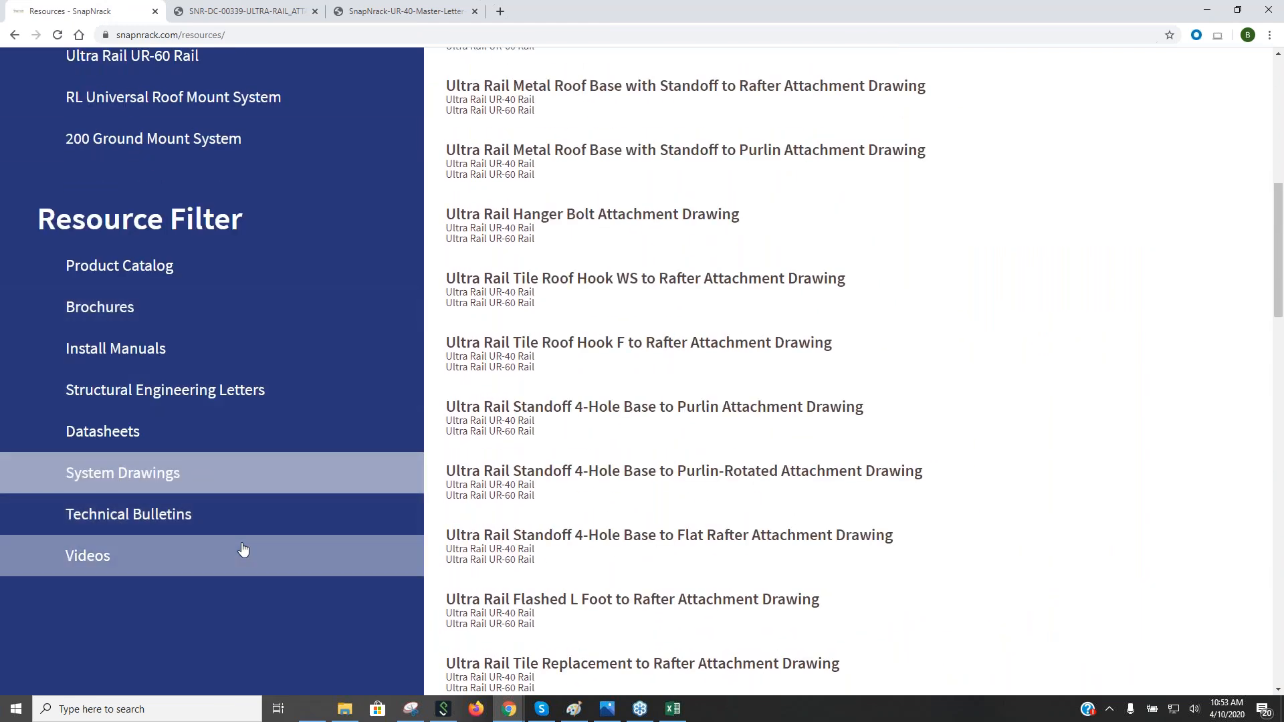
pyautogui.click(131, 516)
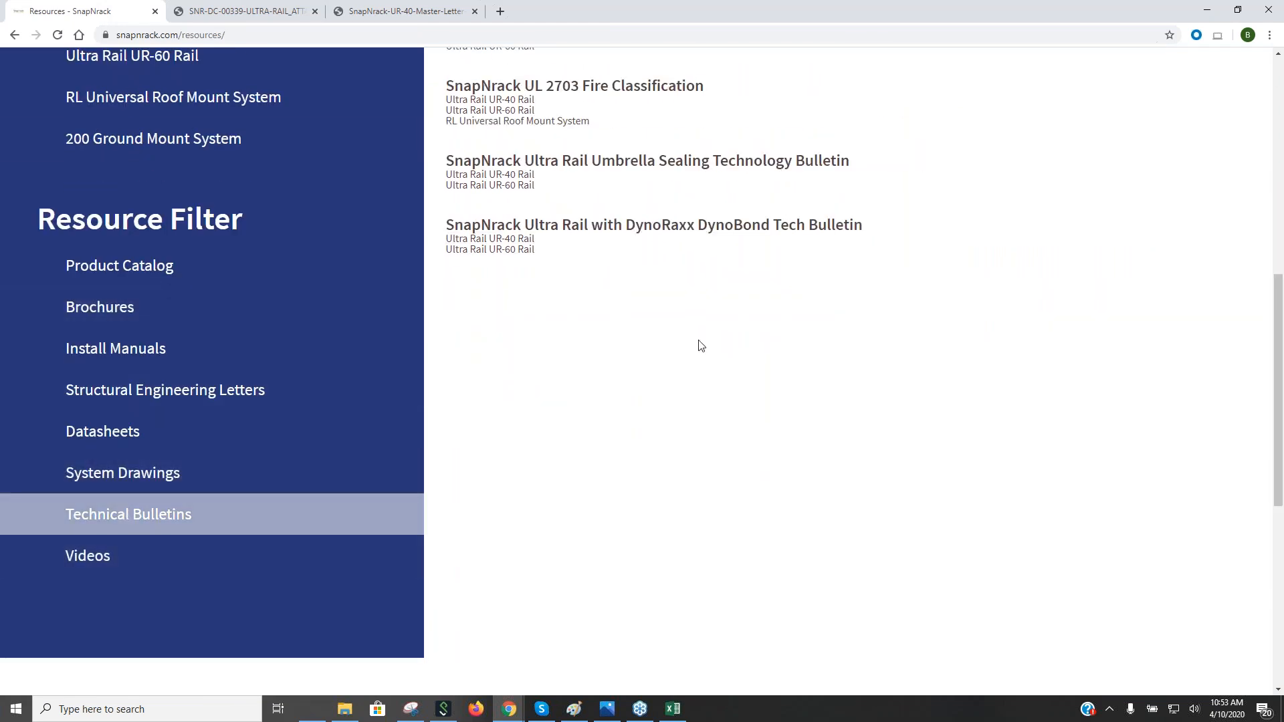
pyautogui.scroll(4, 705, 404)
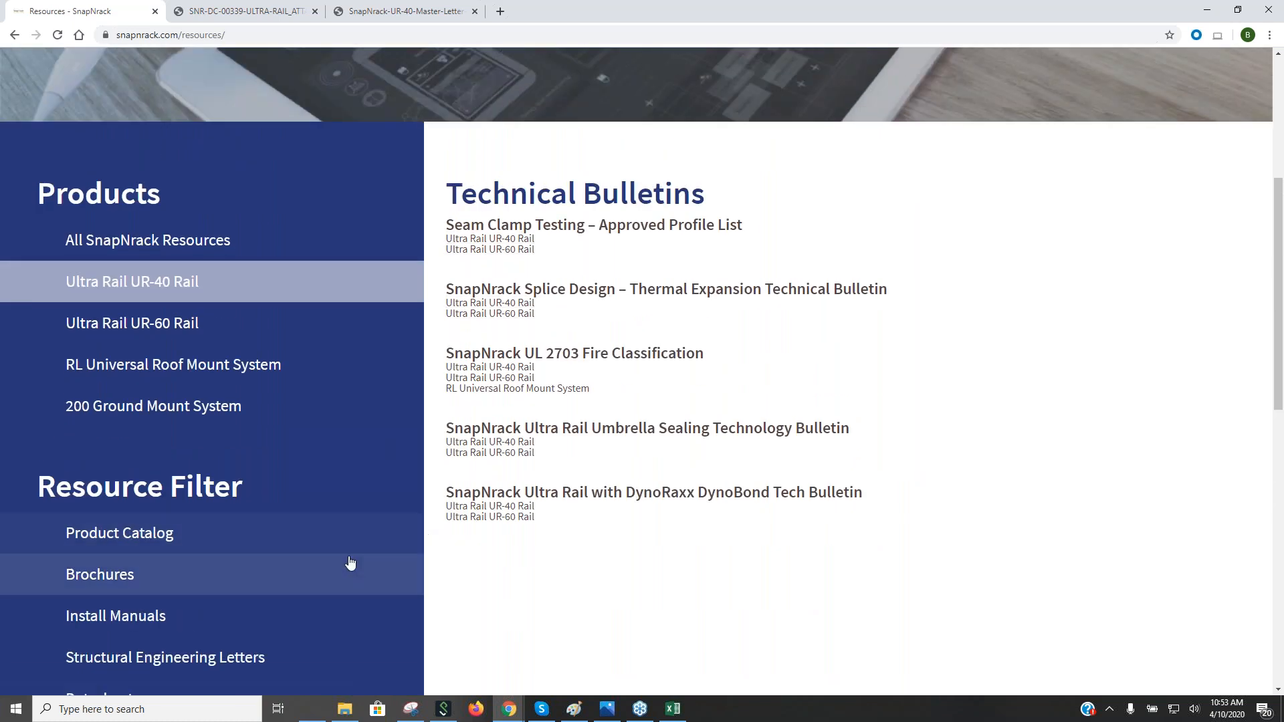
pyautogui.scroll(-1, 351, 563)
pyautogui.scroll(-4, 350, 562)
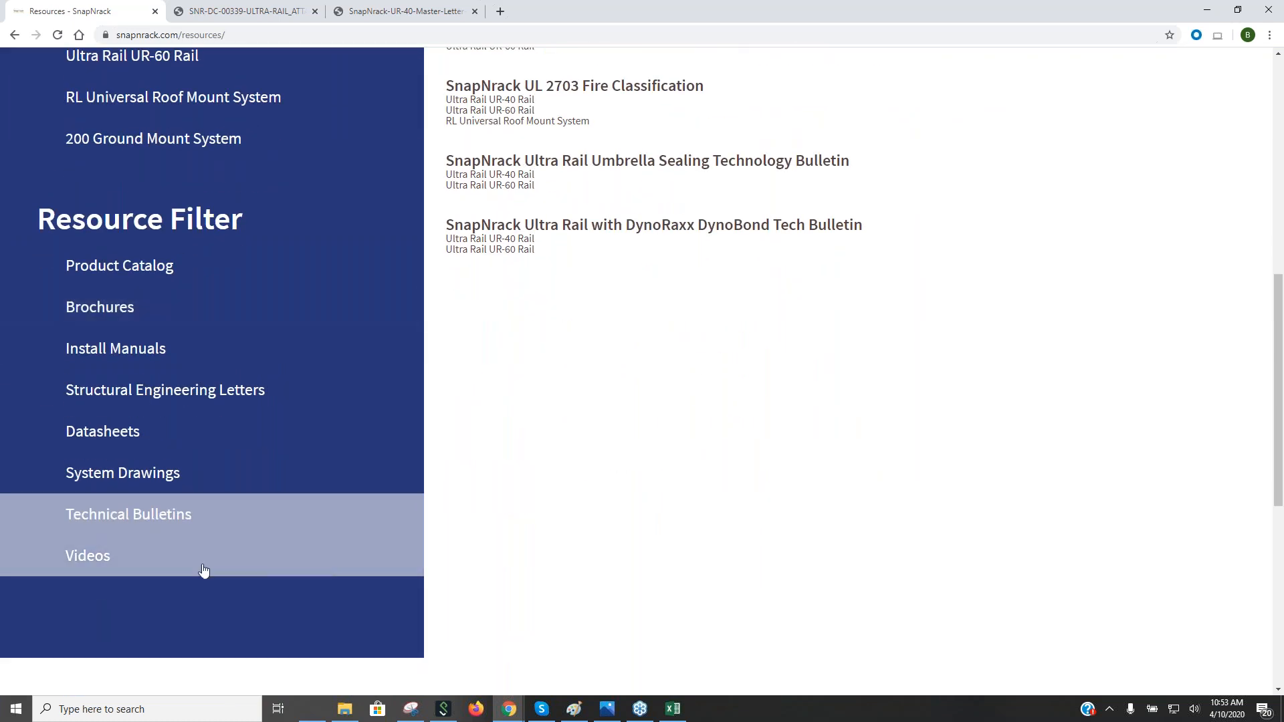
pyautogui.scroll(9, 341, 524)
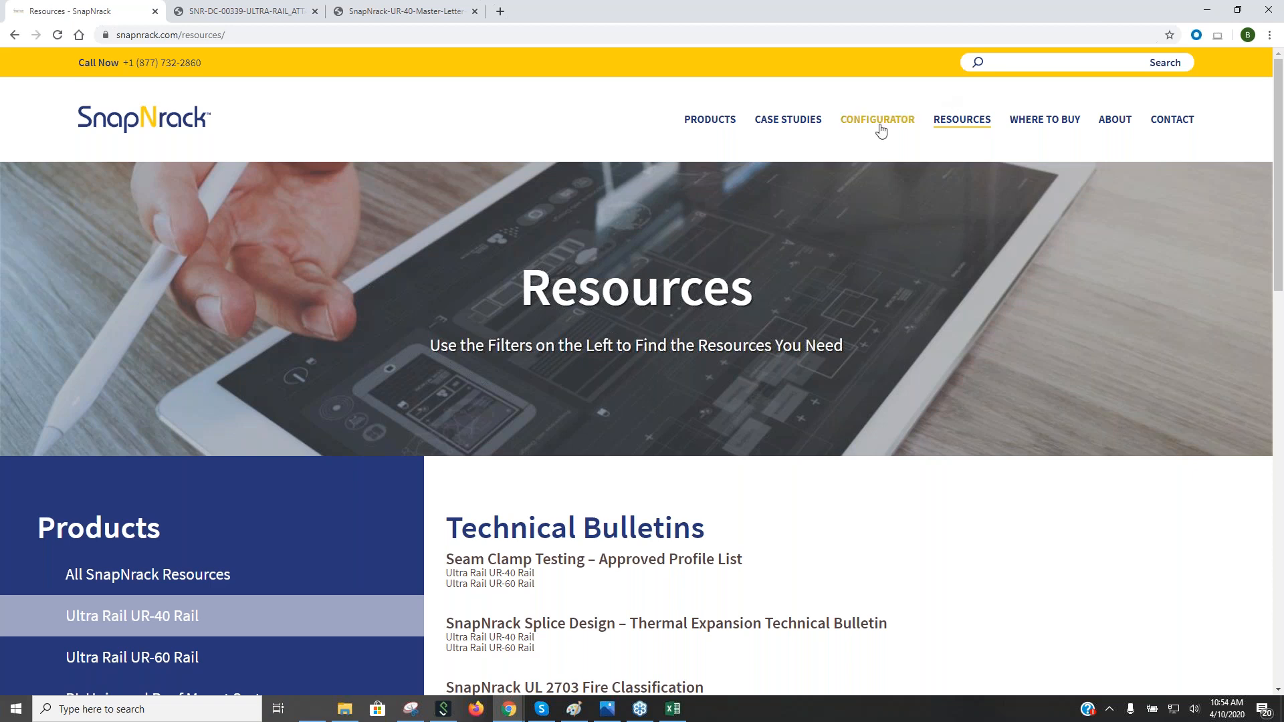
# Step: Open the Ultra Rail Configuration Tool from the site, and load the ATC Hazards by Location website in a new tab
pyautogui.moveTo(878, 122)
pyautogui.click(876, 156)
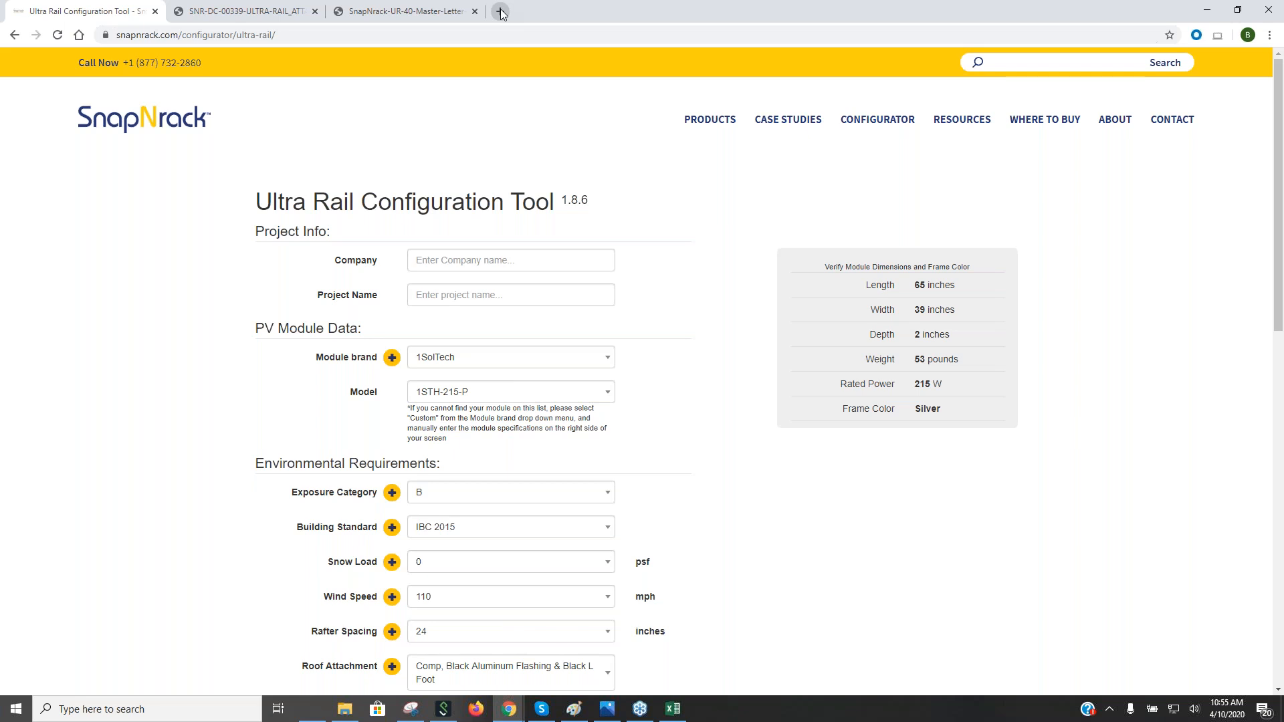
pyautogui.click(501, 12)
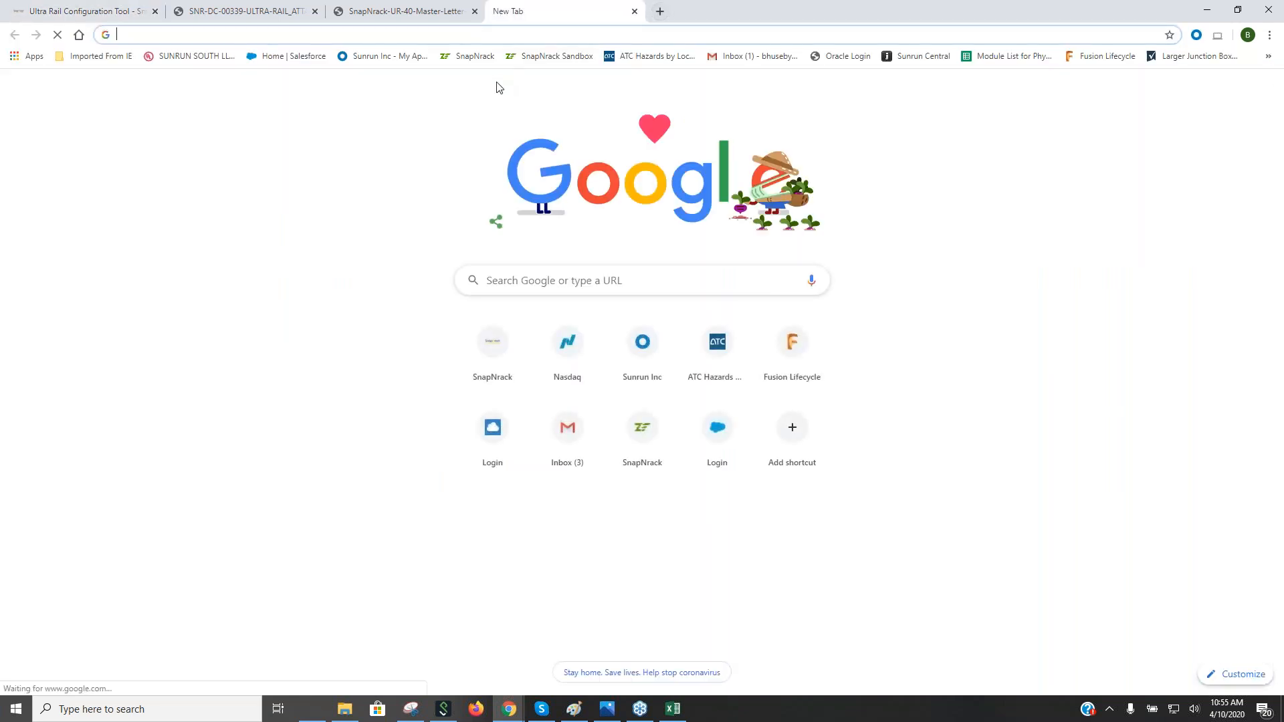
pyautogui.click(649, 56)
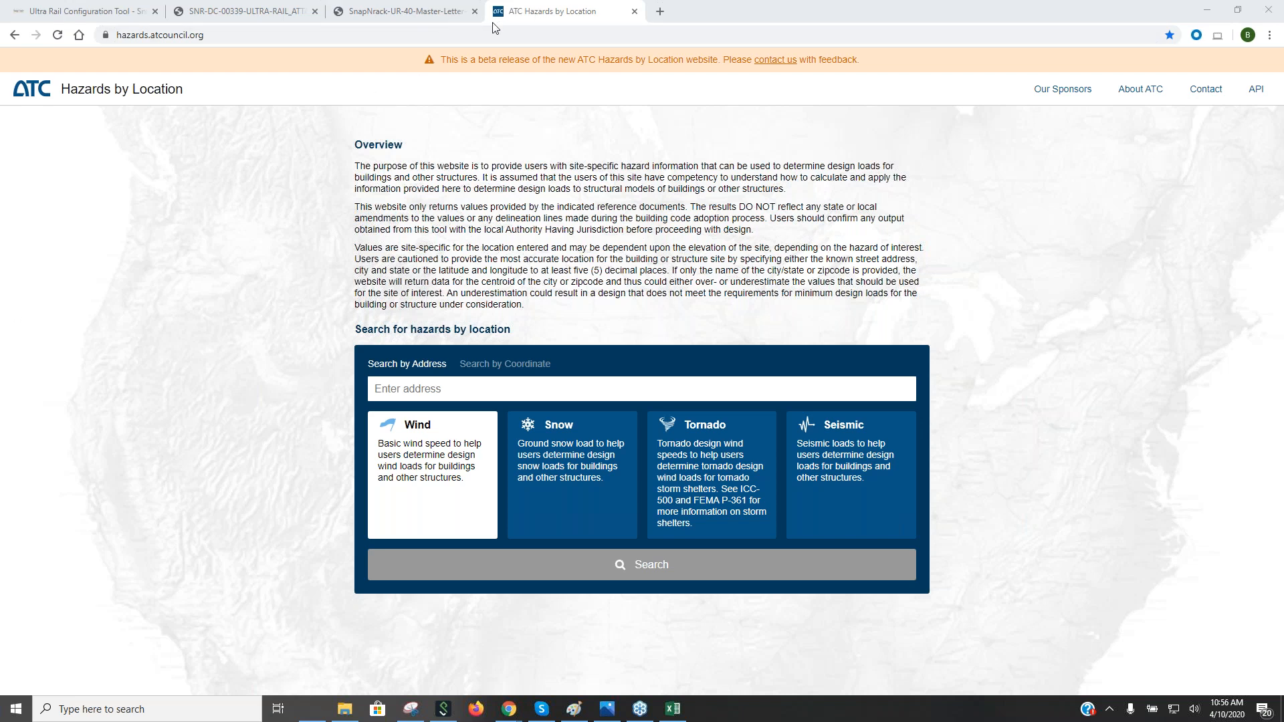
# Step: Revisit the configuration tool and umbrella L foot drawing, and switch to the presentation's "Questions or Thoughts?" slide
pyautogui.click(139, 13)
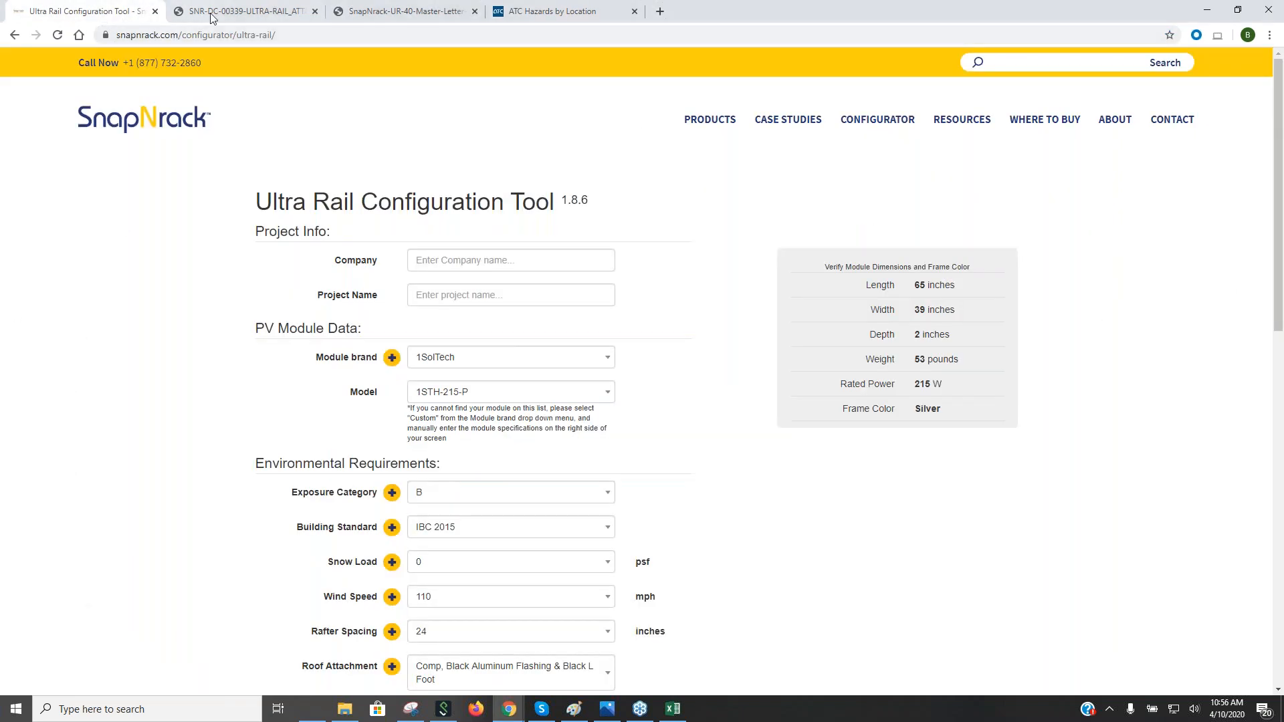
pyautogui.click(238, 14)
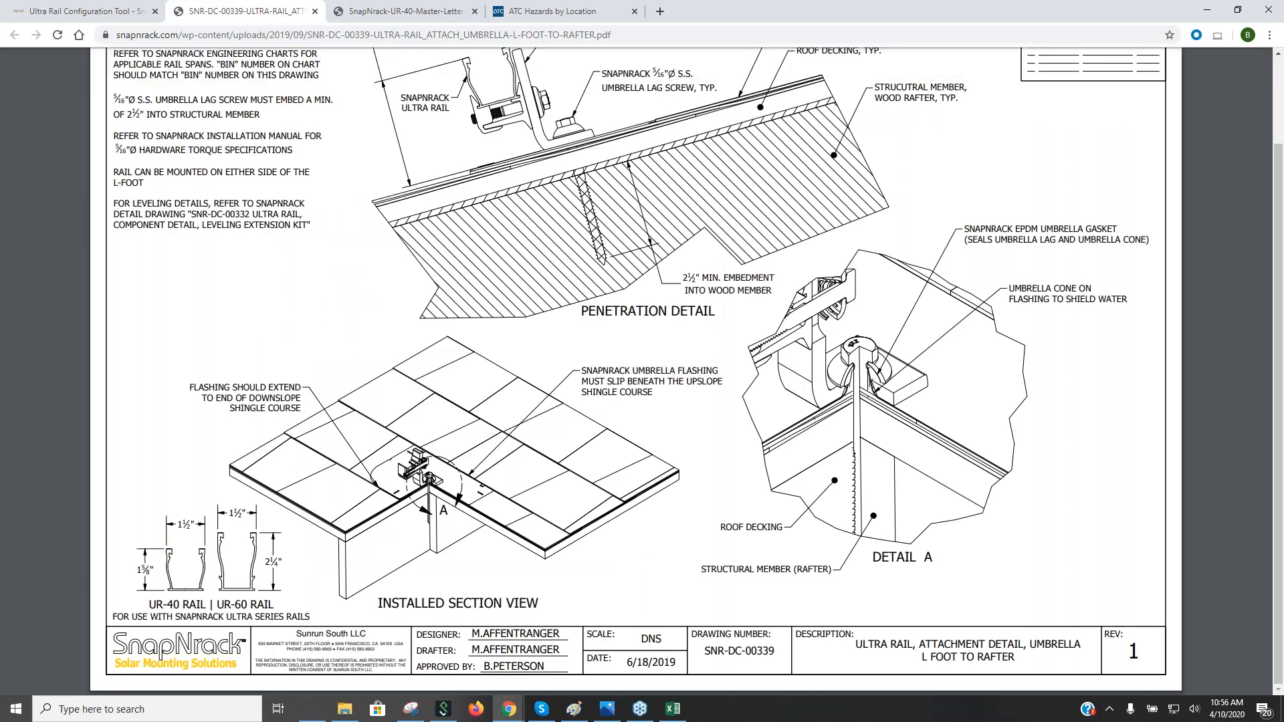
pyautogui.click(509, 709)
pyautogui.click(562, 649)
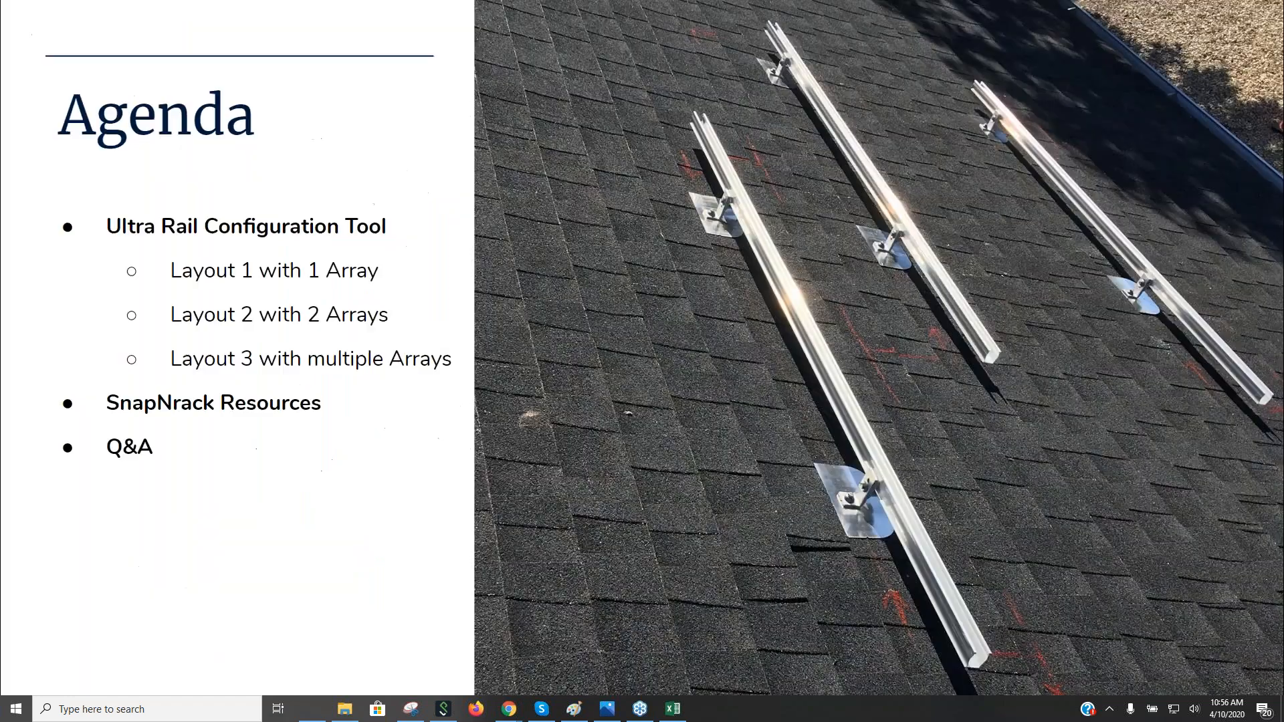
pyautogui.click(532, 486)
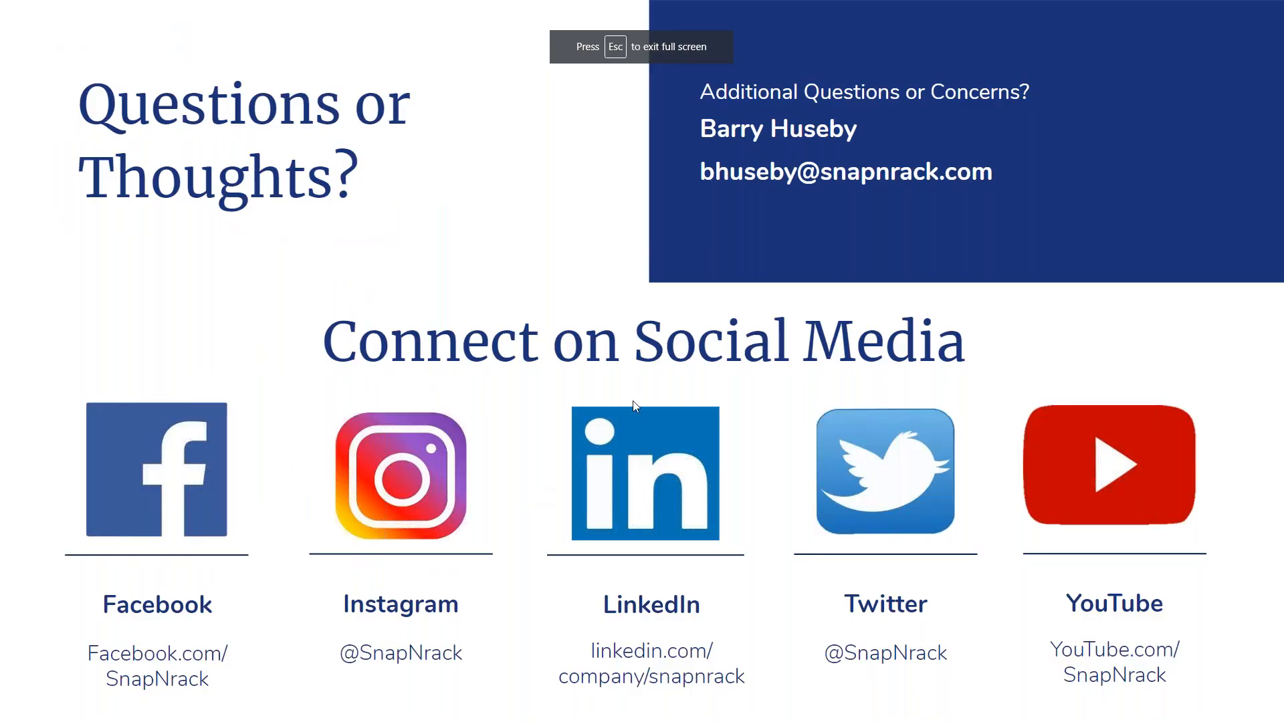